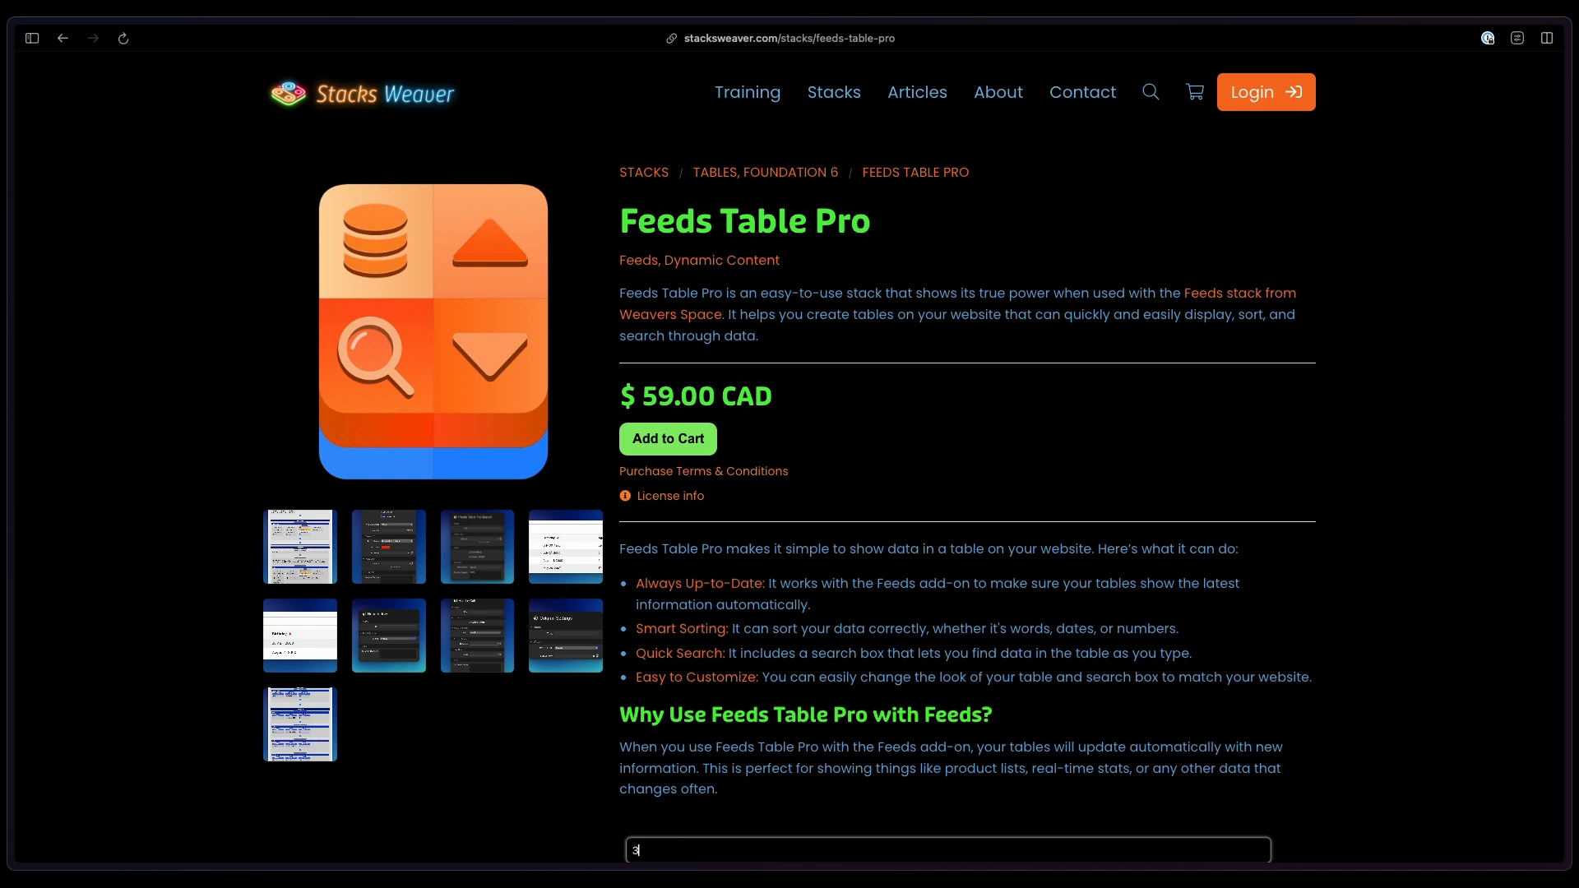
- Filter the demo table on the Feeds Table Pro product page by "canada"
key(BackSpace)
text(canada)
key(Return)
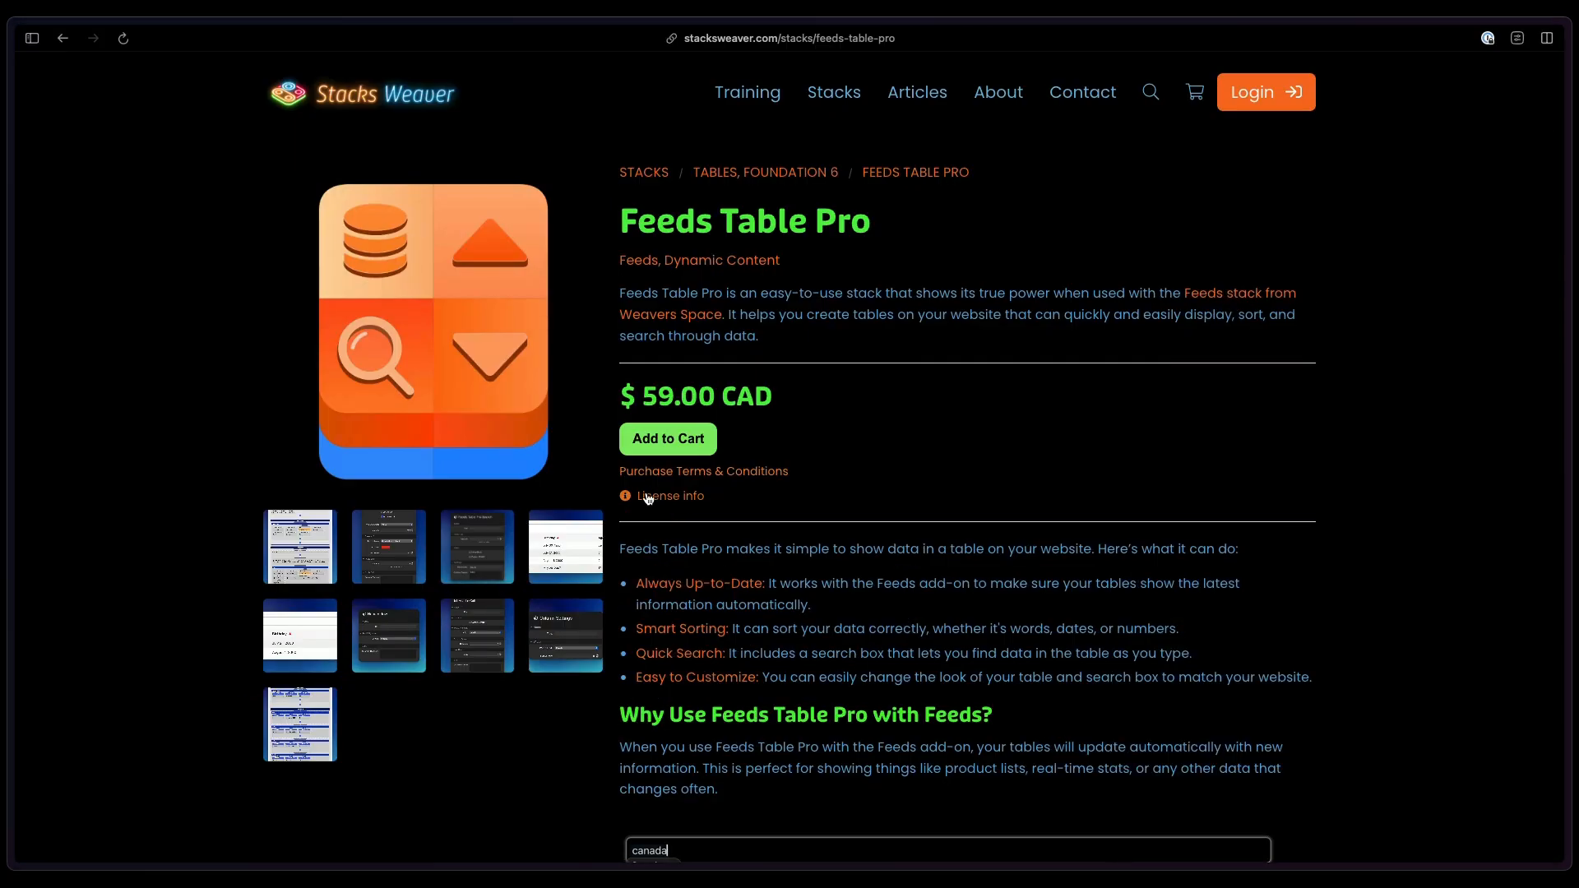
mouse_move(648, 498)
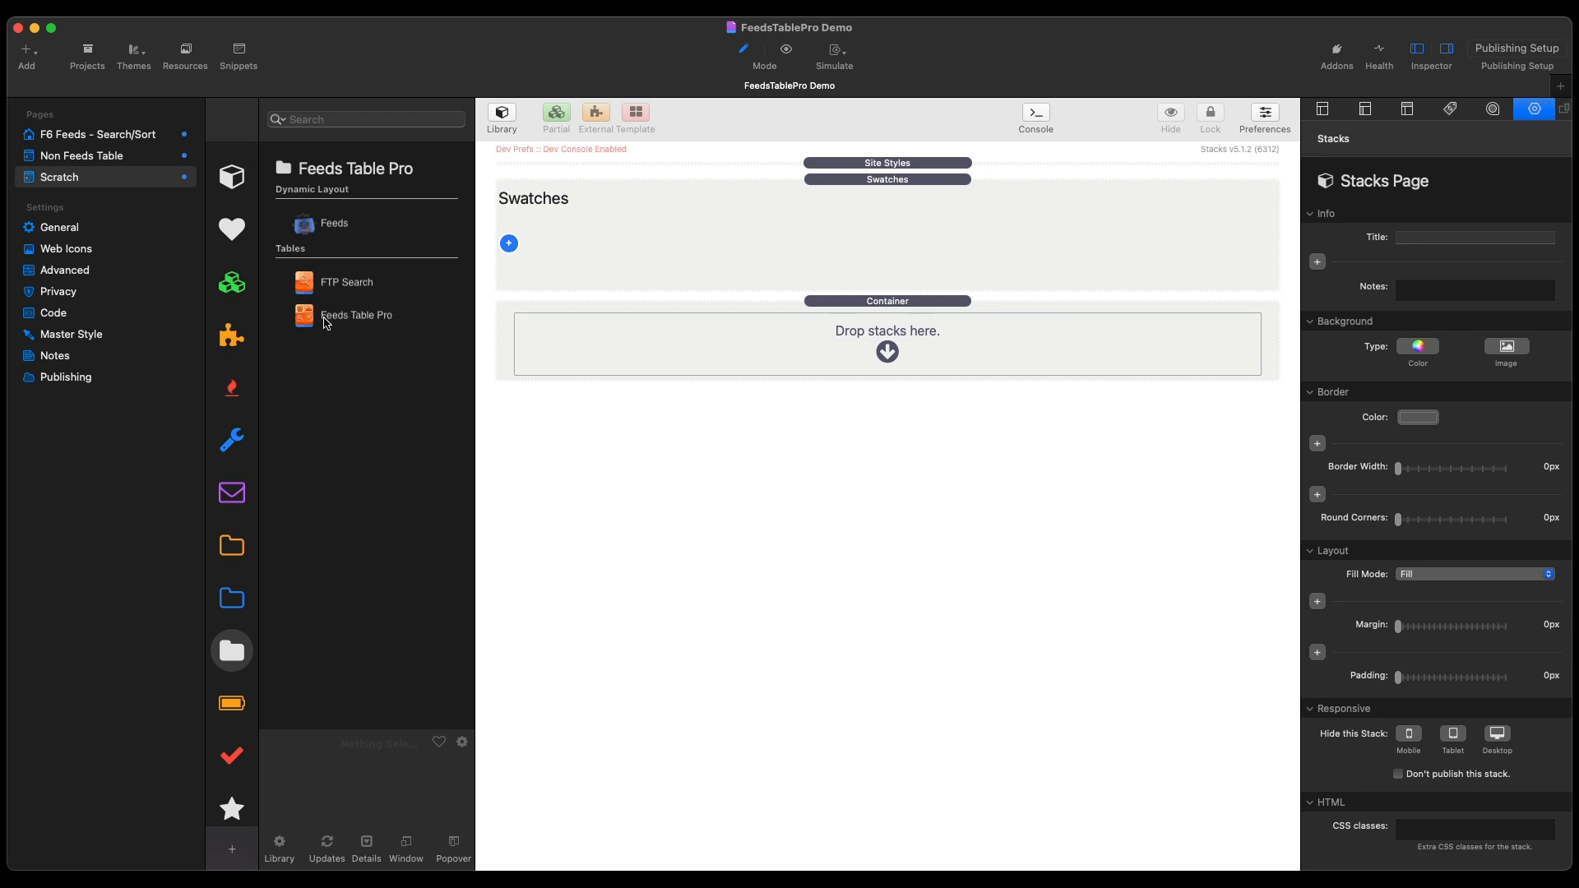
- In the RapidWeaver project, add a Feeds Table Pro stack to the Scratch page's container and set its first header cell to Name
drag(329, 322, 650, 348)
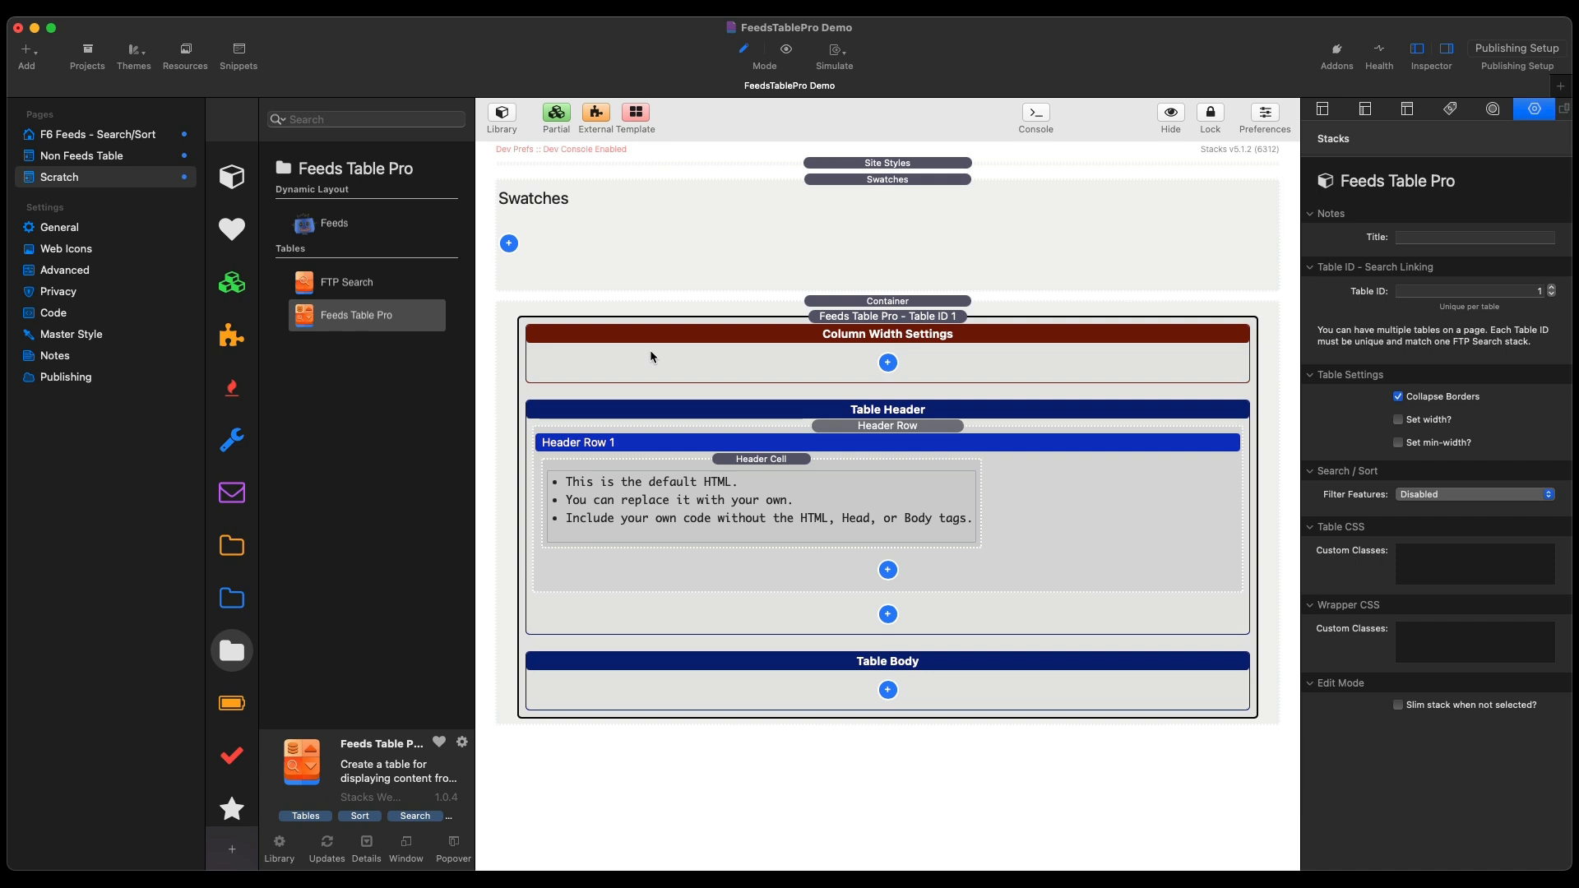
click(642, 497)
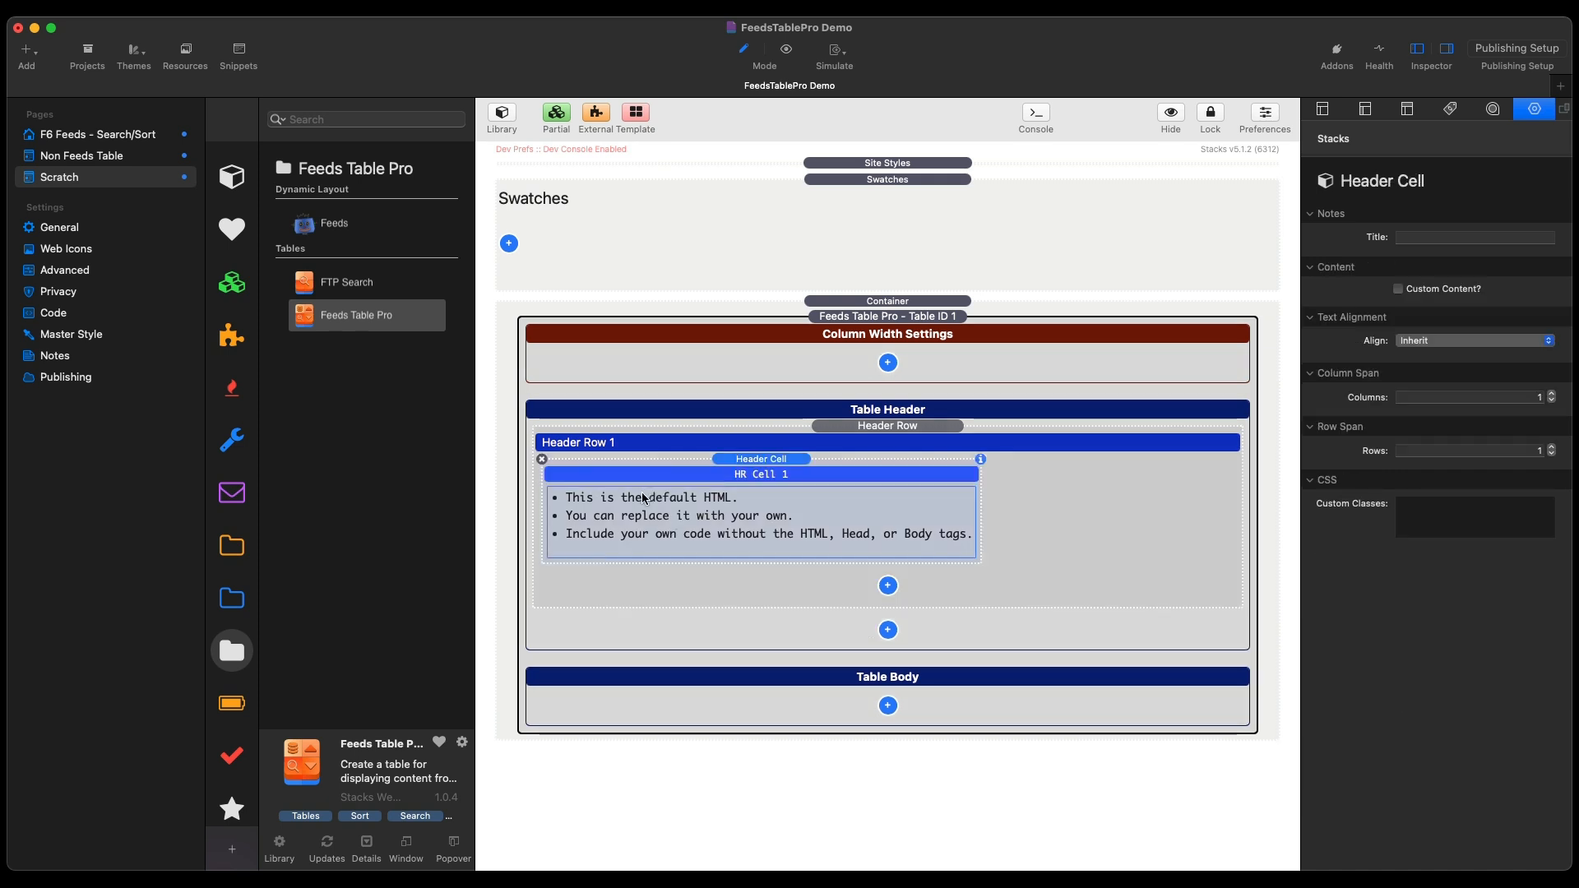
double_click(723, 520)
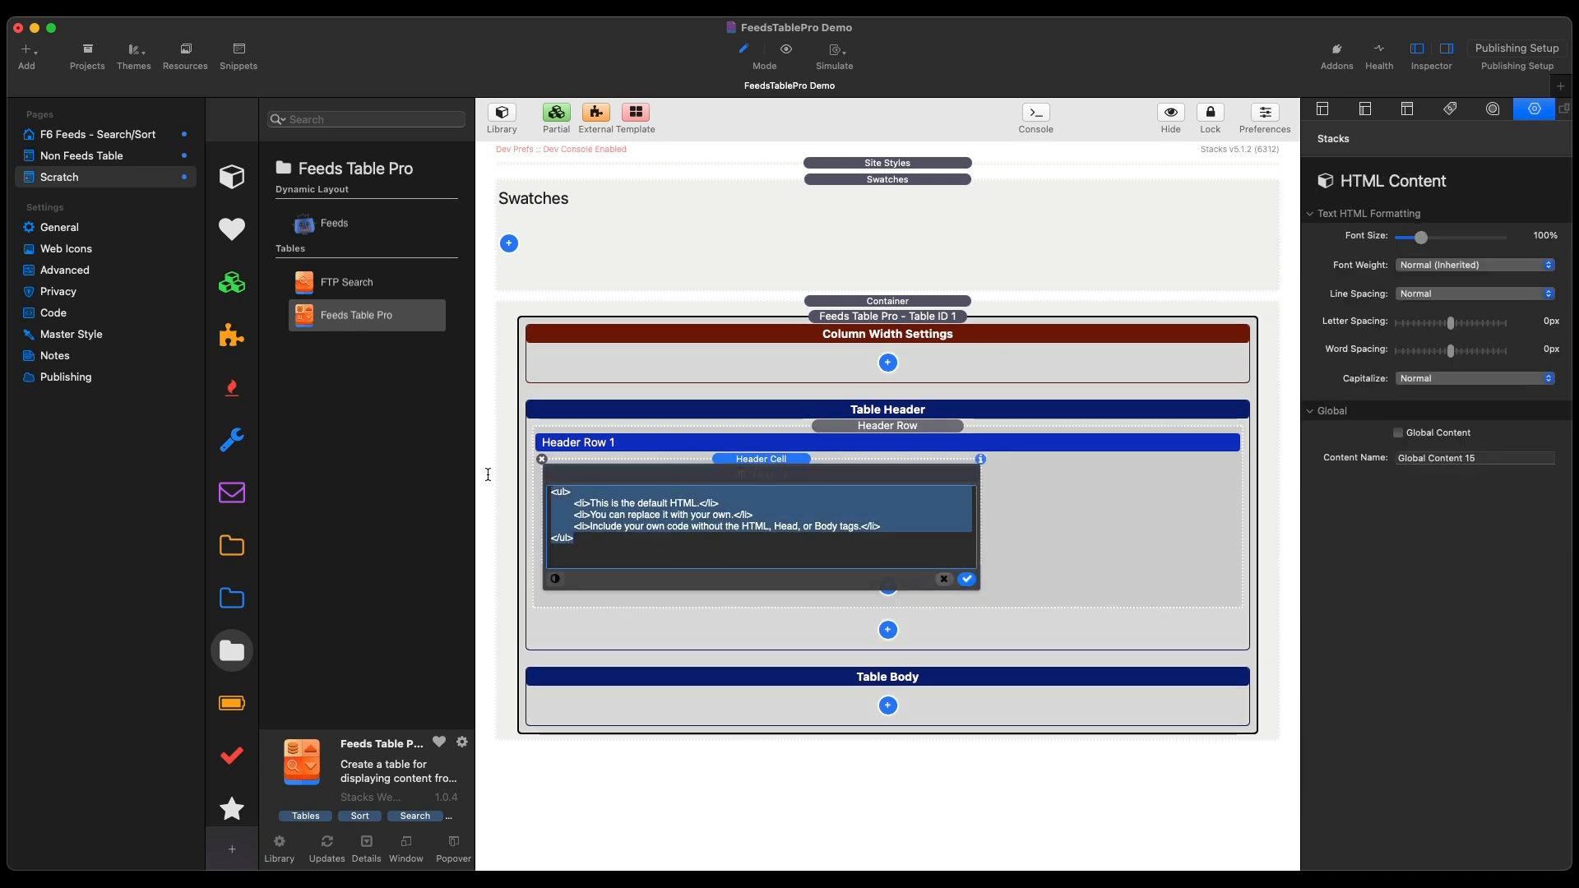
text(Name)
click(975, 622)
- Add three more header cells to Header Row 1, reading Date, Age and Favorite Color
click(880, 530)
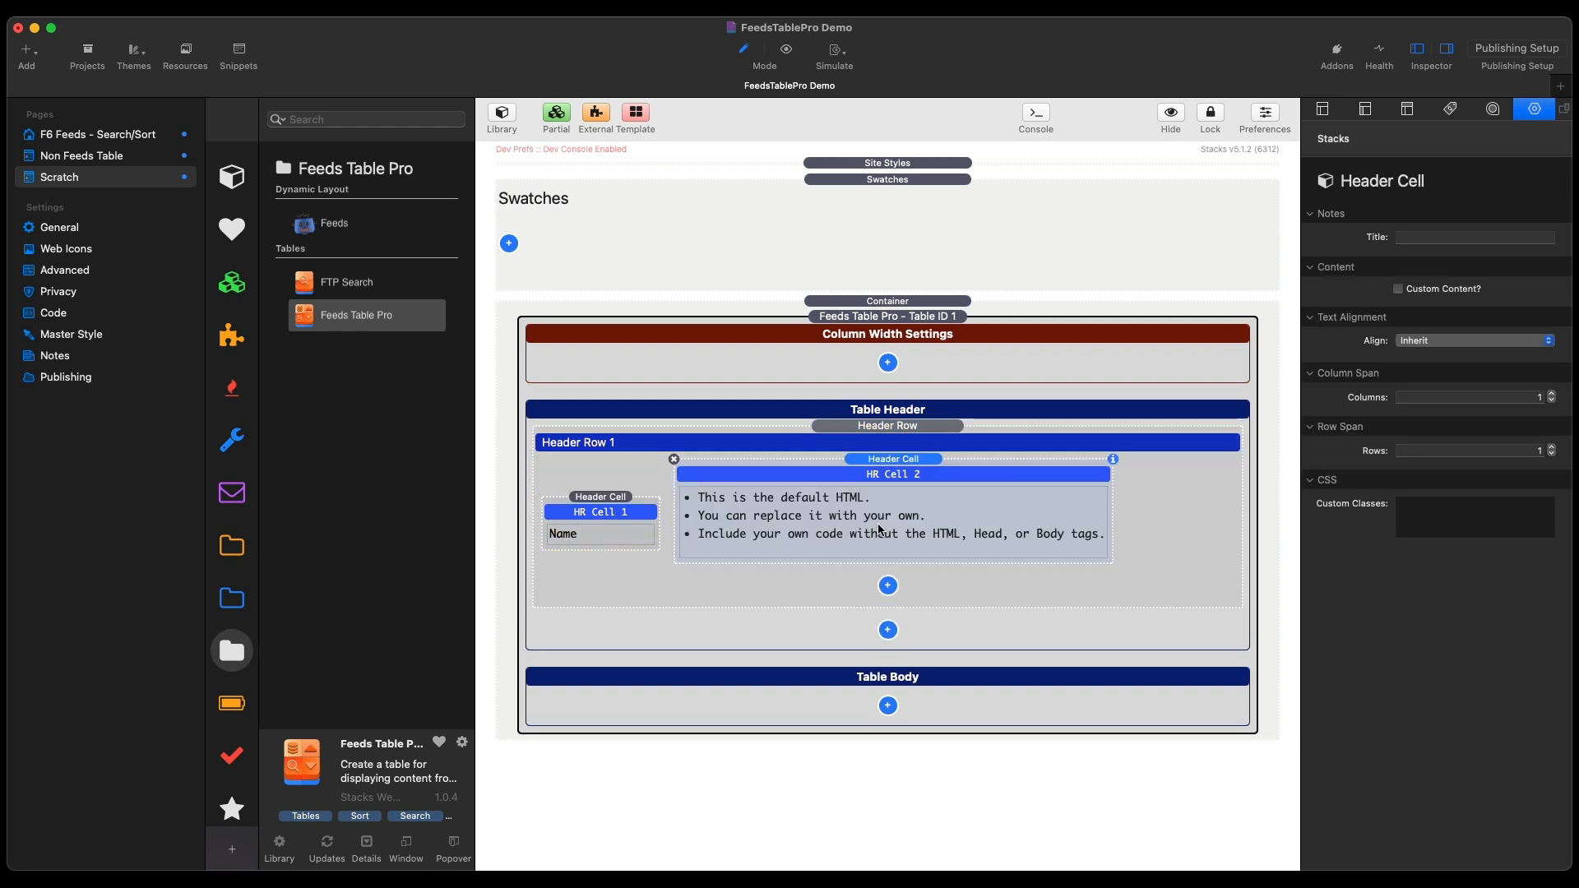
double_click(879, 530)
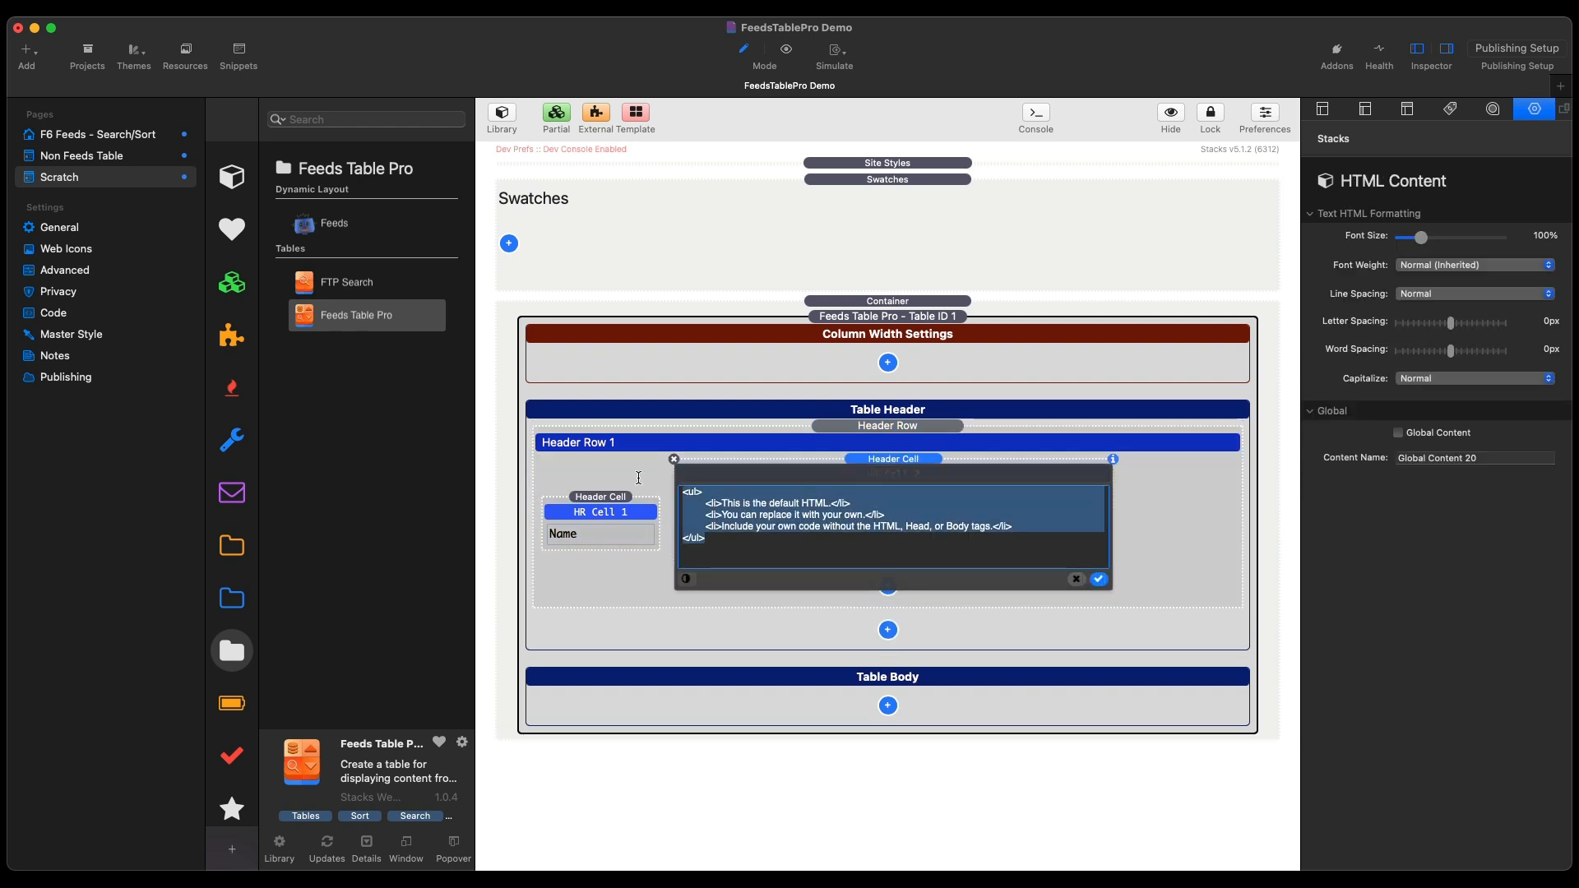
text(Date)
click(905, 618)
click(886, 532)
double_click(760, 571)
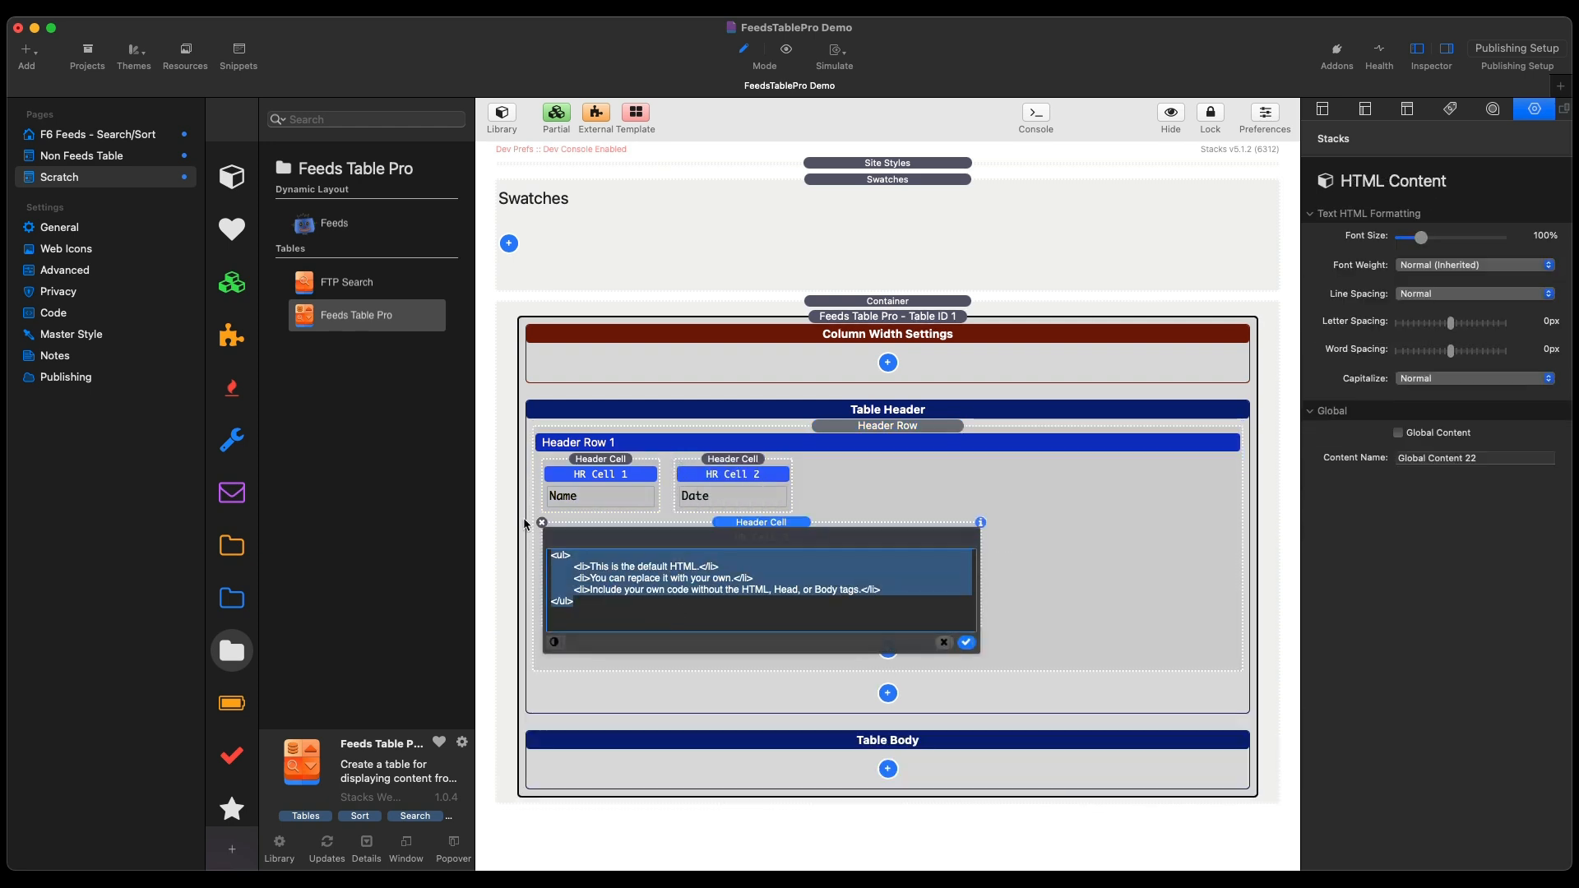
text(Age)
click(947, 437)
click(888, 534)
double_click(760, 576)
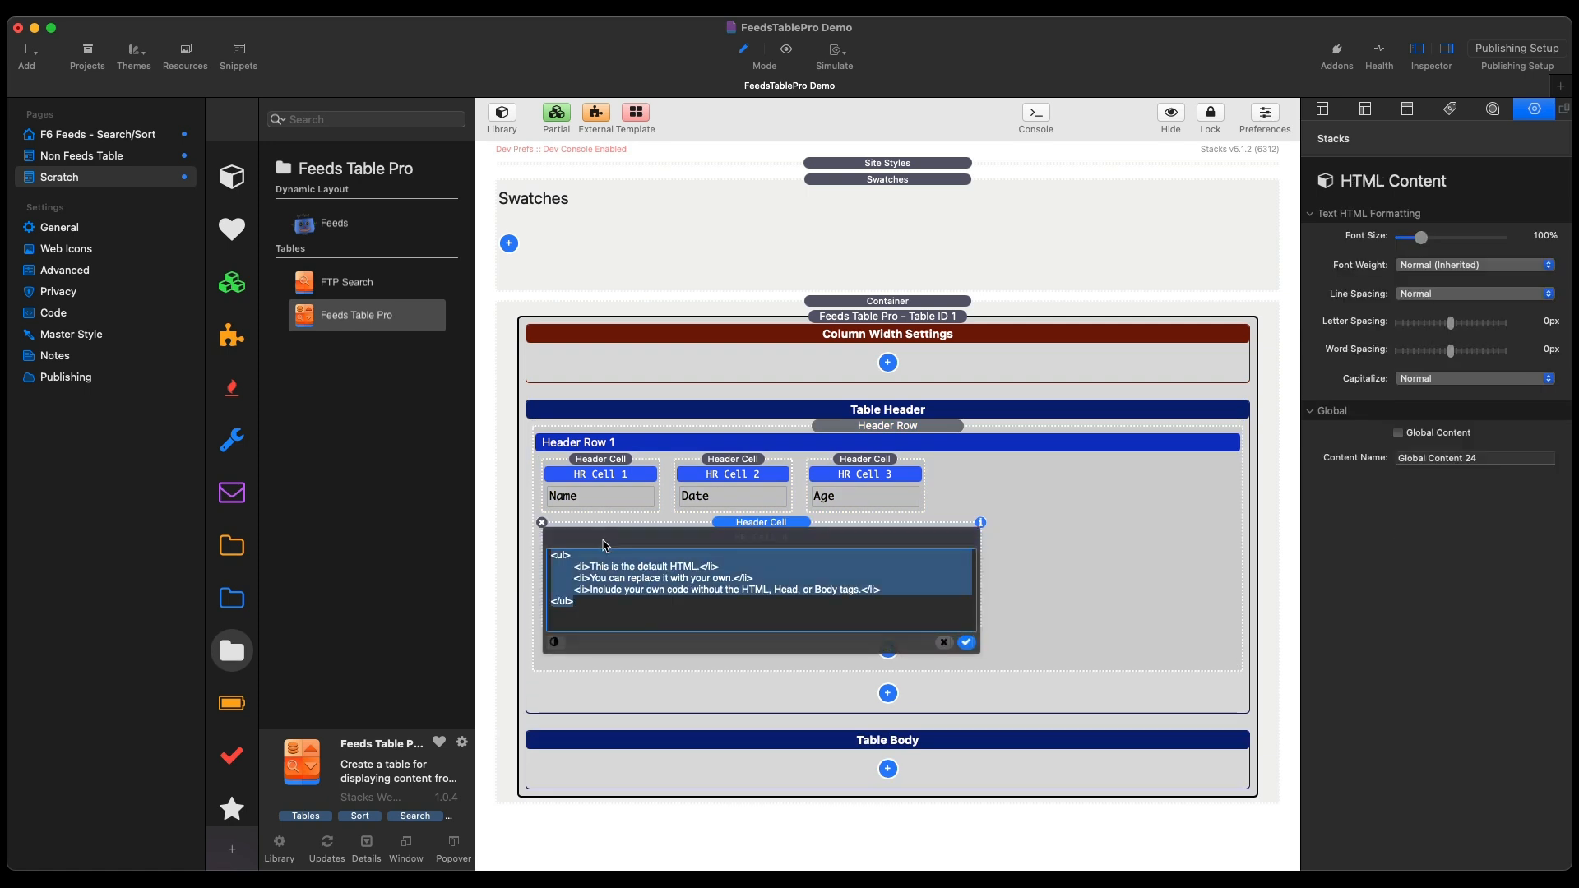
text(Favorite Color)
click(1098, 549)
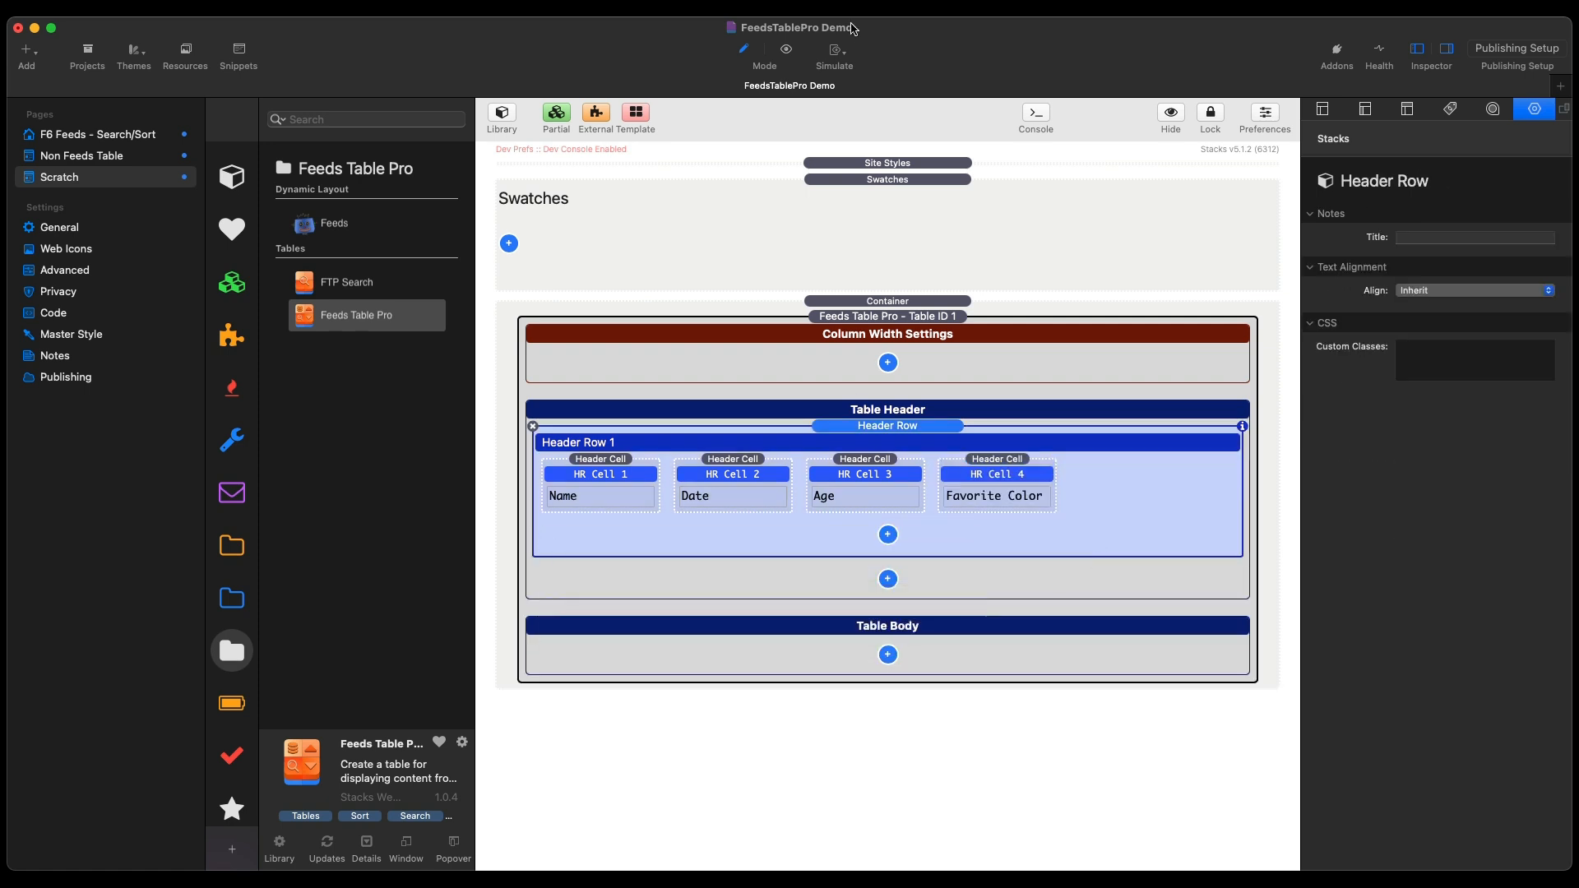
- Add a row to the Table Body and enter a sample first name in its first cell
click(845, 626)
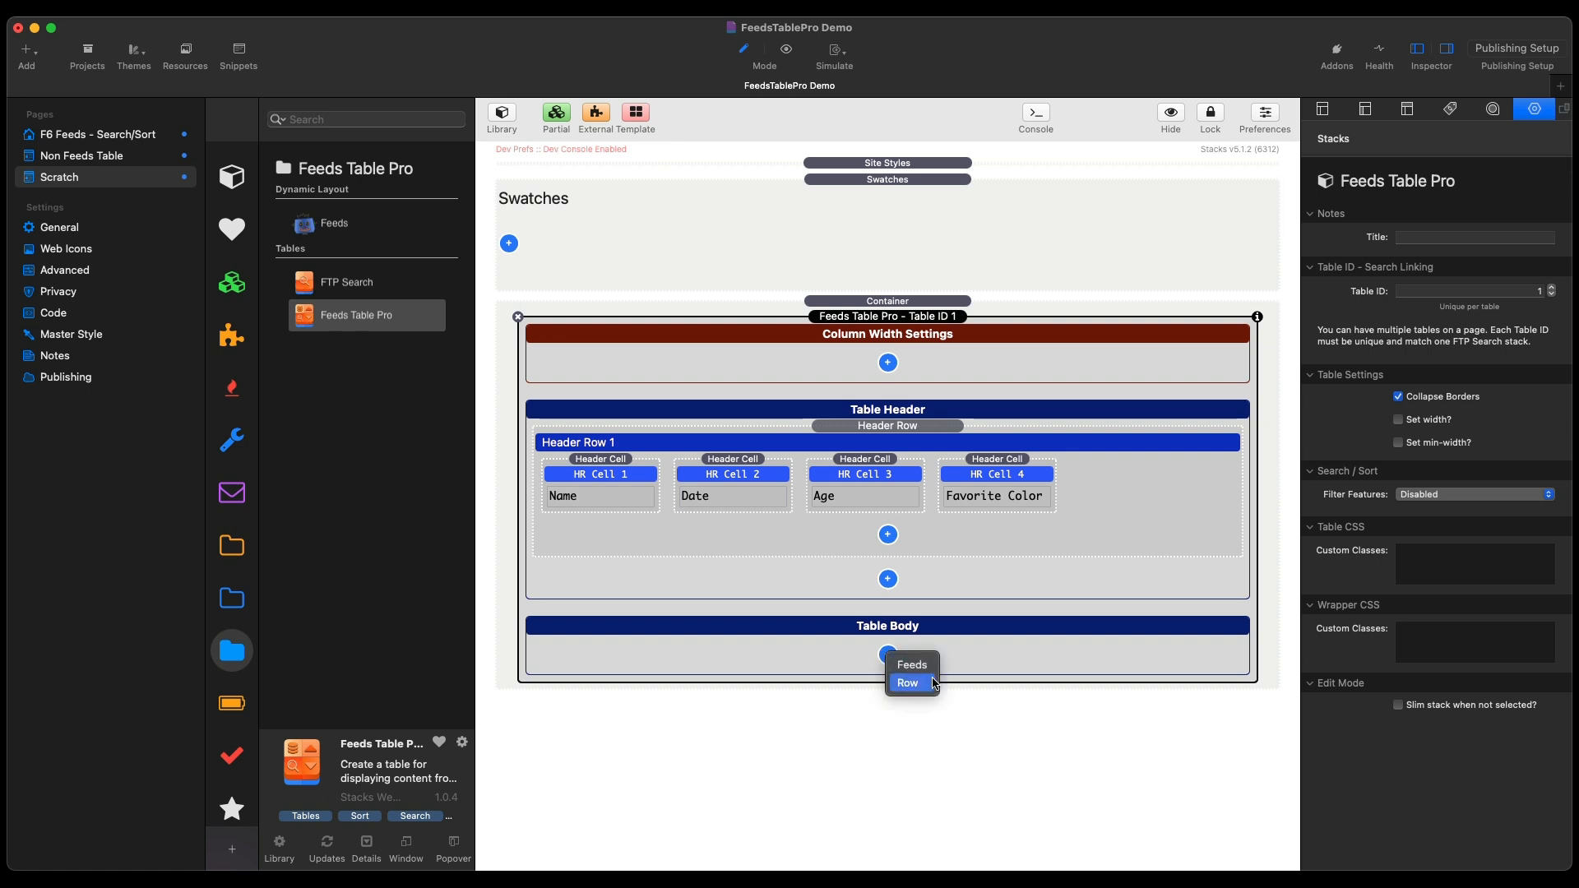
click(922, 691)
scroll(921, 691, down, 2)
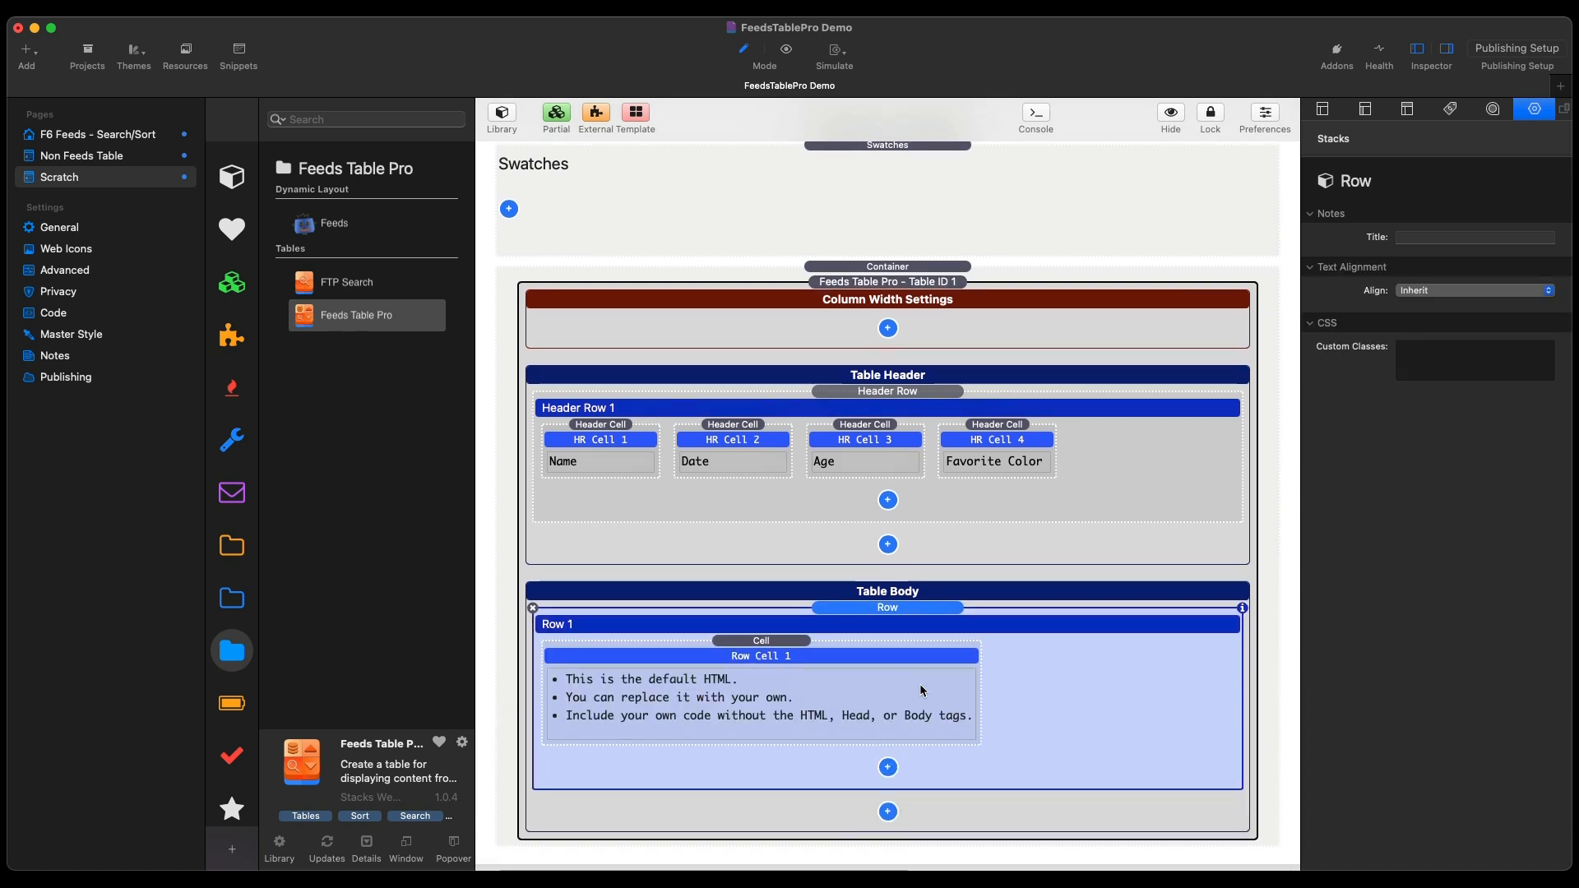
double_click(793, 733)
drag(730, 750, 542, 677)
text(Joshua)
- Add a second cell to Row 1 containing July 31, 2024
click(888, 751)
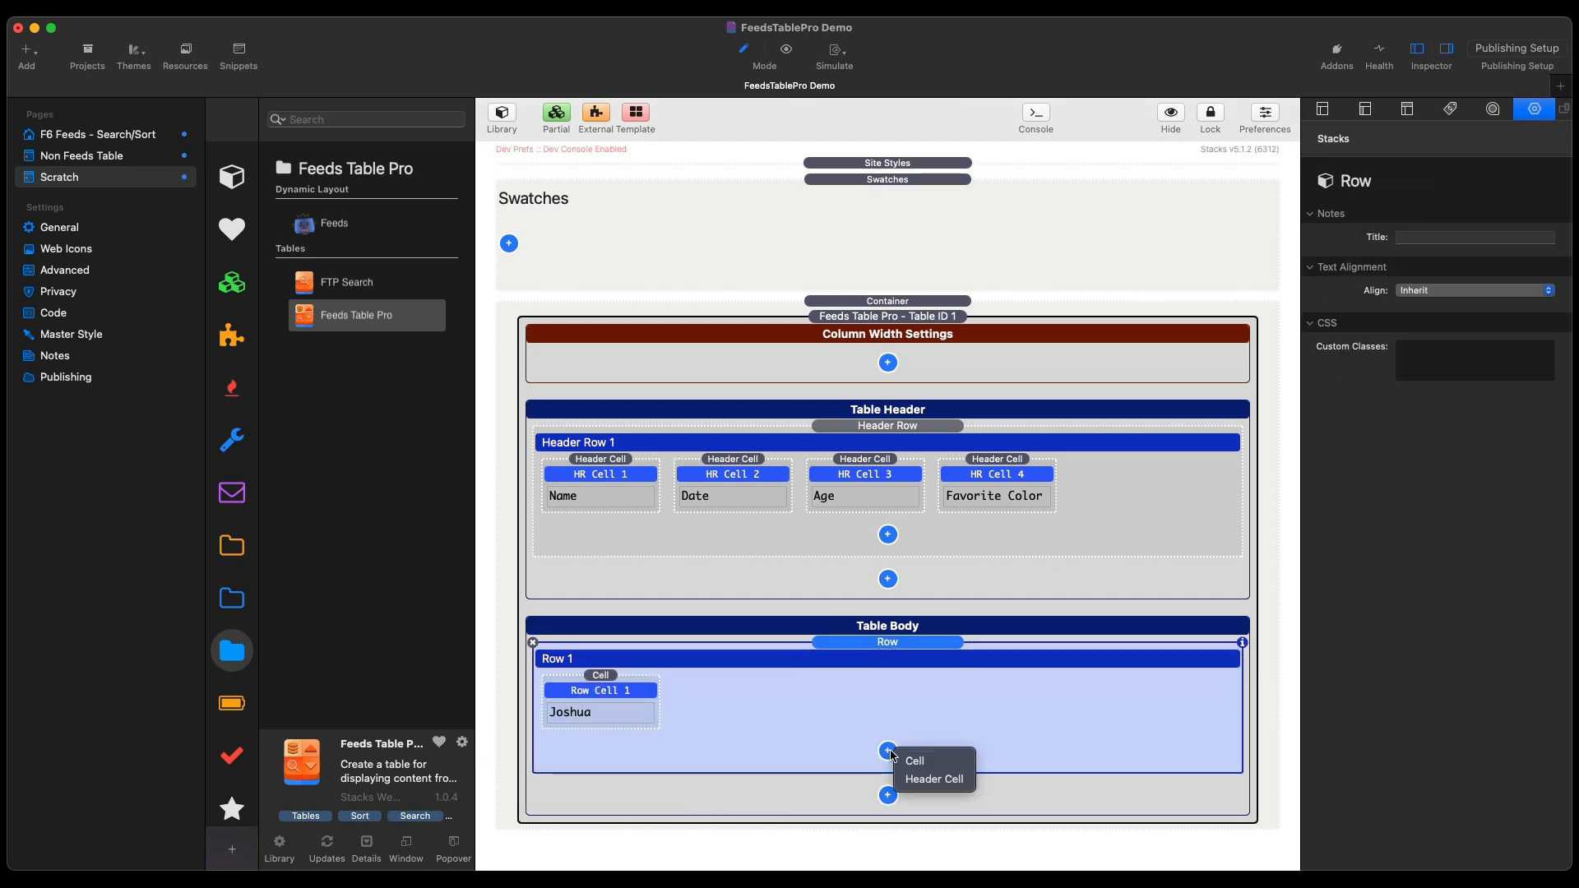
click(917, 761)
double_click(729, 716)
text(Juky)
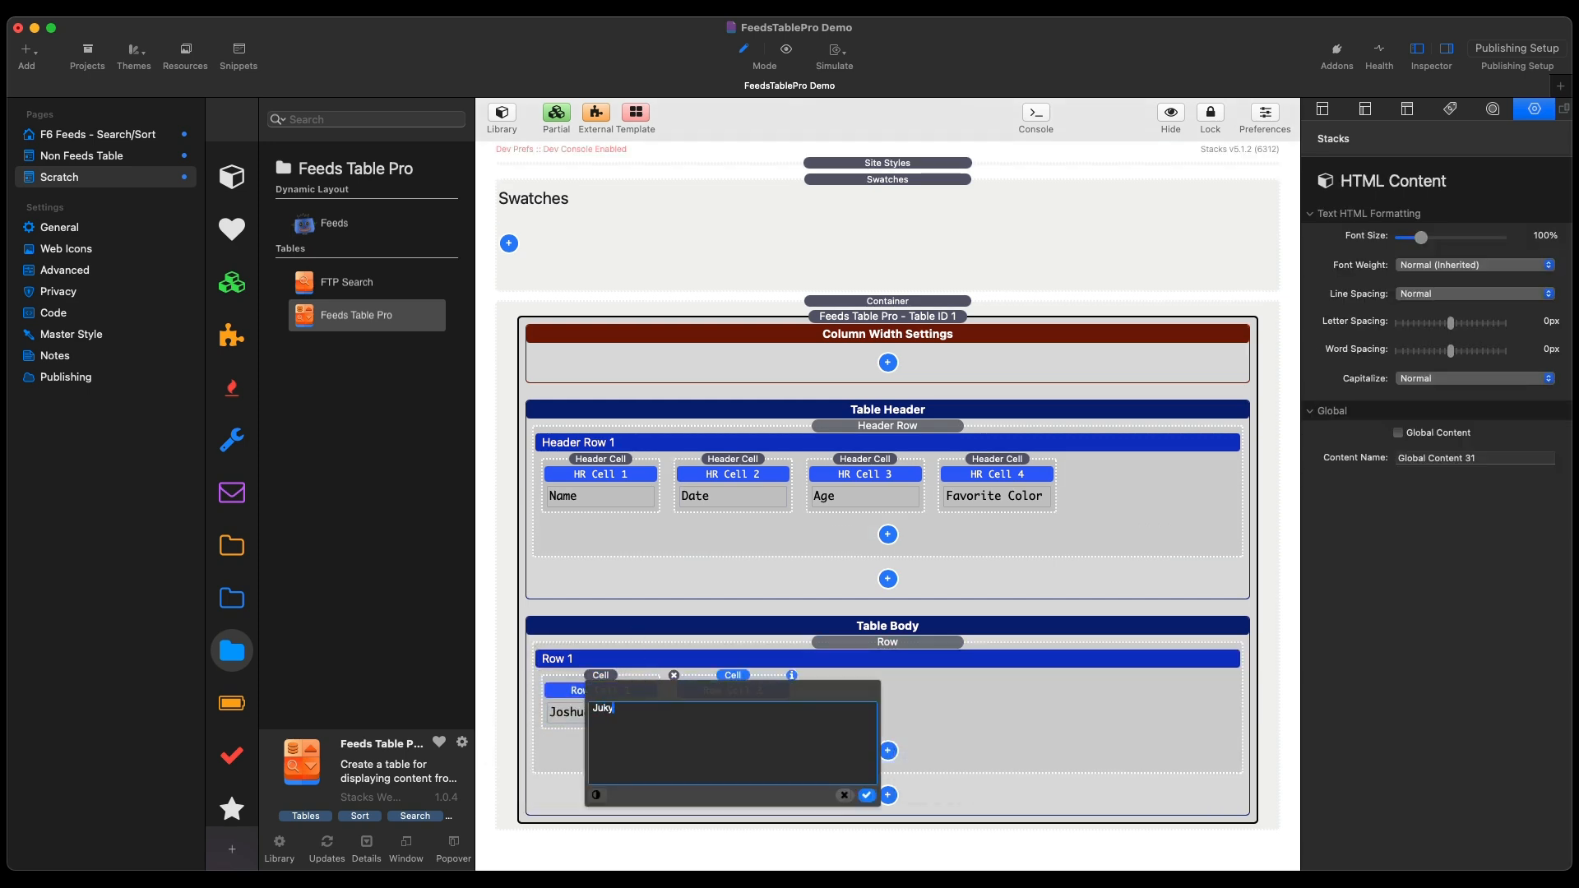
text( 31, 2024)
click(888, 747)
- Duplicate Row 1's date cell and set the copy to 16 for the Age column
click(764, 691)
key(super+d)
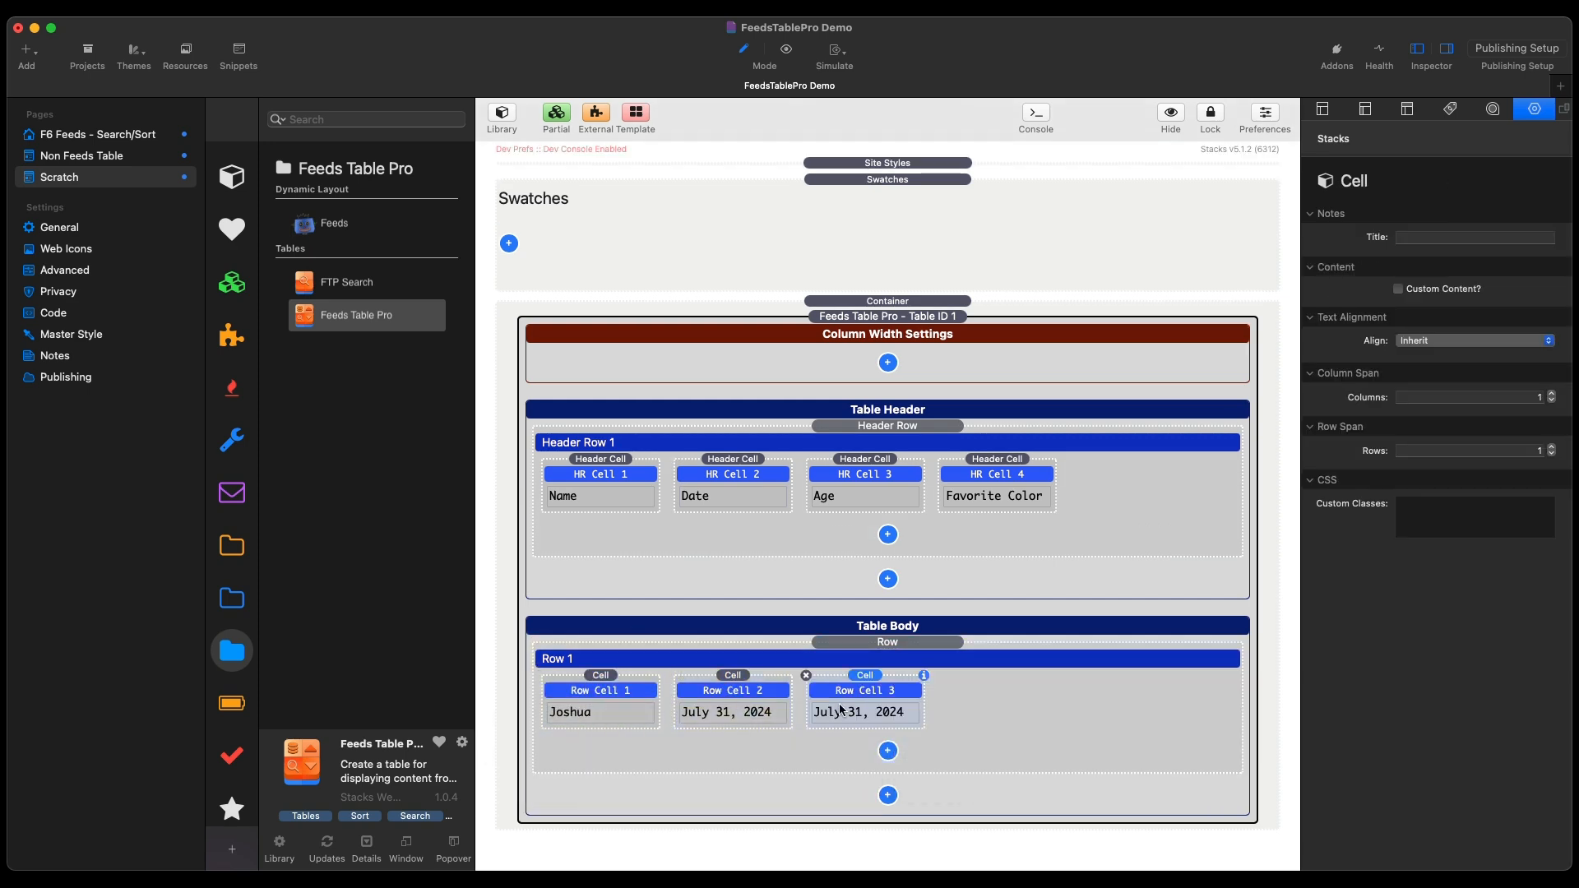
double_click(841, 709)
drag(866, 717, 817, 688)
text(16)
click(1028, 744)
- Duplicate Row 1's age cell, set the copy to Orange and preview the table
click(898, 691)
key(super+d)
double_click(973, 710)
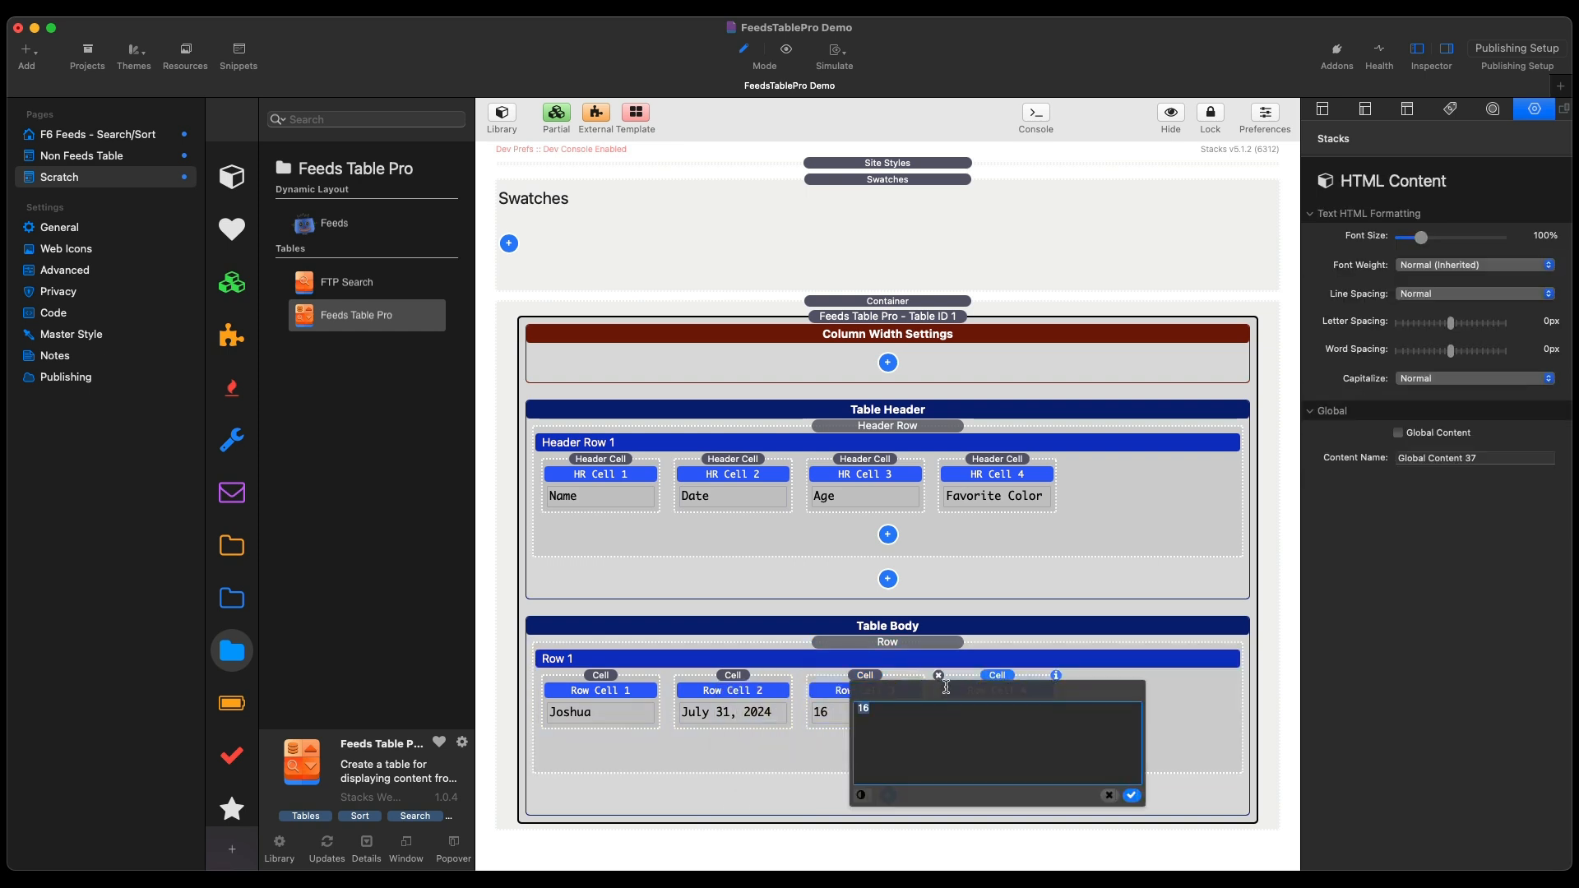
text(Orange)
click(844, 671)
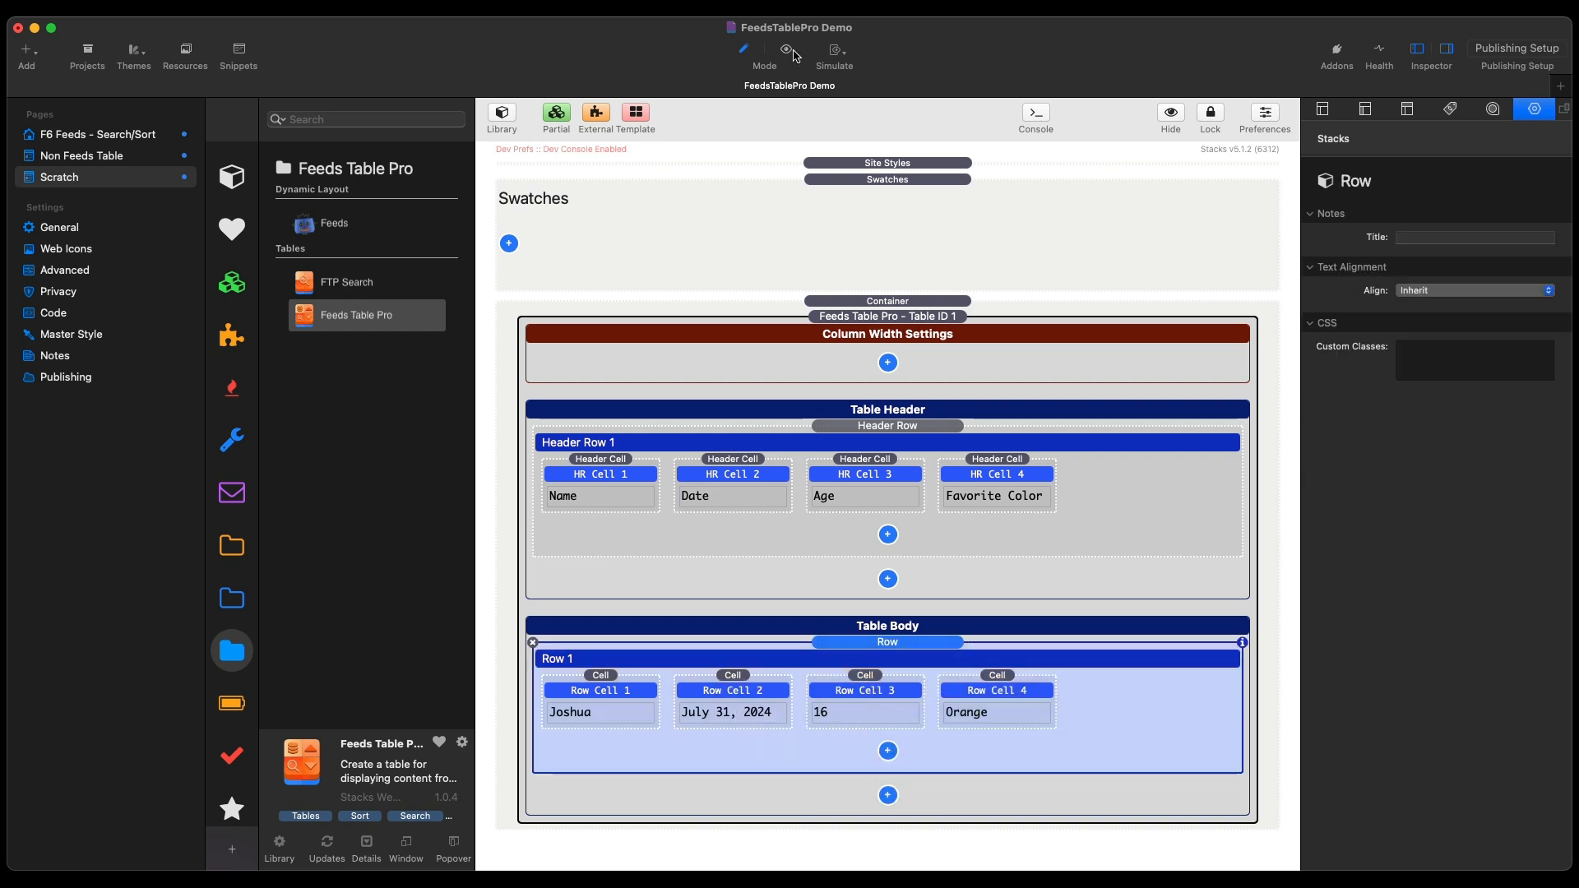
click(793, 56)
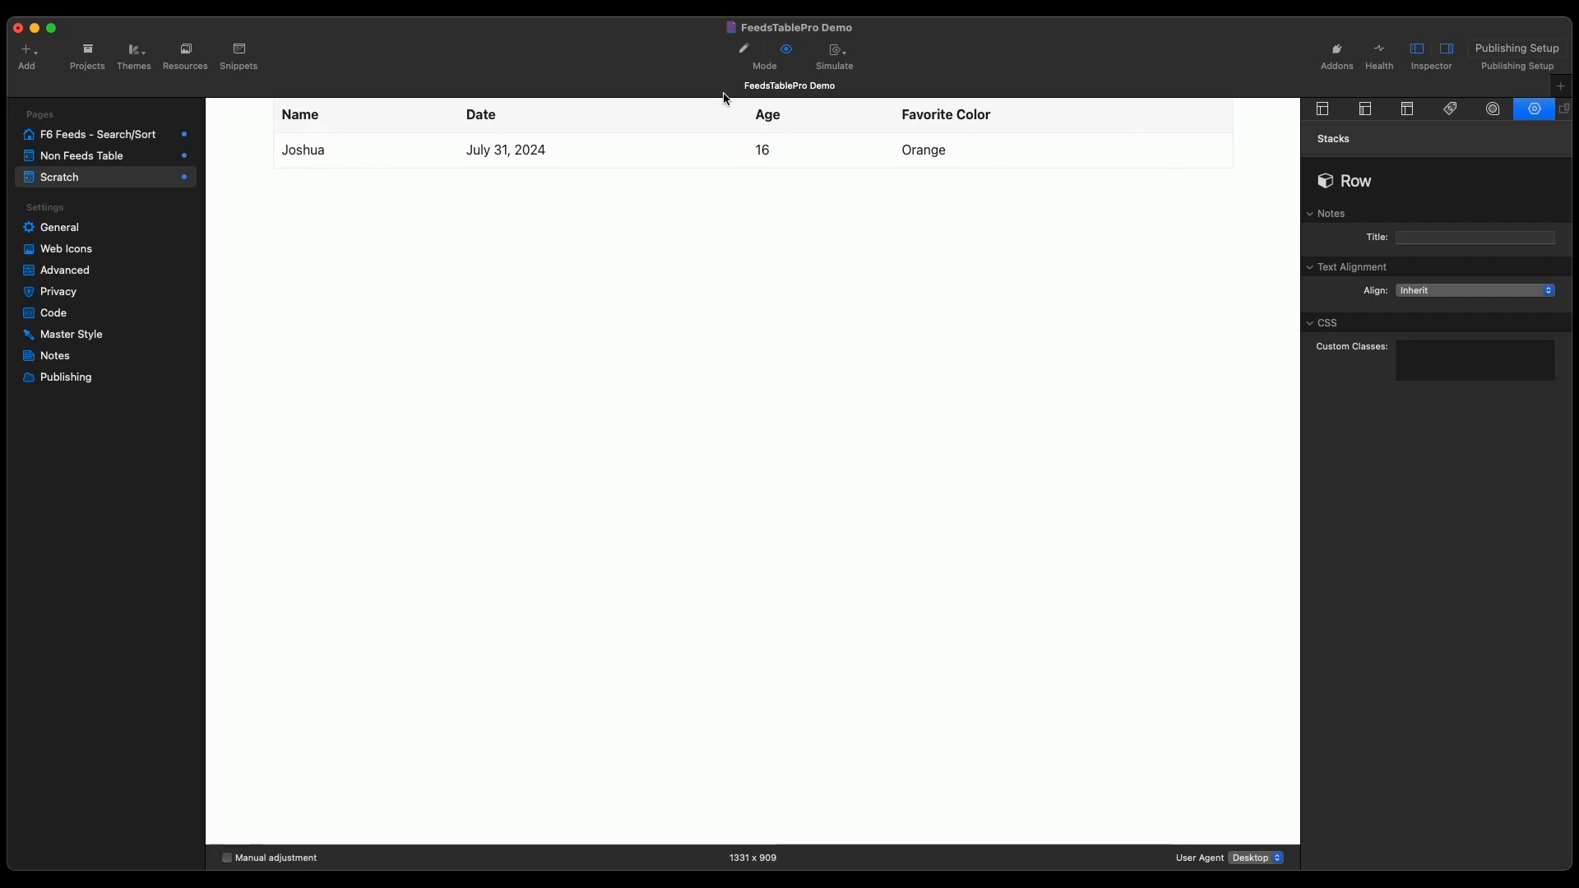
- Duplicate Row 1 as a second row and enter a different first name and age 27 in it
click(743, 49)
scroll(596, 750, down, 3)
double_click(593, 745)
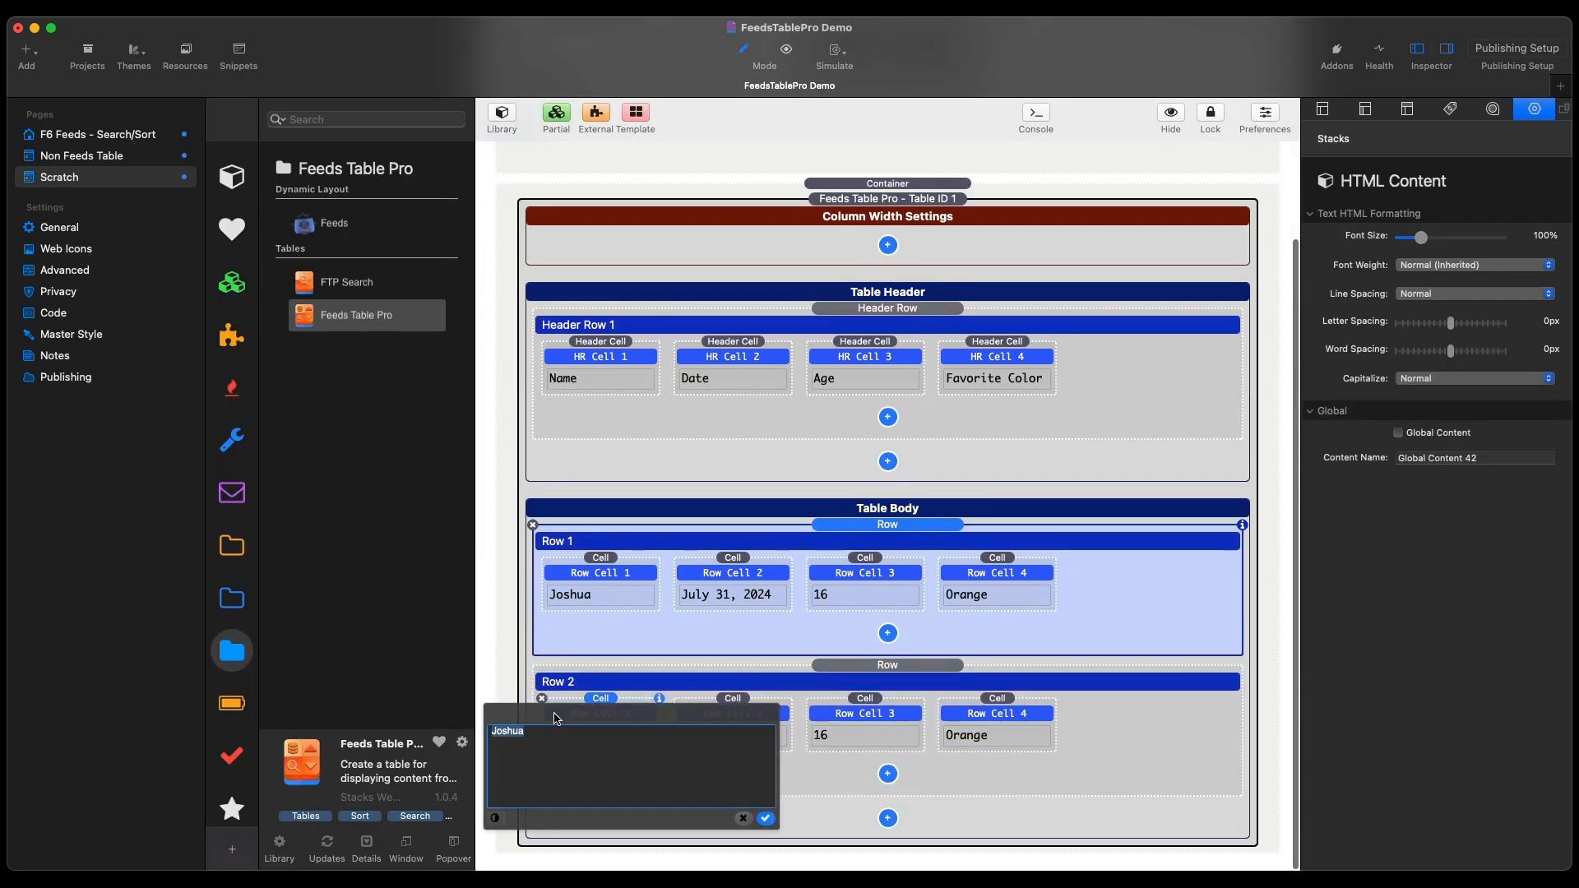
text(John)
double_click(844, 736)
text(27)
- Set the date in Row 2 to July 30, 2022
double_click(687, 731)
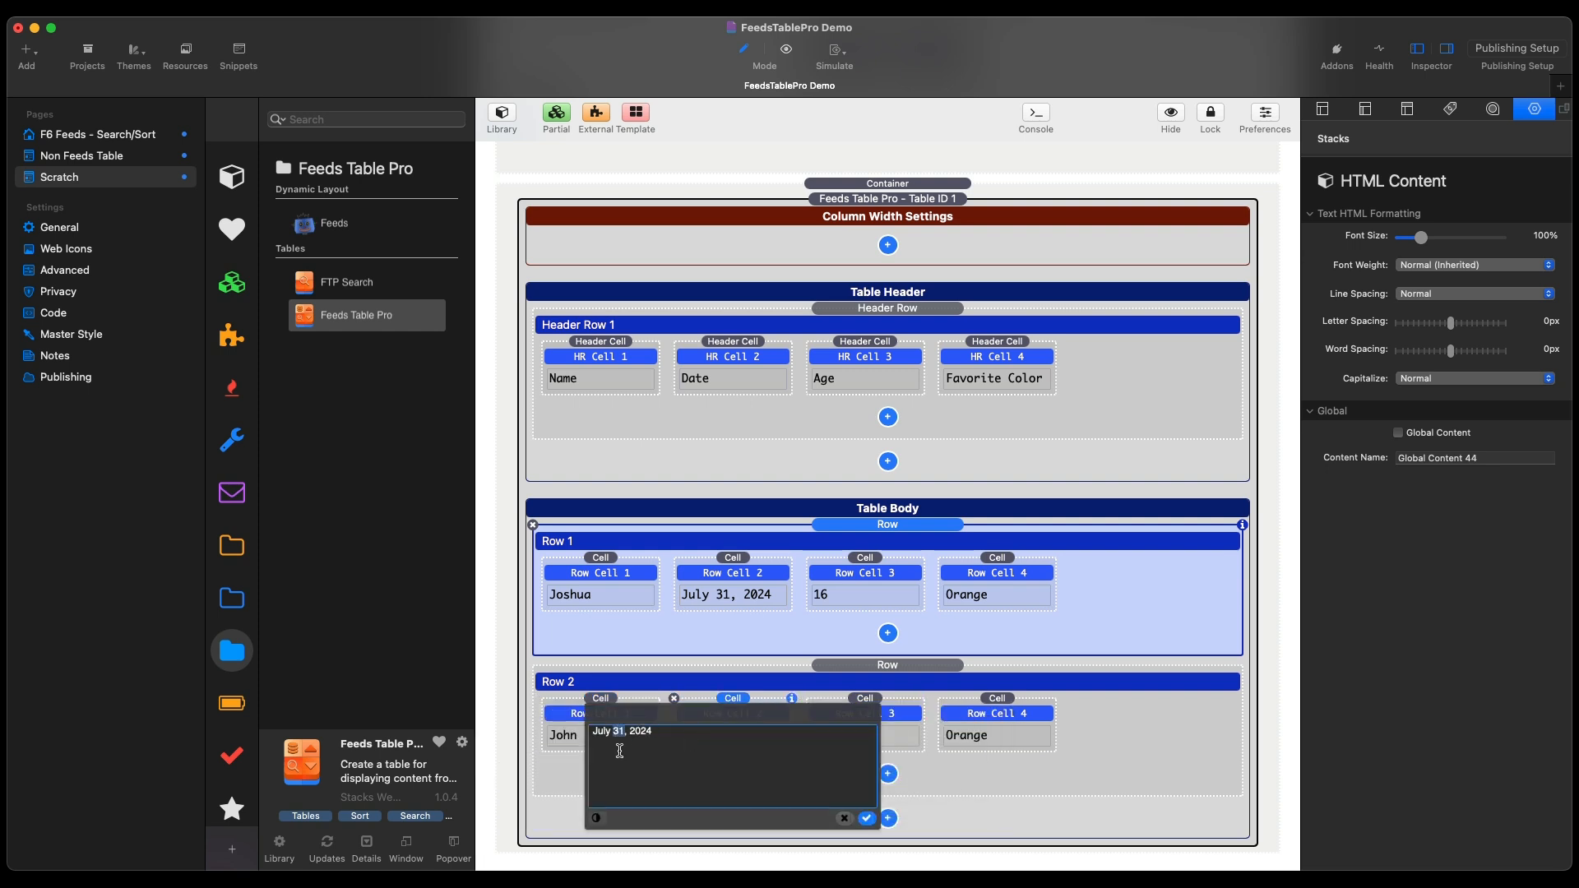
click(623, 732)
key(BackSpace)
text(0)
click(656, 734)
key(BackSpace)
text(2)
- Set the favorite color in Row 2 to Green
double_click(951, 736)
key(super+a)
text(Green)
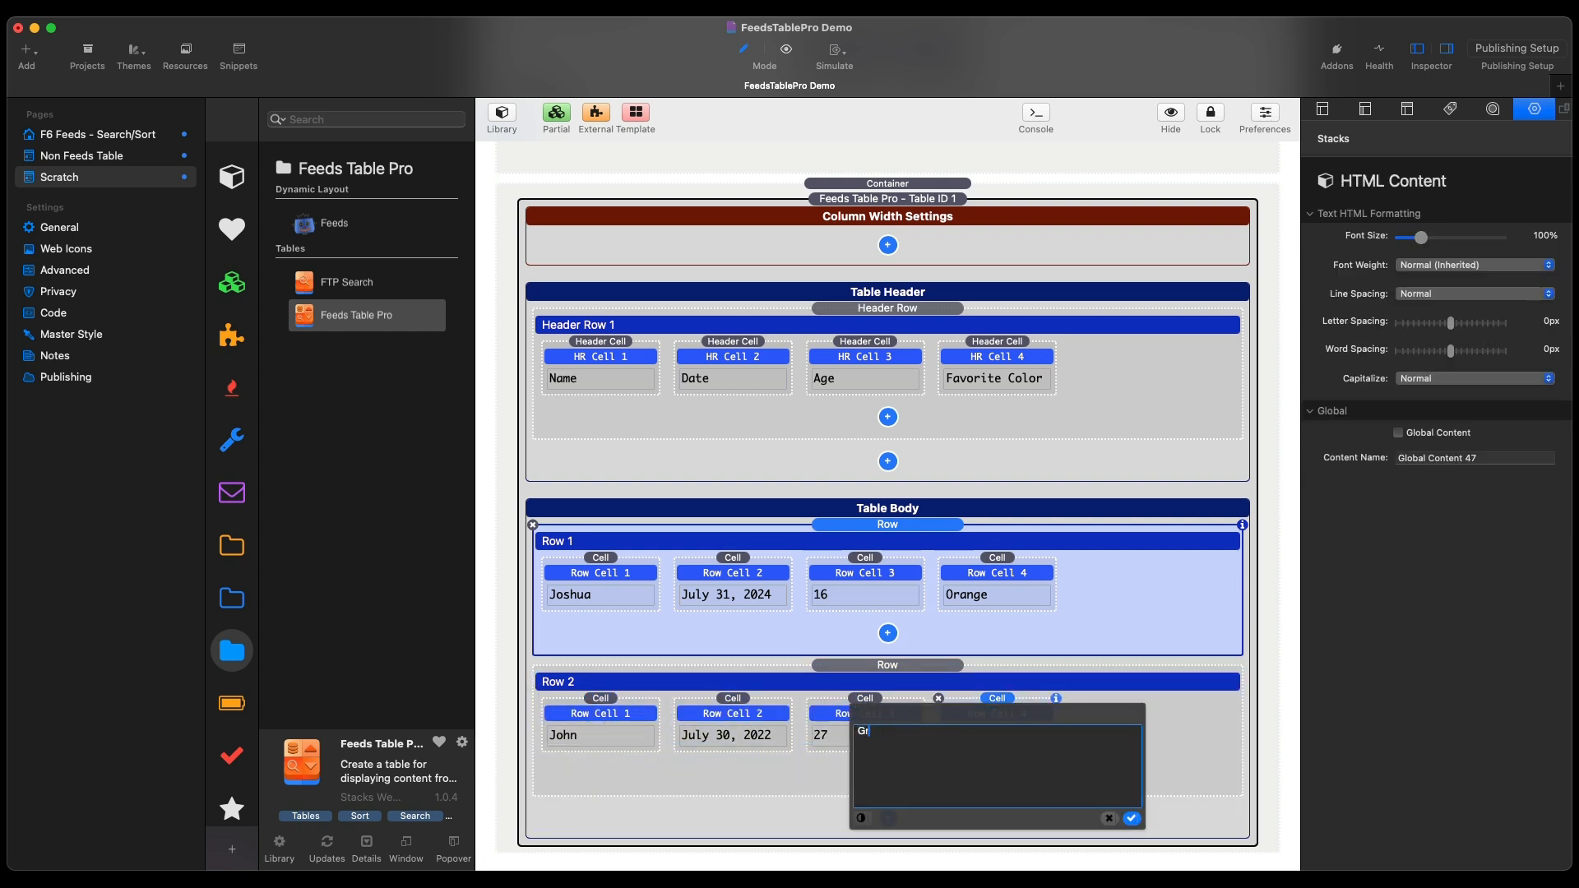
- Duplicate Row 2 as a third row and replace the first name in the copy
click(822, 684)
key(super+d)
scroll(625, 719, down, 3)
double_click(559, 725)
key(super+a)
text(Bill)
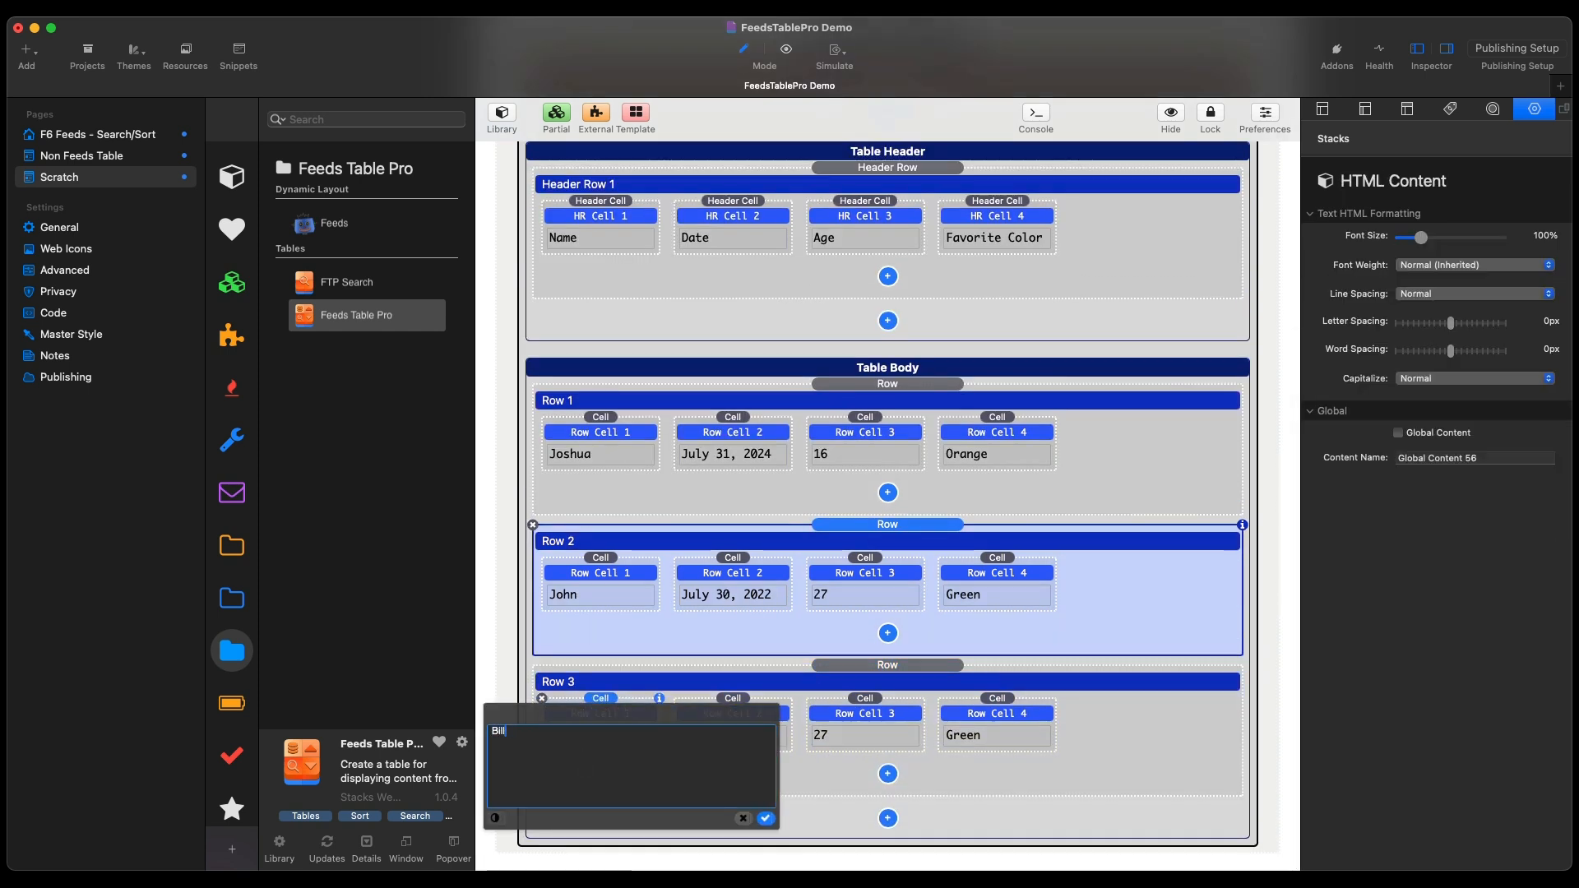
- Set the date in Row 3 to June 30, 2020
double_click(731, 733)
double_click(605, 729)
text(June)
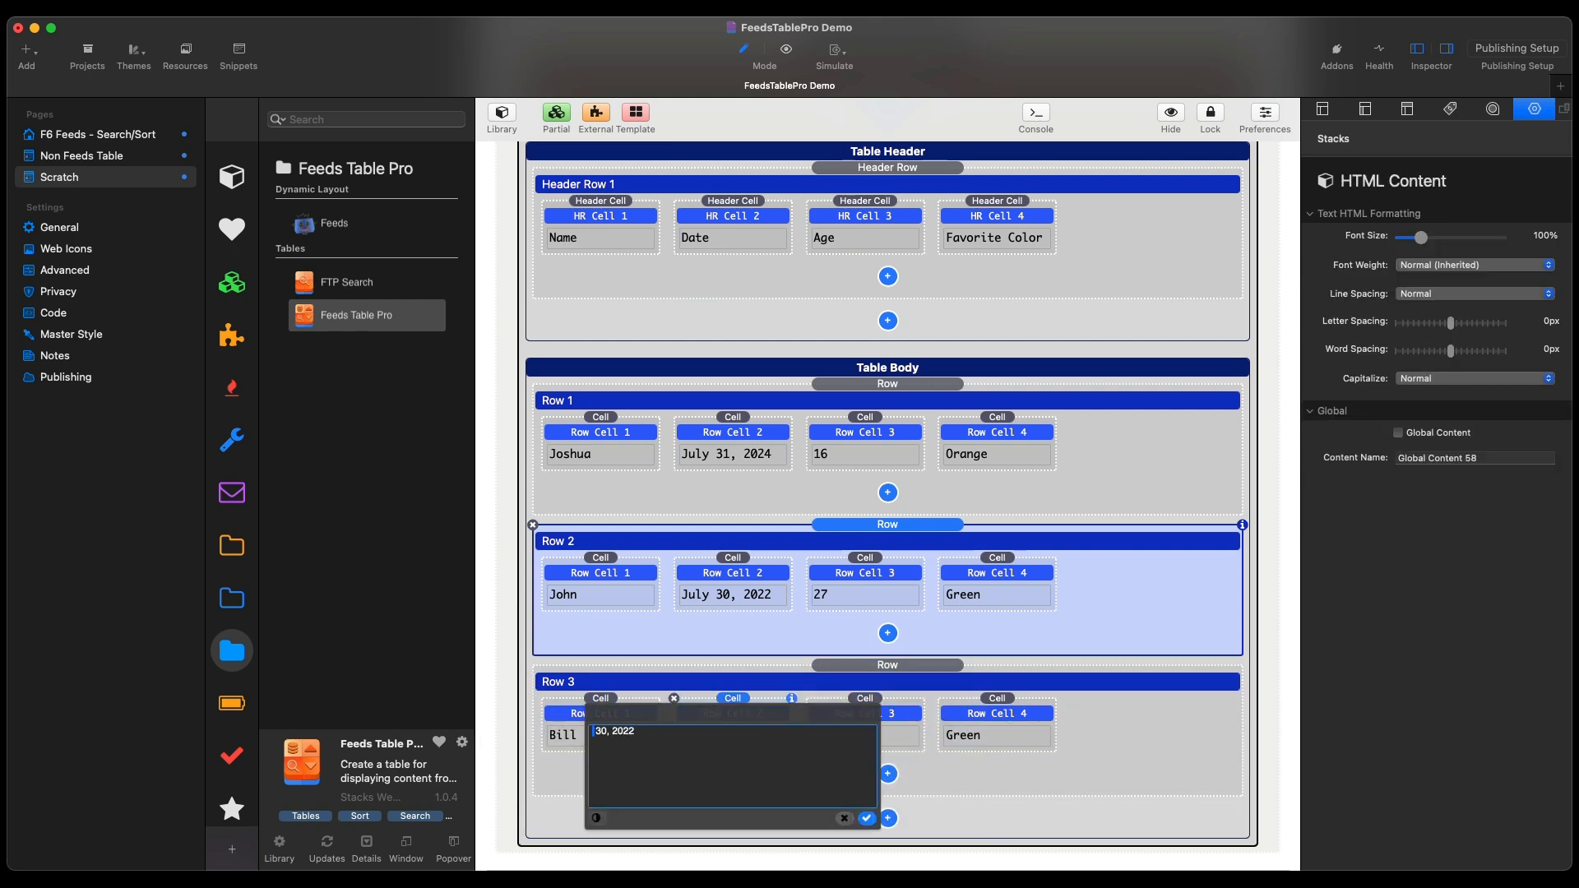
click(703, 729)
key(BackSpace)
text(0)
- Set Row 3's age to 36 and favorite color to Blue, and preview the table
double_click(1013, 745)
text(Blue)
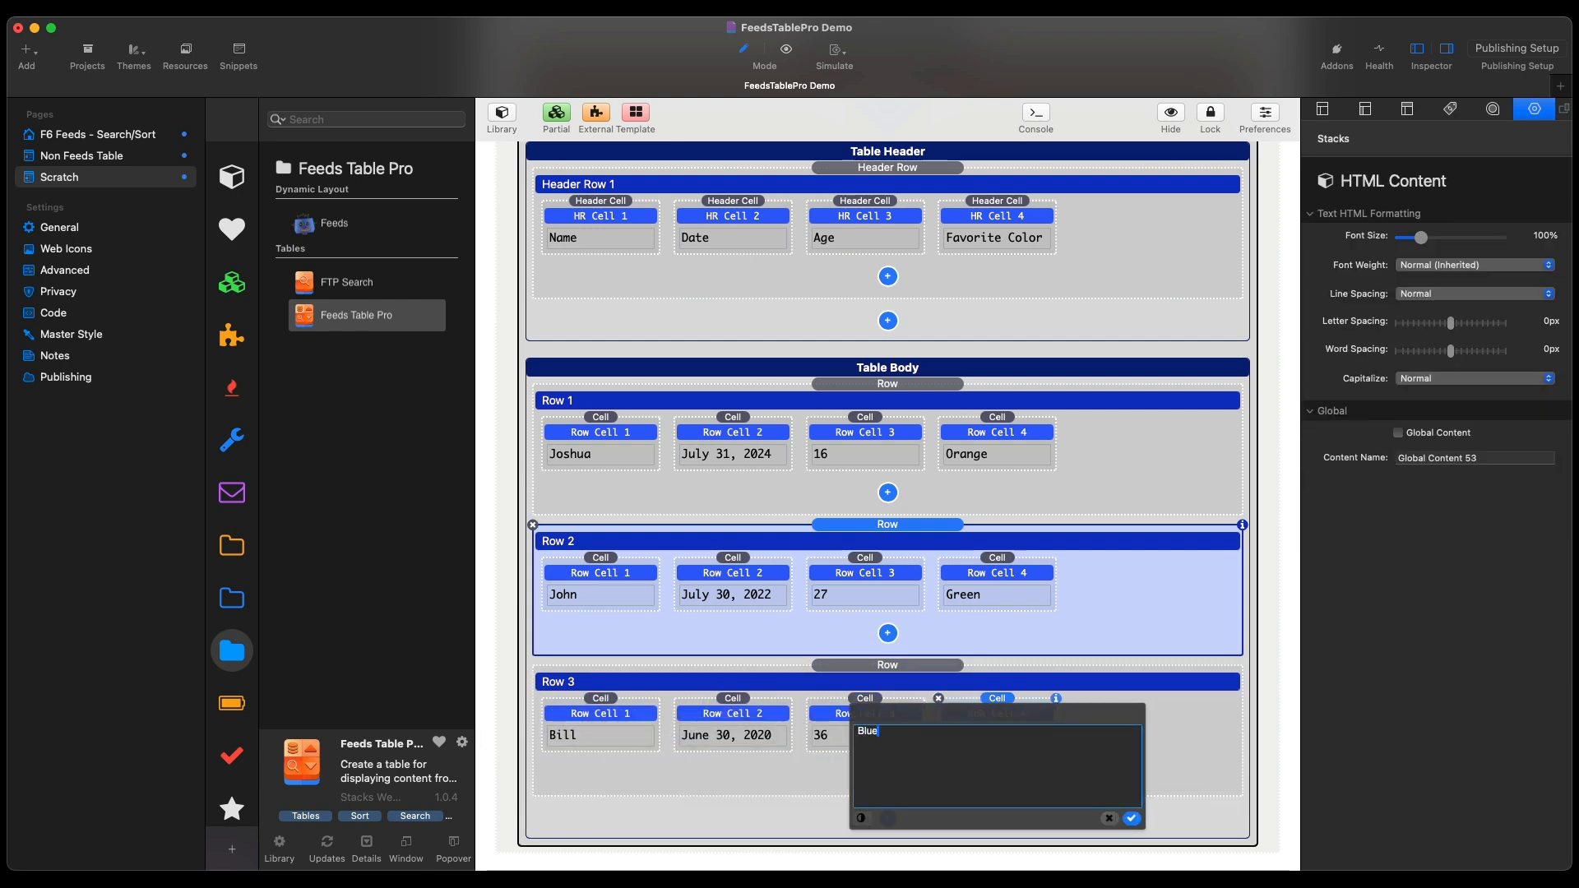
click(1058, 471)
click(787, 51)
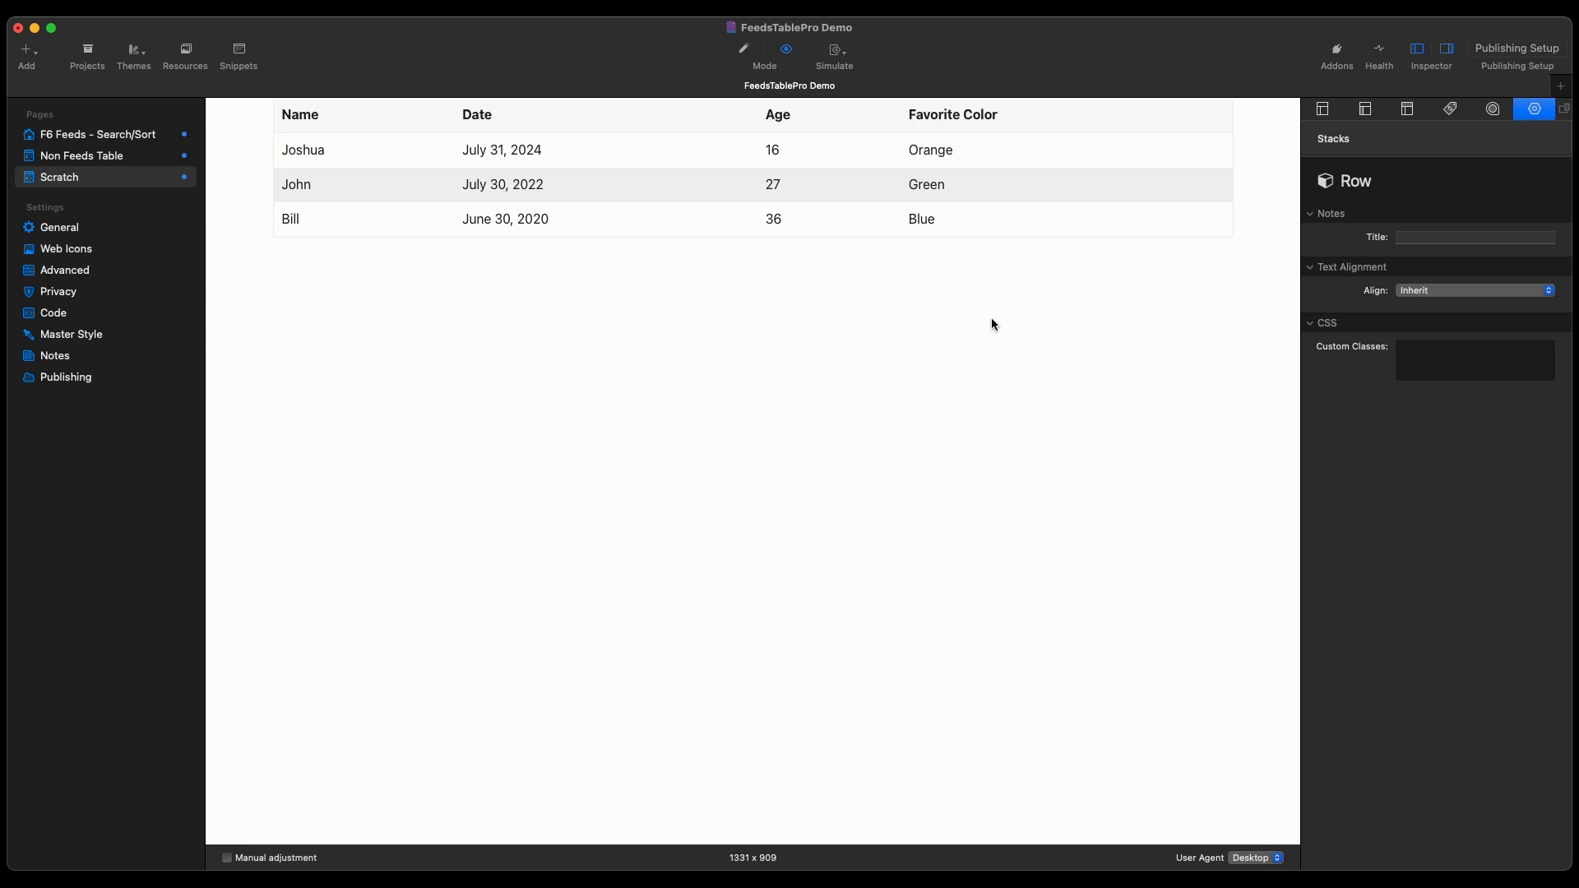
- Set the Feeds Table Pro stack's Filter Features to Search/Sort Enabled
click(742, 51)
scroll(1069, 271, up, 5)
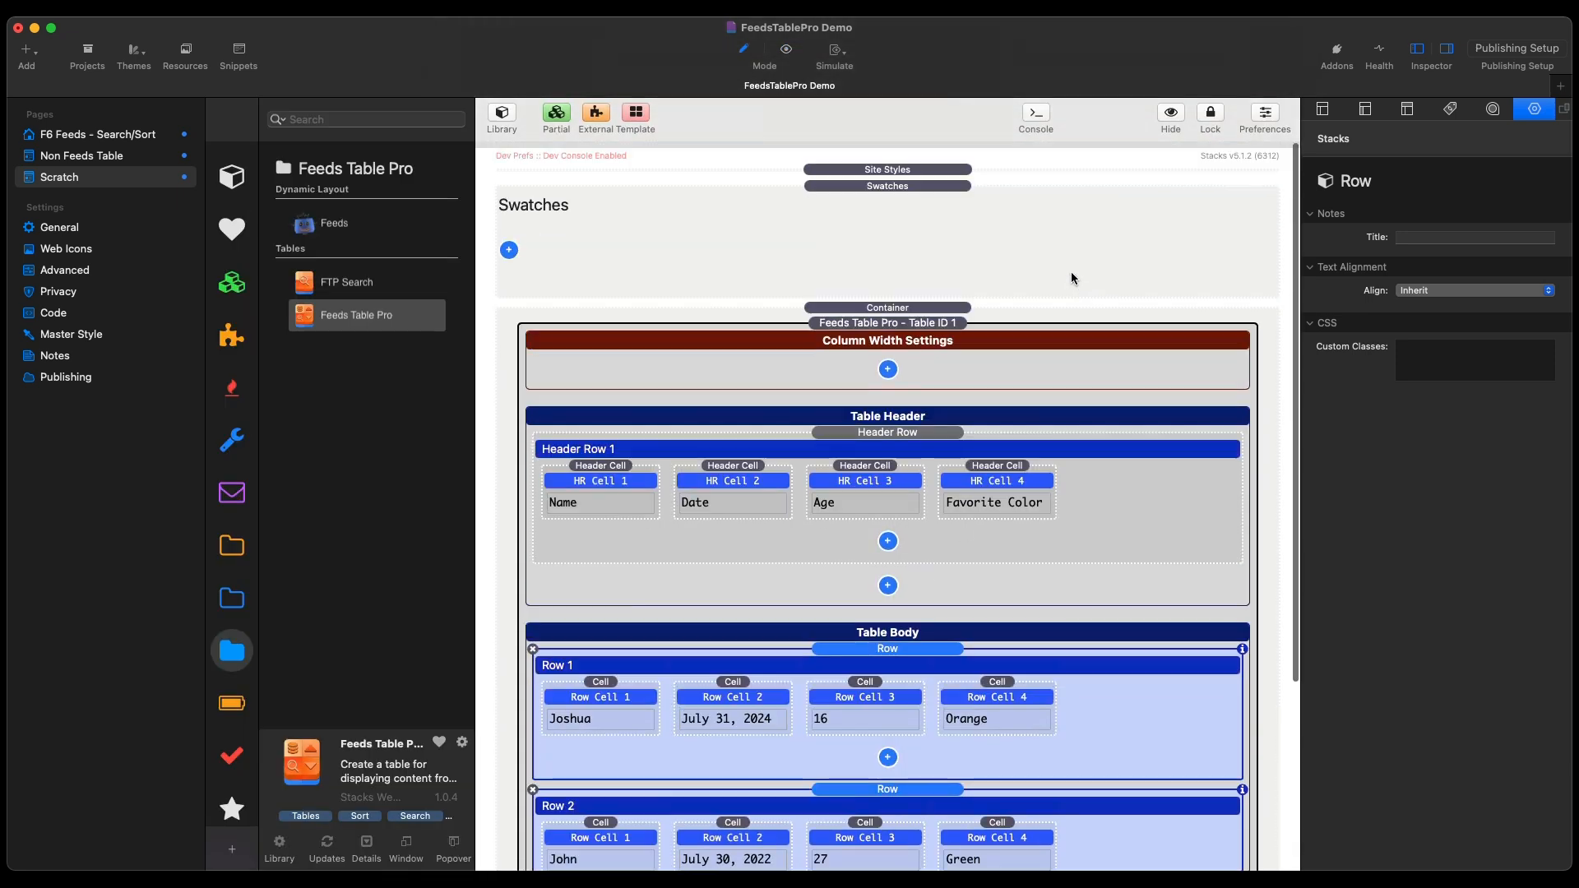
click(1030, 354)
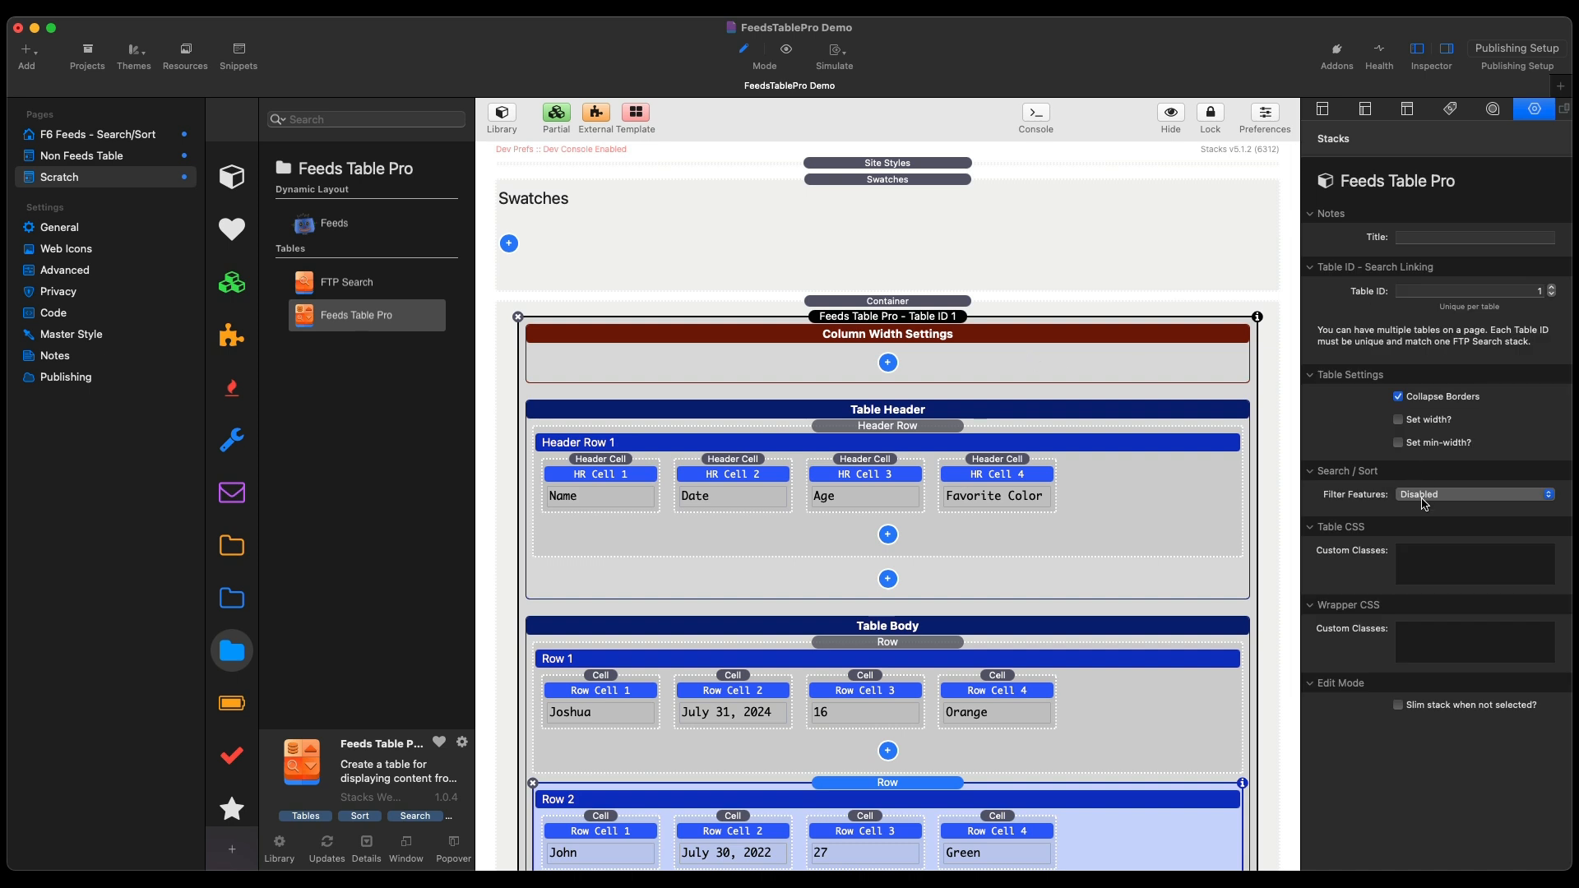
click(1425, 496)
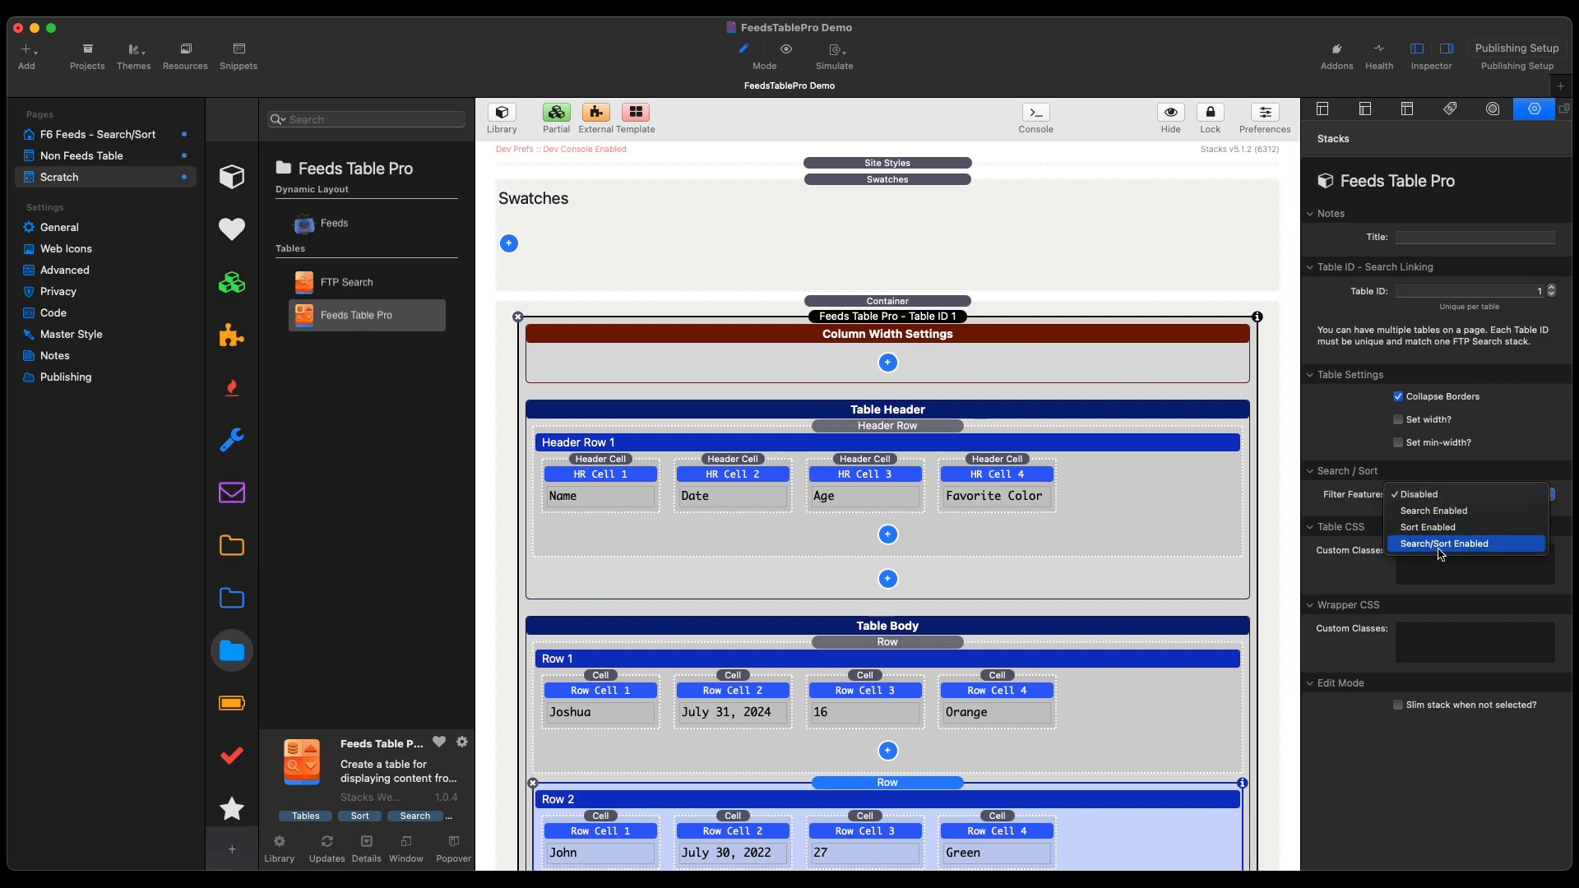
click(1440, 548)
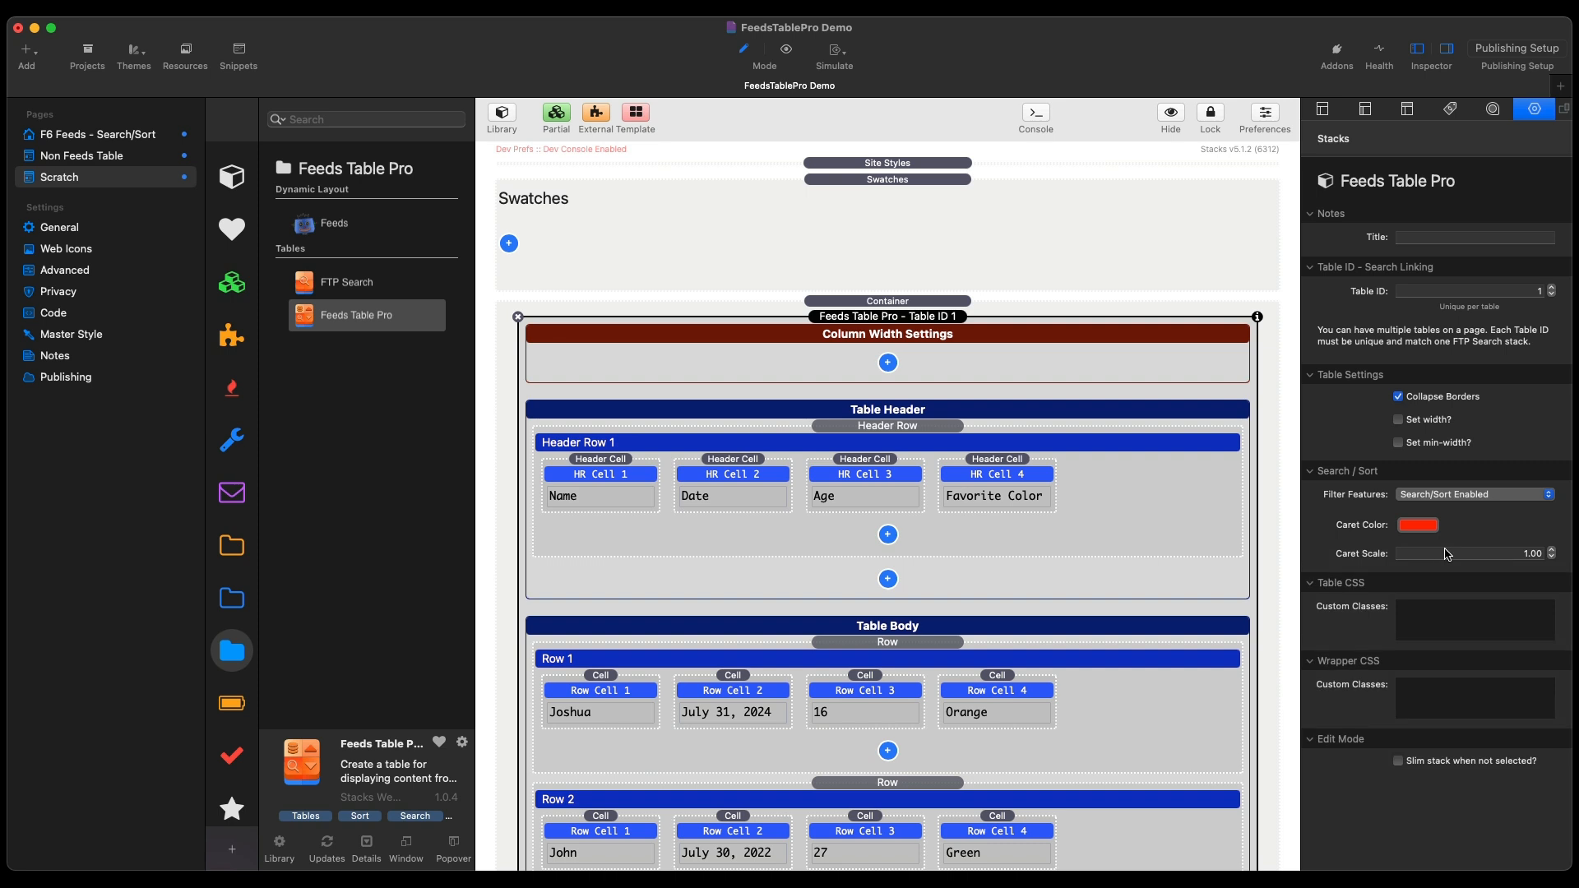
- Add an FTP Search stack above the table and compare the Table ID settings of both stacks
drag(318, 283, 996, 328)
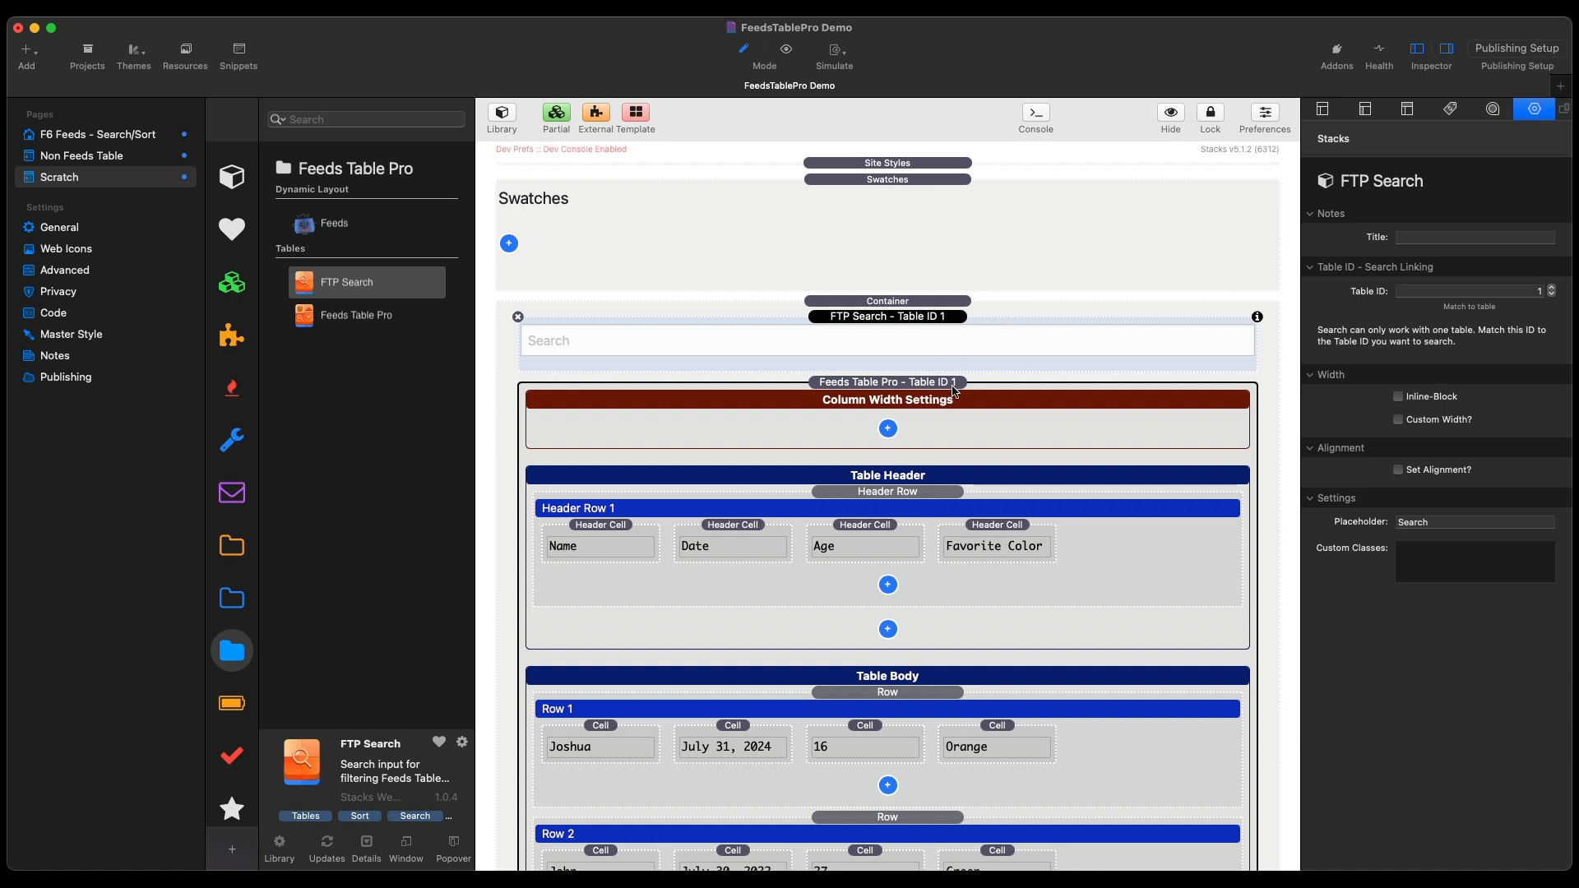
click(959, 413)
scroll(958, 417, down, 3)
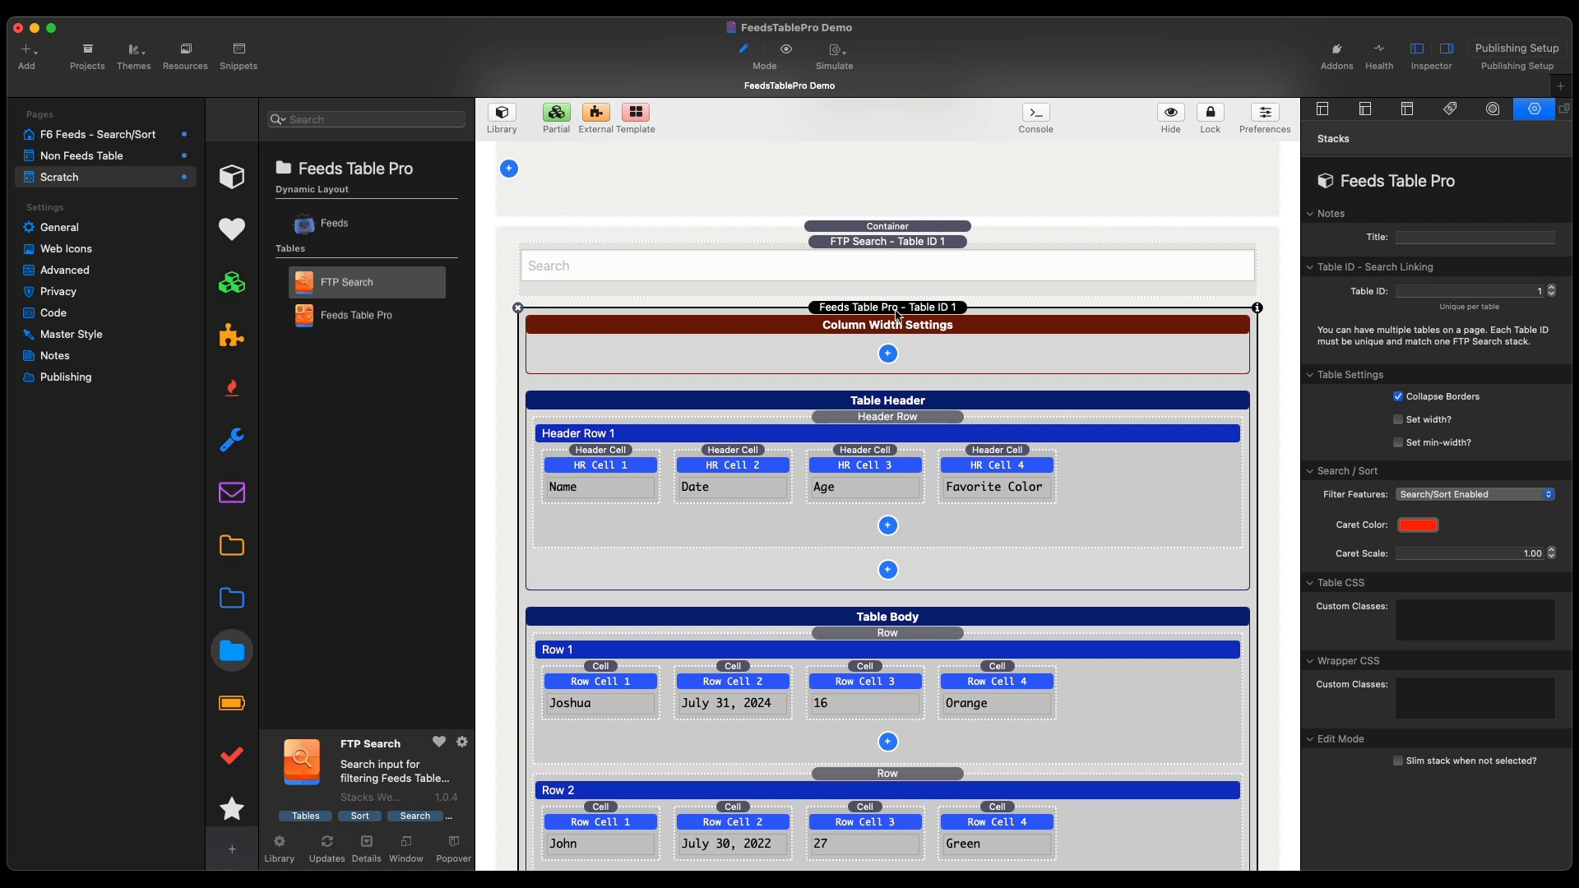
click(900, 249)
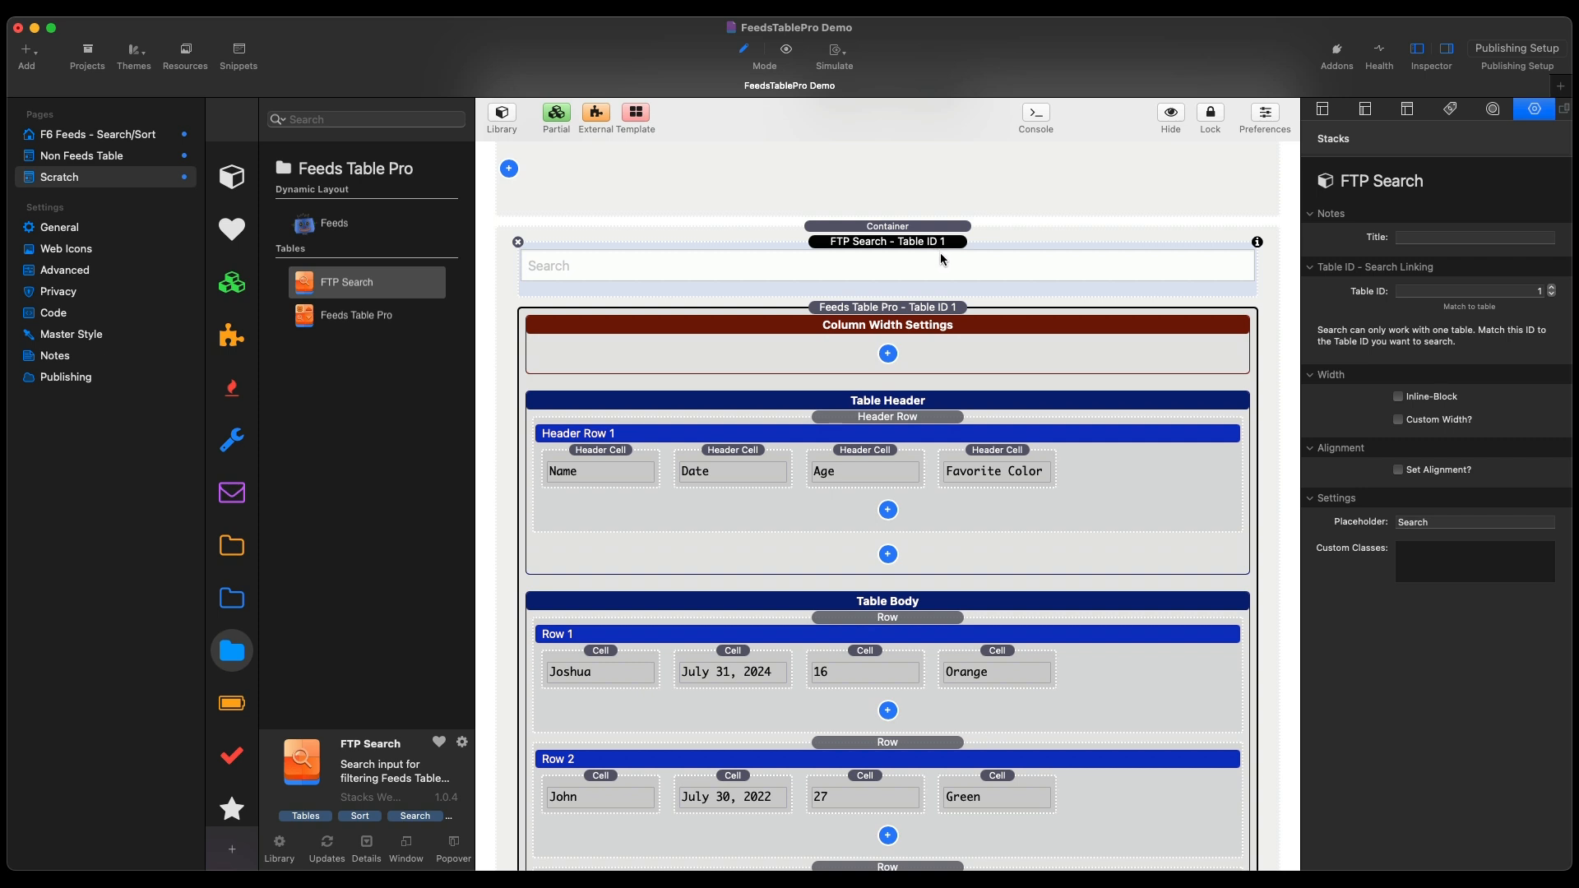
click(958, 332)
click(951, 276)
click(948, 344)
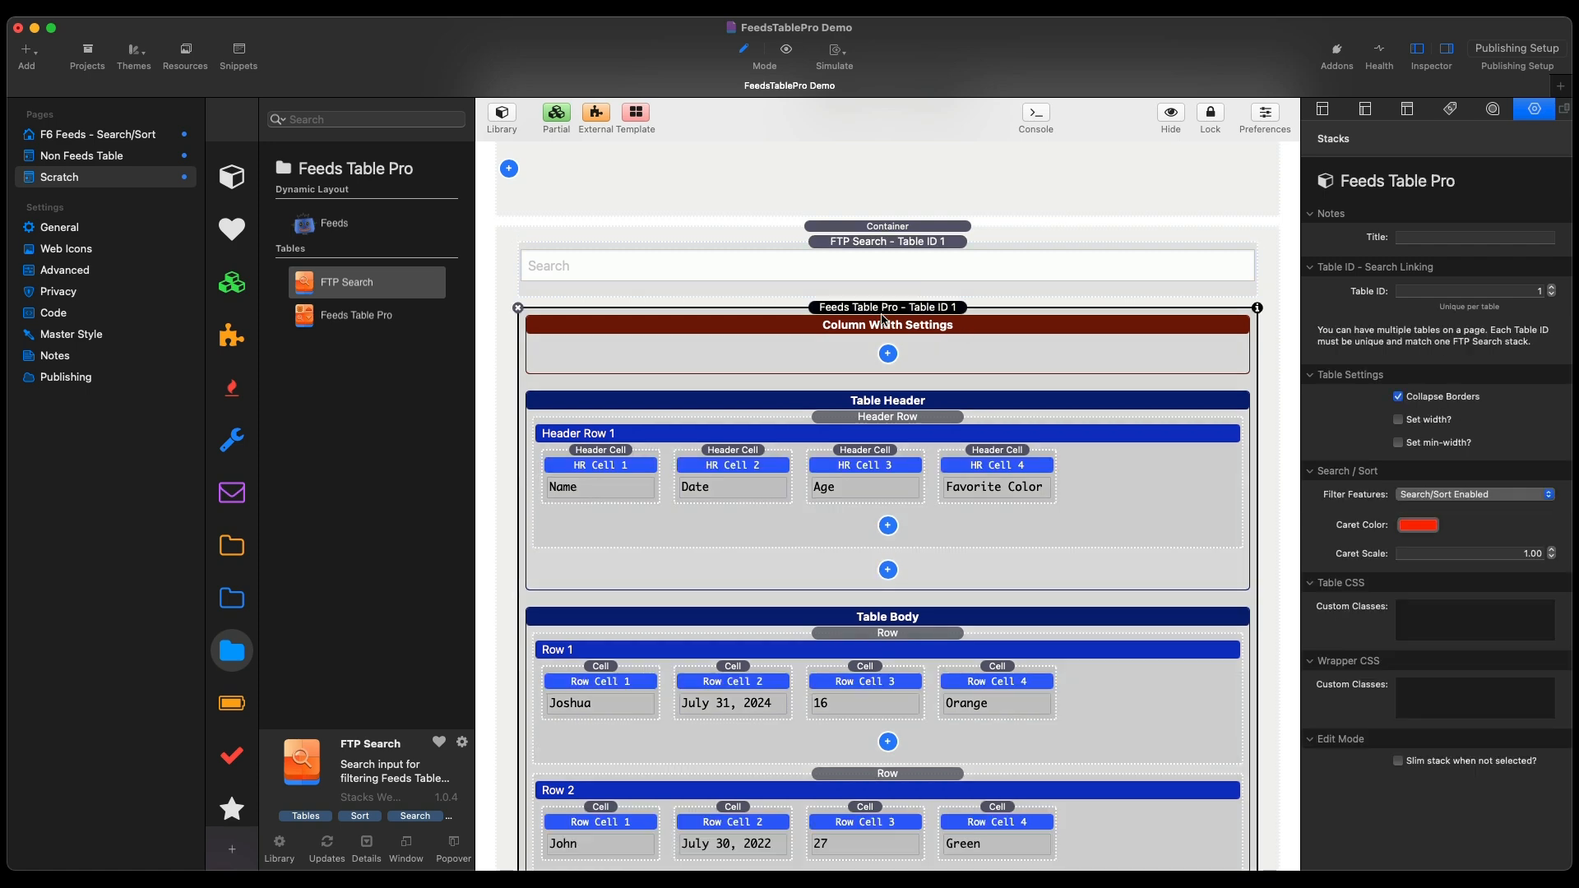
- Set the Feeds Table Pro stack's Table ID to 7 and check it against the FTP Search stack
click(1550, 294)
double_click(1551, 294)
click(1060, 278)
click(1026, 329)
click(1019, 289)
click(1194, 452)
click(1087, 395)
- Preview the page, filter the table by the first row's first name, and clear the search
click(783, 61)
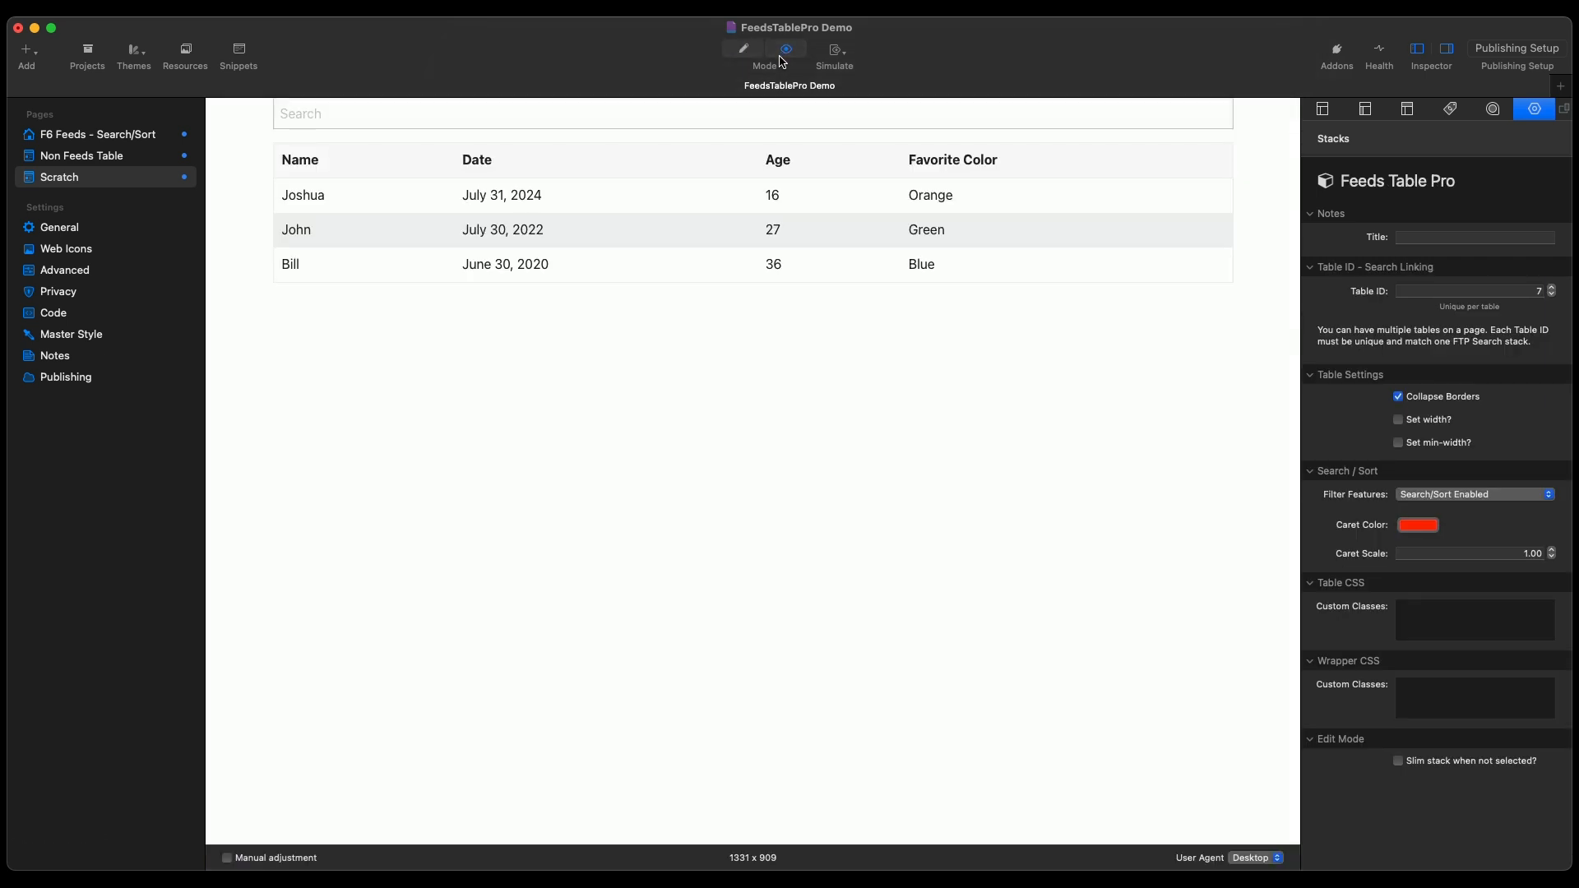
click(585, 125)
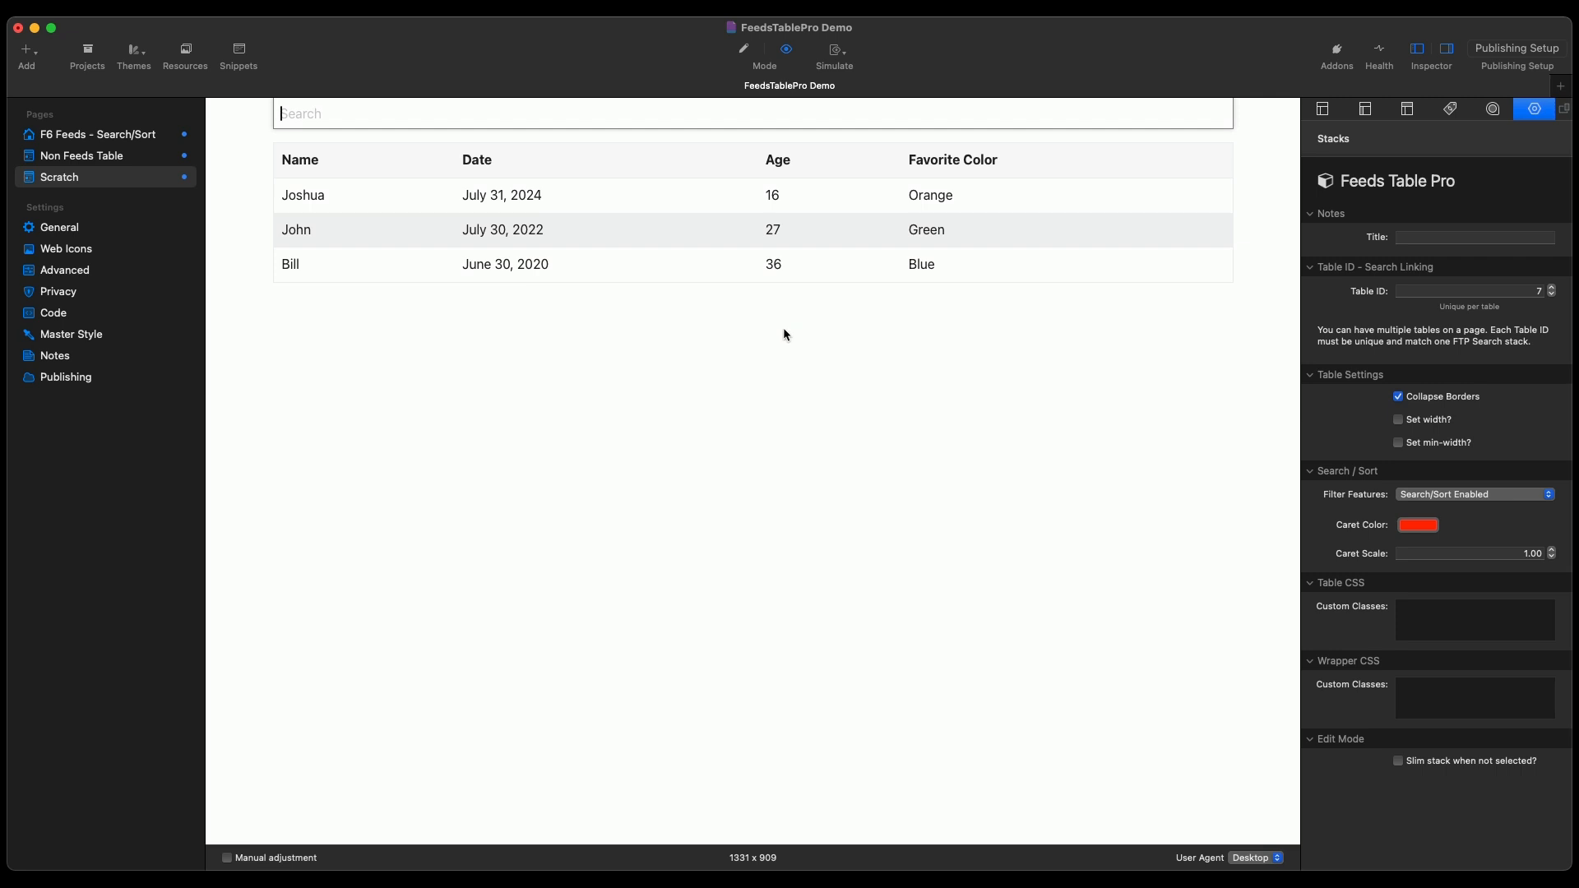
text(joshua)
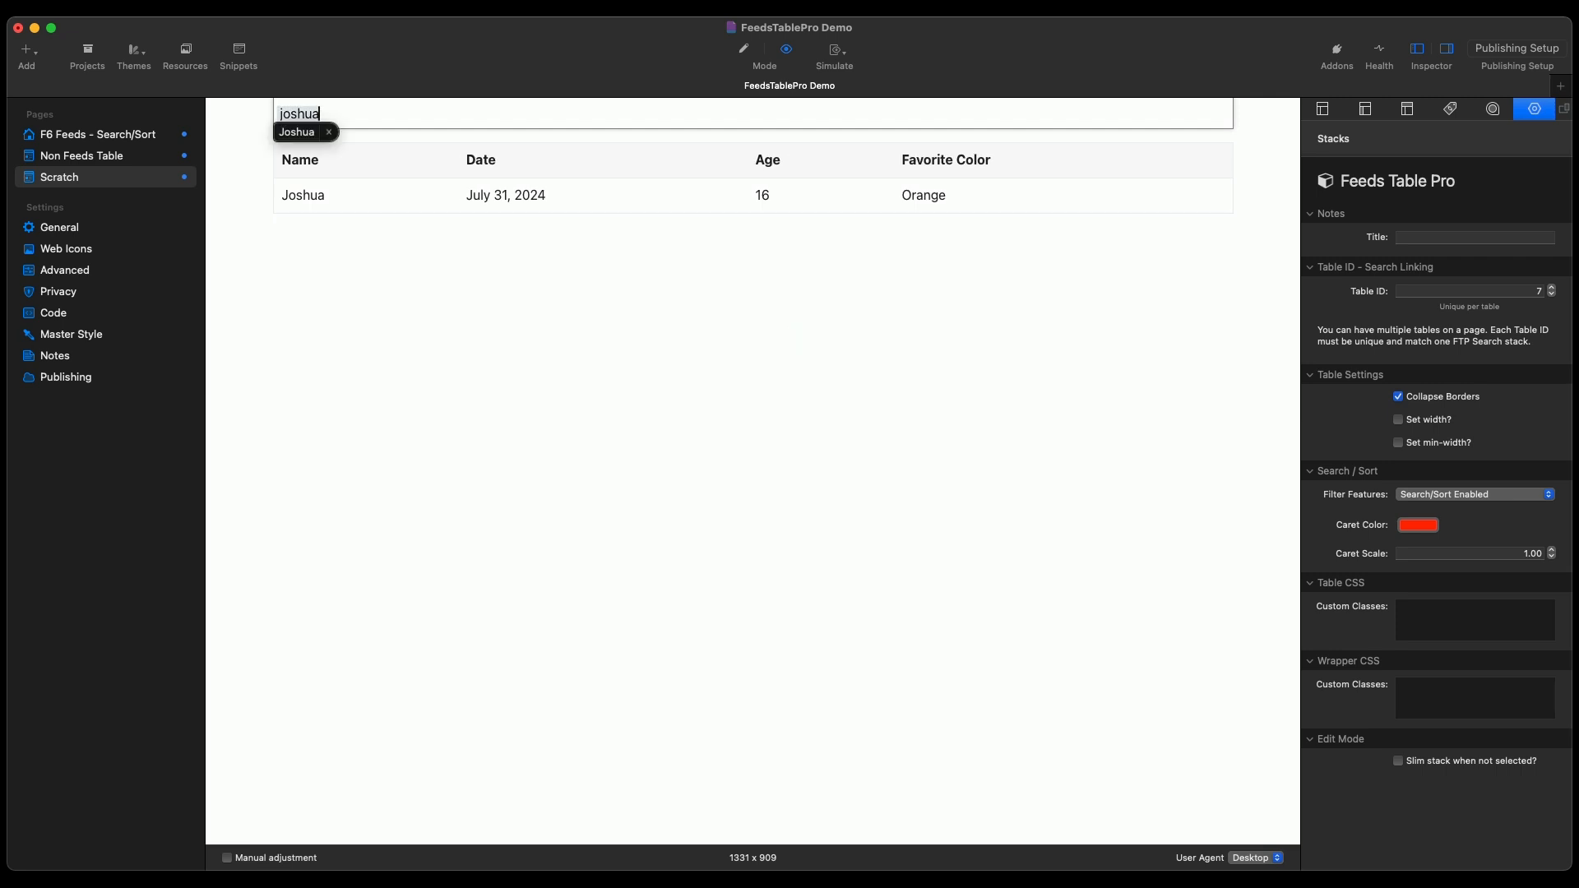
key(BackSpace)
key(BackSpace)
key(BackSpace)
key(BackSpace)
key(BackSpace)
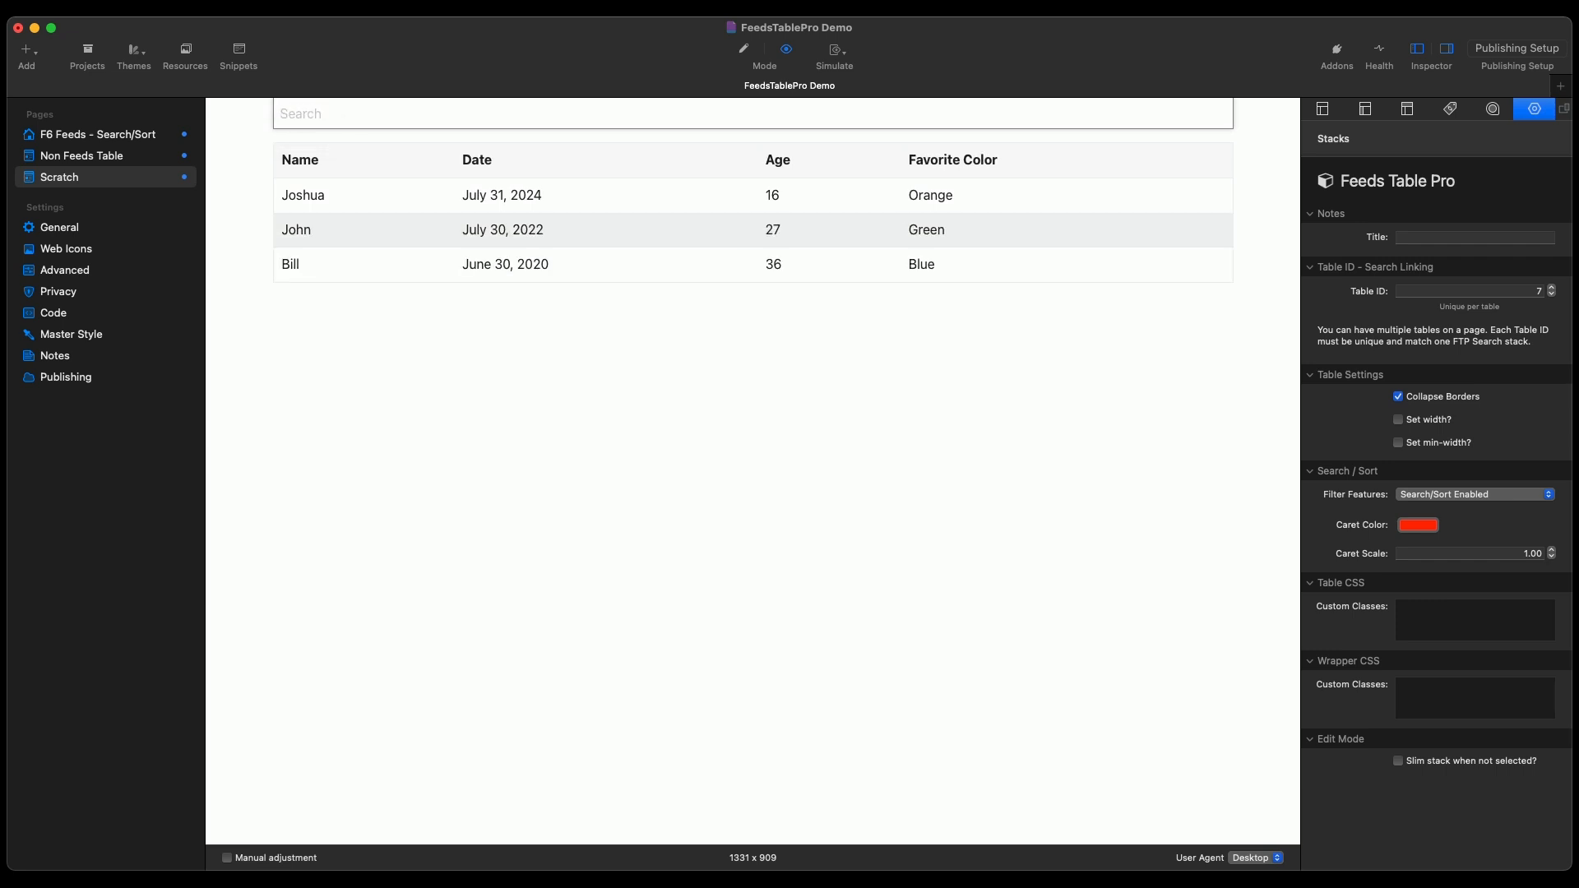
- Filter the table by "July" combined with the second row's first name, and clear the search
text(july)
key(Return)
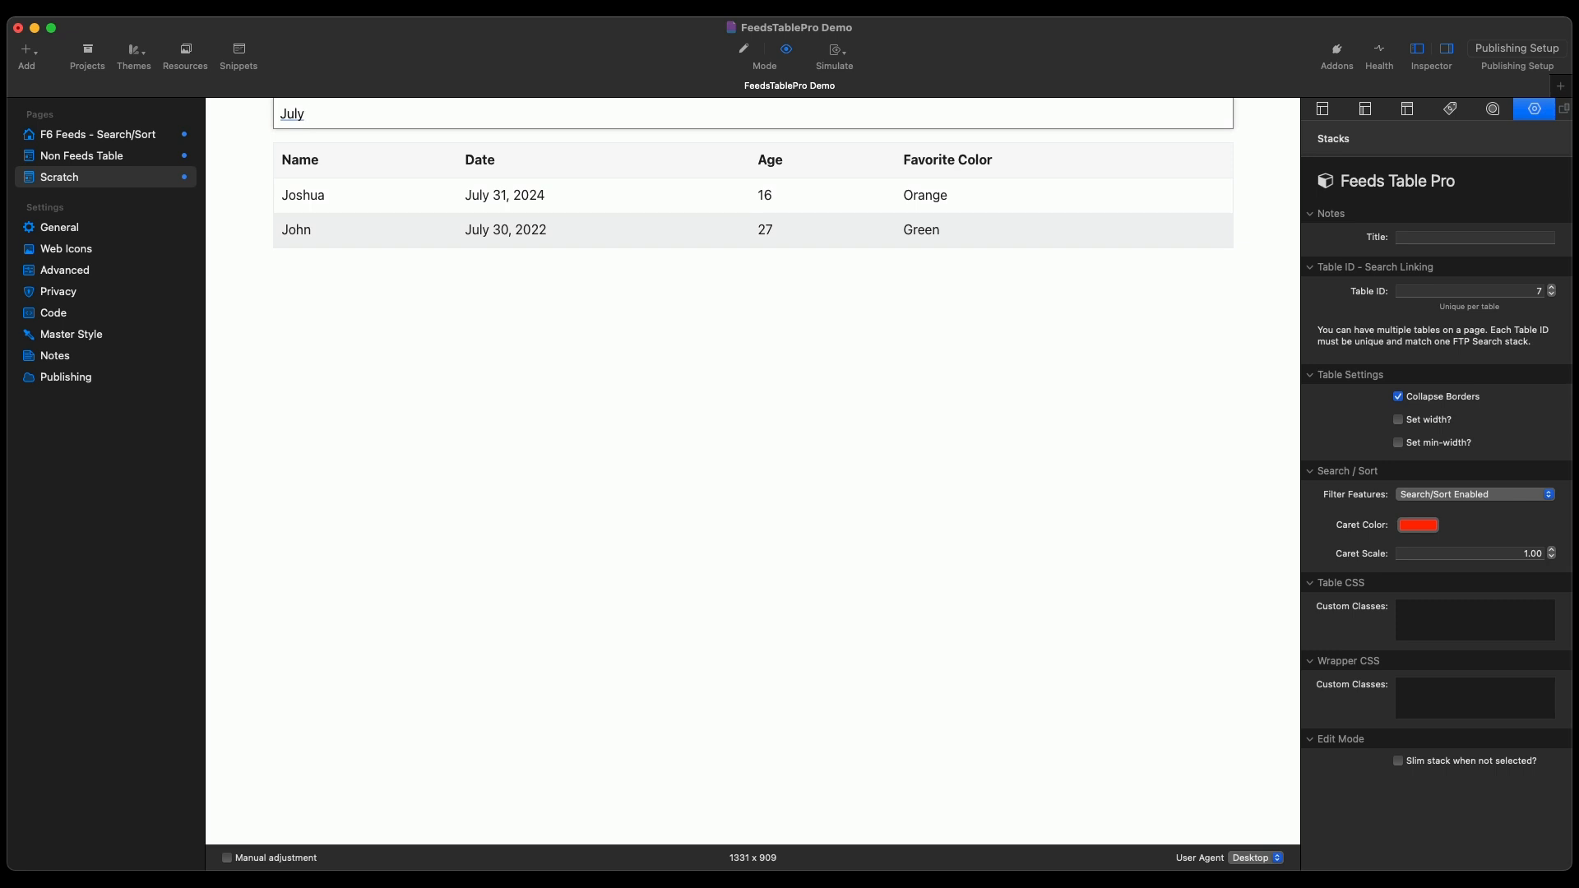
text(john)
key(Return)
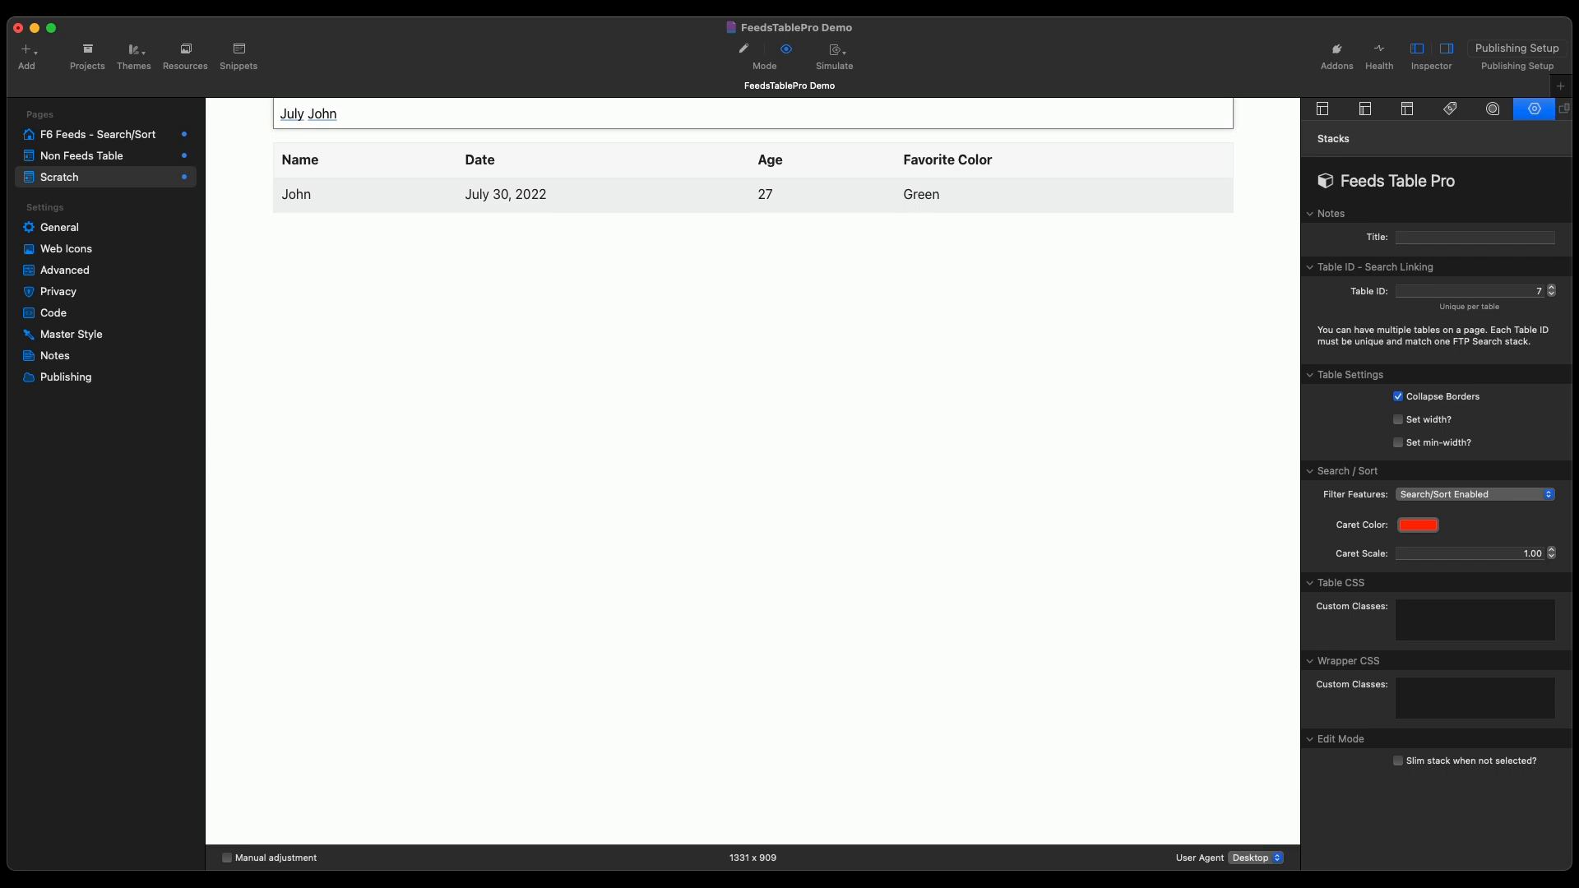
key(BackSpace)
key(BackSpace)
key(BackSpace)
key(BackSpace)
key(BackSpace)
key(BackSpace)
key(BackSpace)
key(BackSpace)
key(BackSpace)
key(BackSpace)
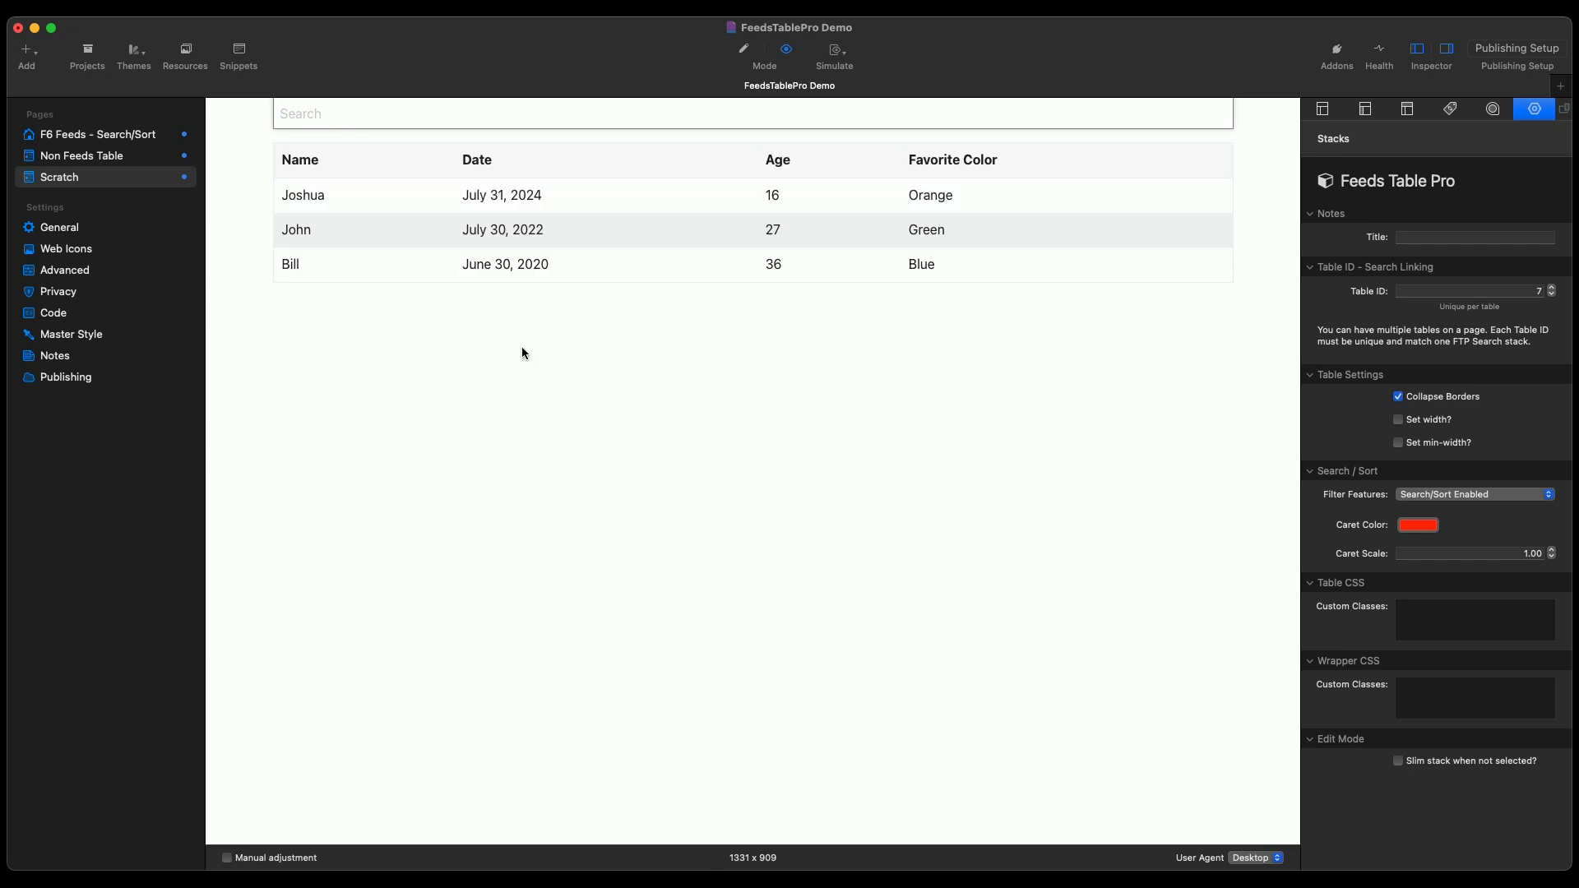
- Sort the previewed table by Name and by Date, in both ascending and descending order
click(319, 164)
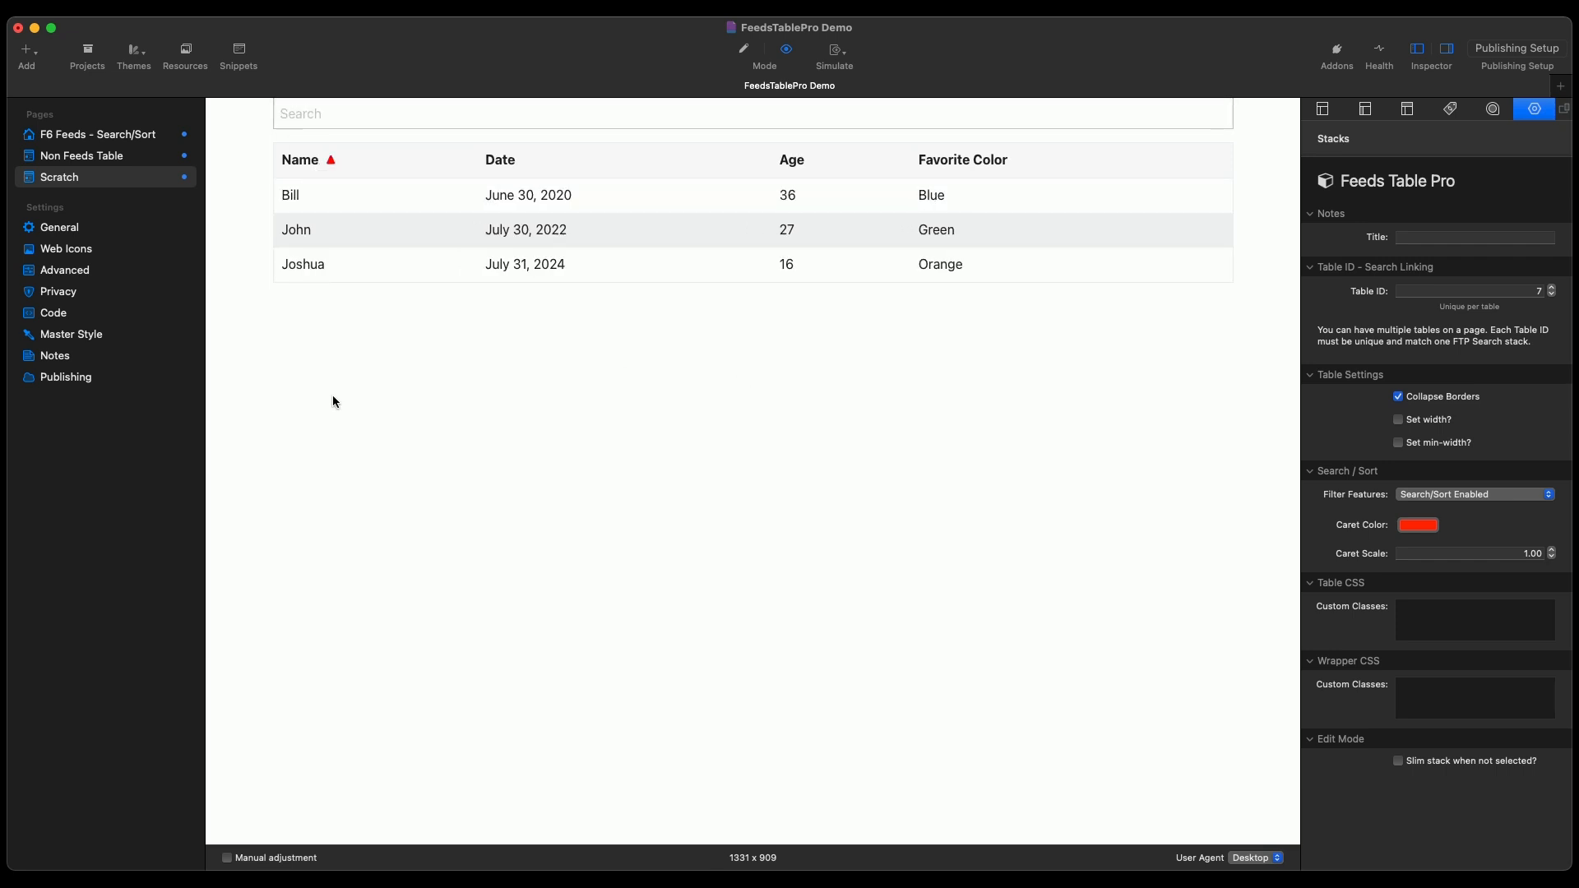
click(322, 164)
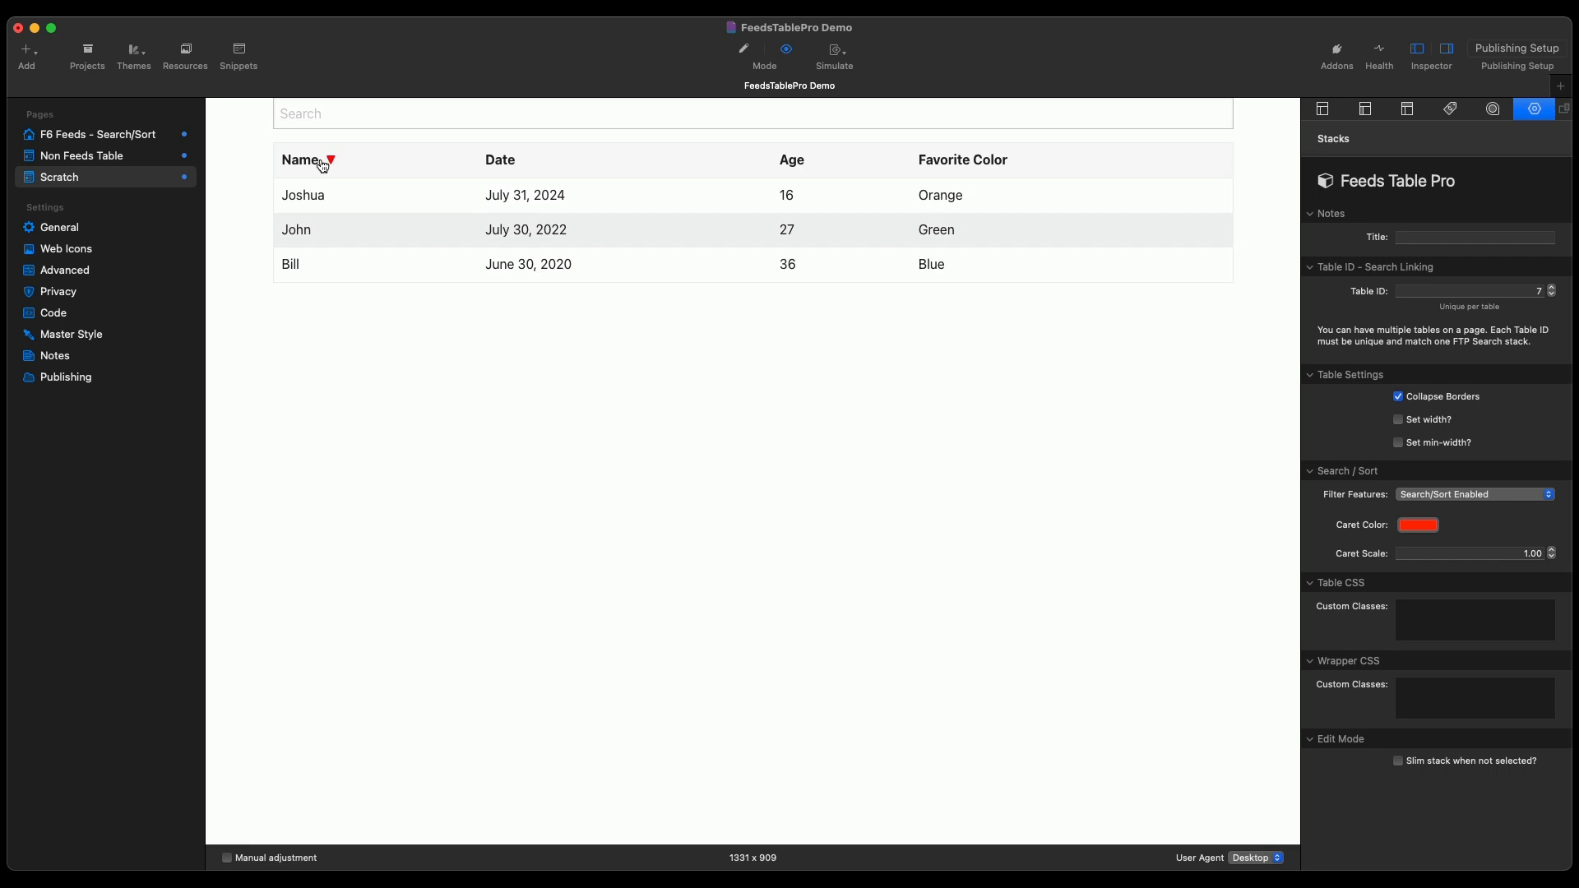
click(323, 164)
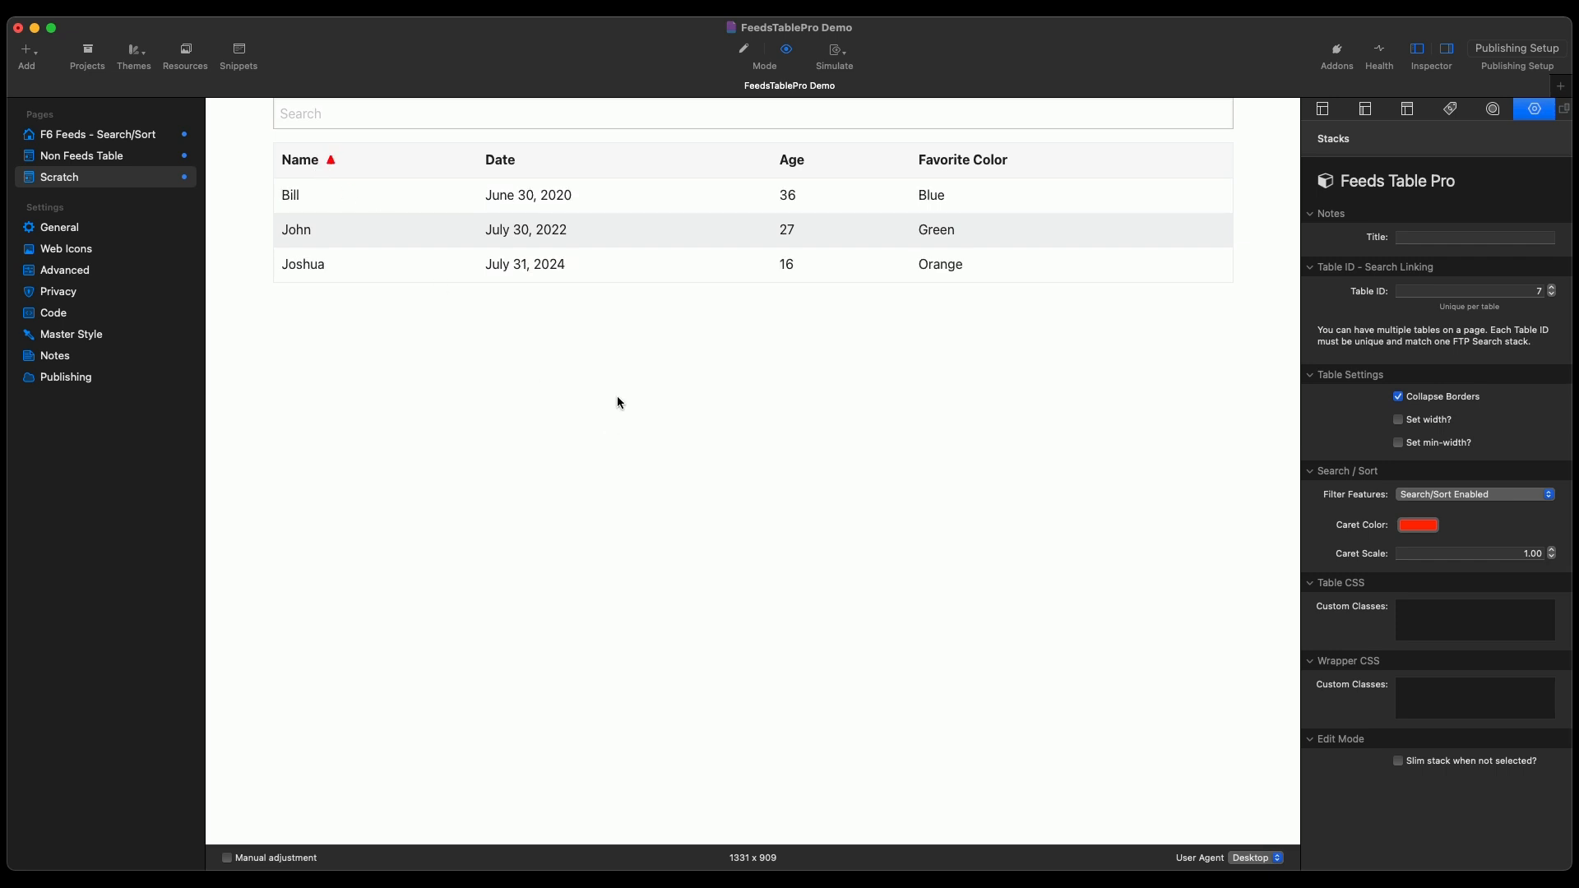
click(521, 168)
click(520, 168)
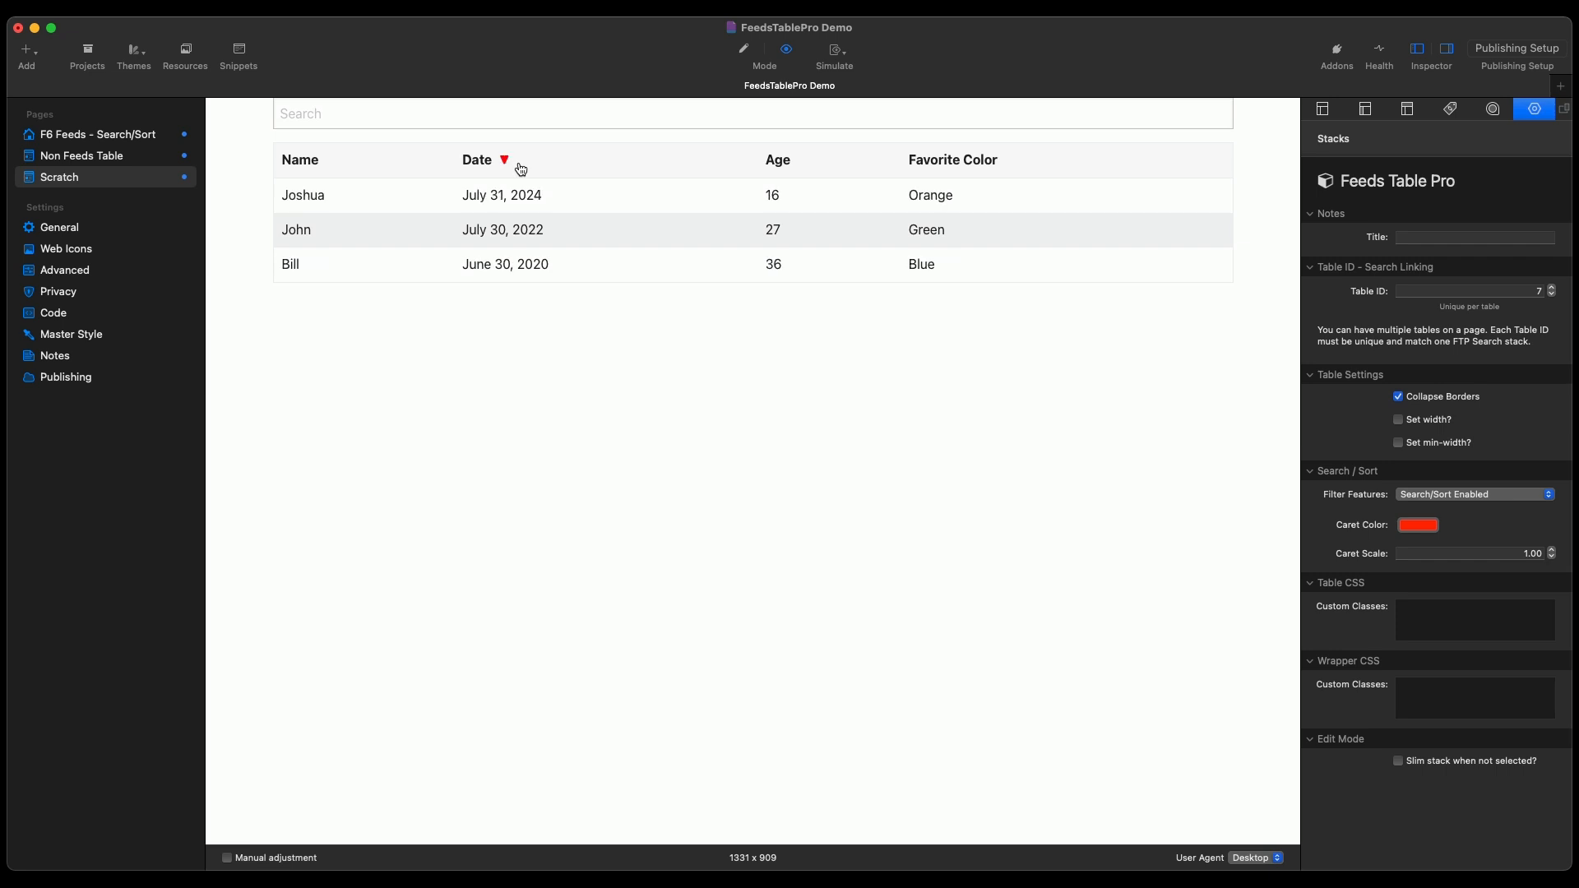
click(521, 169)
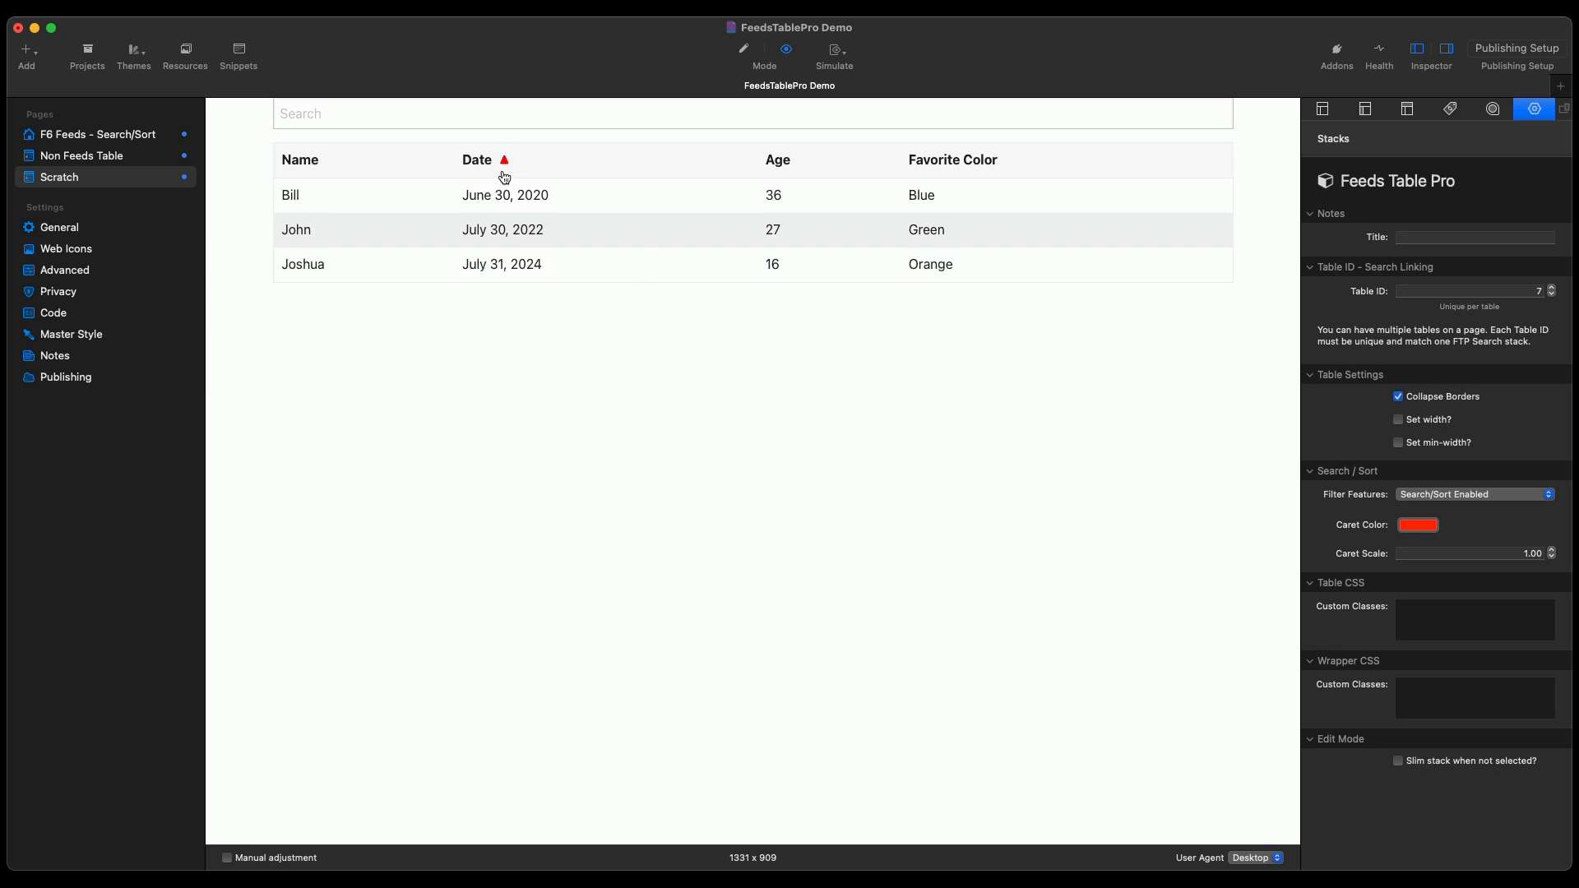
- Sort the previewed table by Age and by Favorite Color, in both directions
click(779, 167)
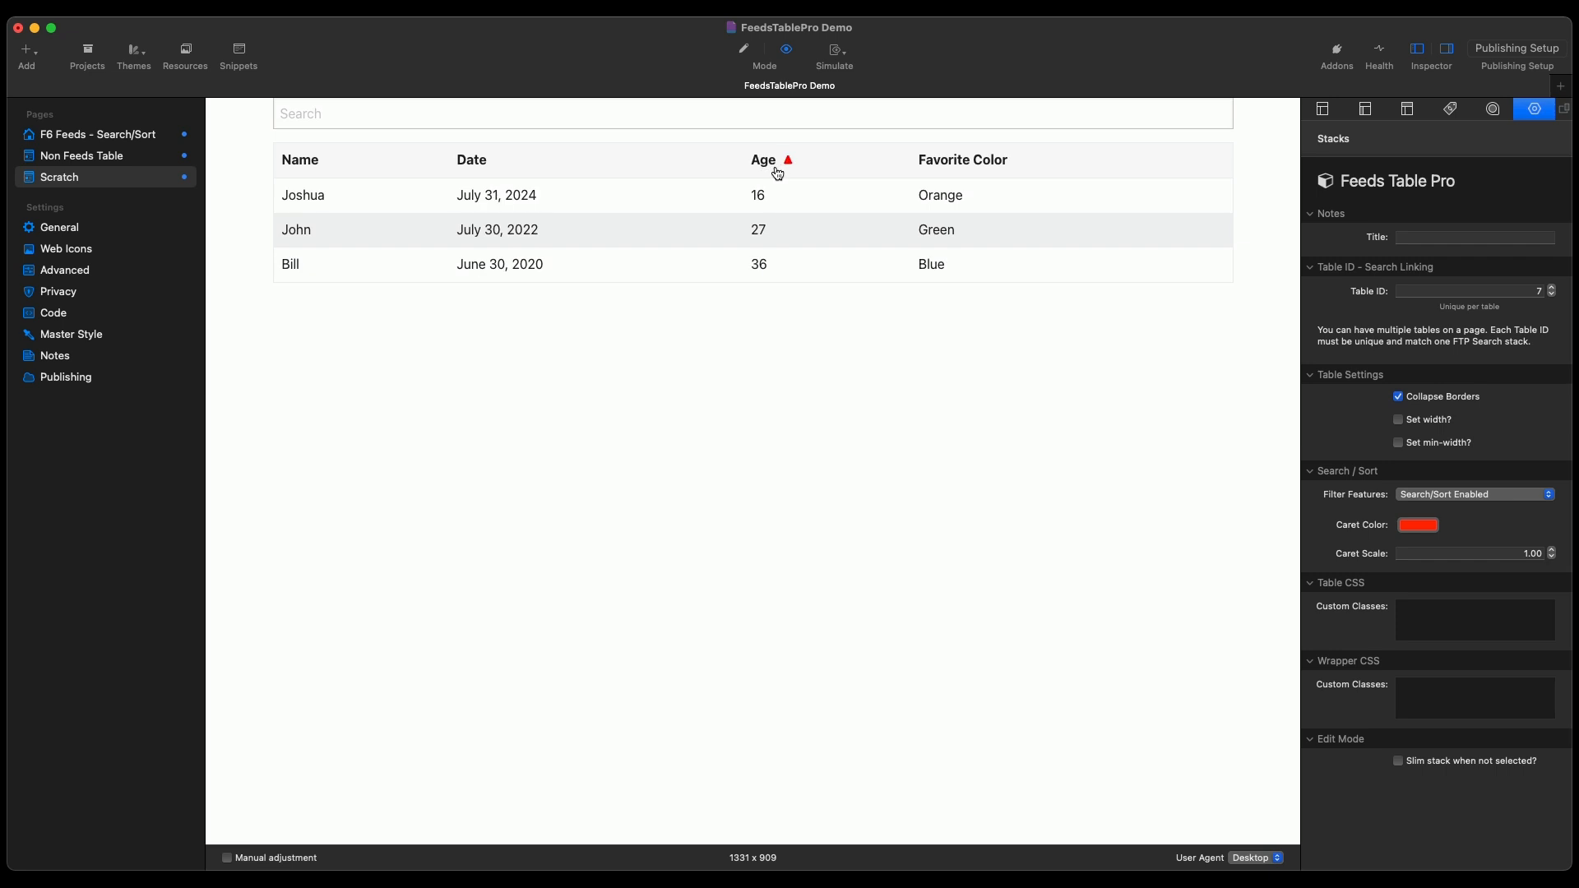
click(778, 171)
click(778, 171)
click(953, 168)
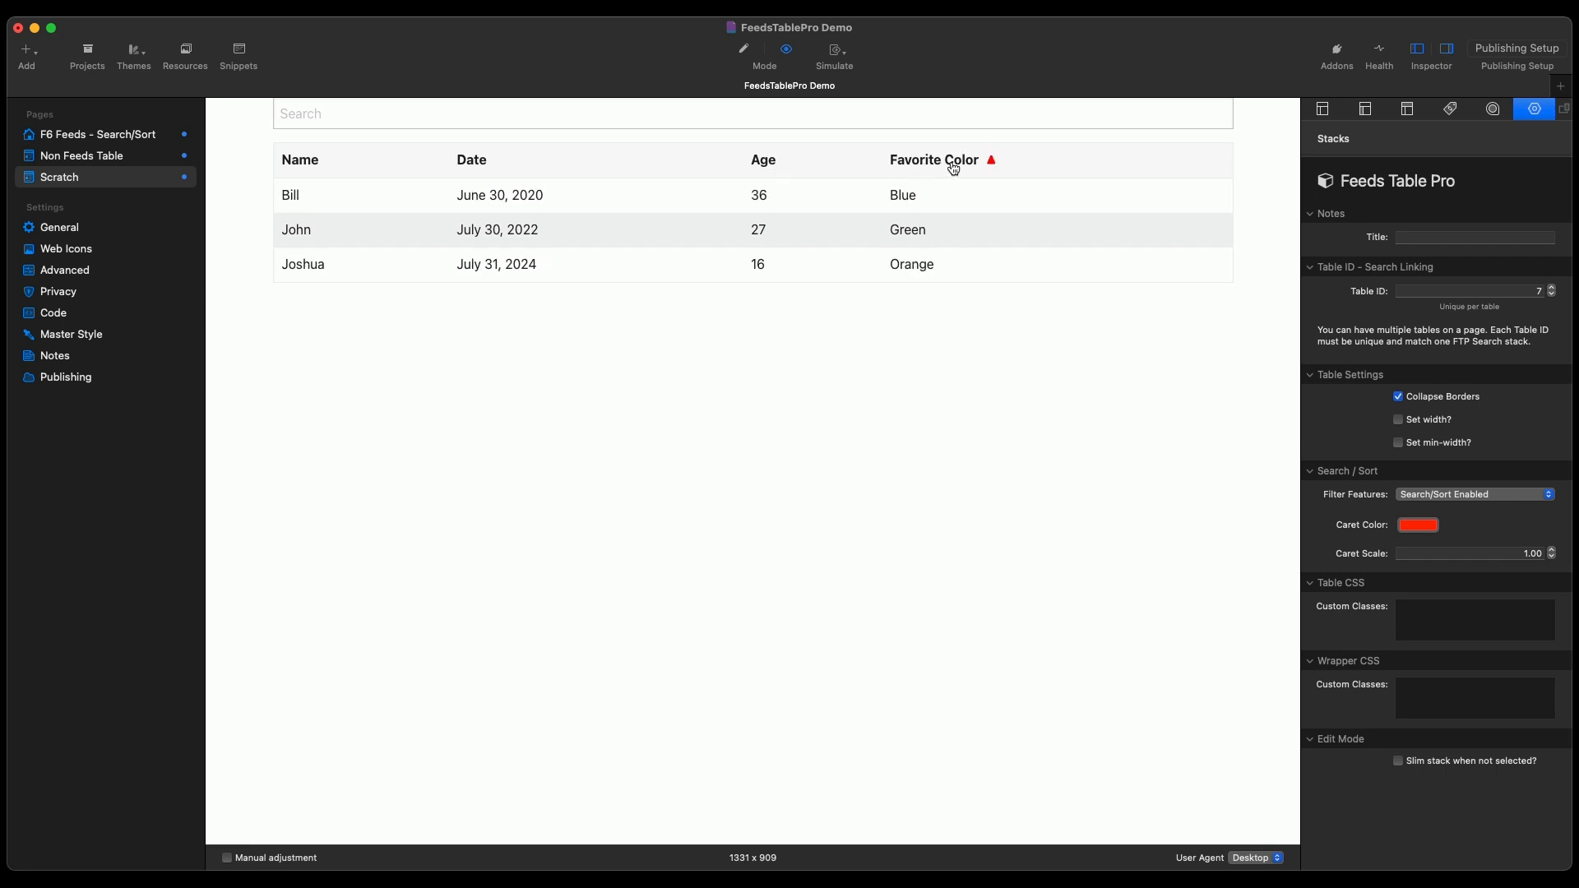
click(953, 168)
click(954, 168)
- Return to edit mode and replace the static rows in the Table Body with a Feeds stack
click(744, 52)
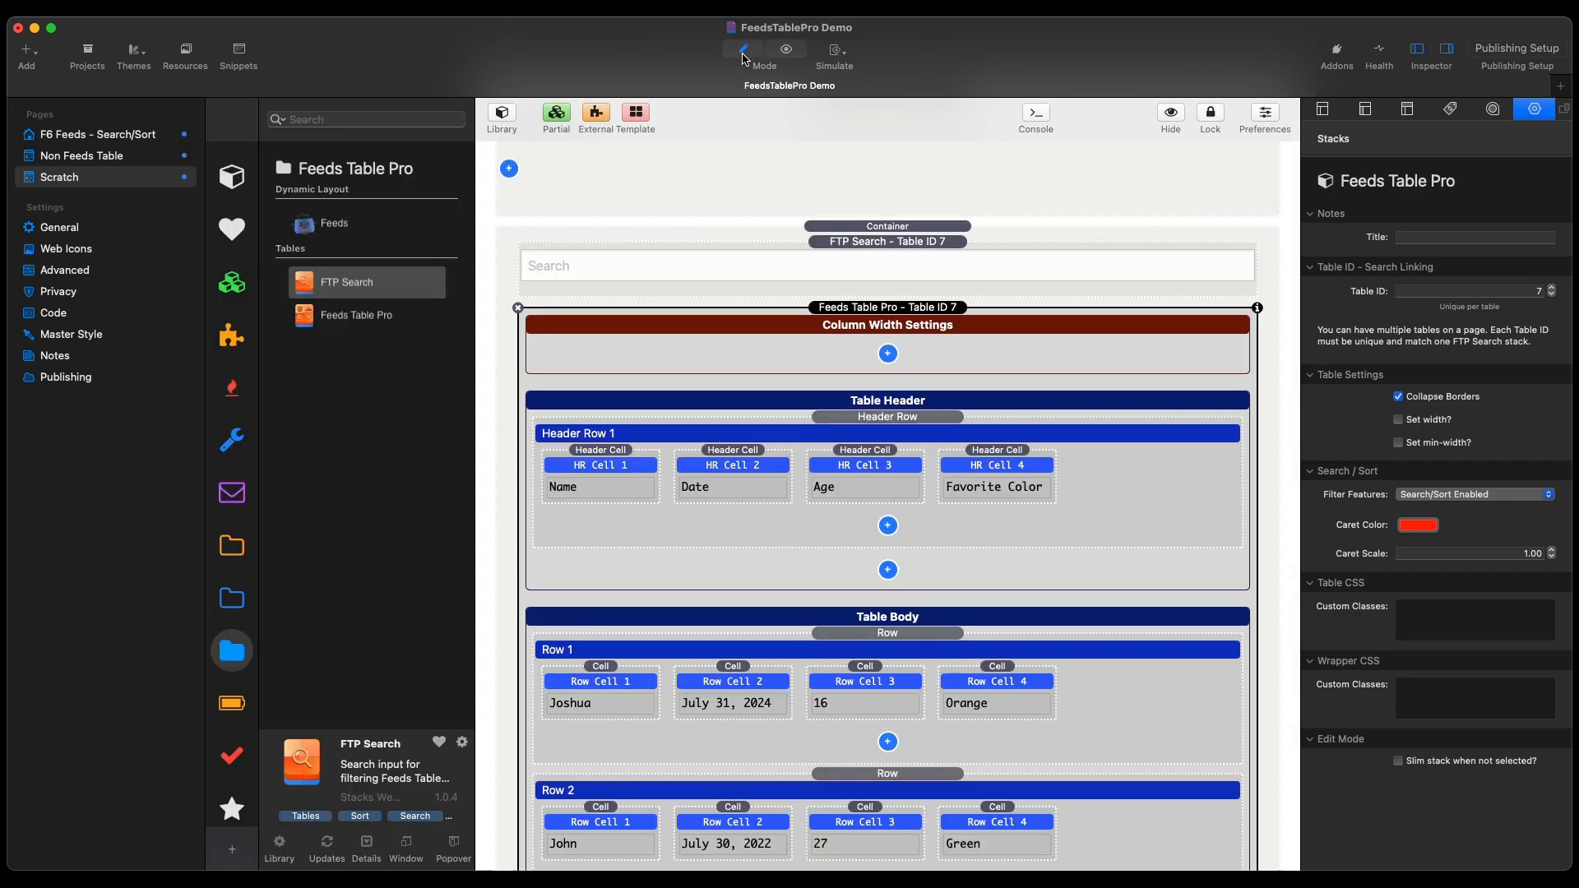
scroll(711, 461, down, 5)
click(866, 522)
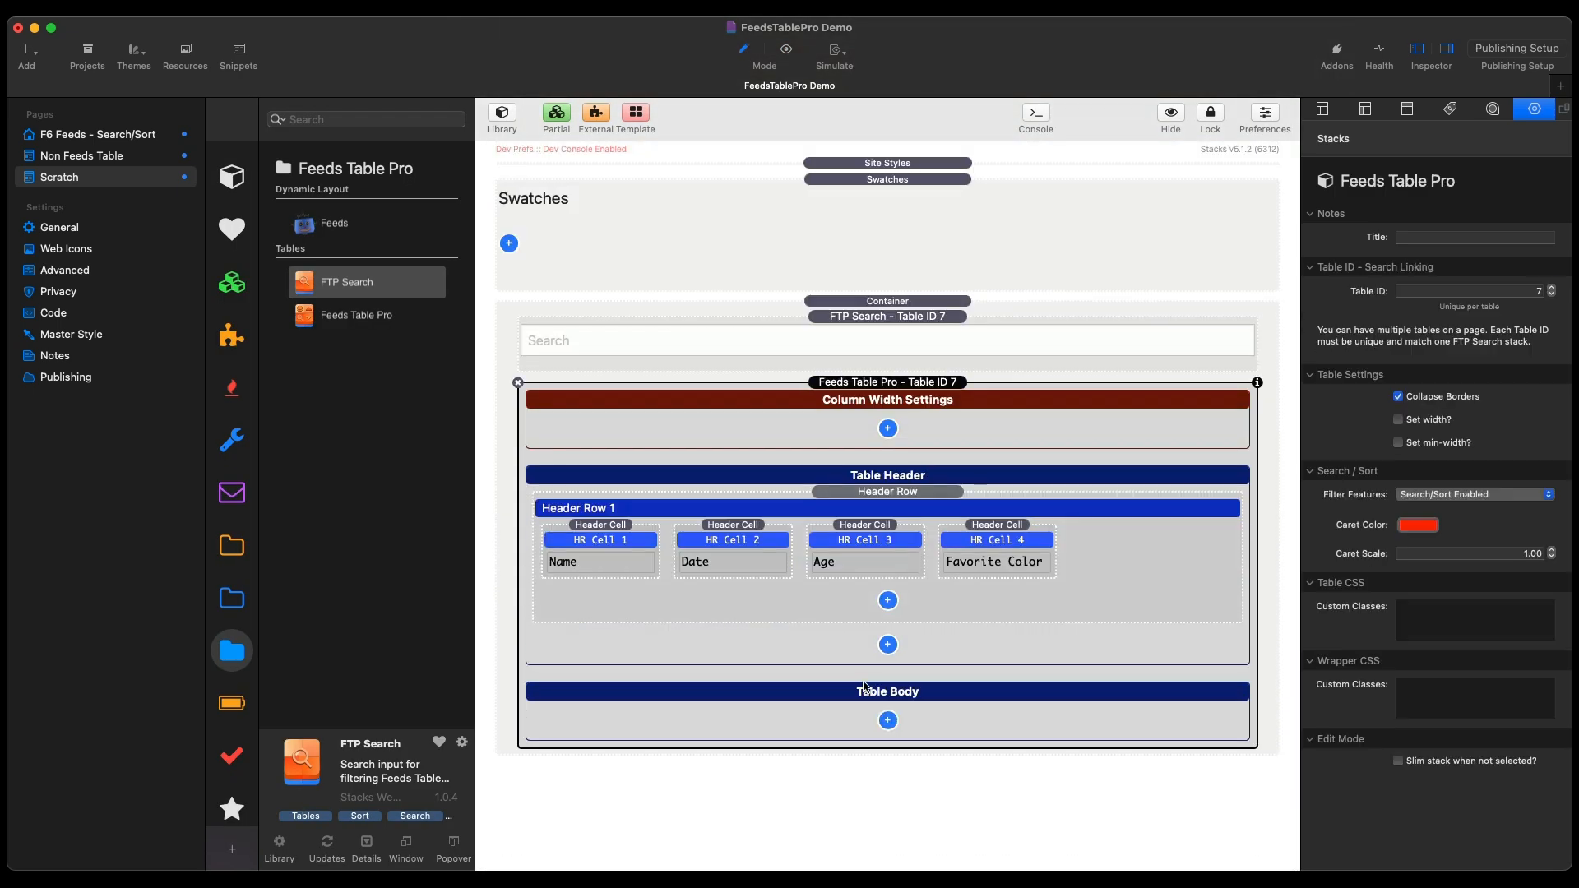
click(891, 721)
click(901, 733)
scroll(843, 744, down, 1)
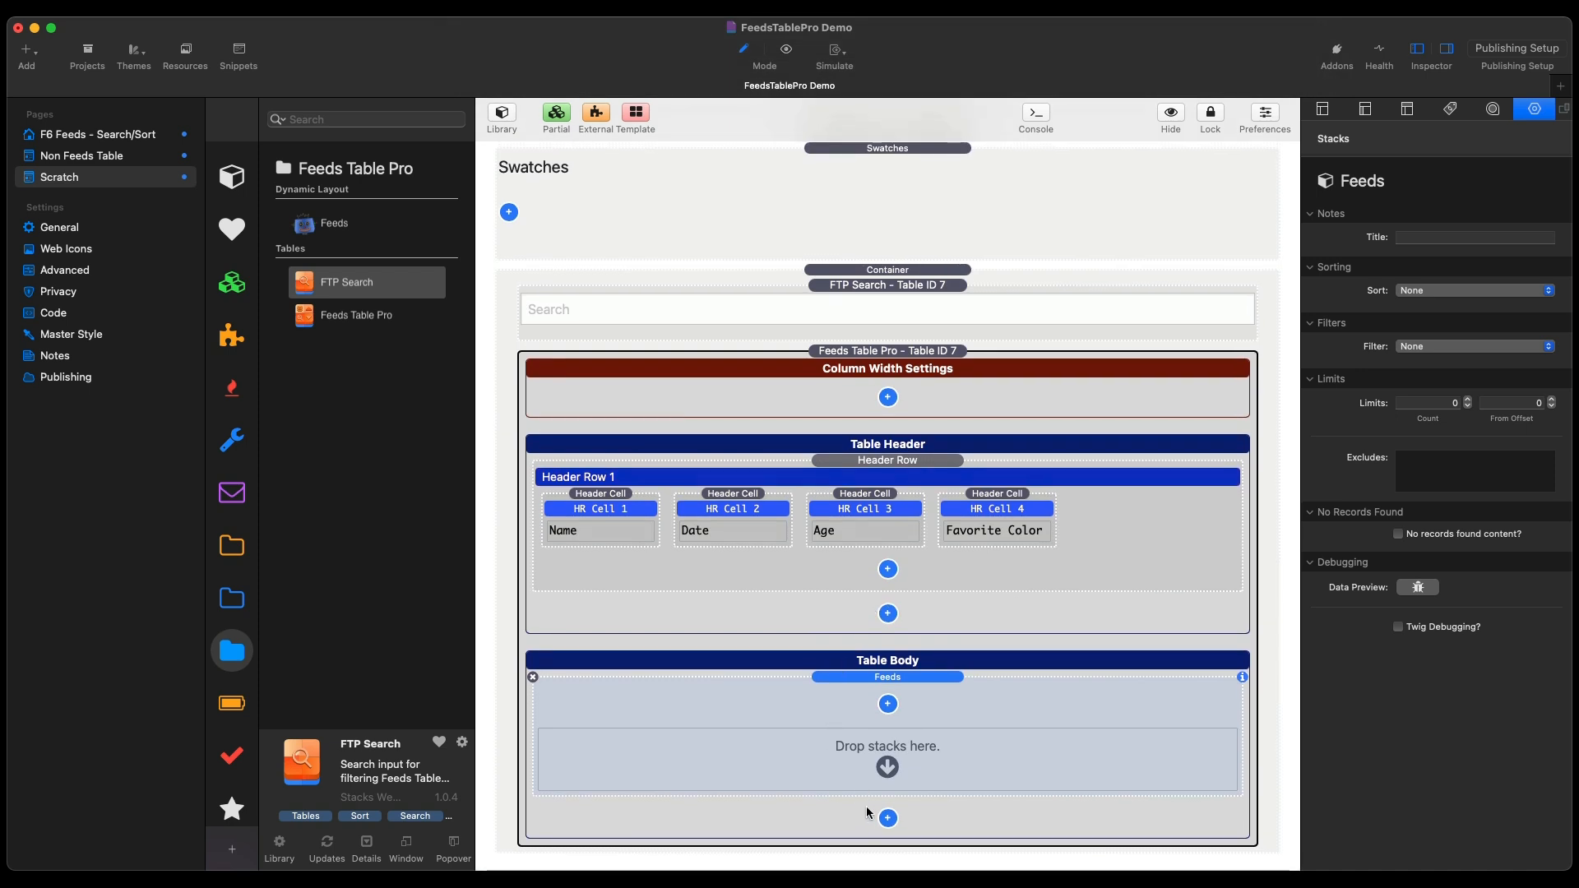
- Add a new Row to the Table Body and place it inside the Feeds stack
click(892, 818)
click(914, 847)
scroll(888, 756, down, 3)
drag(885, 623, 887, 572)
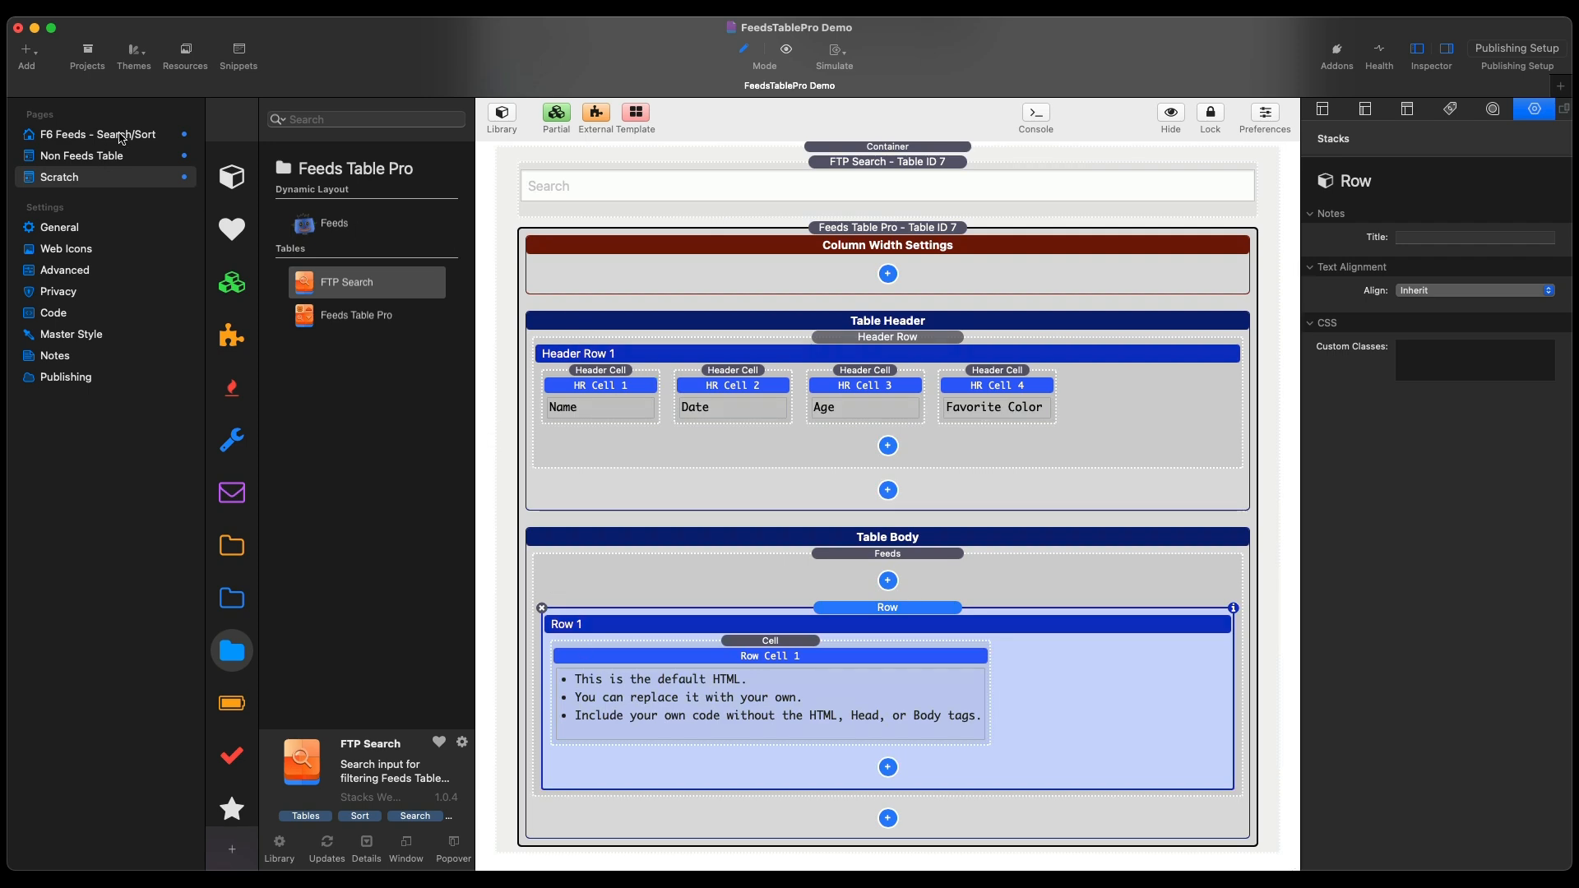
- Add a CSV Feed above the row in the Scratch page's Feeds stack and pin a screen capture of its column names
click(120, 134)
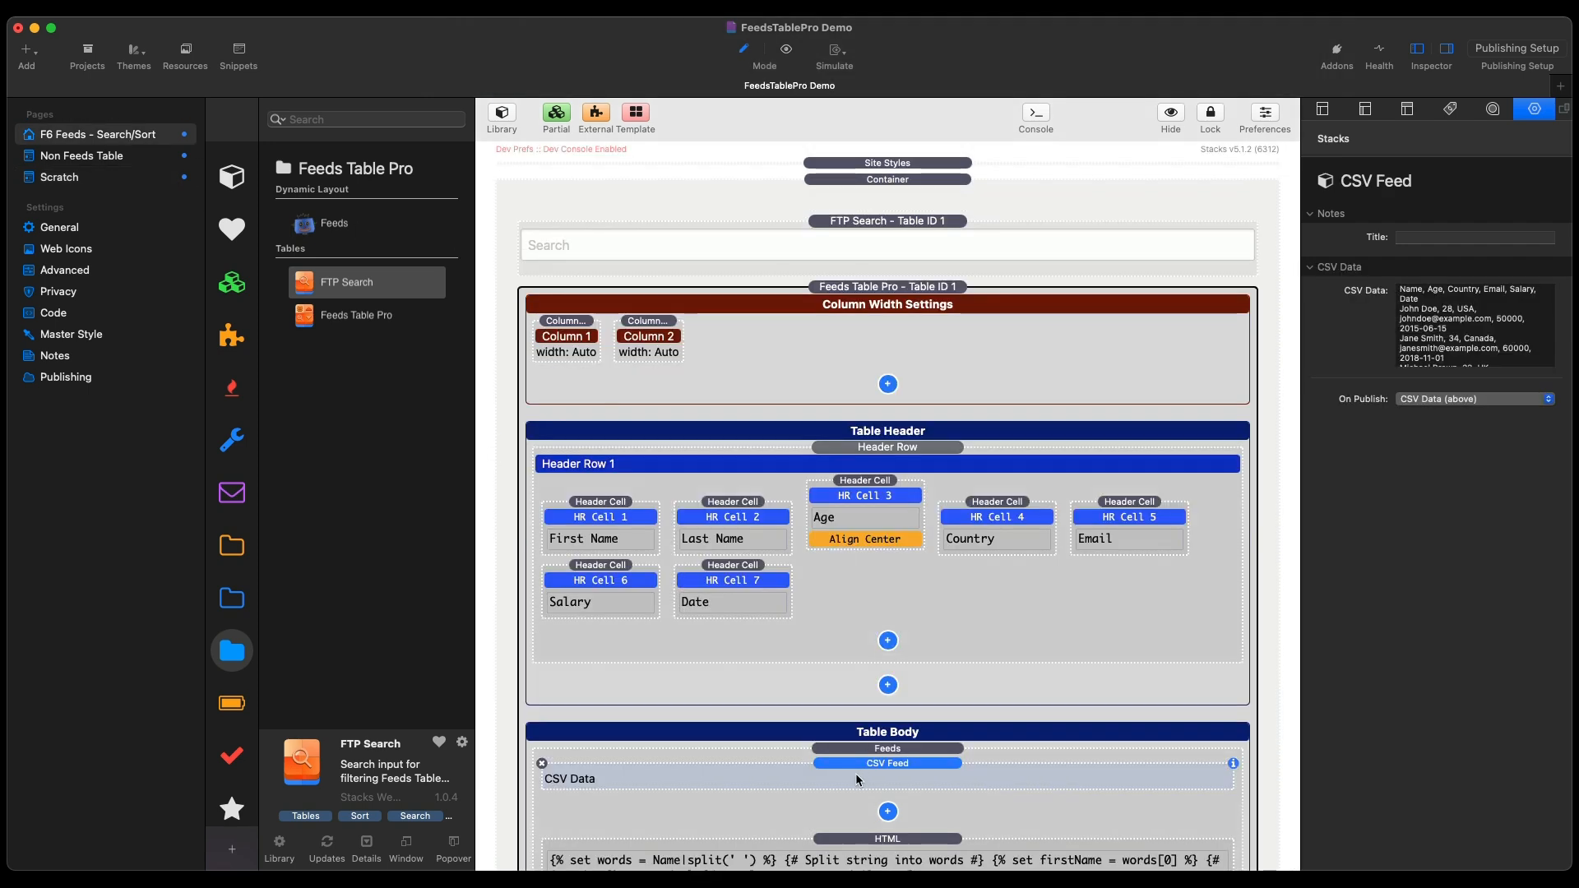
click(127, 180)
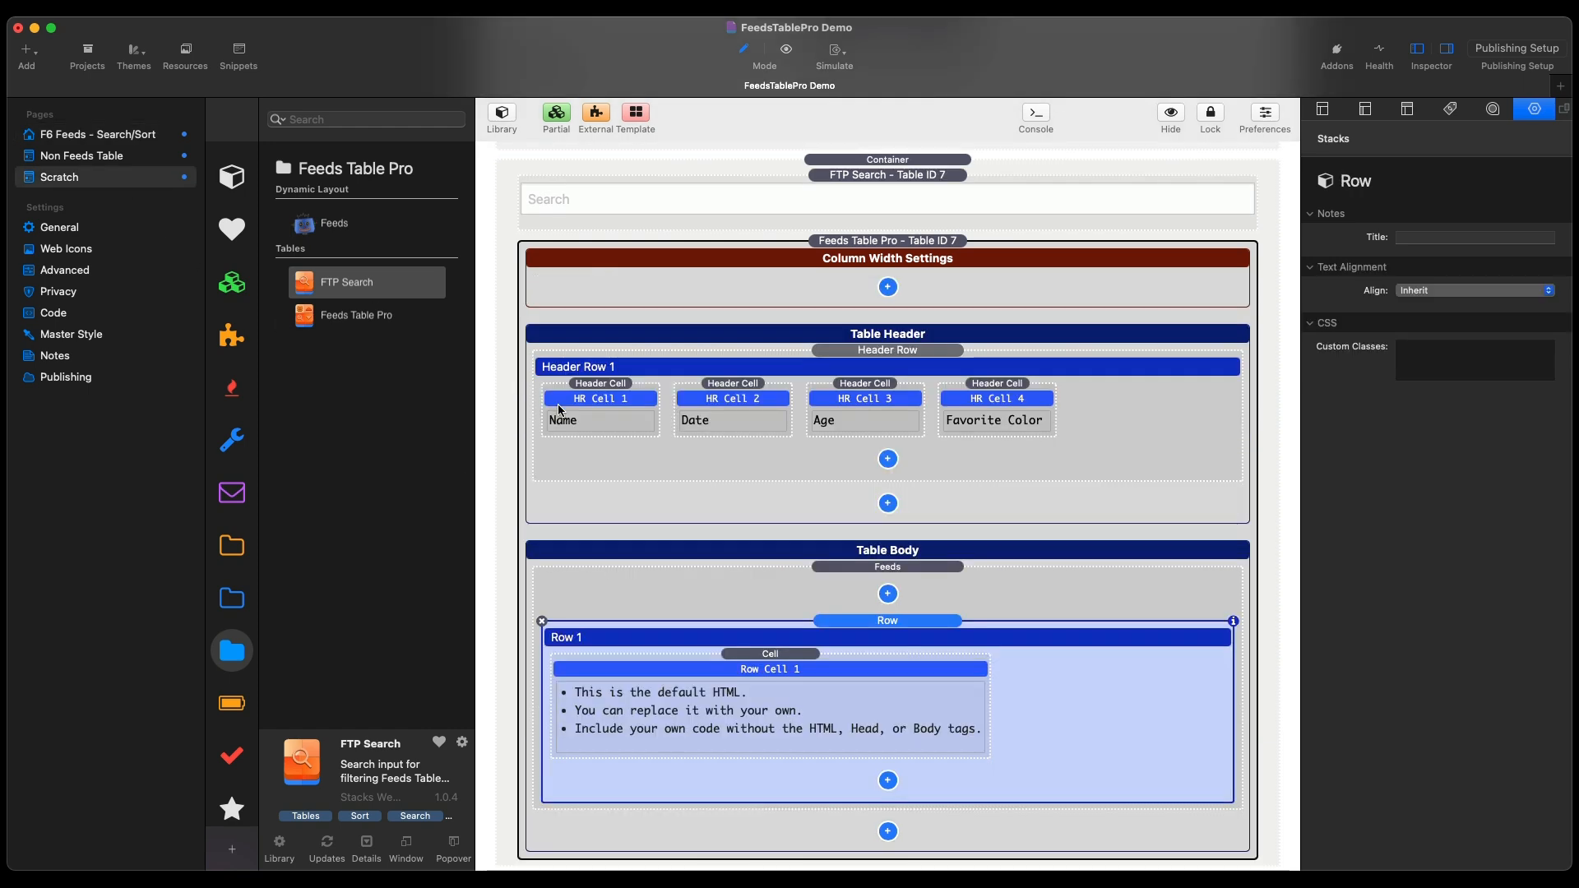
click(888, 594)
click(946, 501)
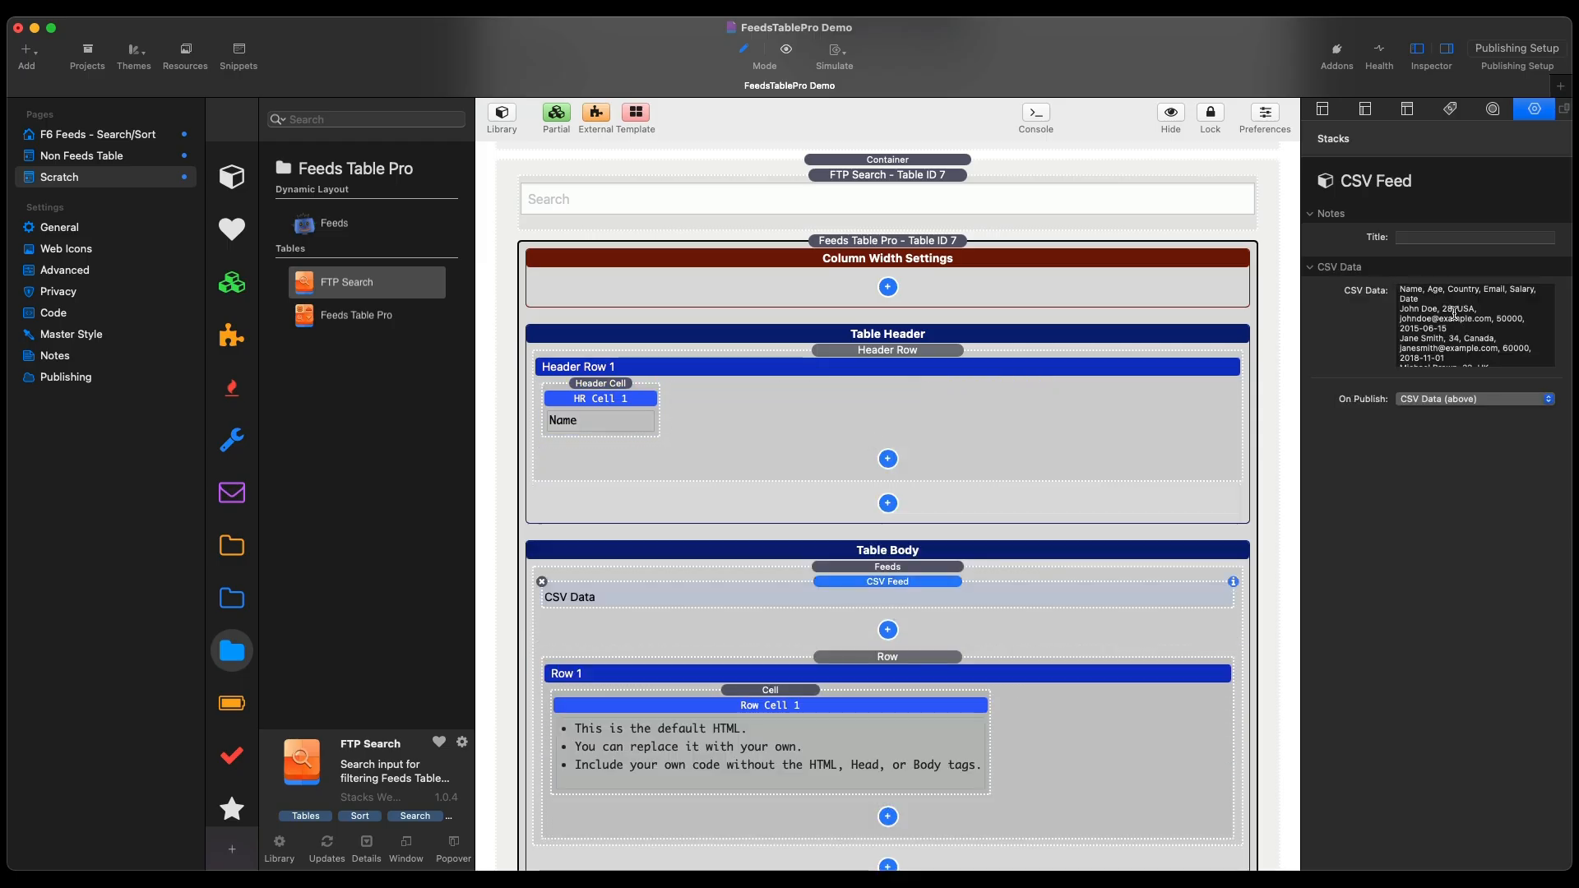
key(super+shift+4)
drag(1373, 264, 1559, 319)
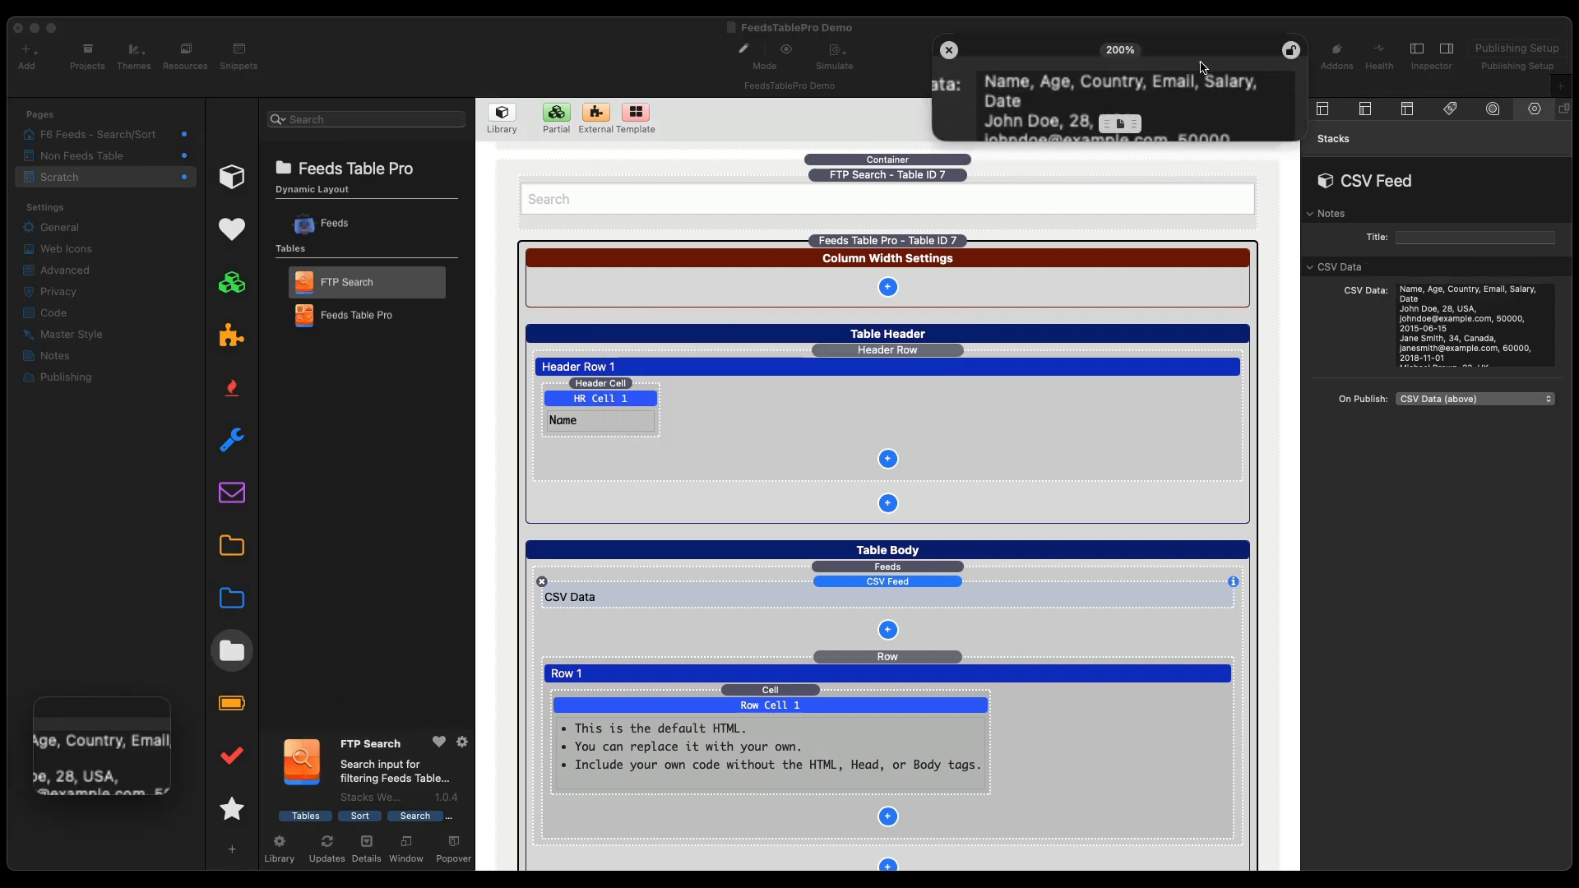
- Duplicate the Name header cell to create two further header cells labelled Age and Country
click(622, 422)
key(super+d)
double_click(723, 421)
text(Age)
key(super+Return)
key(super+d)
double_click(851, 421)
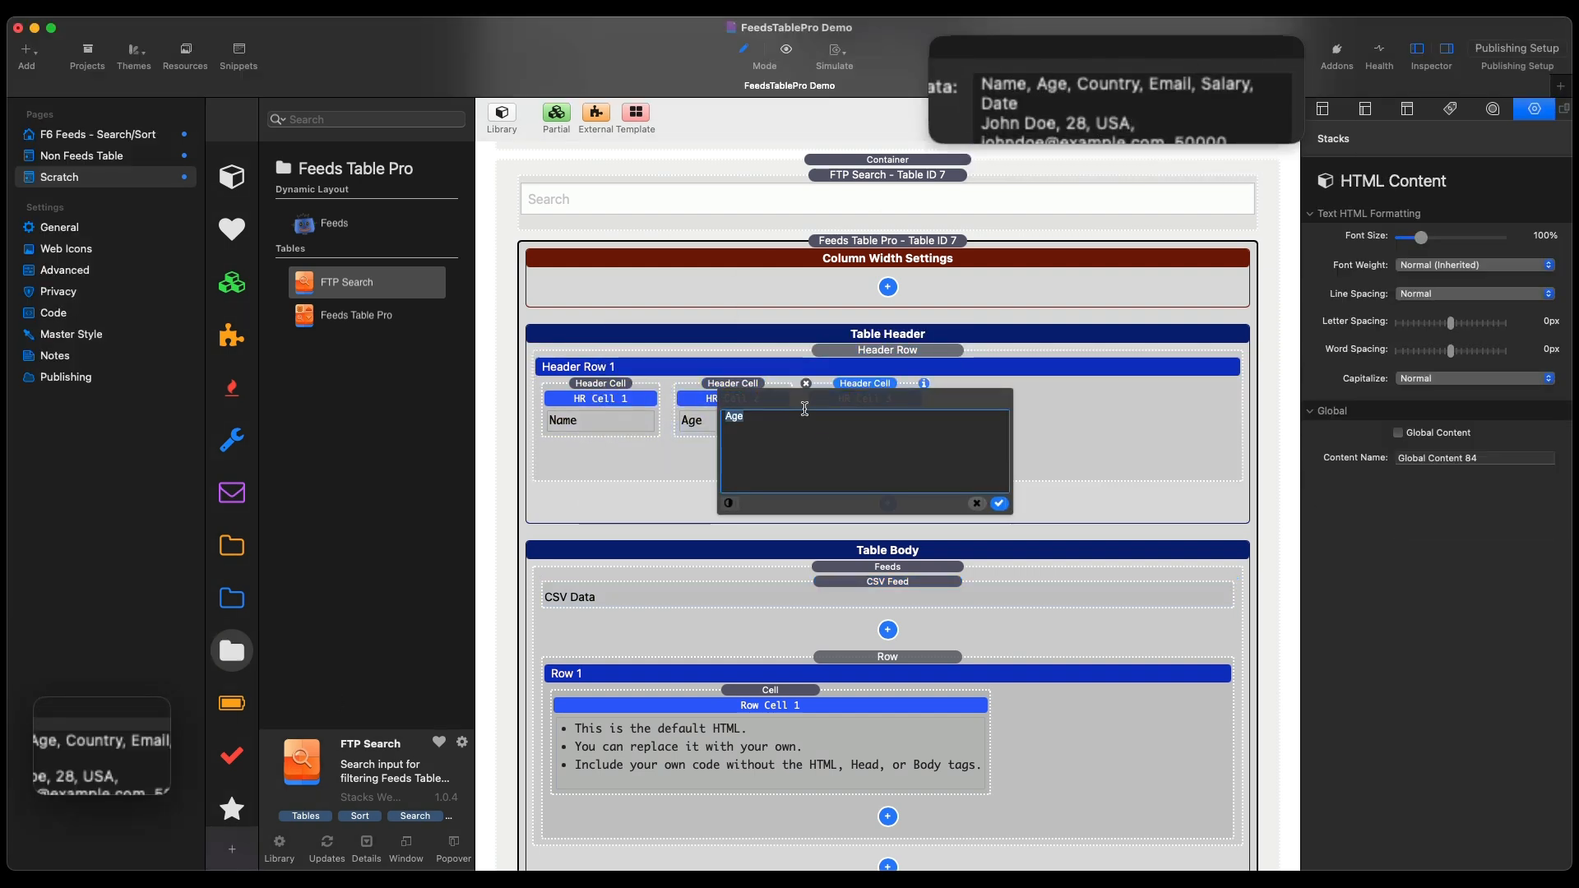
text(Country)
key(super+Return)
- Duplicate the last header cell to add header cells labelled Email and Salary
key(super+d)
double_click(975, 420)
text(Email)
key(super+Return)
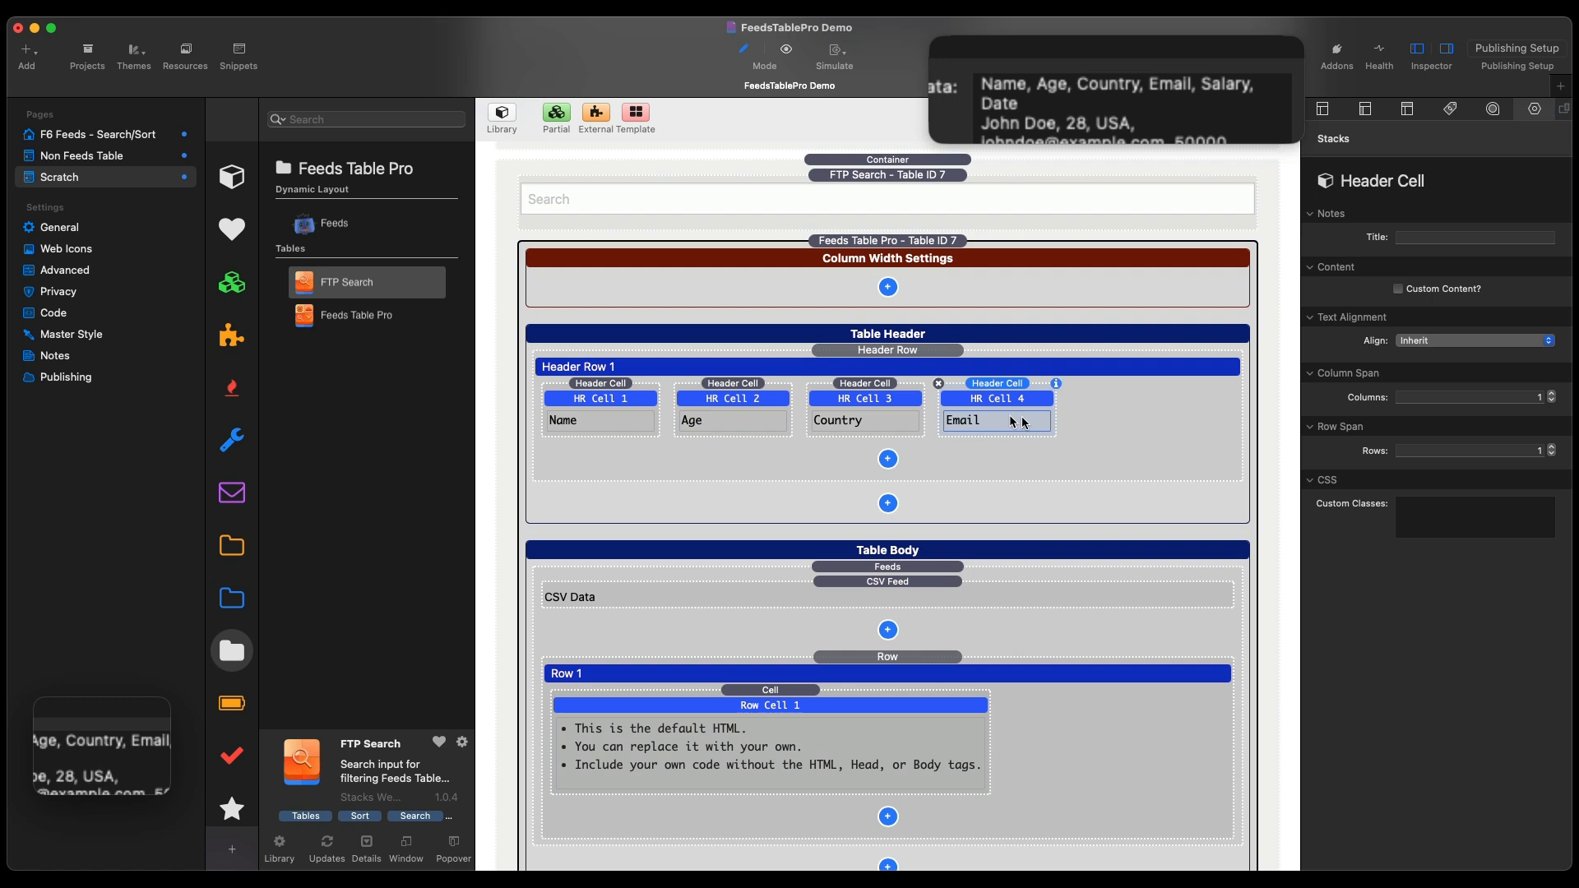
key(super+d)
double_click(1054, 414)
text(Salary)
click(725, 432)
- Duplicate the Salary header cell and label the copy Date
click(1102, 428)
key(super+d)
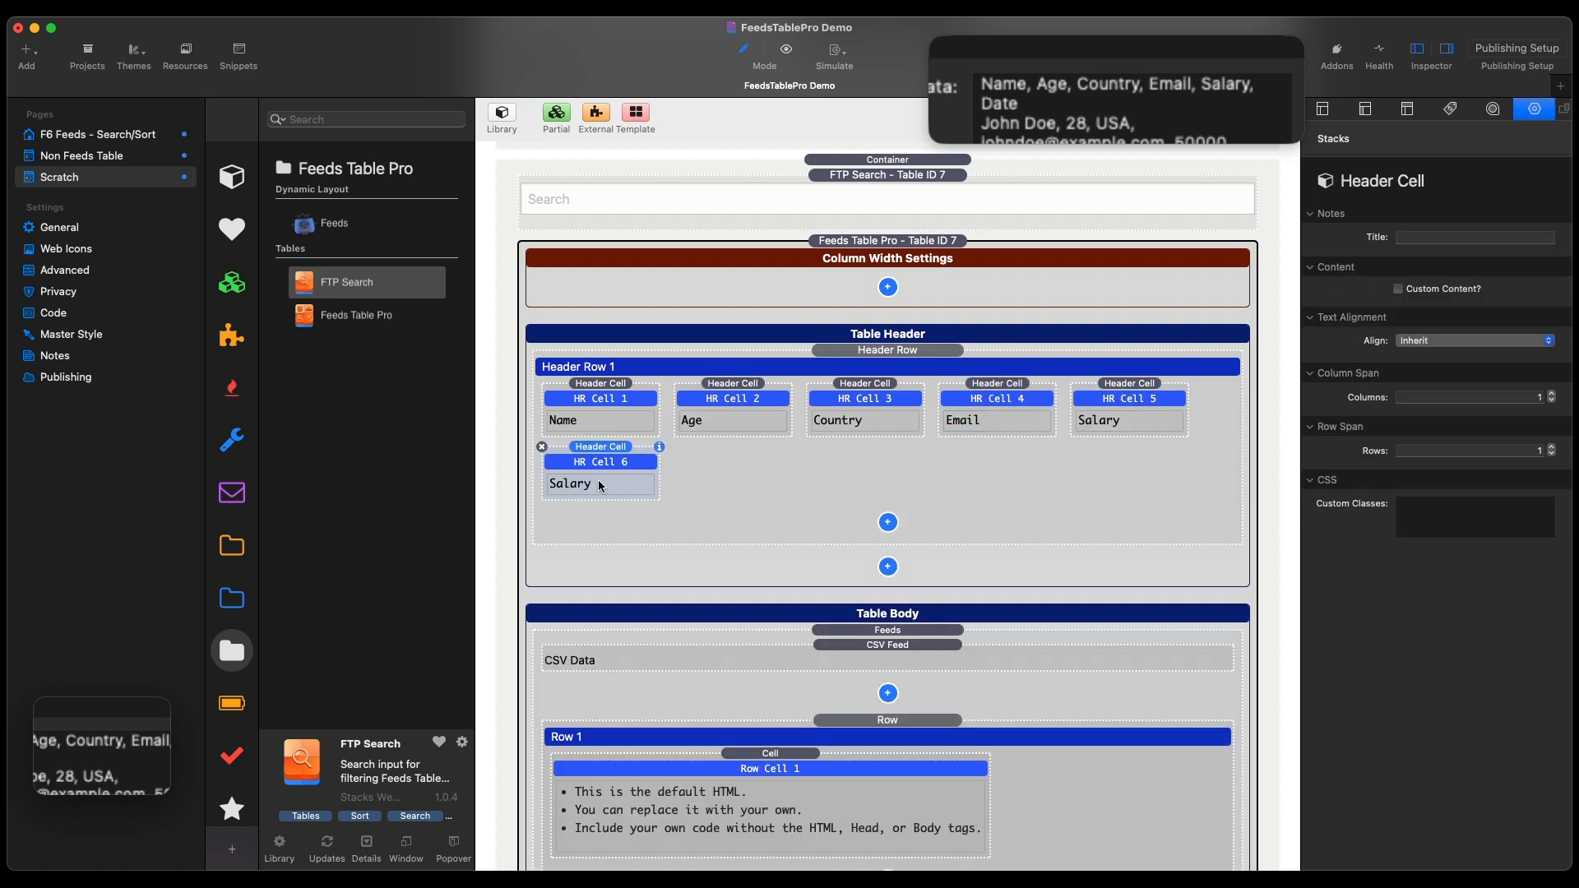
double_click(599, 485)
text(Date)
click(828, 467)
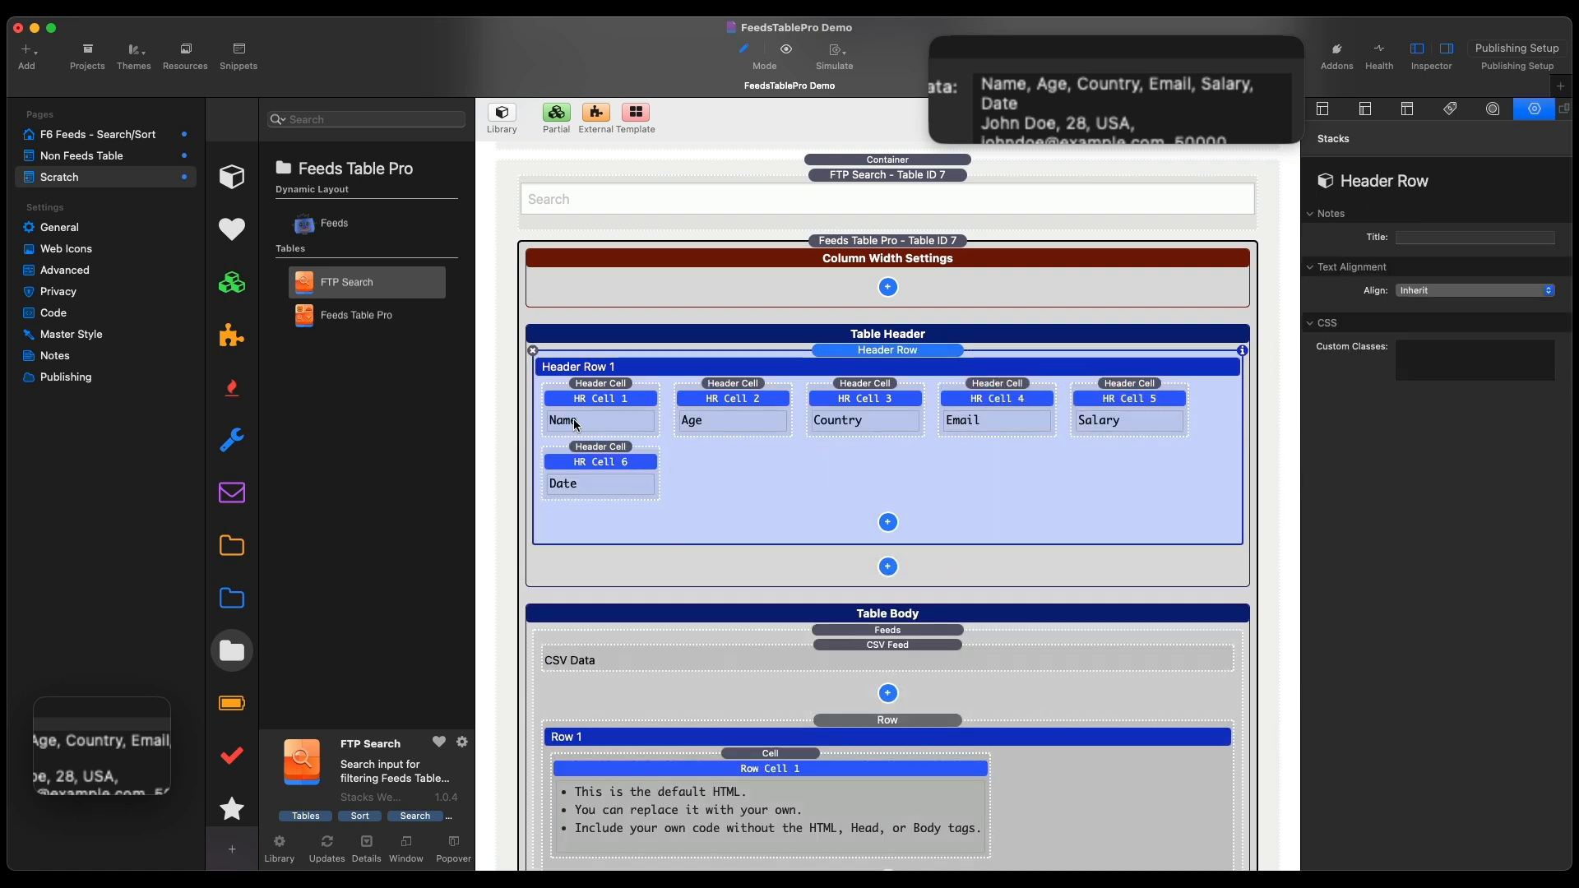
- Replace the default HTML in Row Cell 1 of the feed row with the placeholder 1
scroll(703, 428, down, 3)
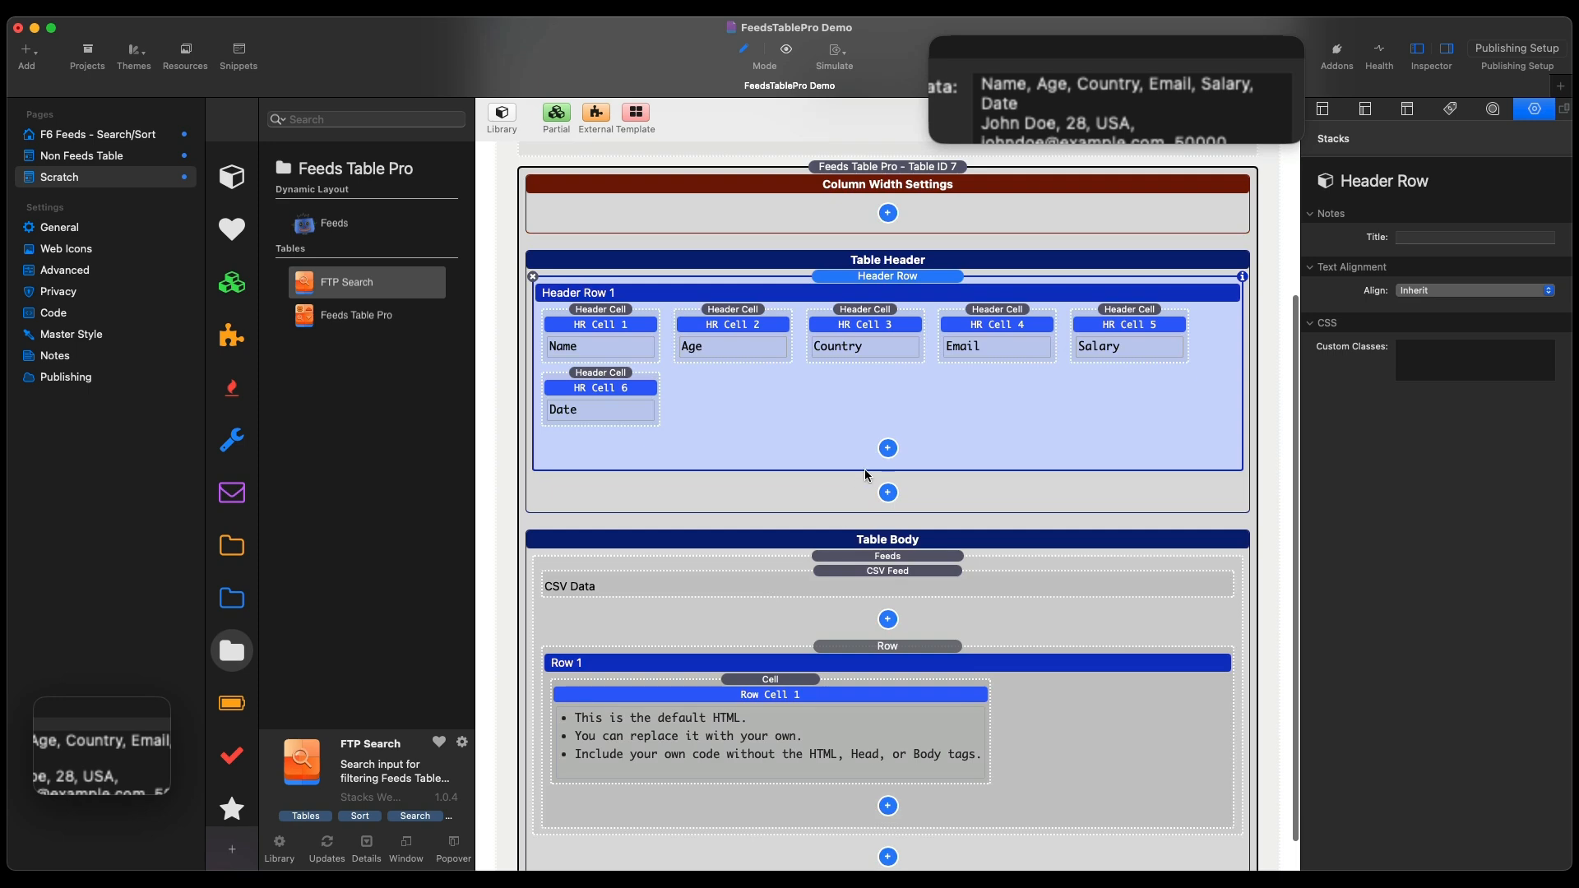
double_click(676, 649)
text(1)
double_click(682, 740)
drag(682, 743, 627, 704)
text(1)
click(621, 699)
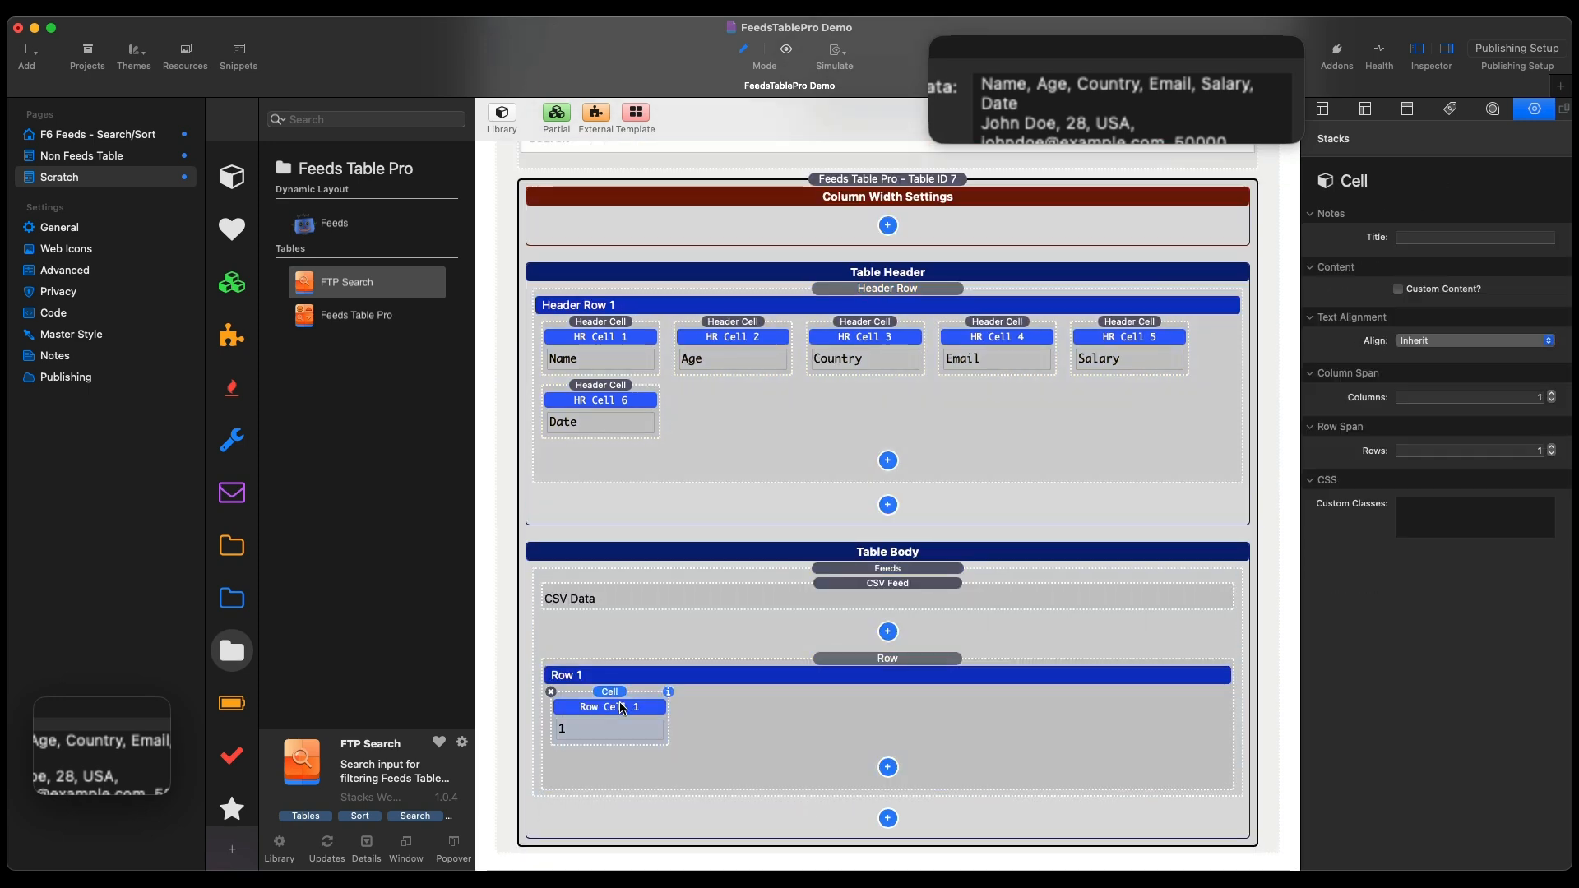
- Duplicate the placeholder cell until the row has six cells, and set Row Cell 1 to {{ Name }}
key(super+d)
key(super+d)
key(super+d)
key(super+d)
key(super+d)
double_click(602, 661)
text({{ Name}})
click(765, 748)
- Set Row Cell 2 to {{ Age }} and Row Cell 3 to {{ Country }}
double_click(726, 664)
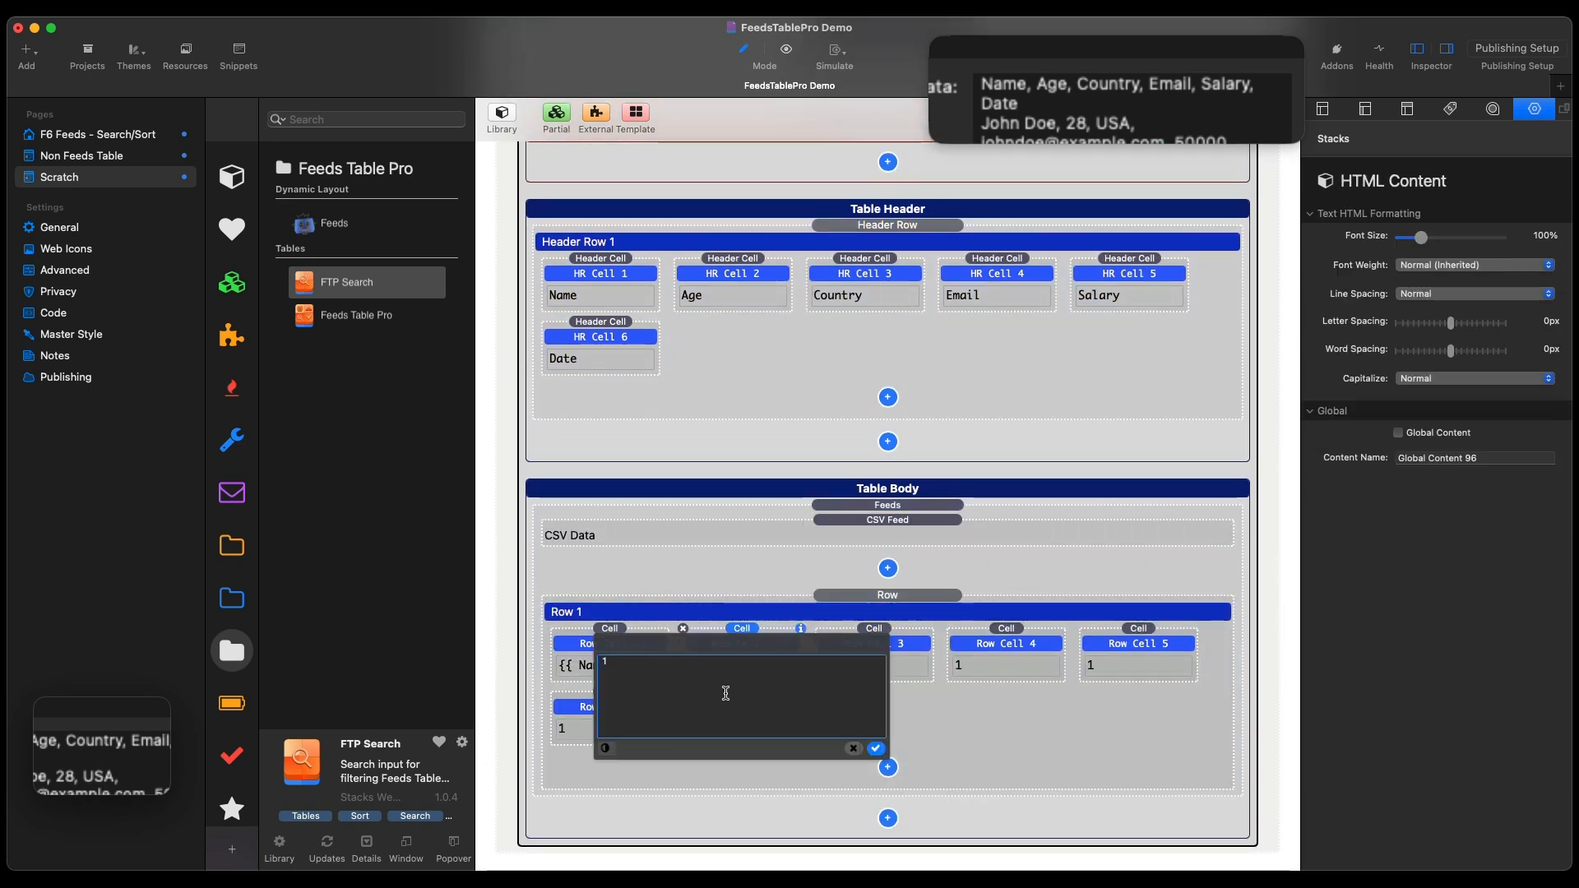
text({{age}})
drag(610, 662, 626, 662)
text(Age)
click(875, 748)
double_click(825, 666)
text({{ Country }})
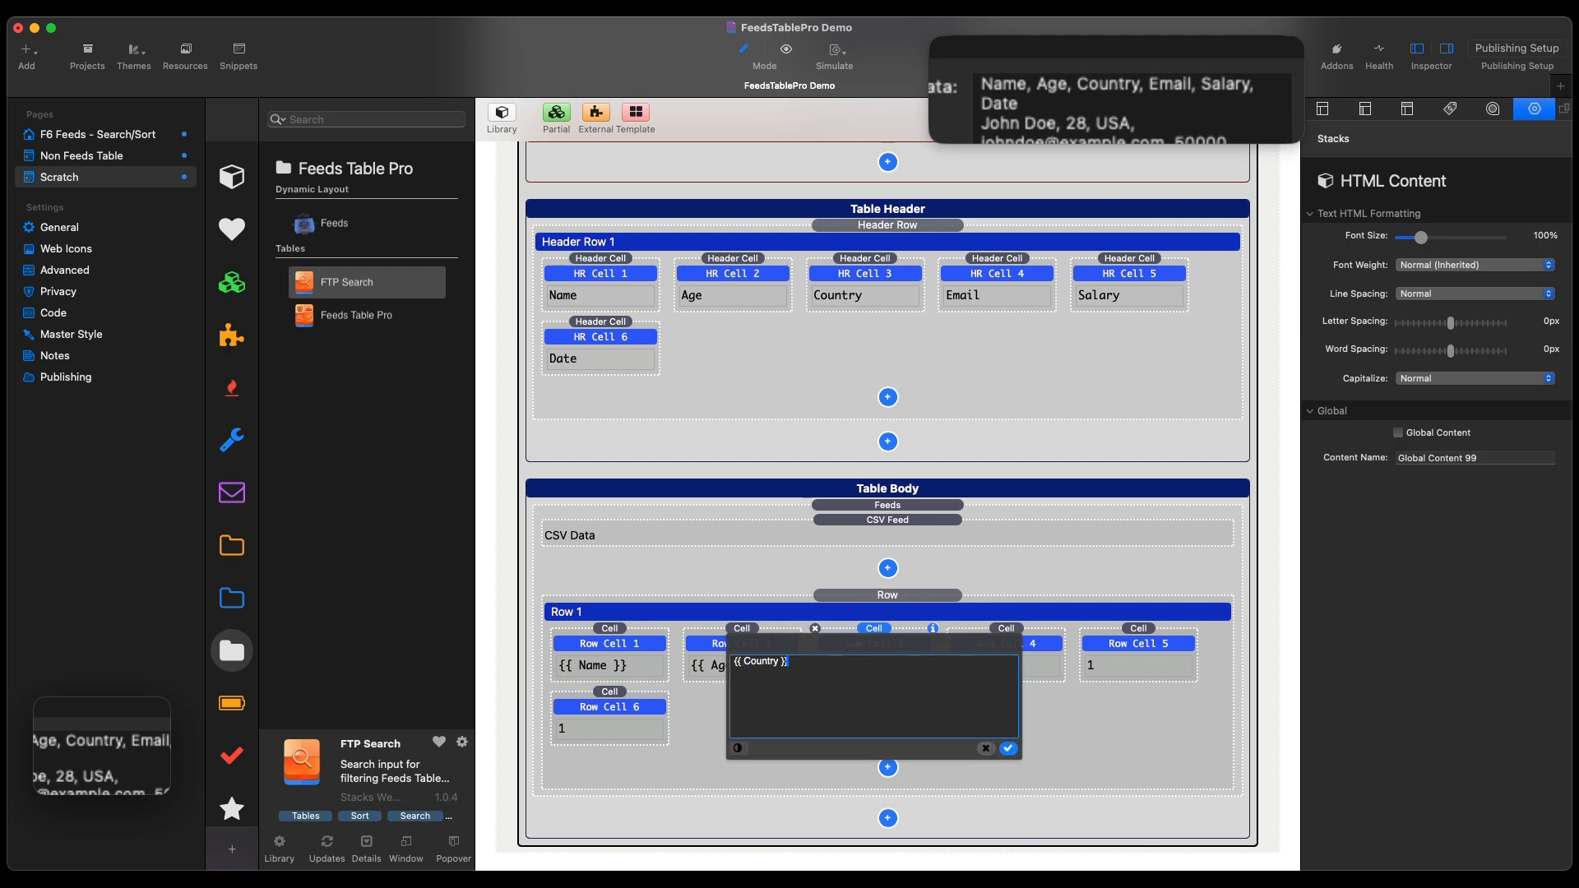
click(1008, 748)
- Set Row Cell 4 to {{ Email }}, Row Cell 5 to {{ Salary }} and Row Cell 6 to {{ Date}}
double_click(959, 665)
text({{ Email }})
click(1140, 748)
double_click(1090, 665)
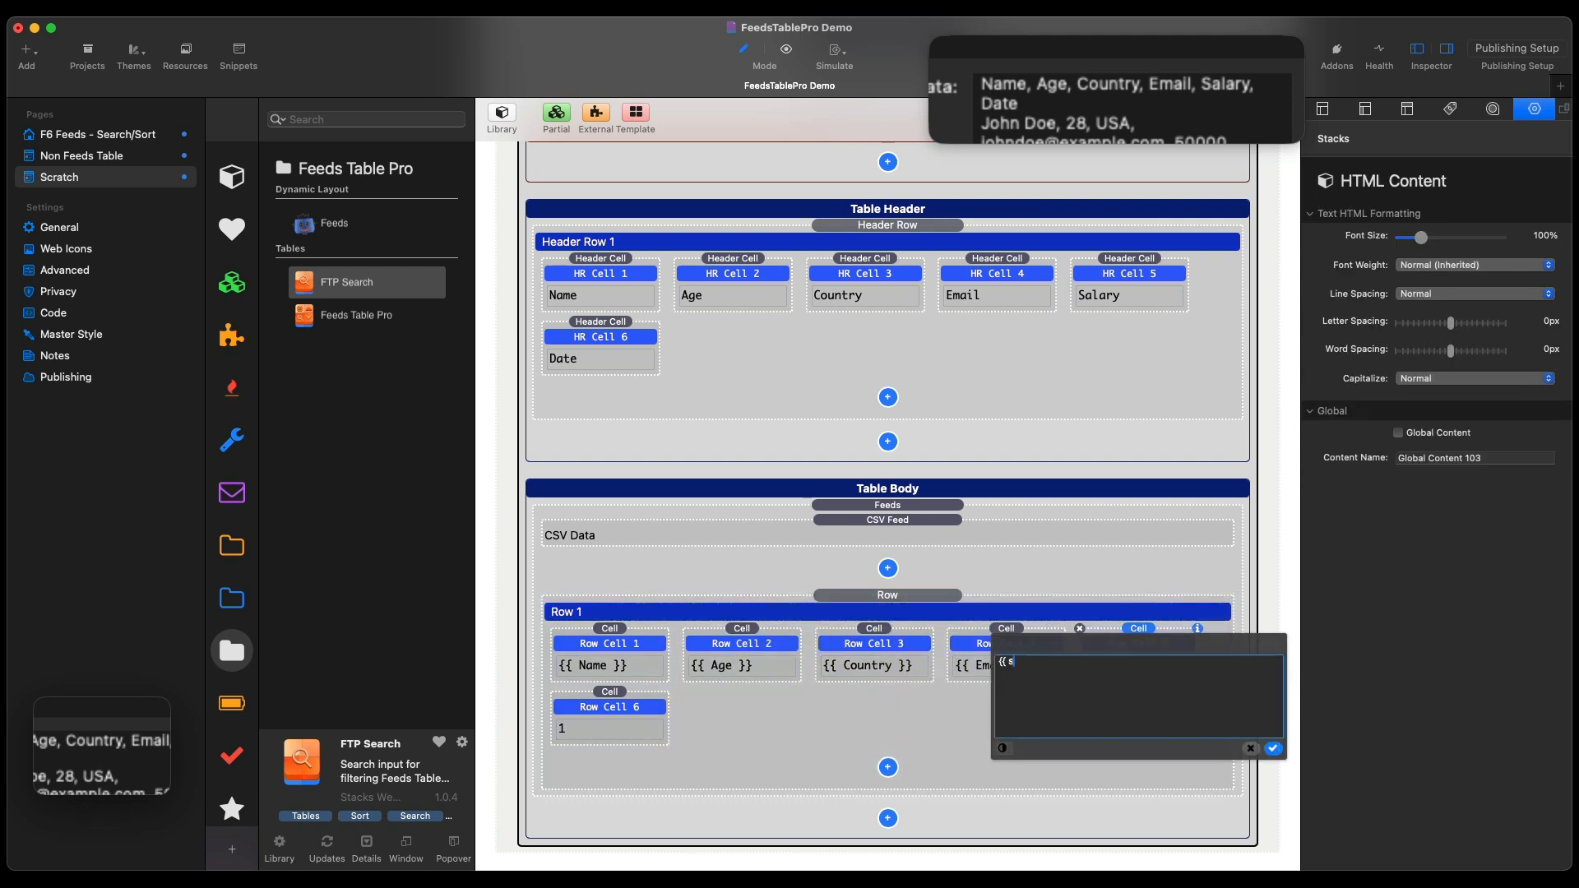
text({{ Salary }})
click(1272, 748)
double_click(596, 732)
text({{ Date}})
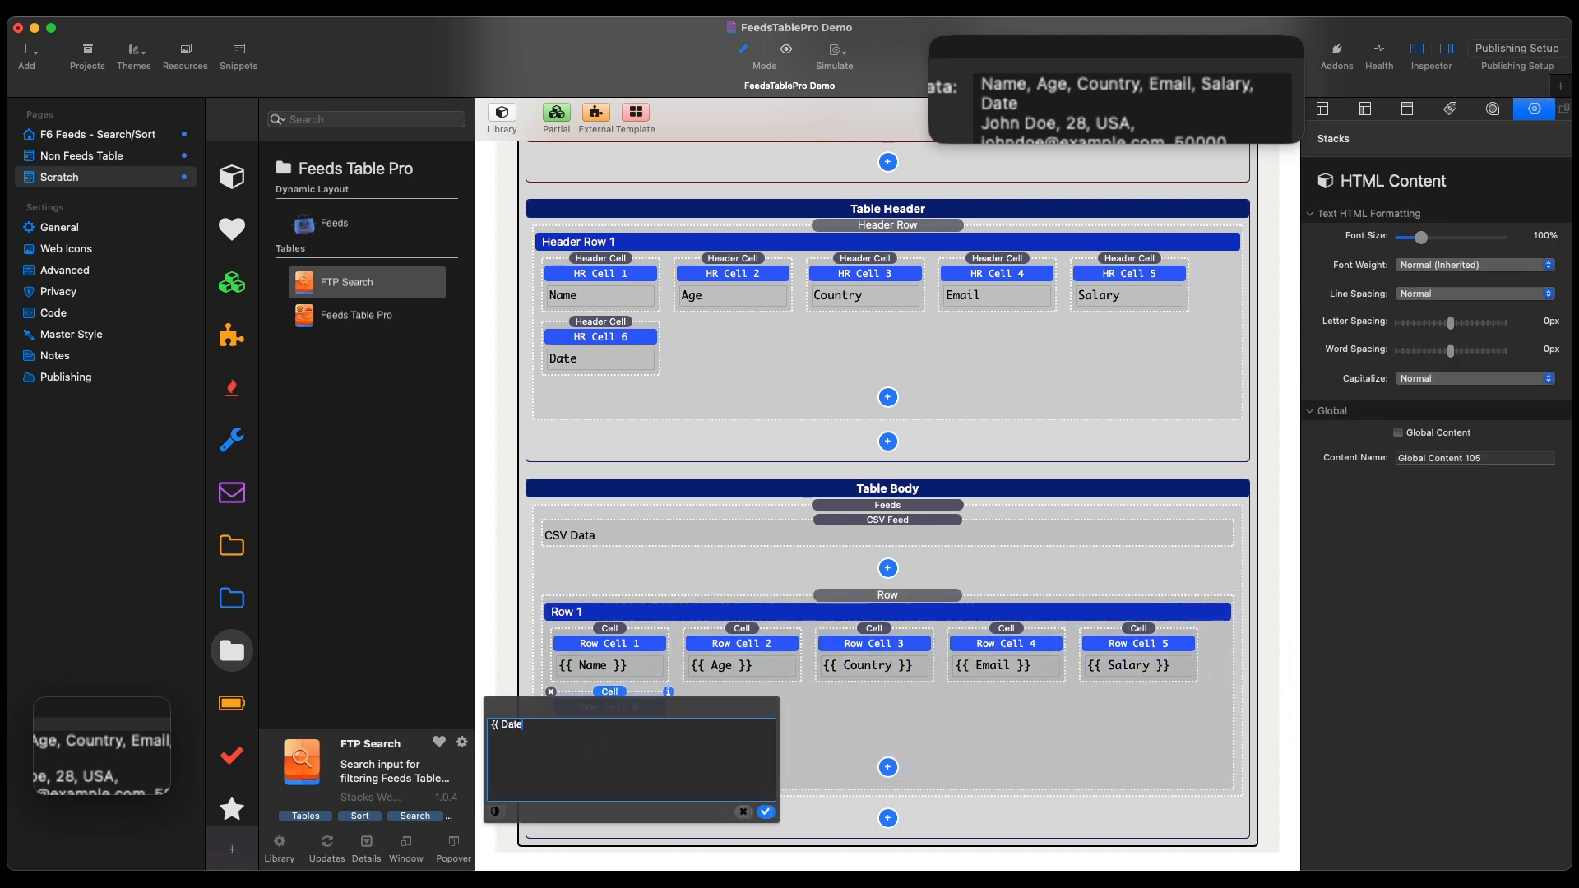
click(762, 810)
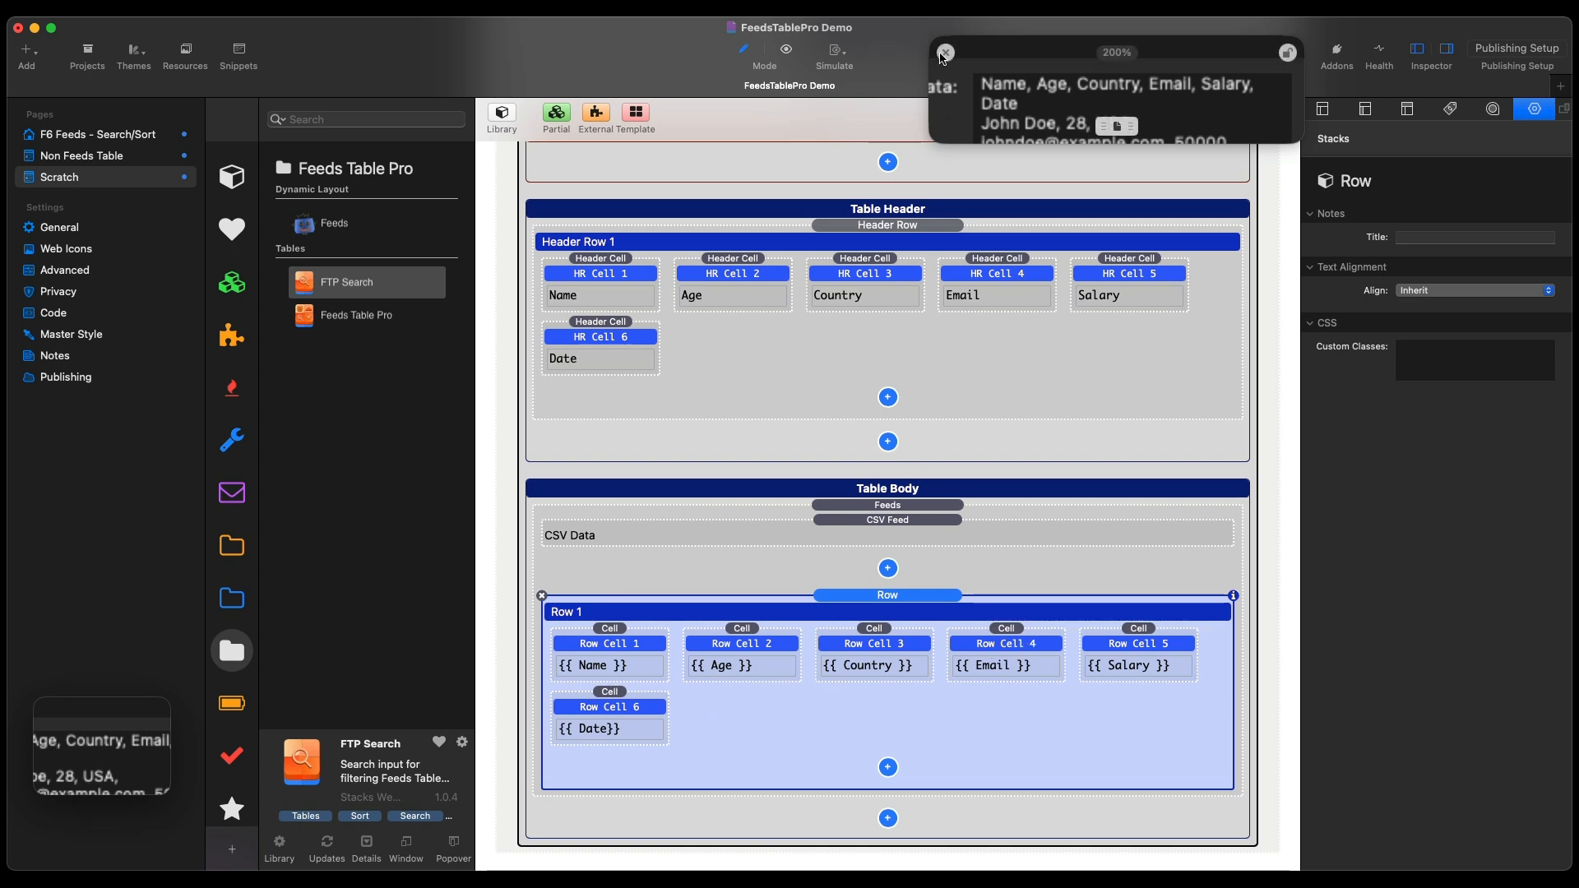
- Preview the CSV-fed table and sort it by Date in ascending order
click(789, 53)
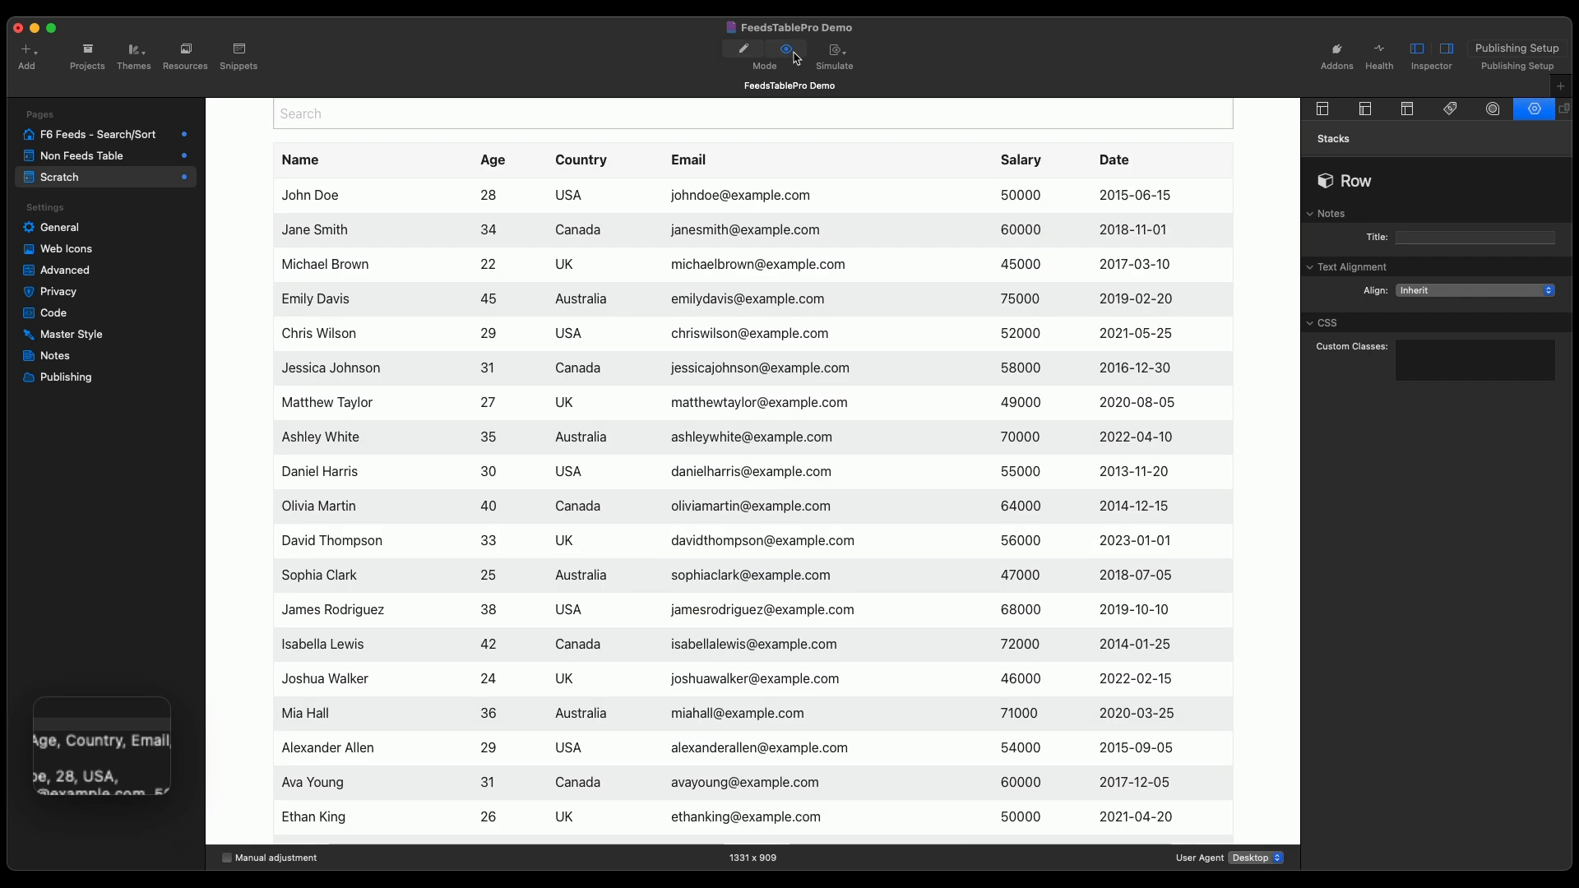
click(1114, 160)
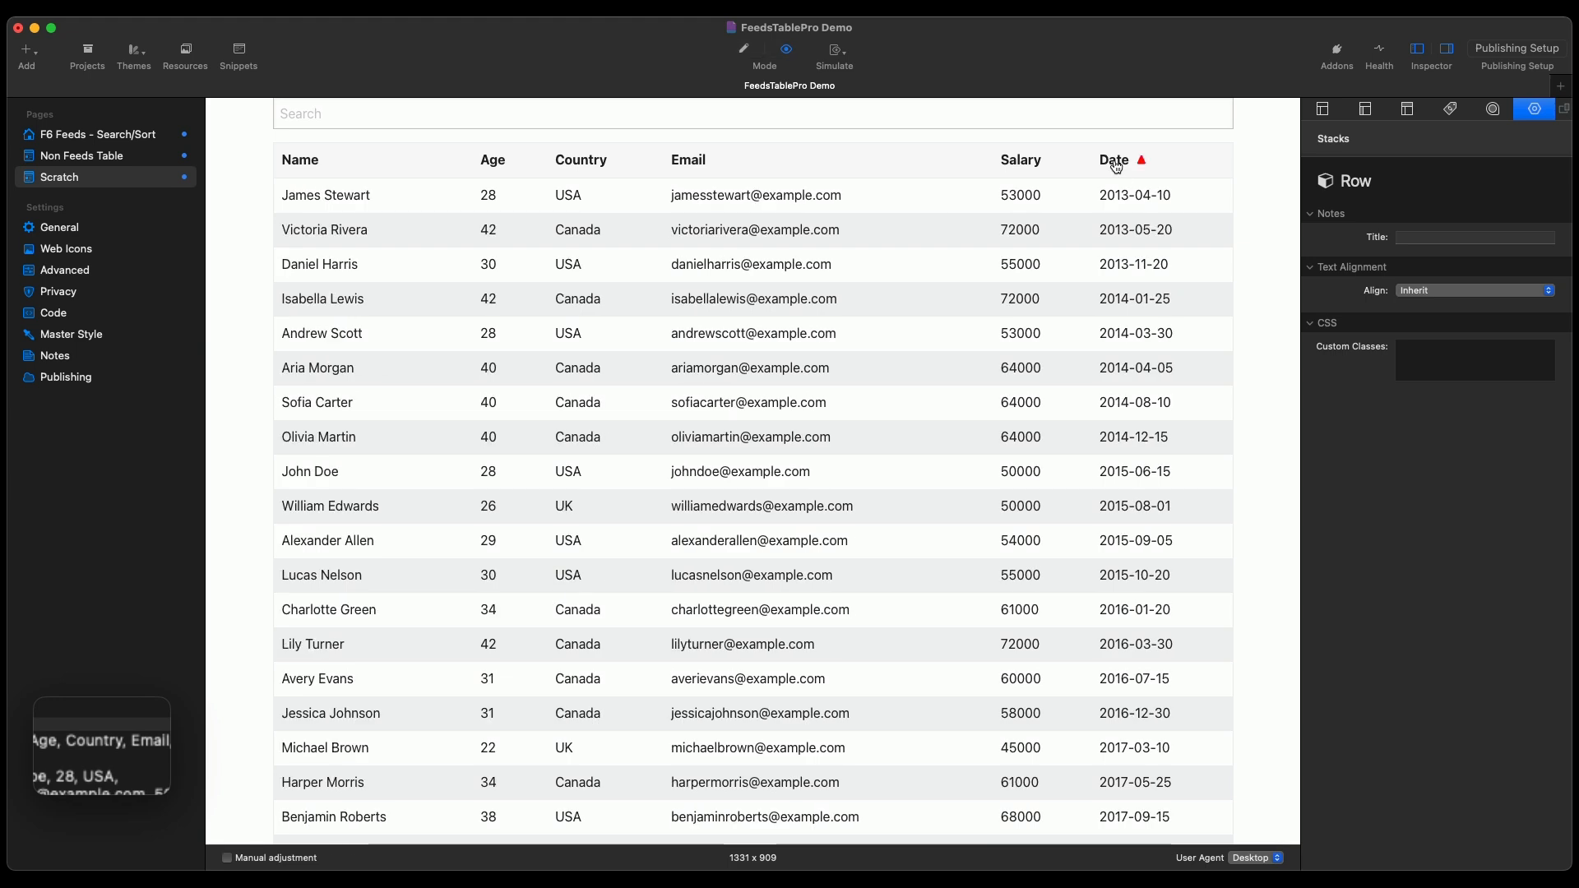
- Sort the previewed table by Date, Salary, Email and Country in turn, finishing with Name in ascending order
click(1114, 159)
click(1020, 159)
click(1020, 159)
click(709, 161)
click(598, 161)
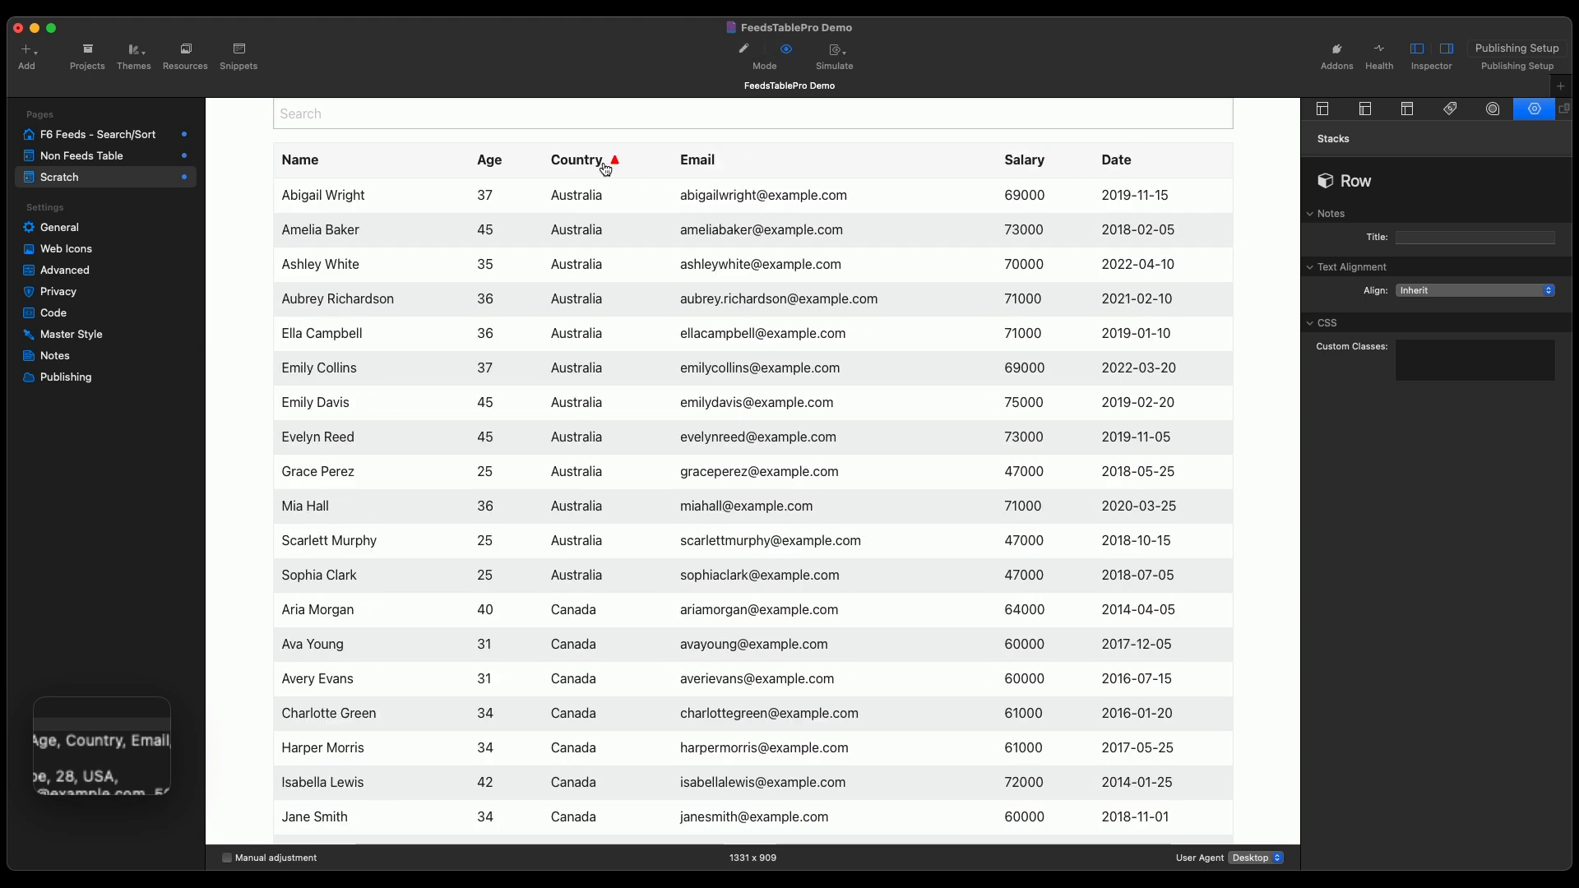
click(362, 161)
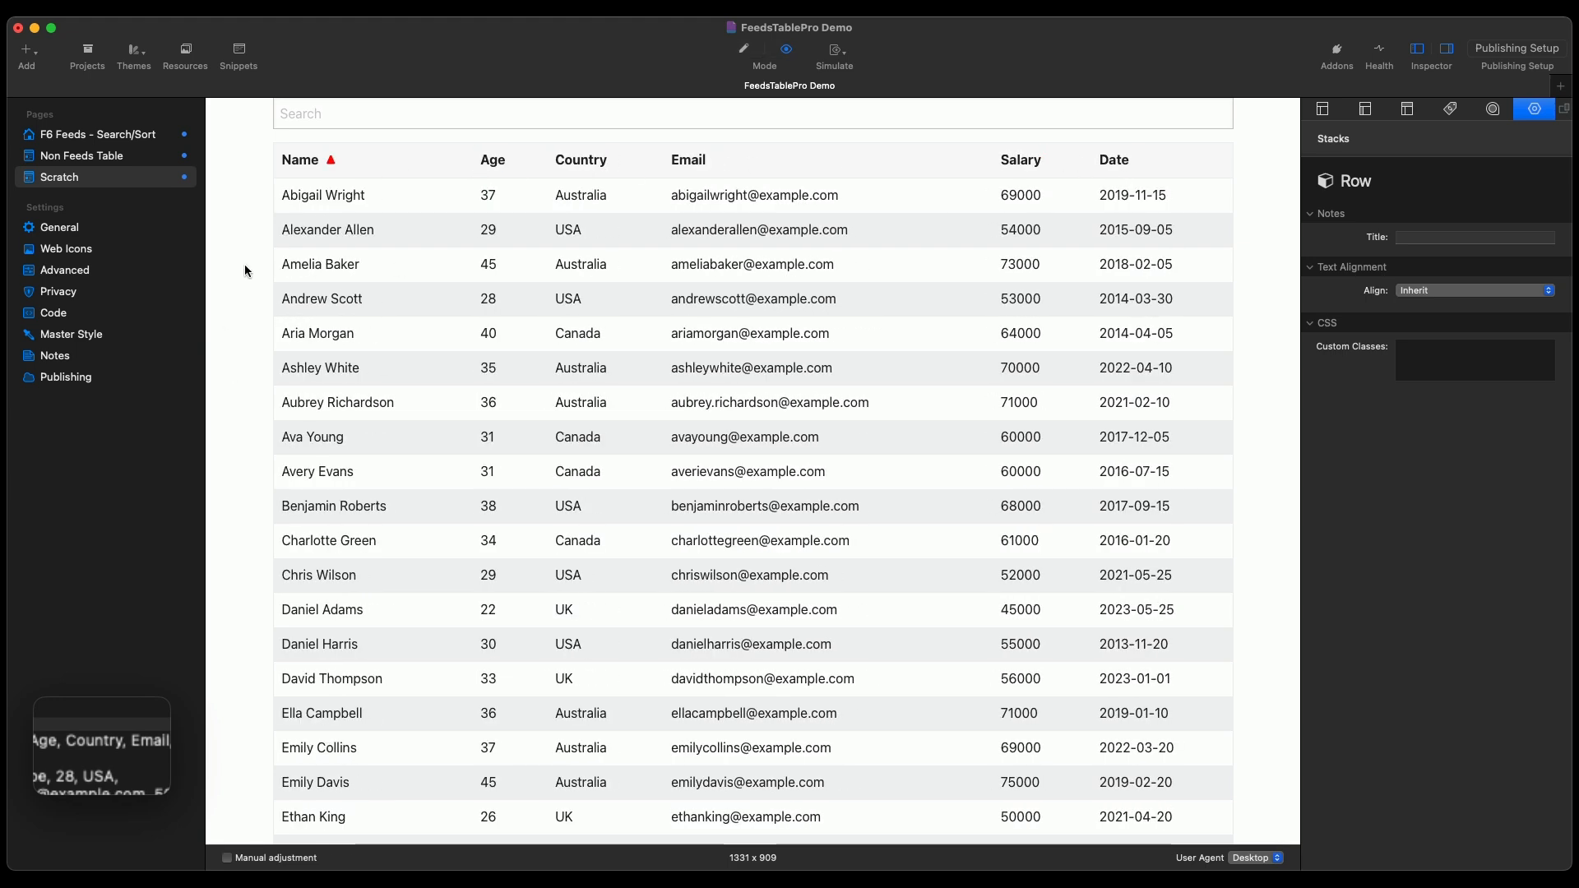
click(304, 160)
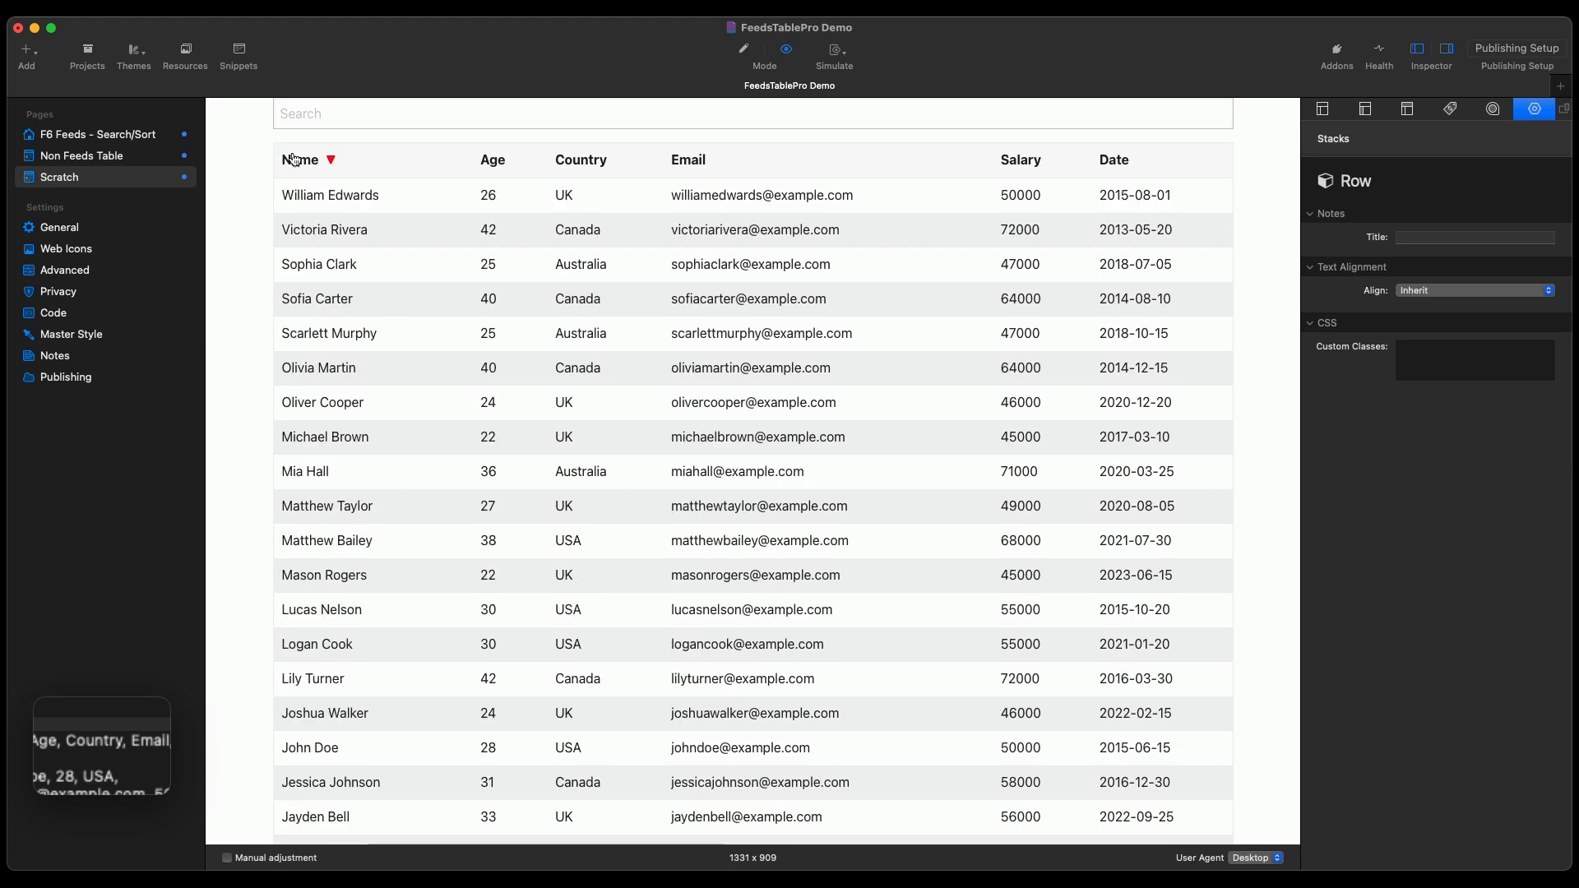
click(314, 160)
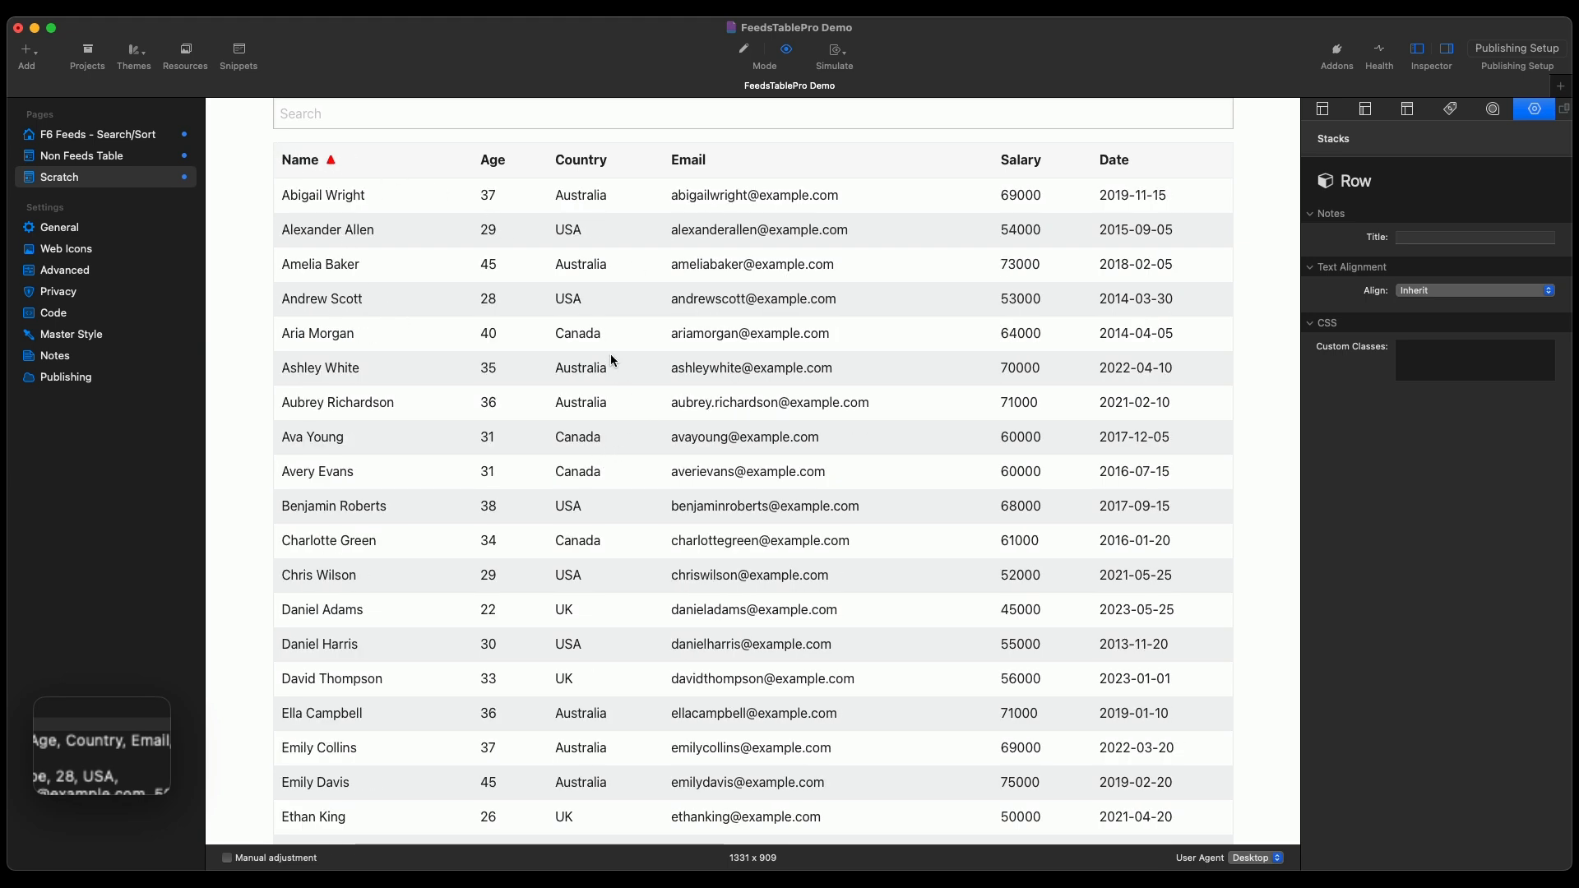
- Search the previewed table for 37, and clear the search
click(743, 113)
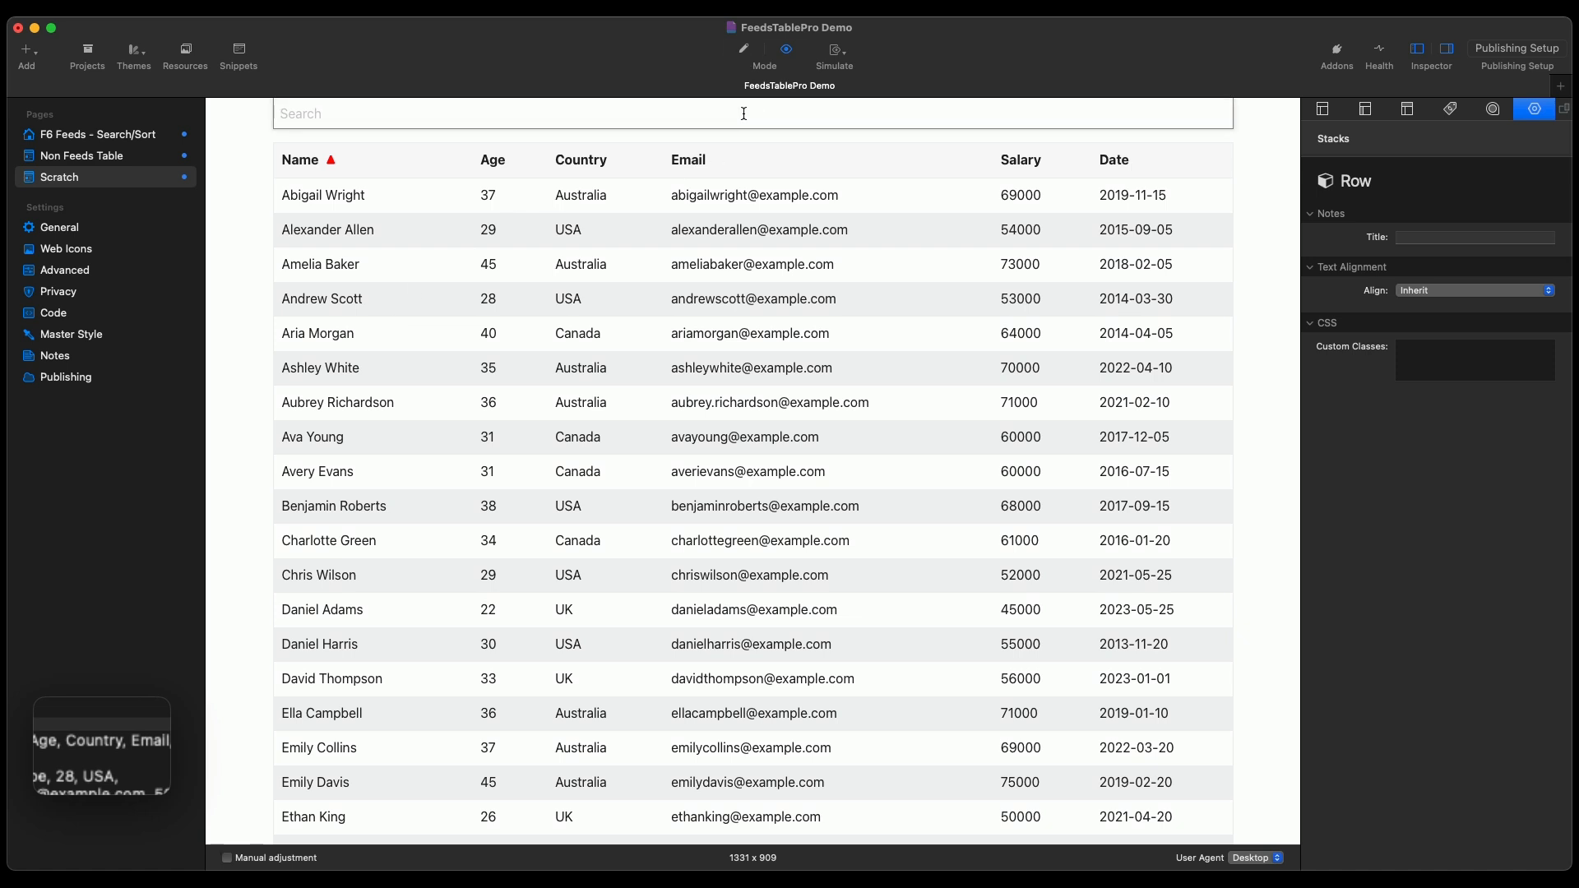
text(37)
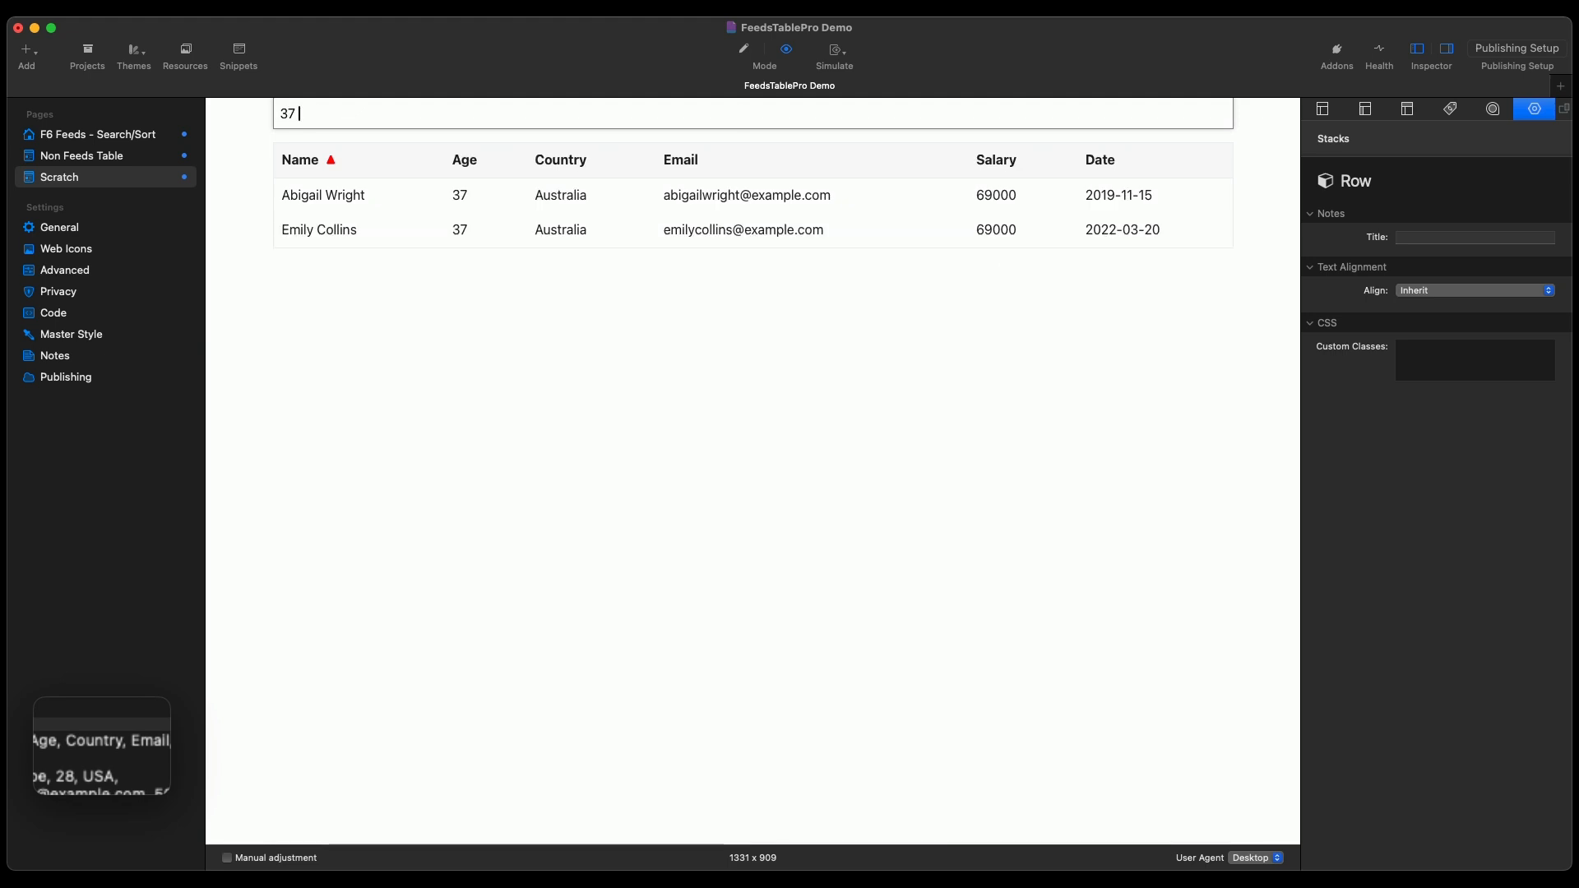
key(BackSpace)
key(BackSpace)
key(BackSpace)
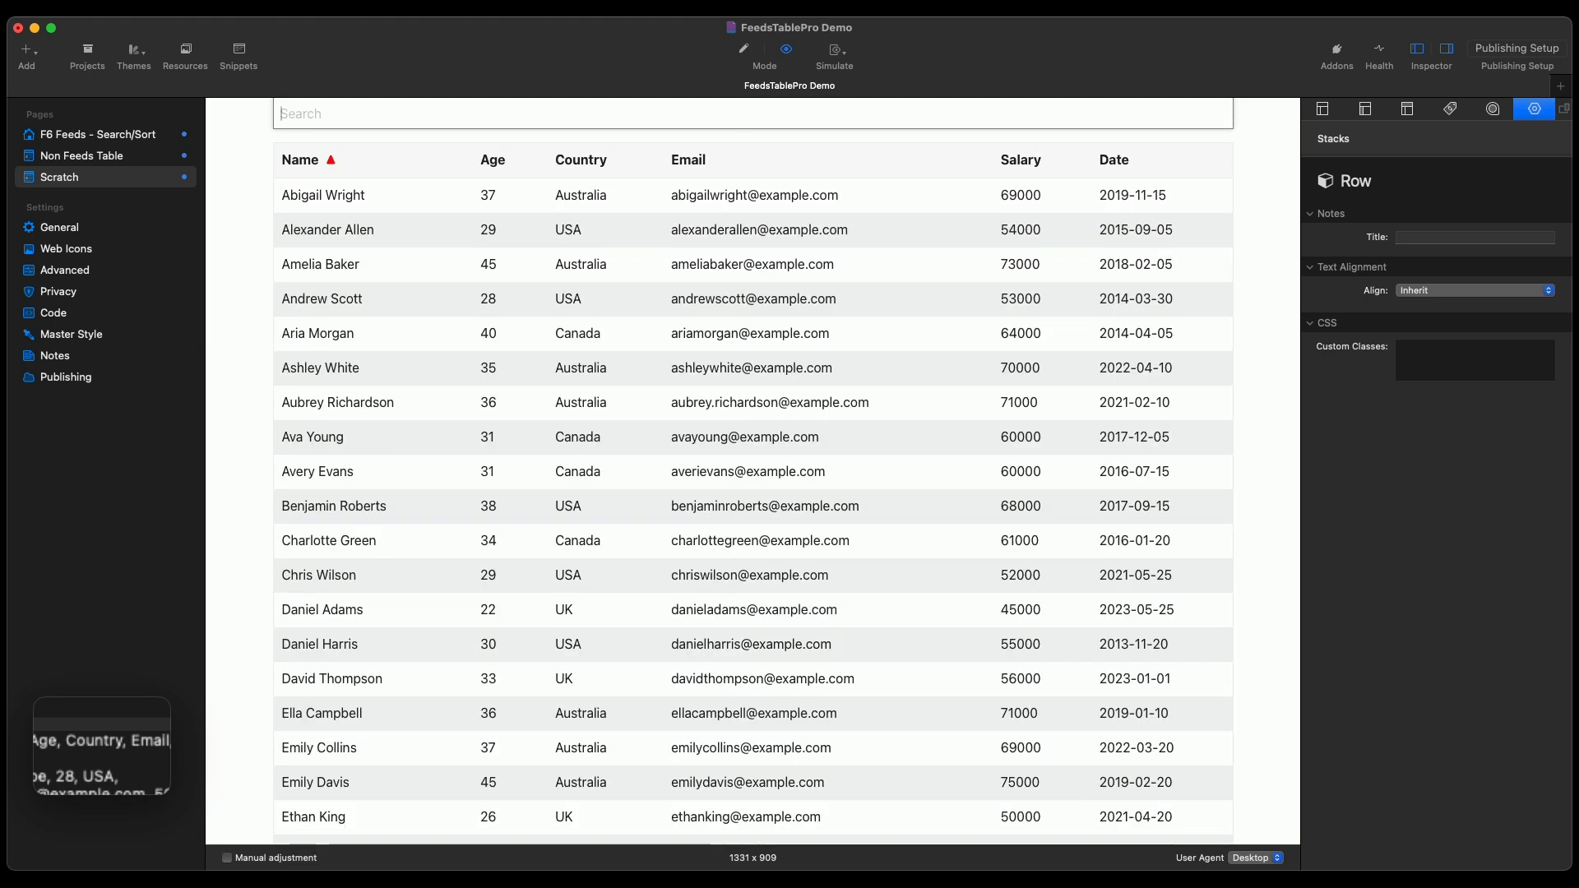
- Search the table for Uk 33, trying the year 2022 as a third term before removing it
text(Uk)
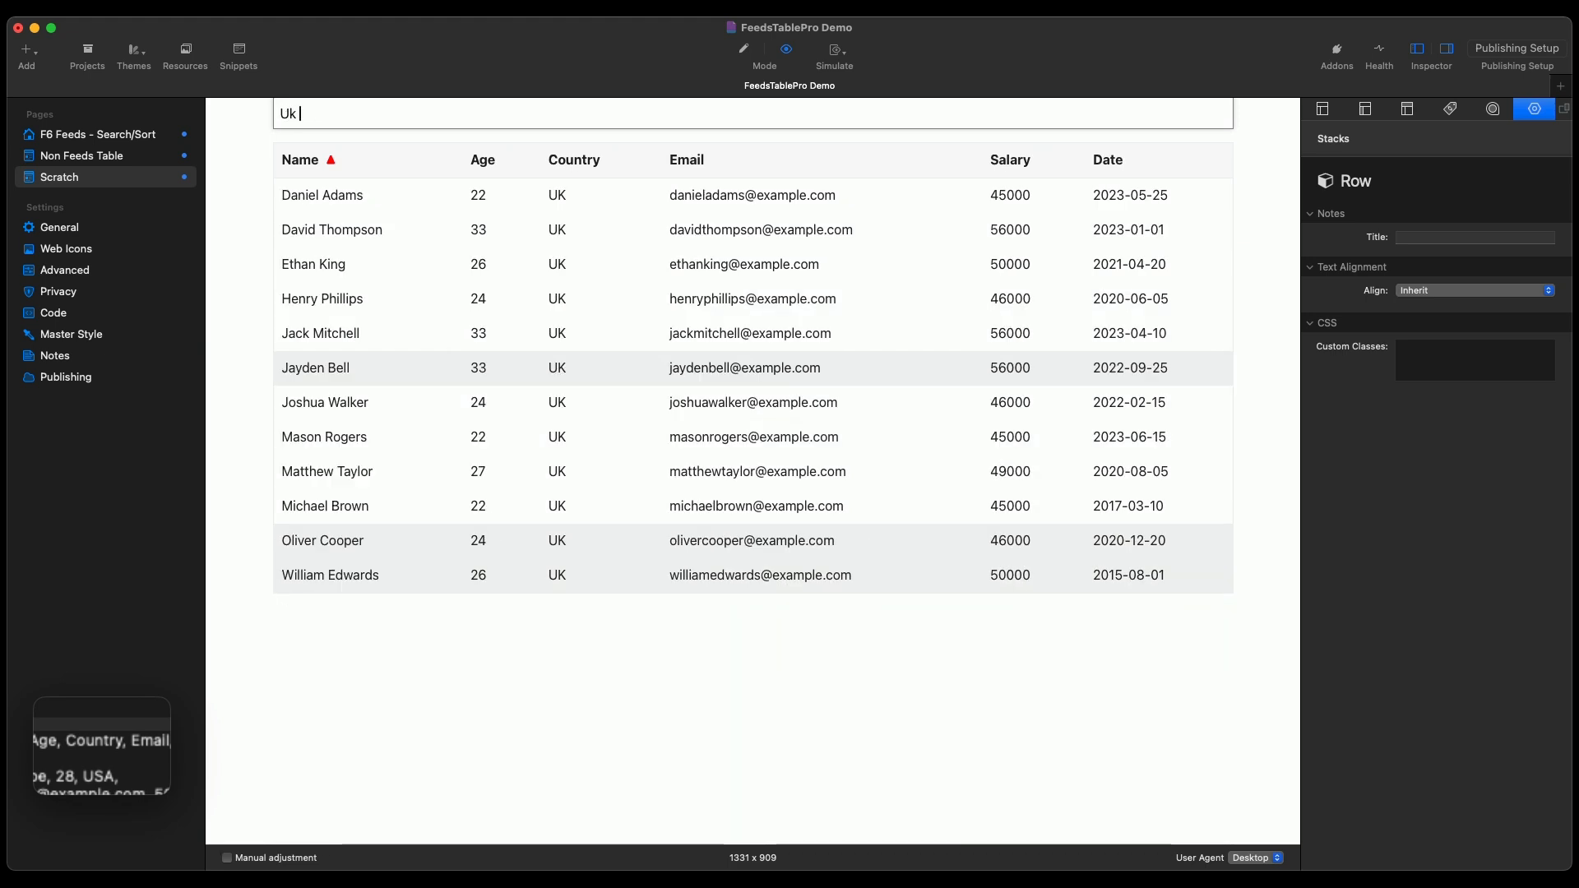
text( 33)
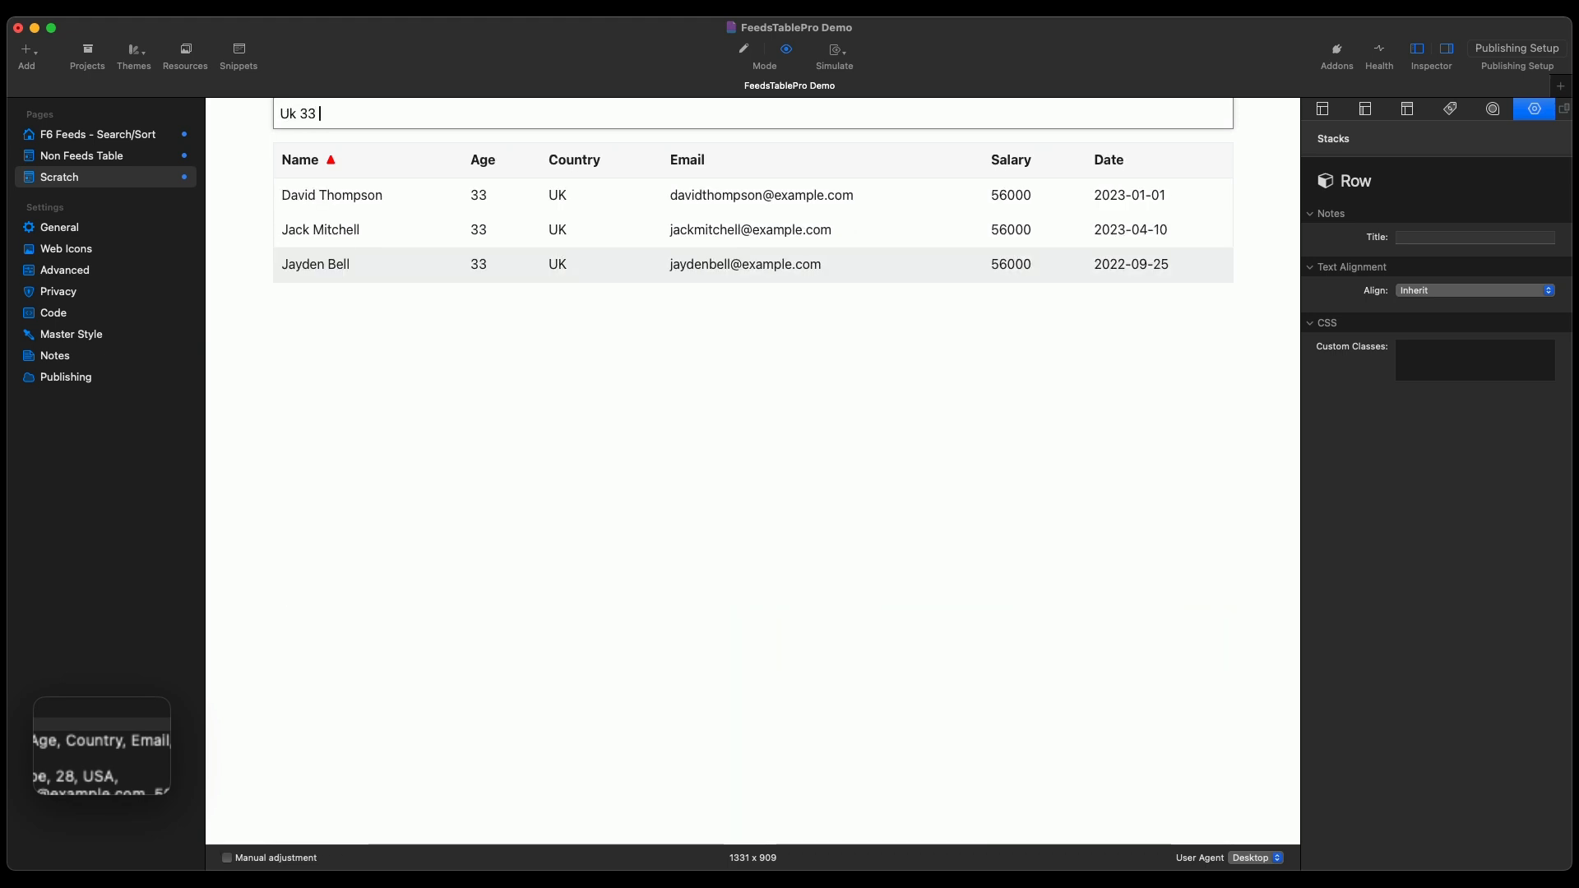
text( 202)
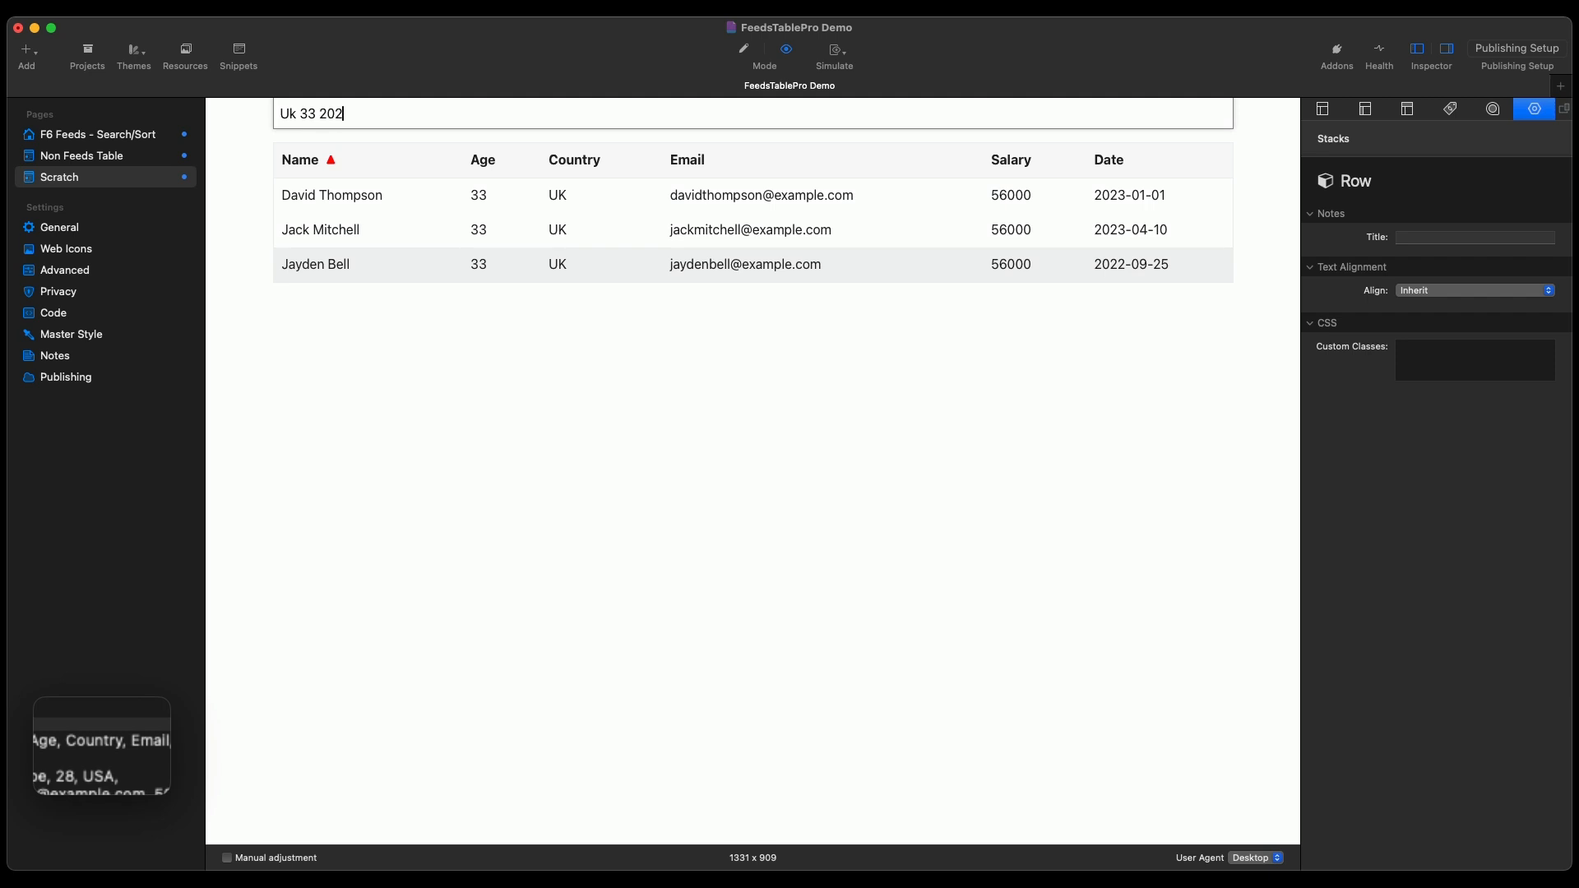
text(2)
key(BackSpace)
key(BackSpace)
- Sort the filtered rows by each column in turn, finishing with Name in descending order, and clear the search
click(1108, 165)
click(1108, 165)
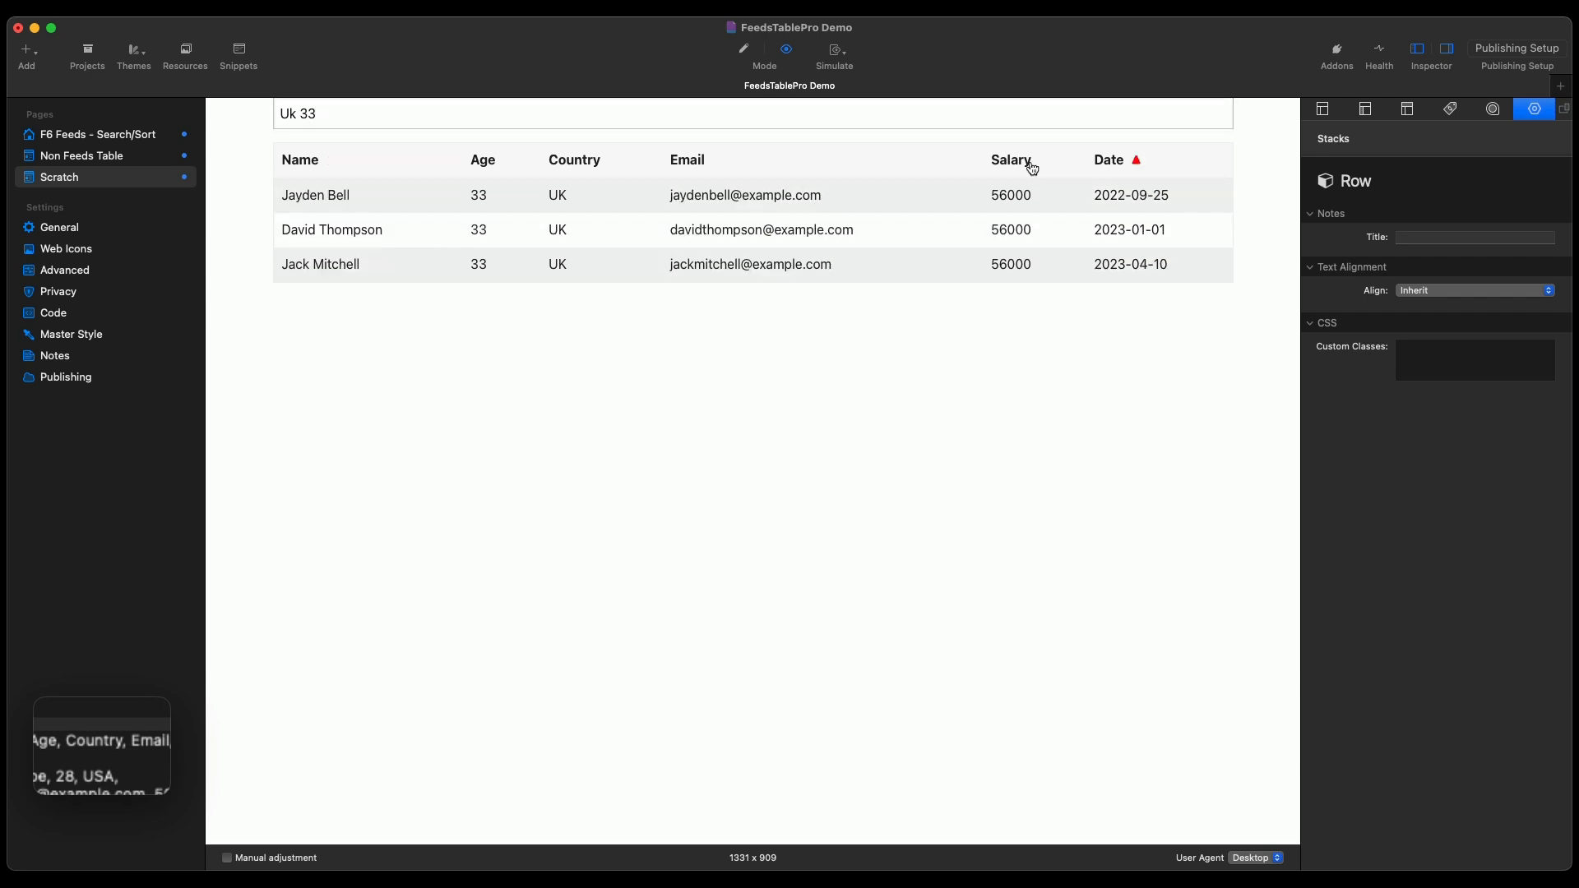
click(1027, 162)
click(719, 160)
click(715, 159)
click(564, 160)
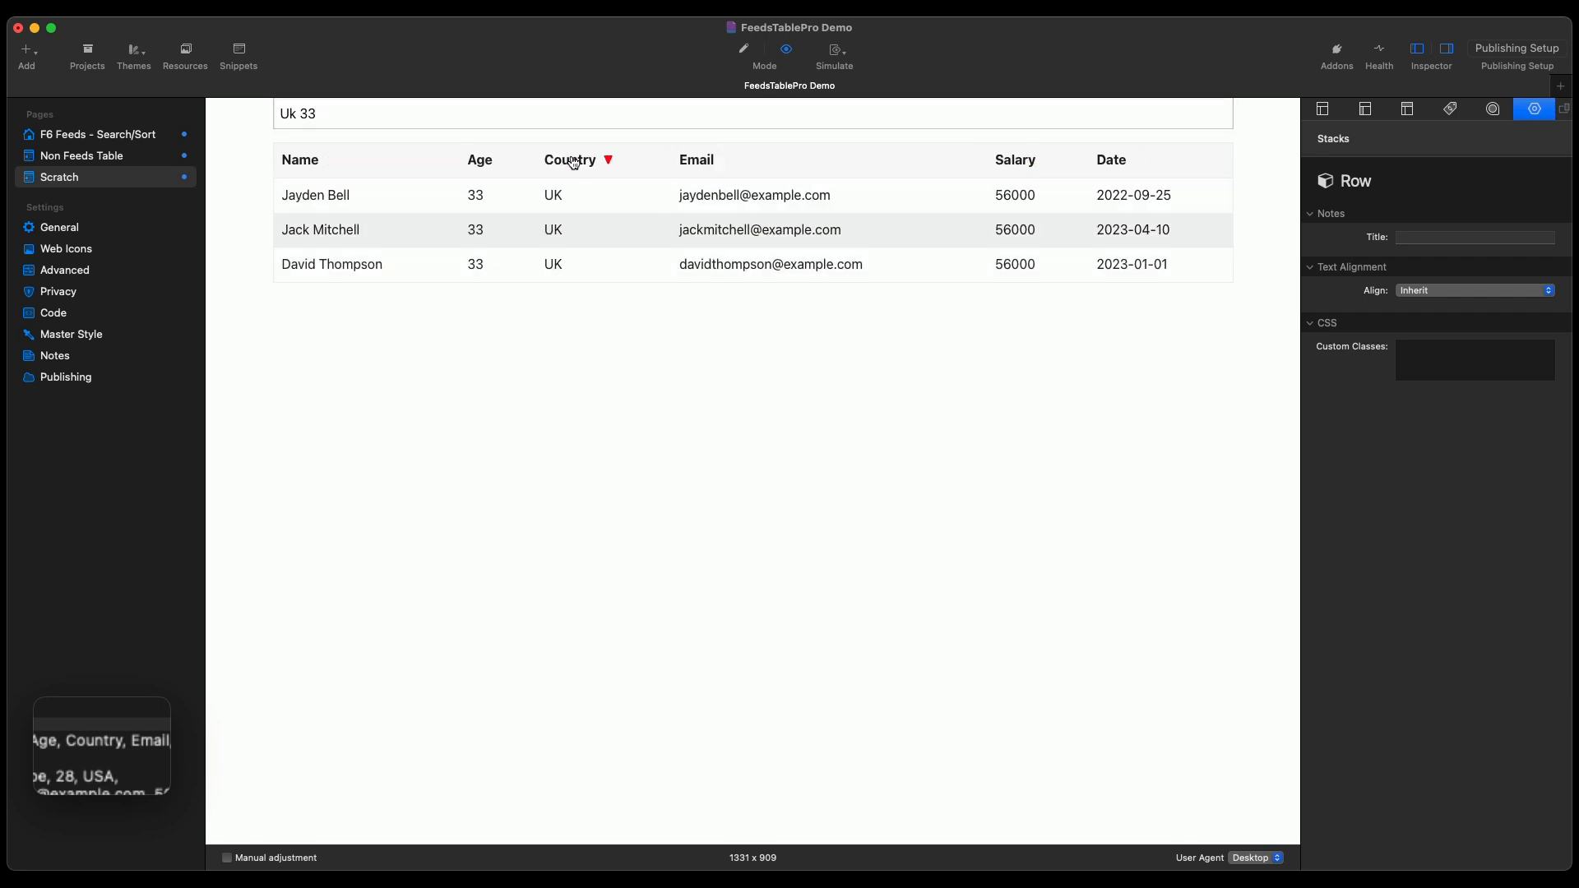
click(484, 163)
click(323, 162)
click(320, 164)
click(321, 165)
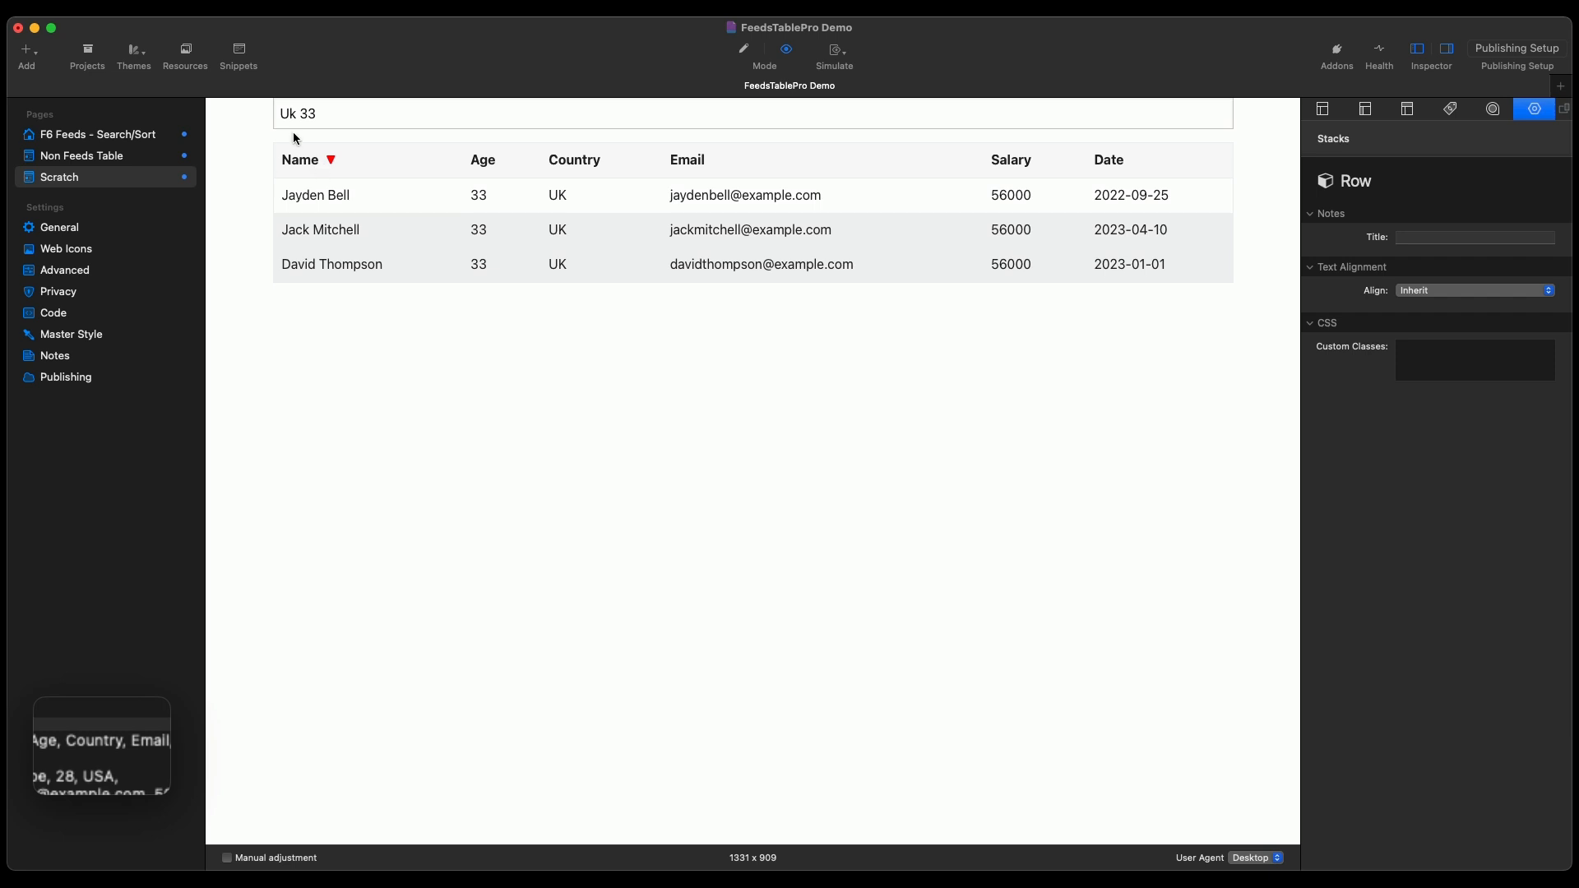
drag(318, 112, 271, 112)
key(BackSpace)
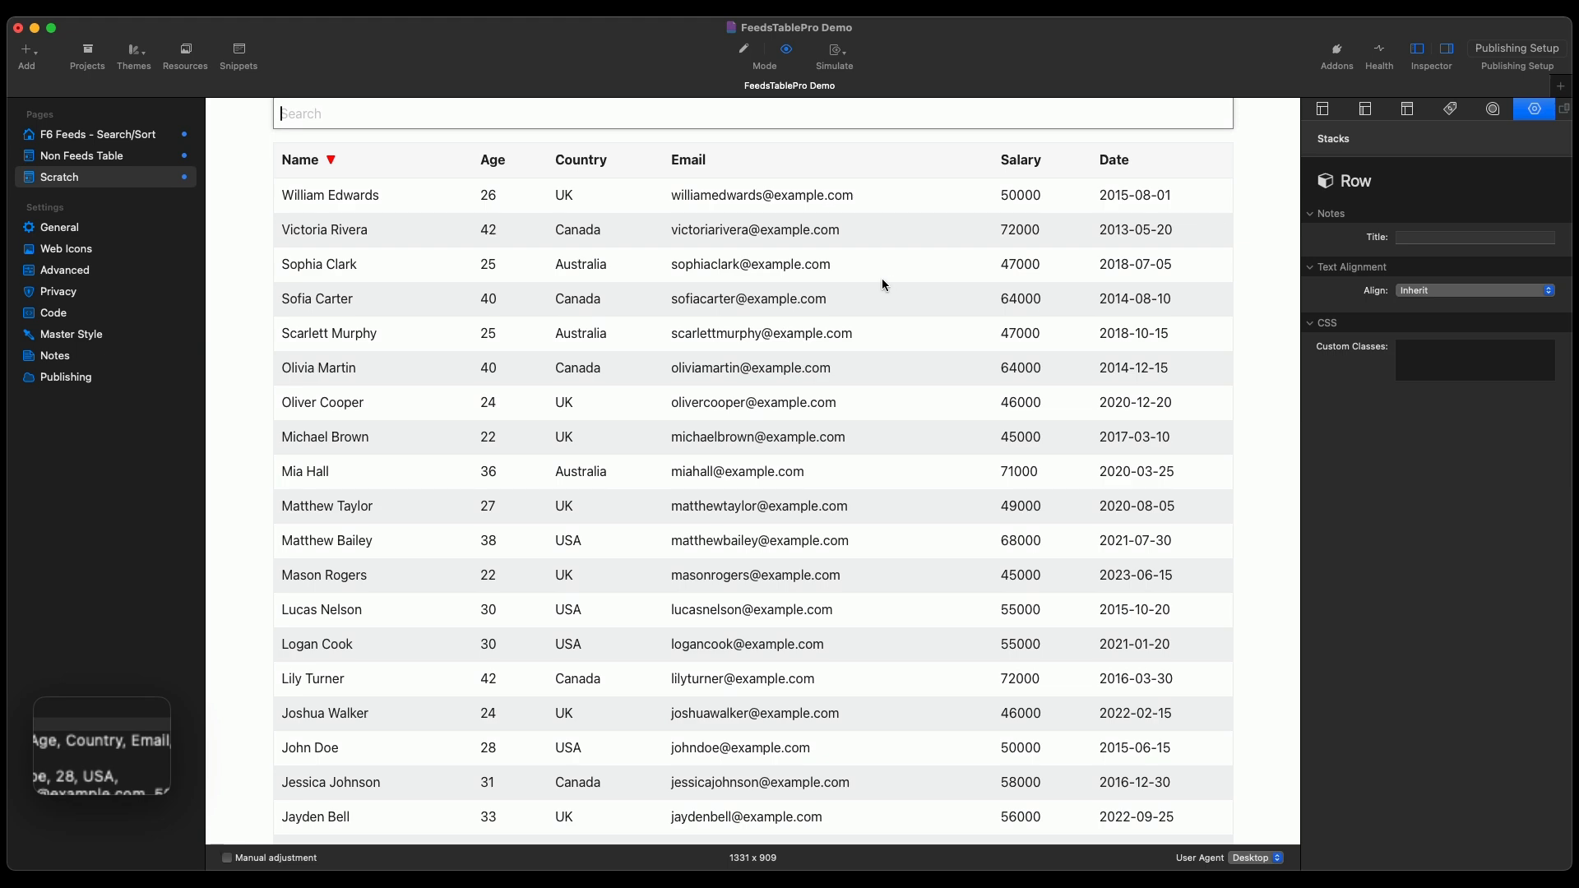
- Return to editing the page and change the first header cell's text to First Name
click(743, 51)
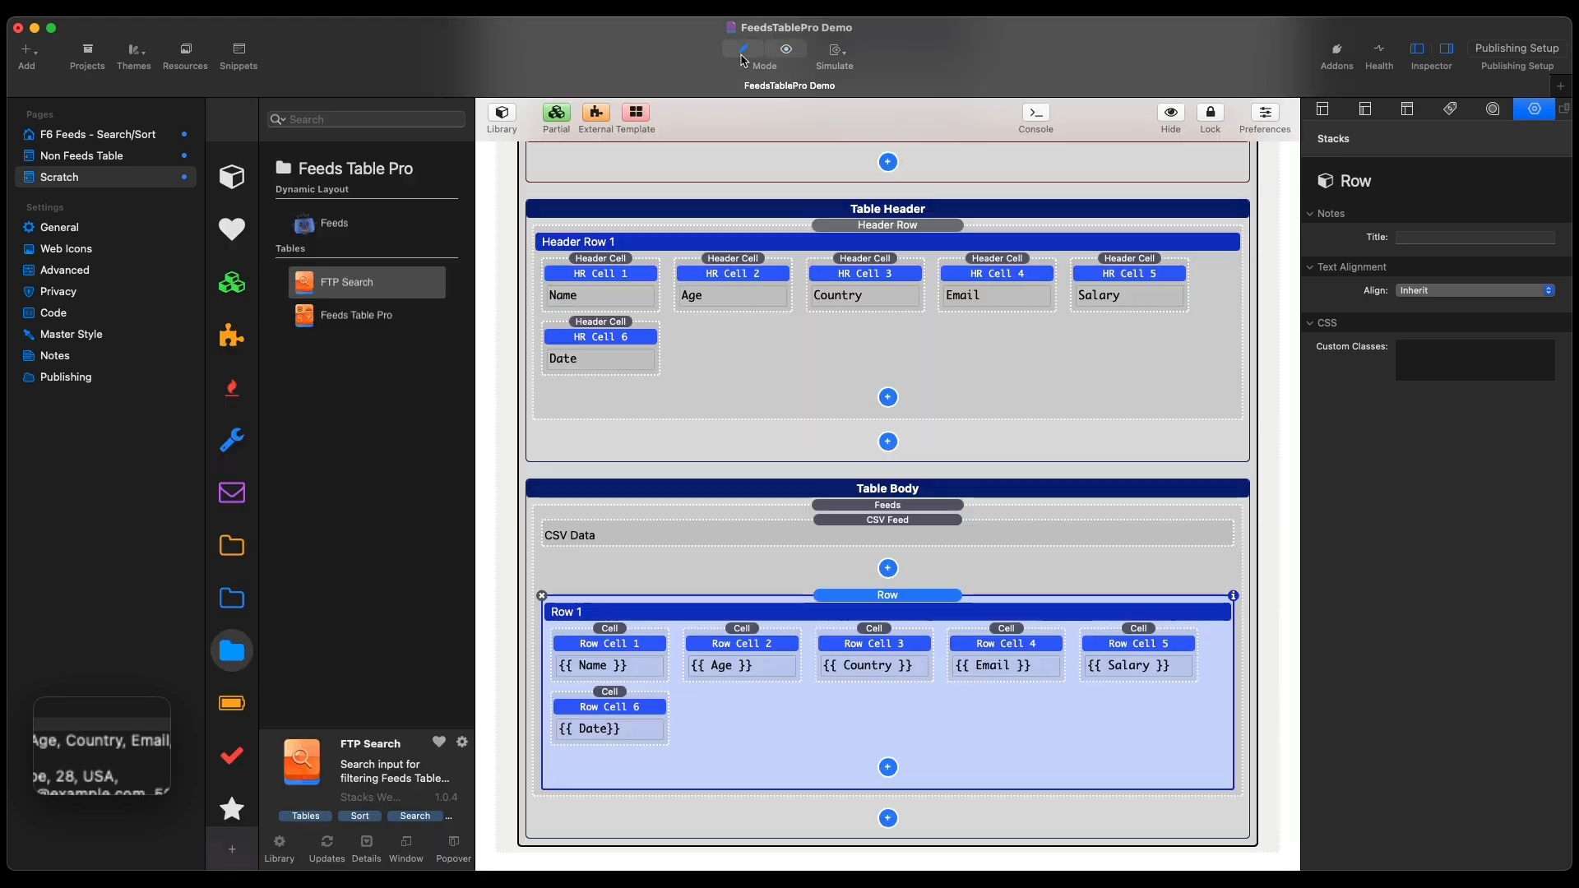
double_click(599, 300)
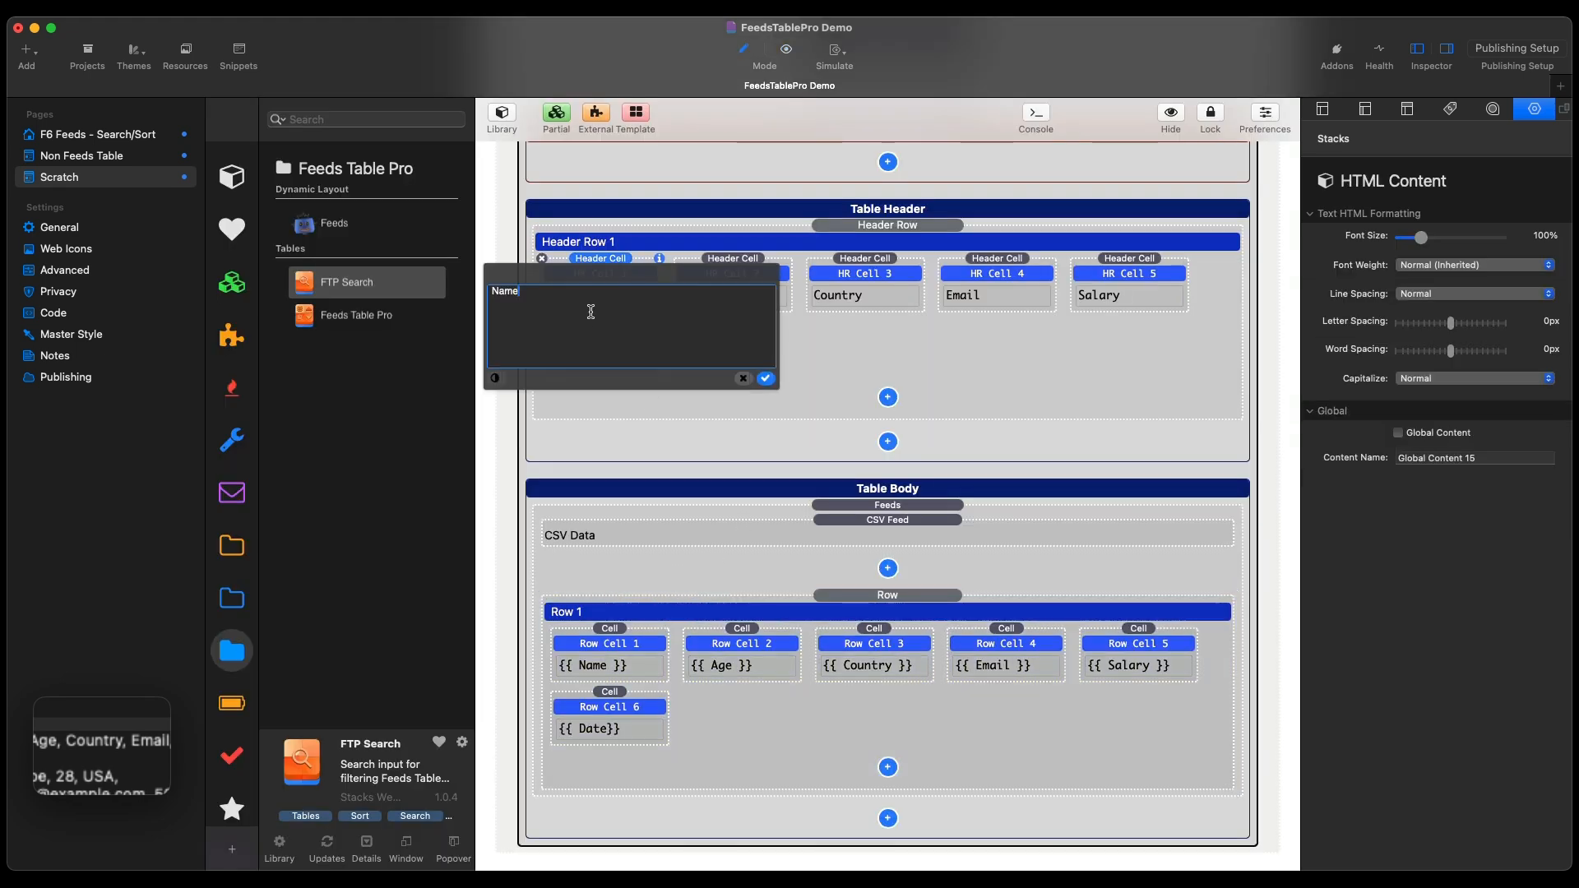
text(First)
click(832, 364)
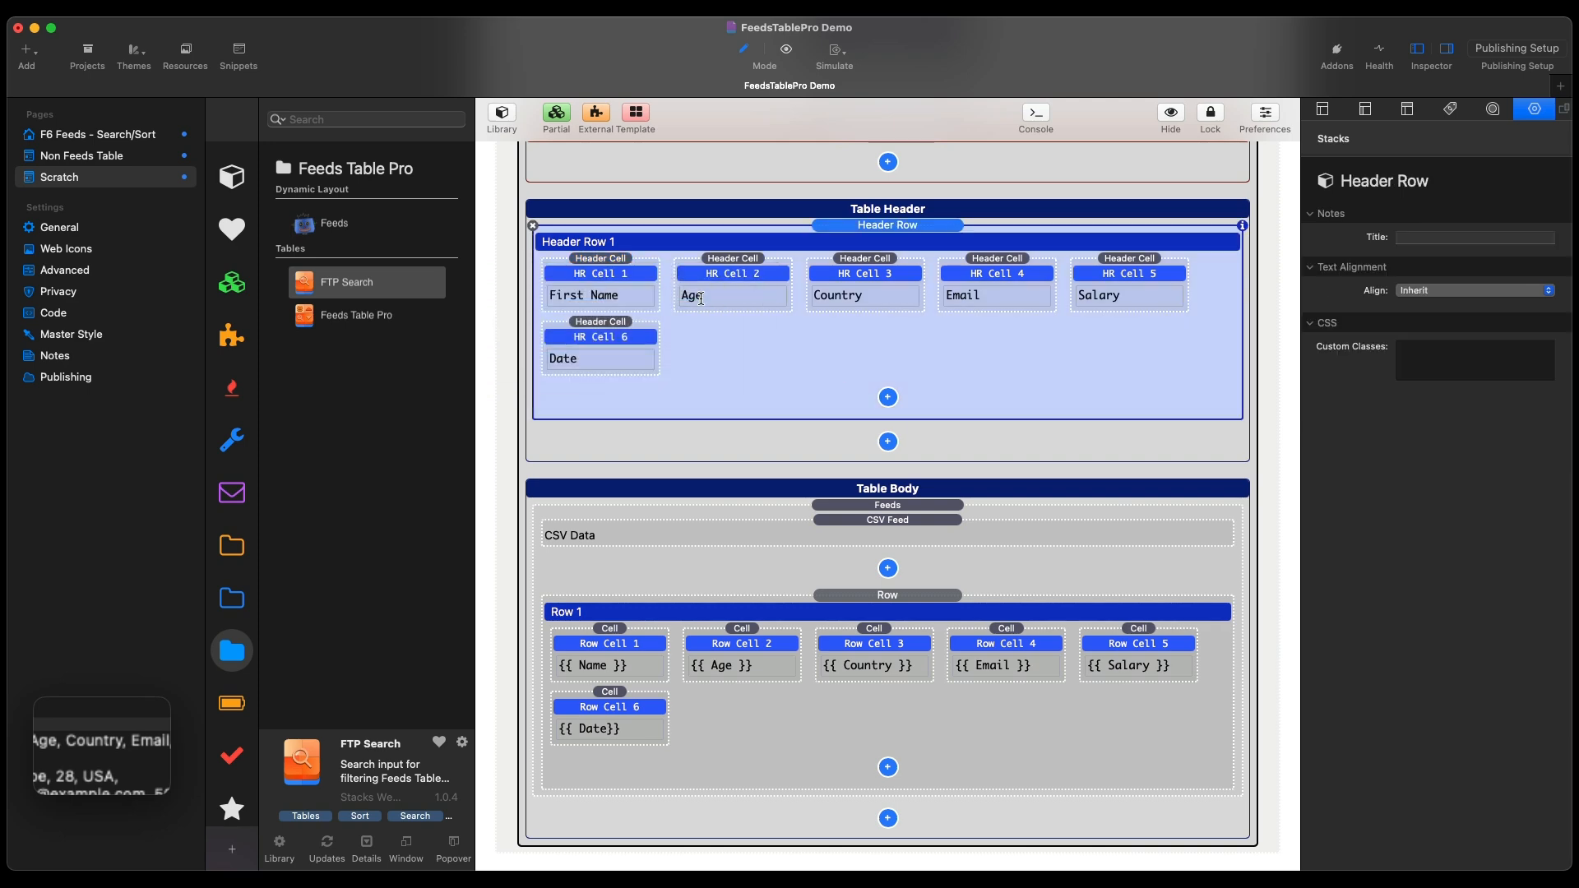
- Duplicate the First Name header cell and set the copy's text to Last Name
click(618, 276)
key(super+d)
double_click(707, 324)
double_click(603, 323)
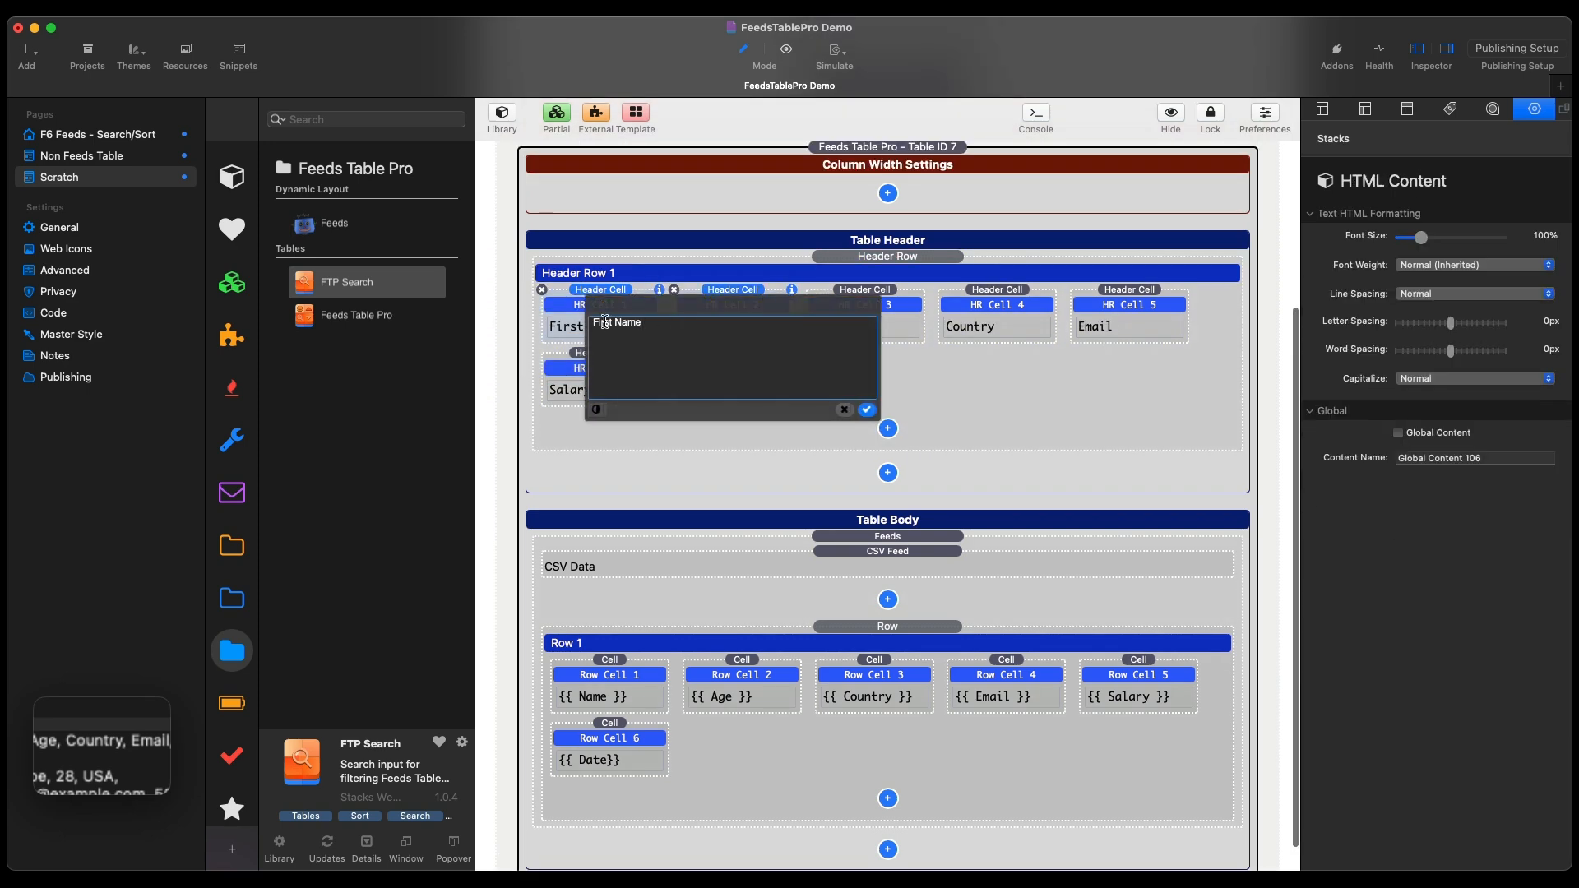
text(Last)
click(649, 457)
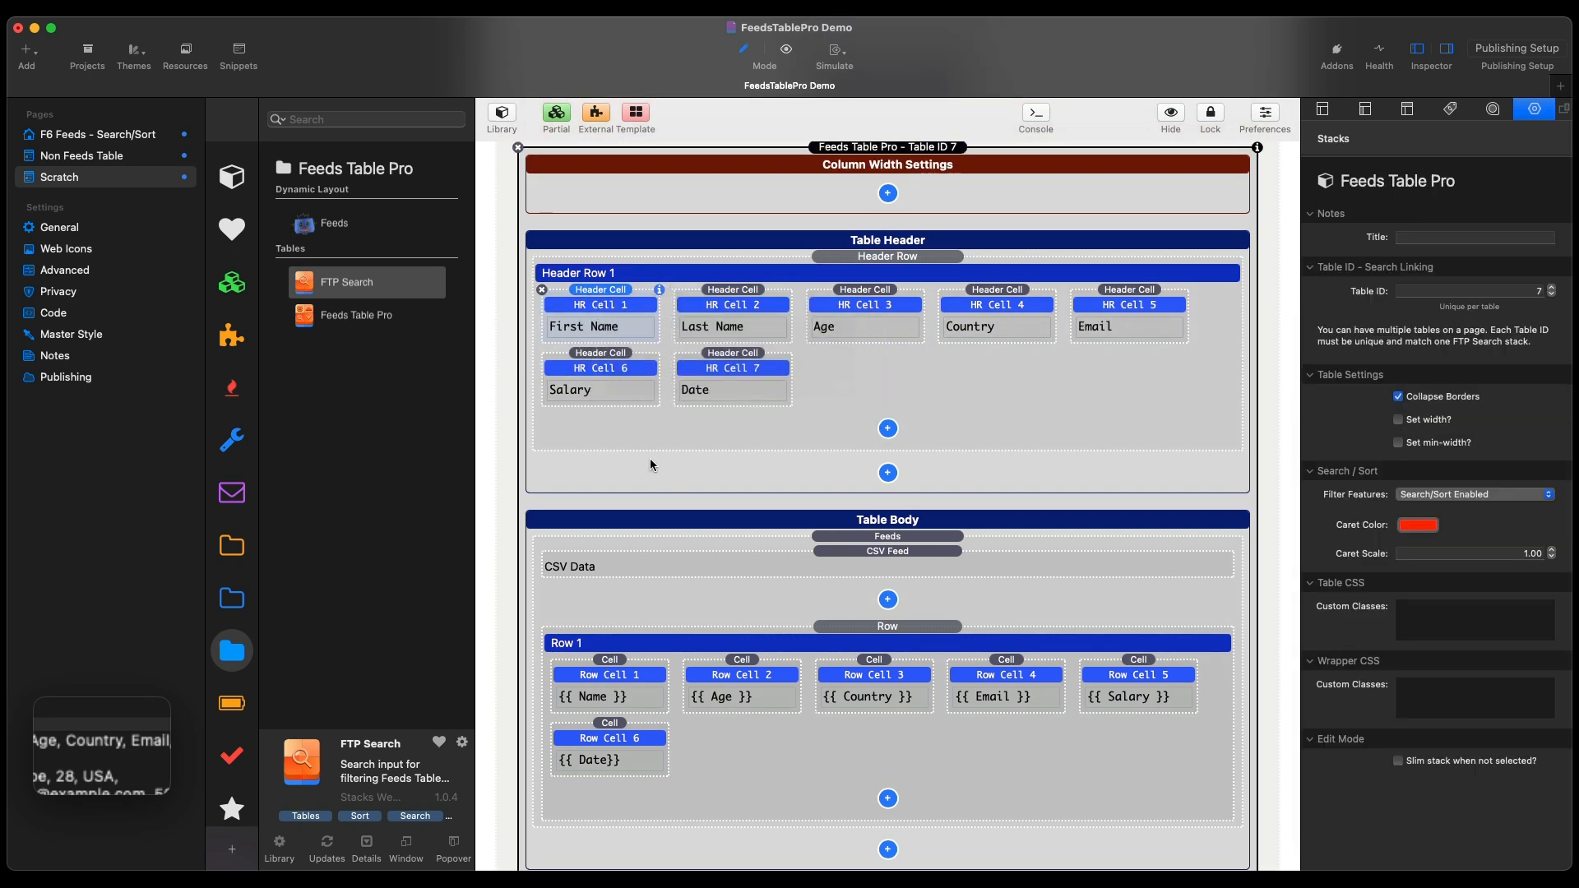
- Copy the name-splitting HTML stack from the F6 Feeds - Search/Sort page into the Scratch page's Table Body, between the CSV Feed and the Row
click(97, 134)
click(712, 847)
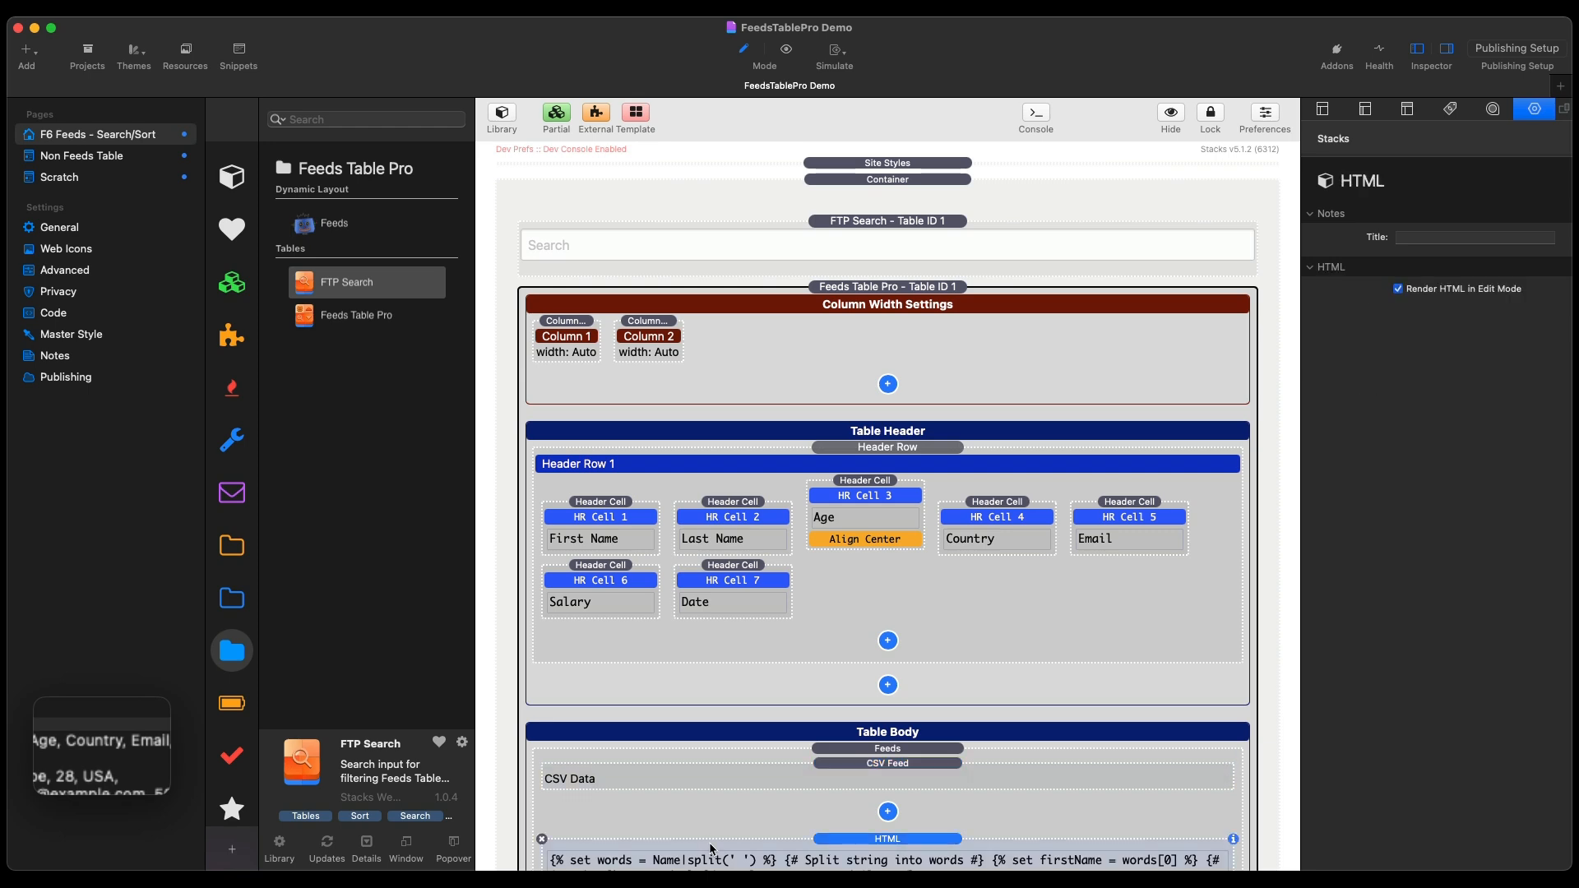
drag(712, 847, 938, 635)
double_click(588, 648)
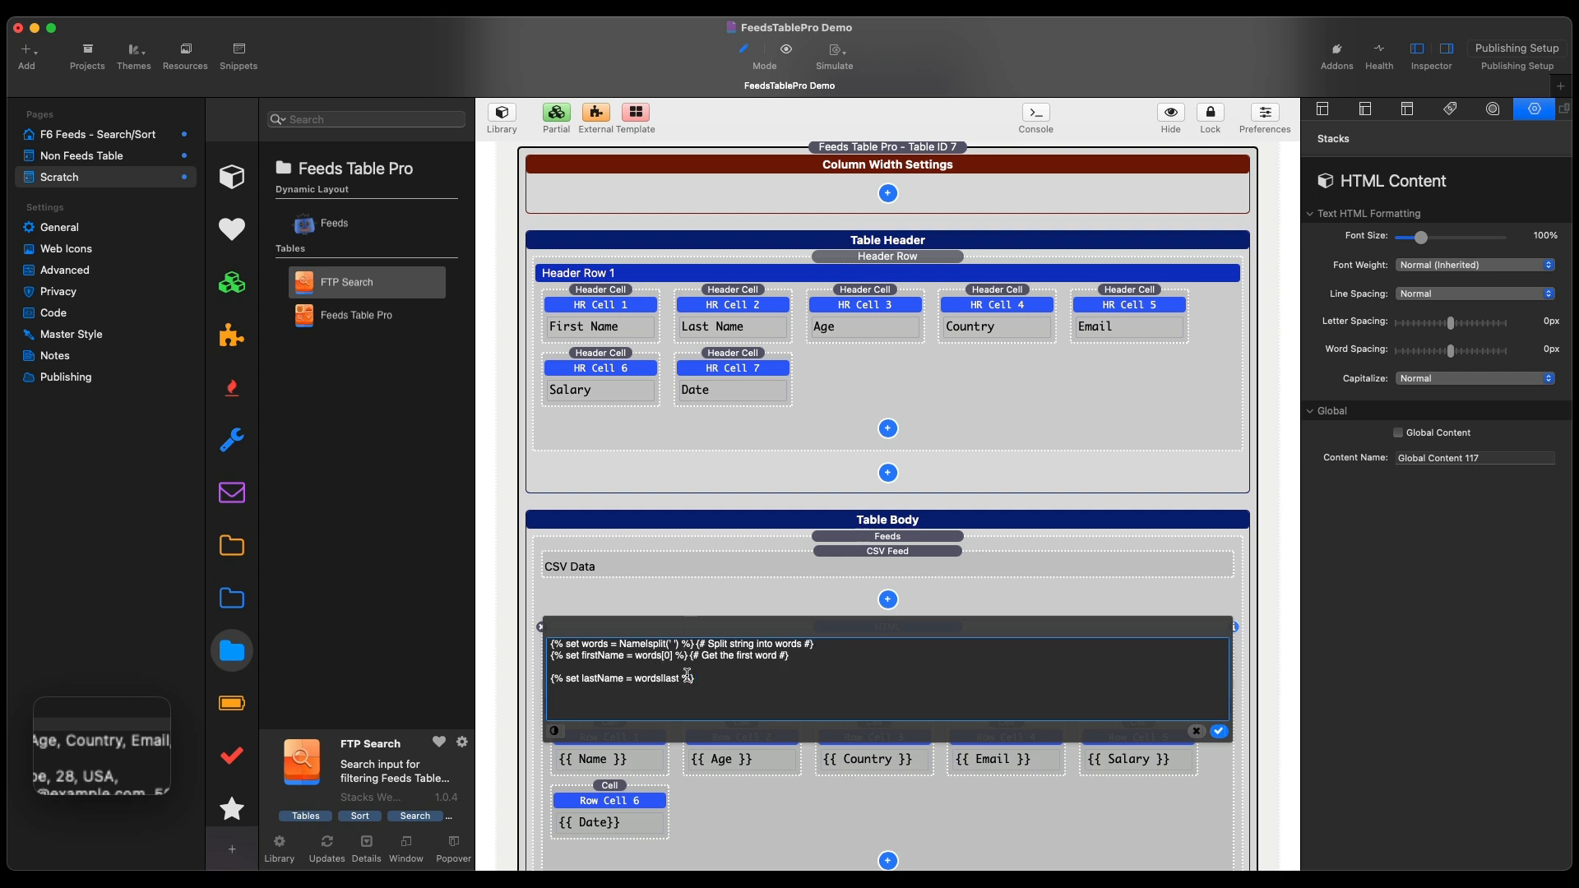
click(666, 567)
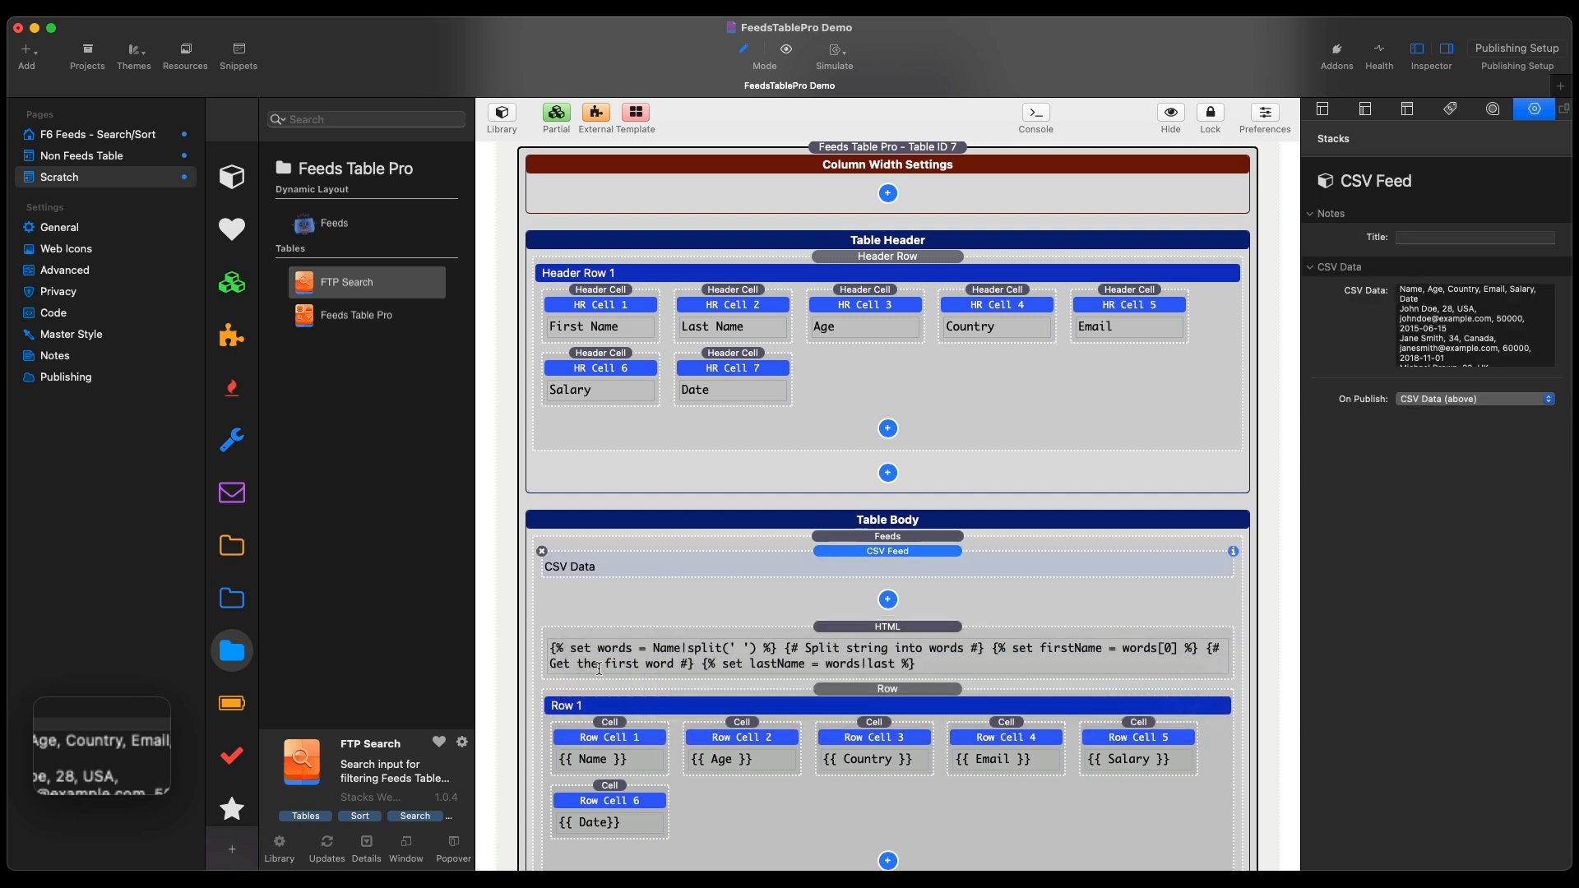
scroll(790, 641, down, 2)
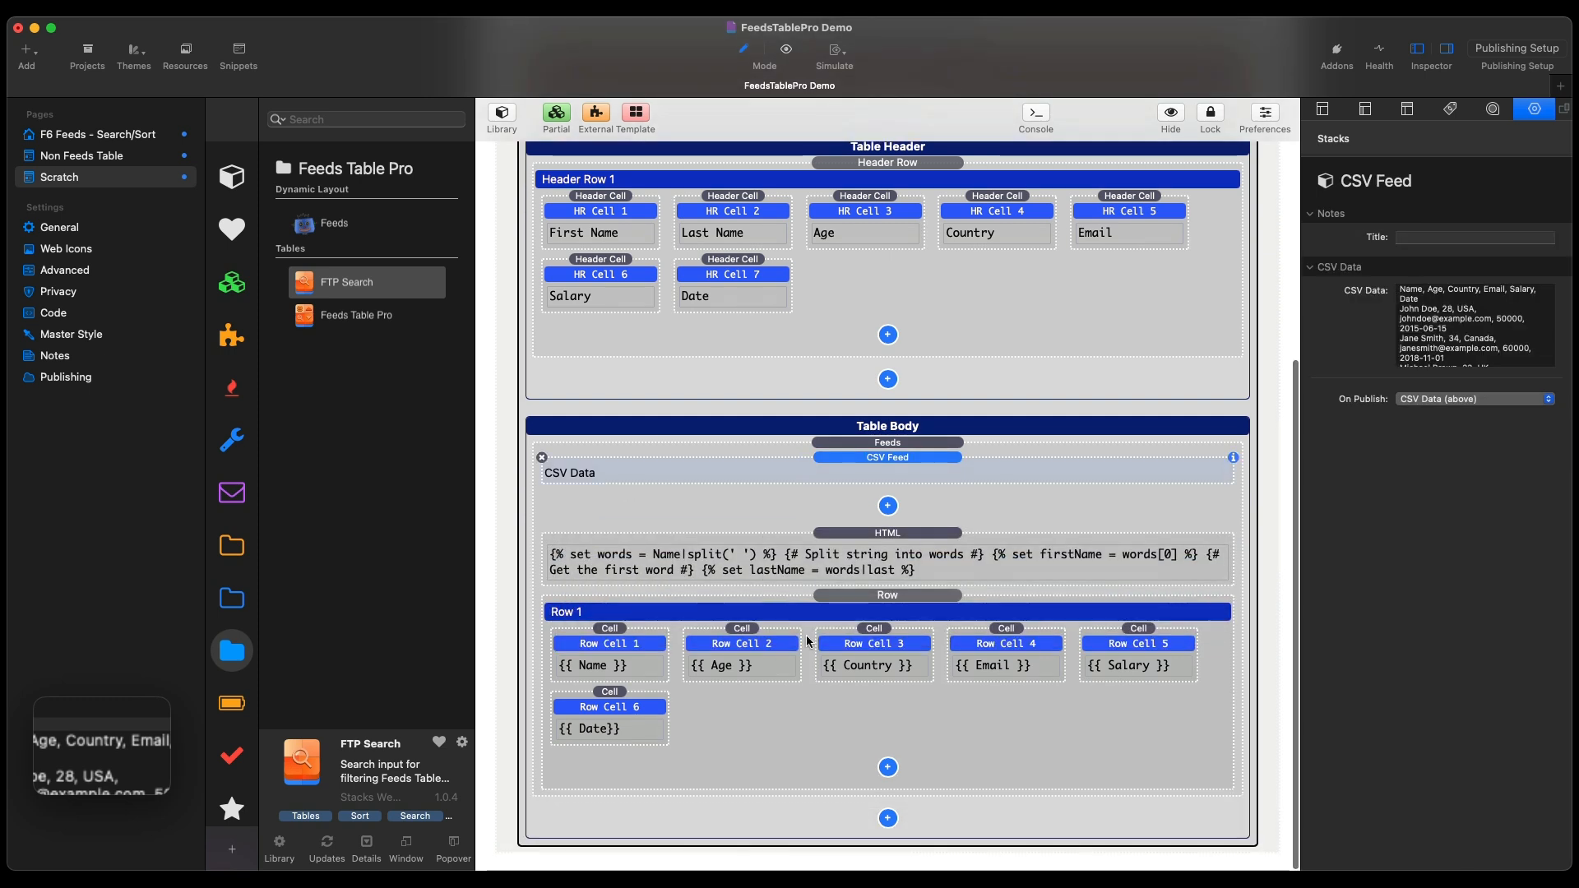
- Duplicate the {{ Name }} cell in the body row and set Row Cell 1 to {{ firstName }}
click(607, 664)
key(super+d)
double_click(606, 665)
click(503, 661)
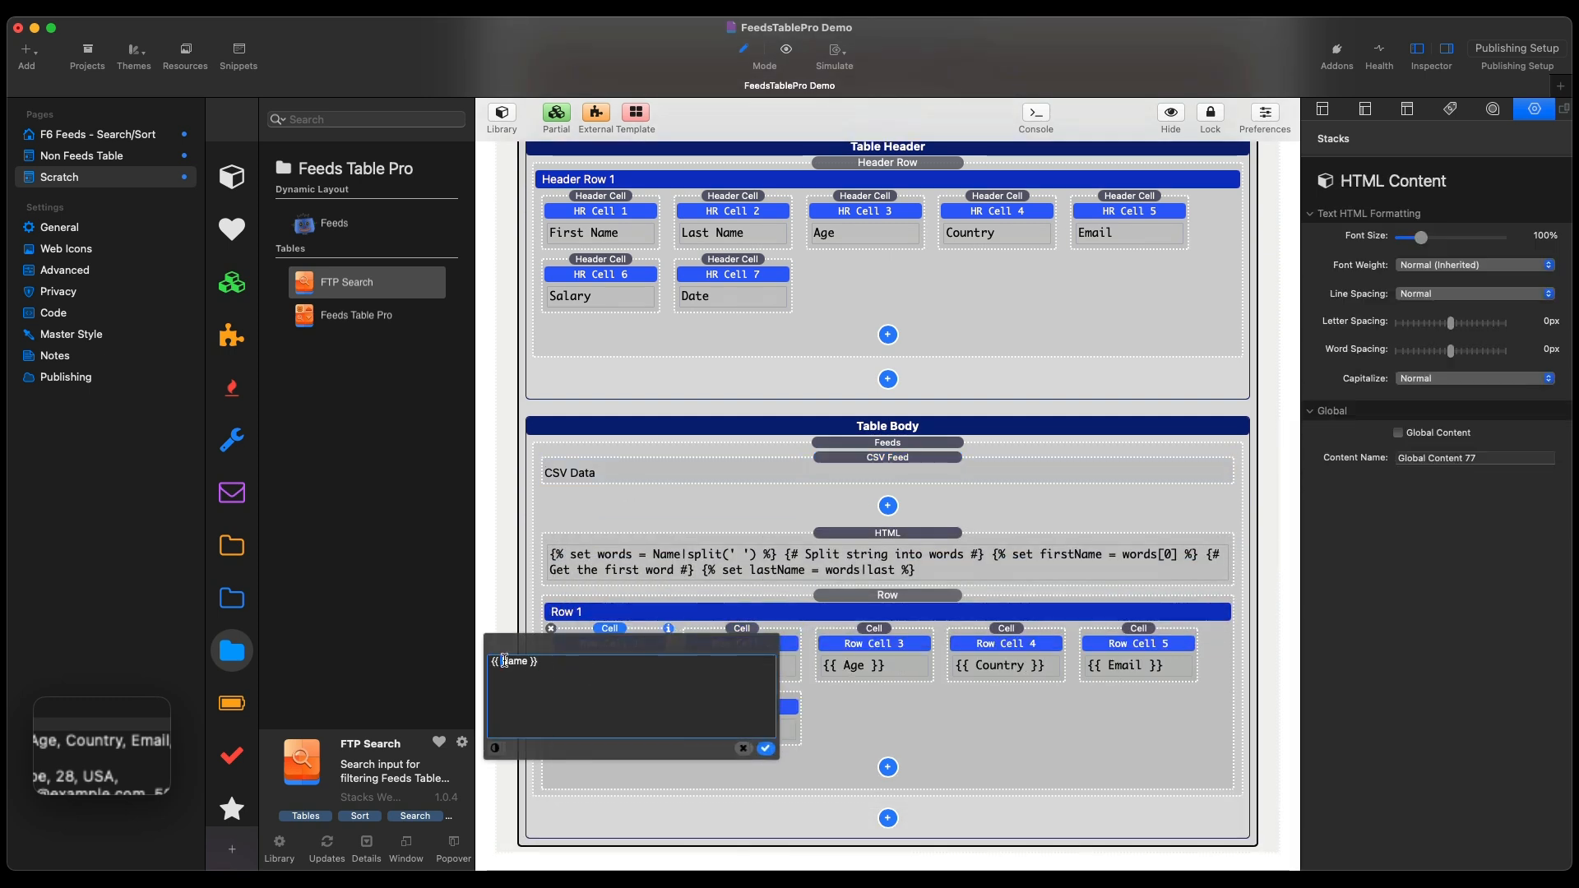
text(first)
click(855, 679)
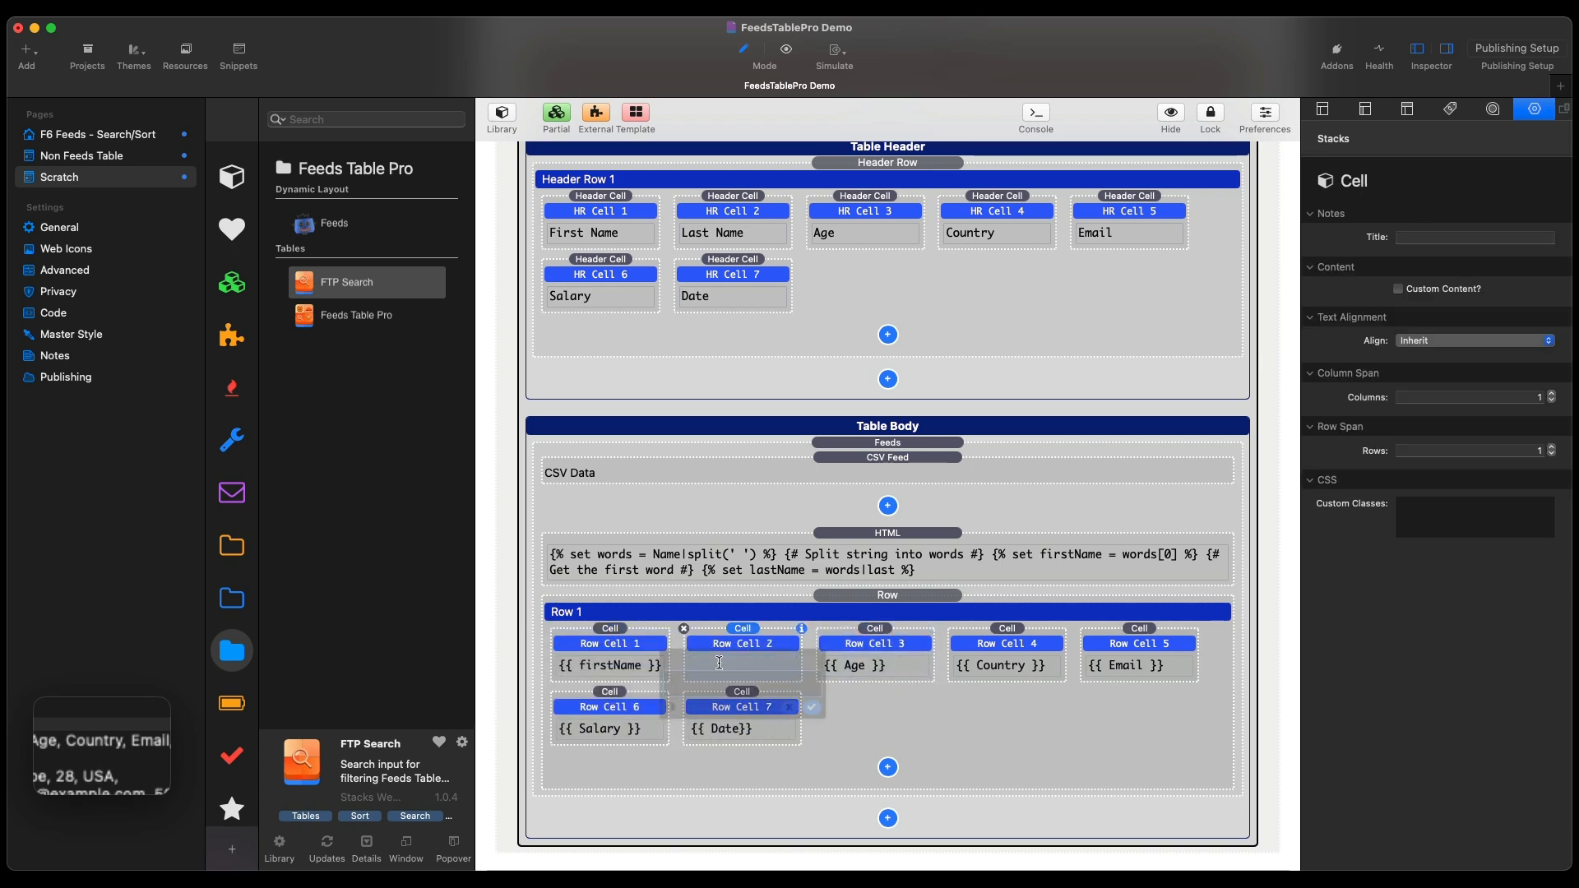
- Set Row Cell 2 in the table body to {{ lastName }}
double_click(732, 664)
click(613, 661)
text(lastName }})
click(700, 555)
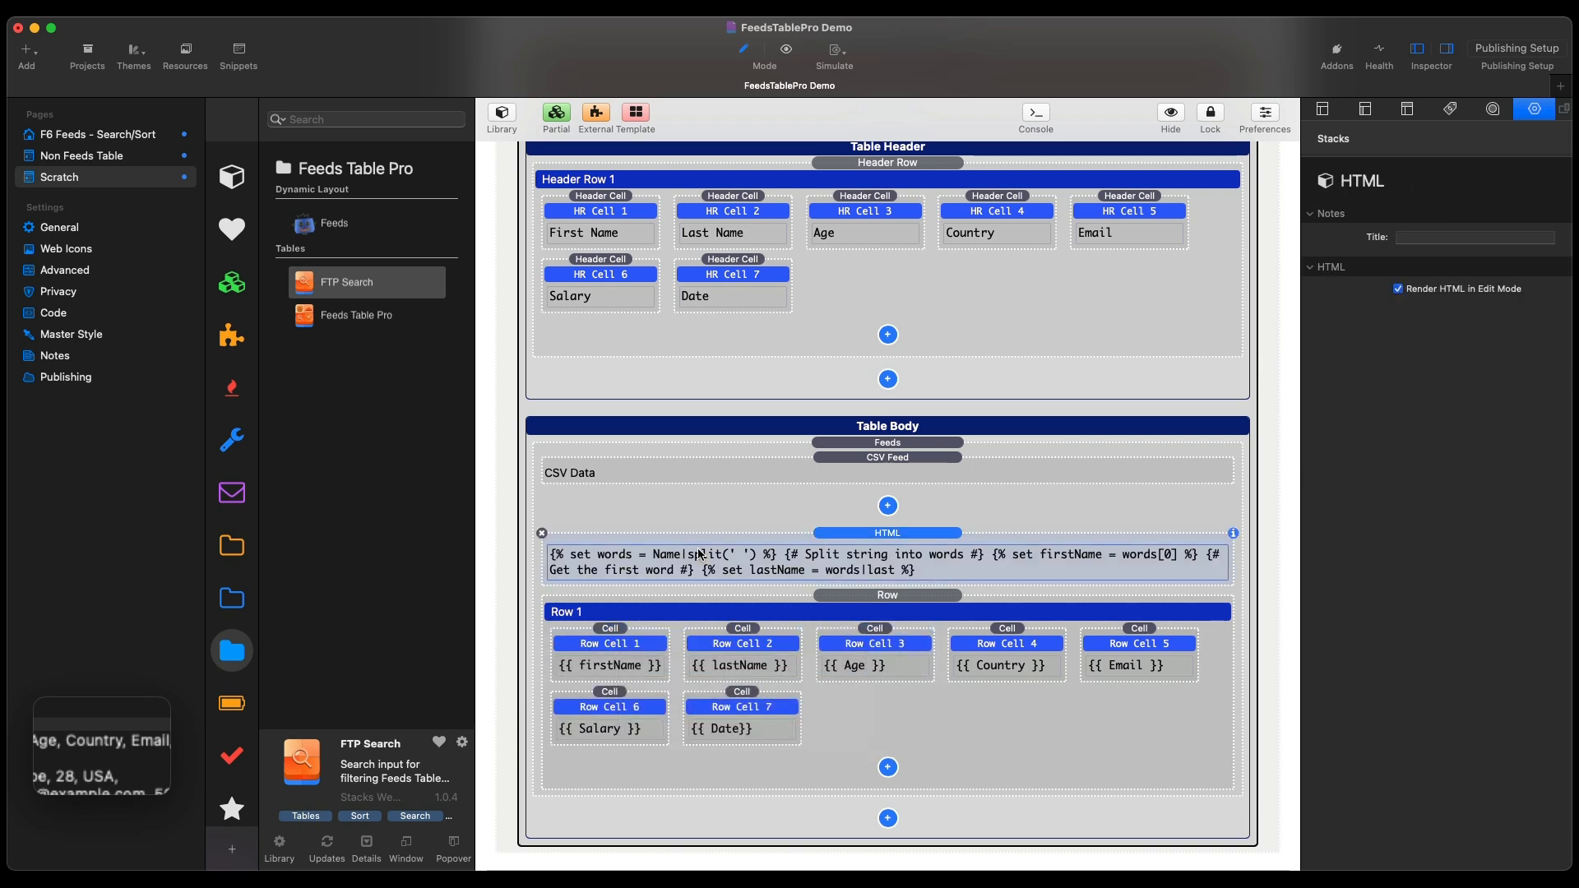
- Preview the table with split names and sort it by Last Name and First Name, finishing with First Name ascending
click(786, 49)
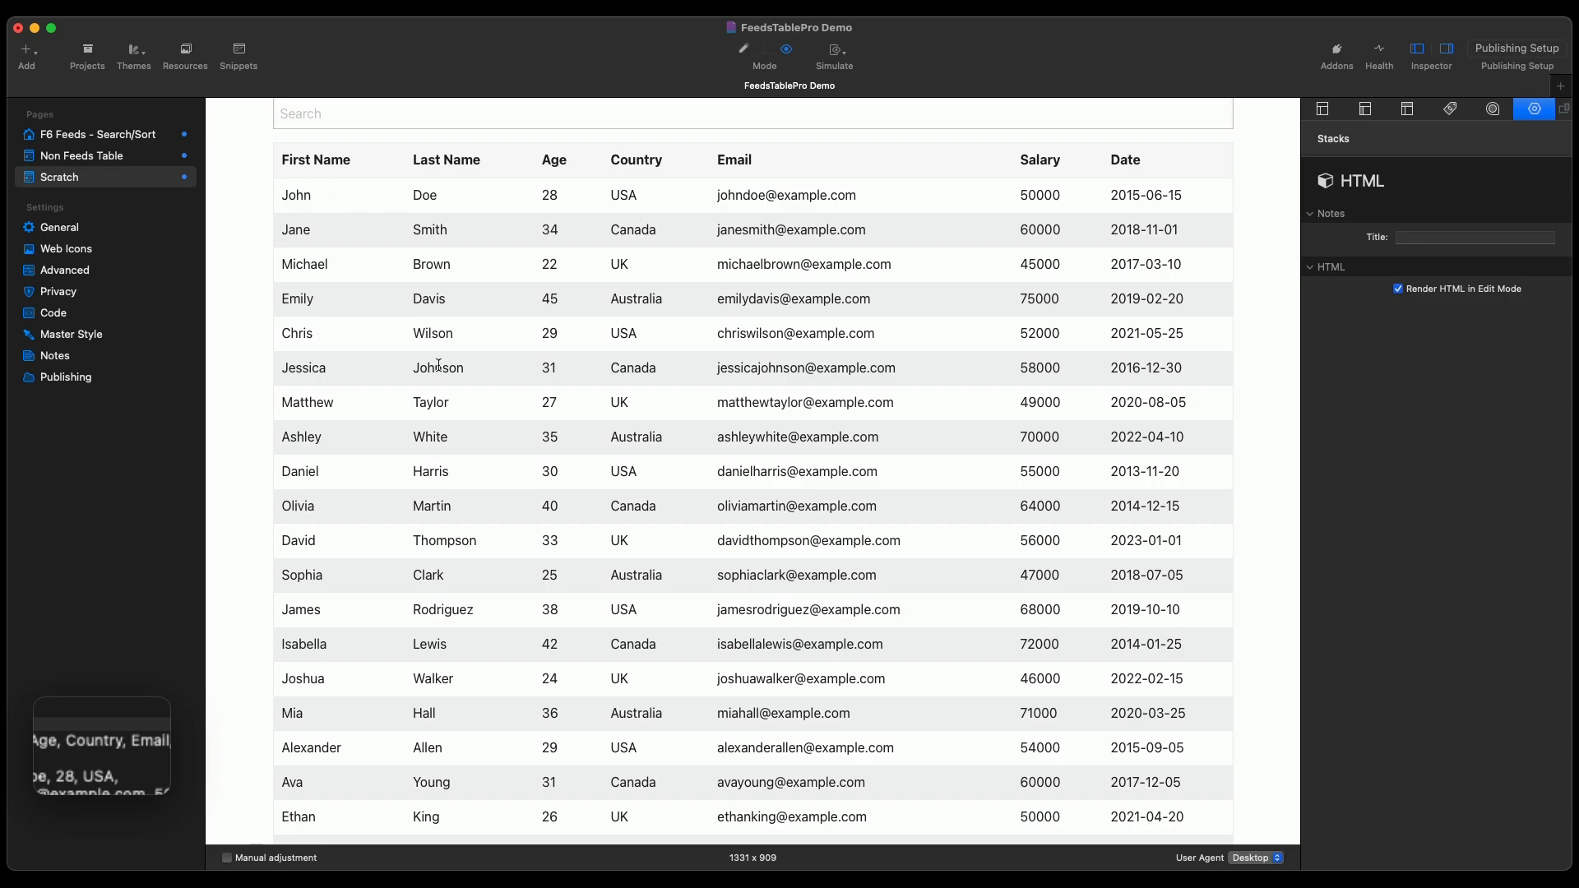
scroll(438, 364, down, 10)
scroll(437, 367, up, 10)
click(453, 169)
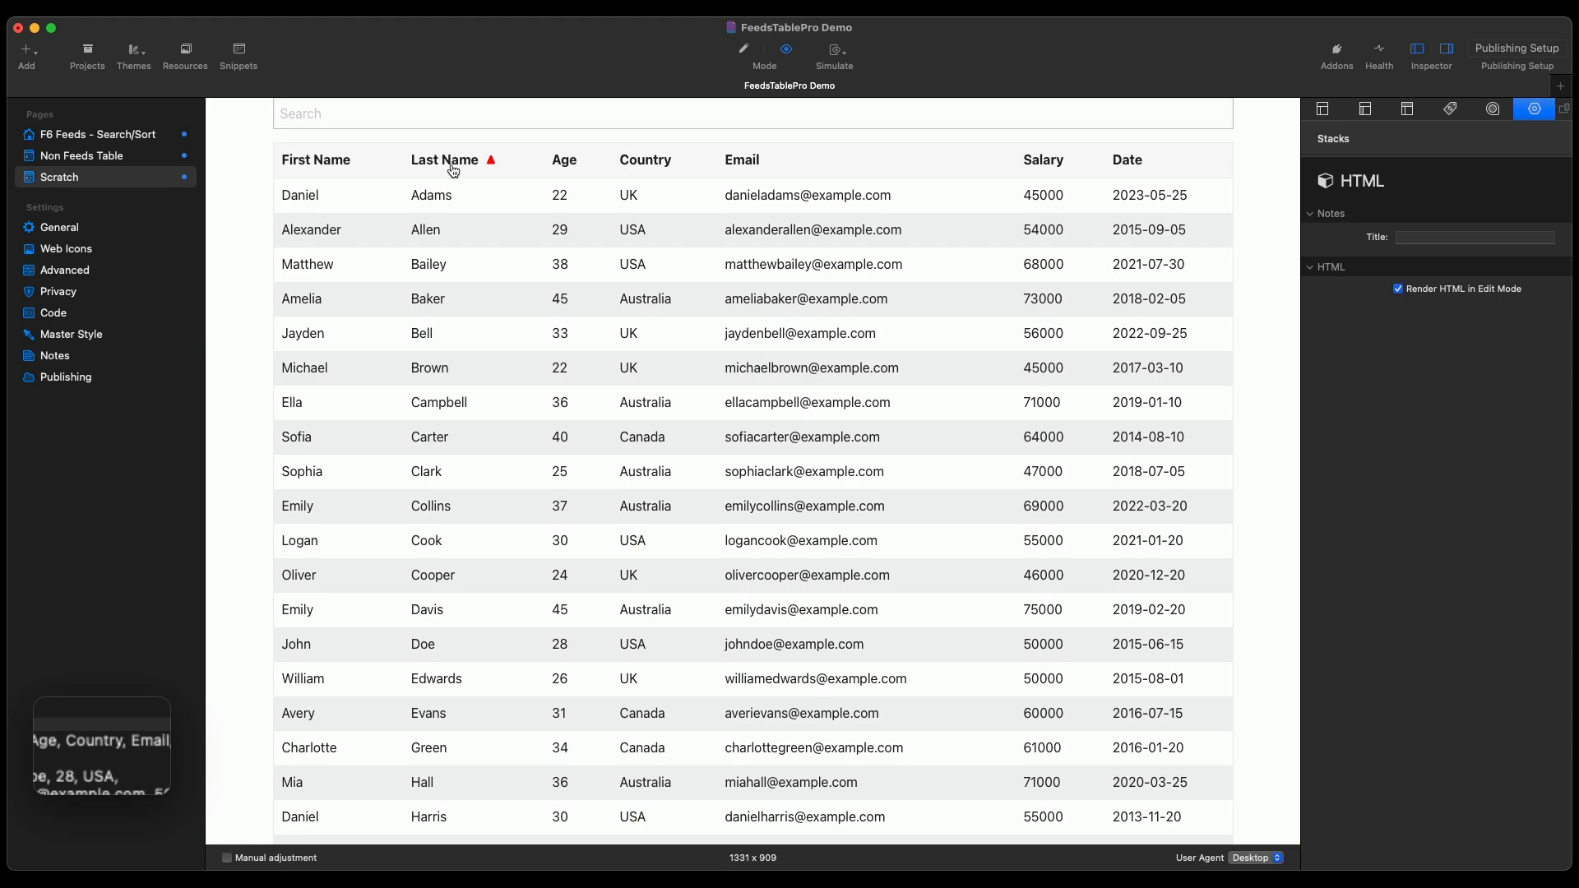
click(454, 169)
click(453, 168)
click(329, 163)
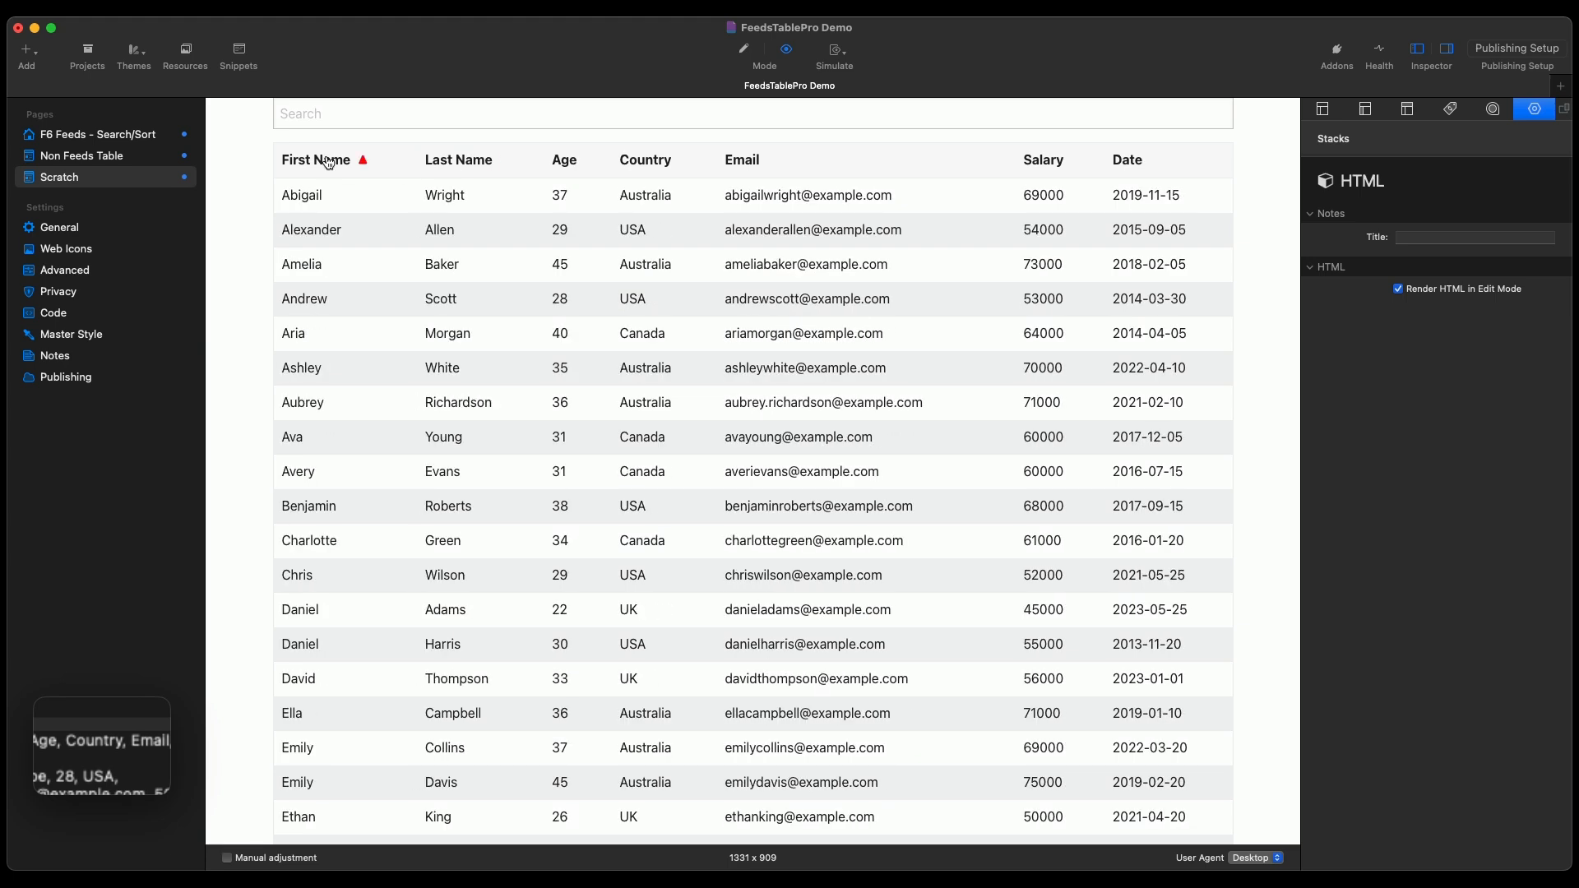
click(419, 164)
click(303, 161)
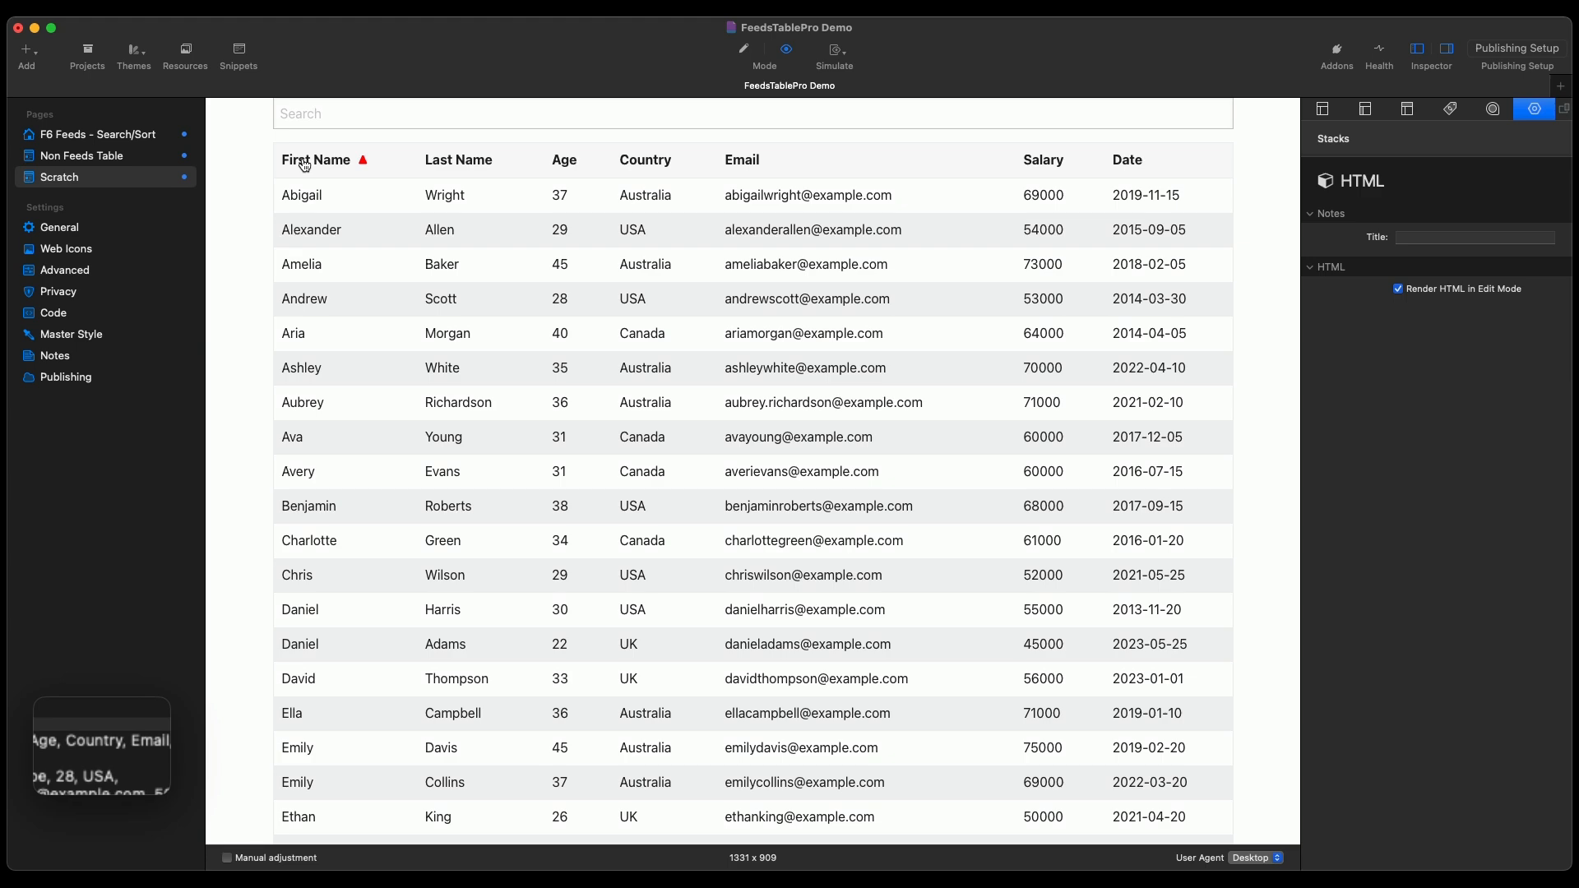
- Replace the Scratch page's Salary row cell with the F6 Feeds page's {{ '$' ~ Salary | number_format(0, '.', ',') }} cell and preview the table
click(747, 51)
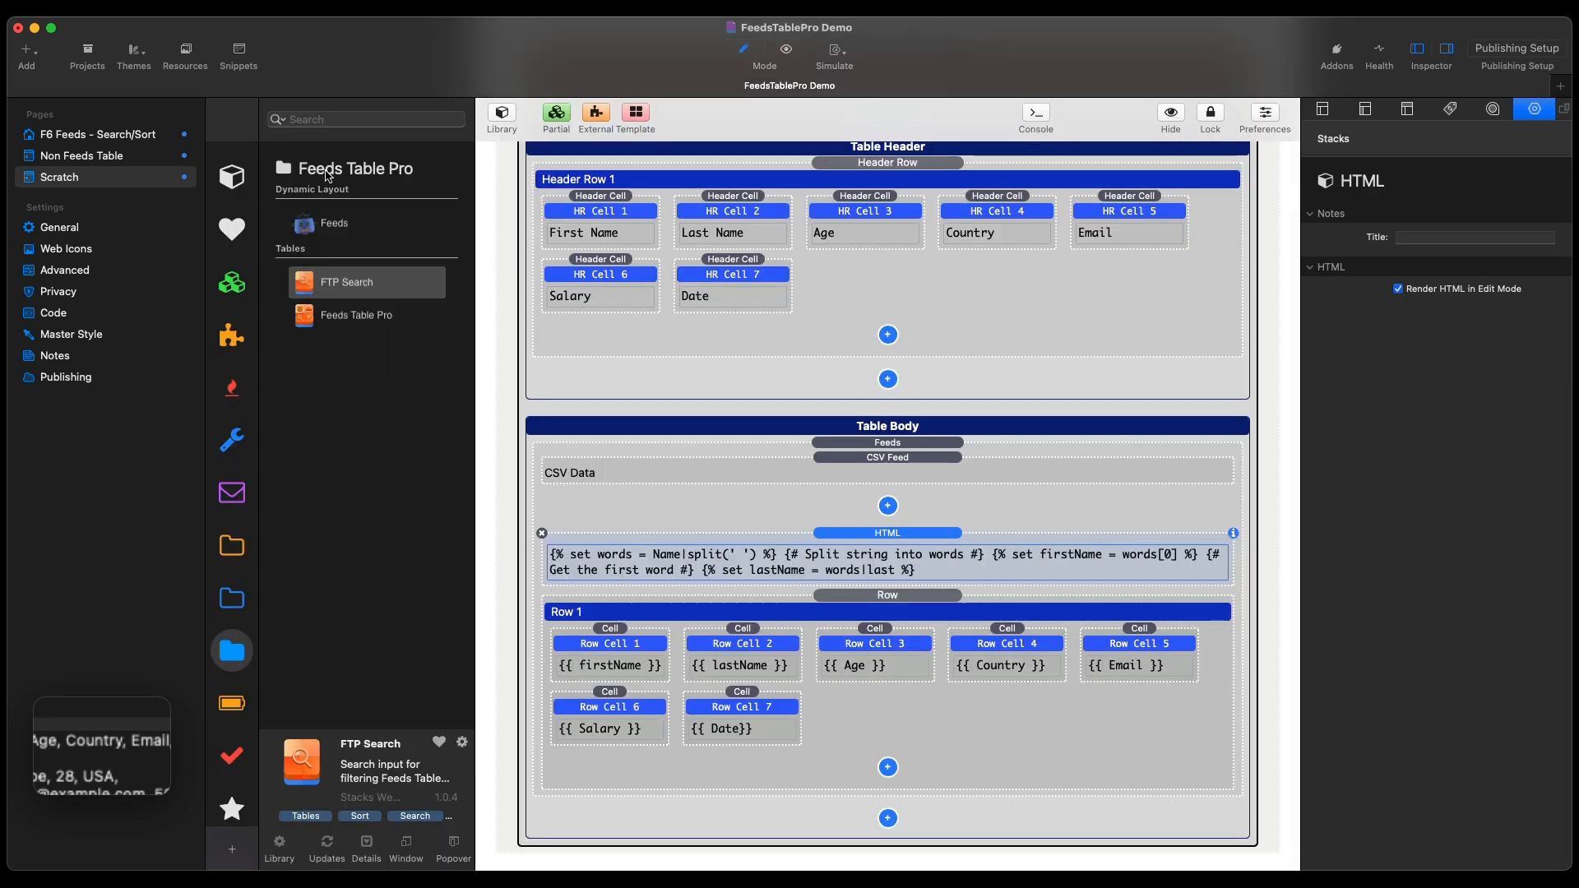
click(95, 138)
scroll(902, 638, down, 5)
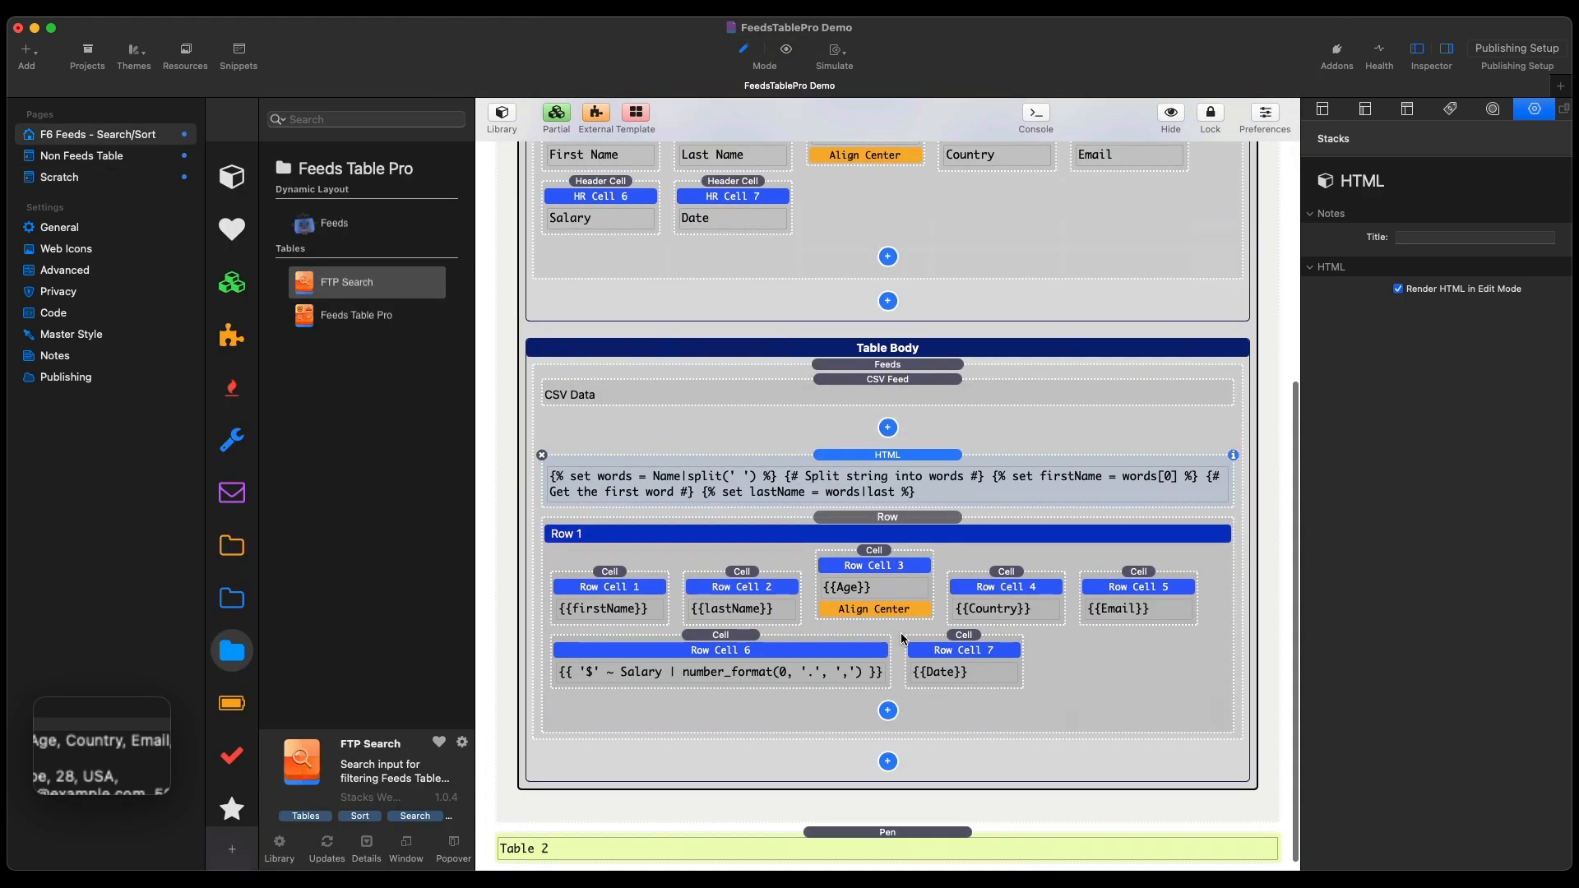
click(771, 656)
click(144, 181)
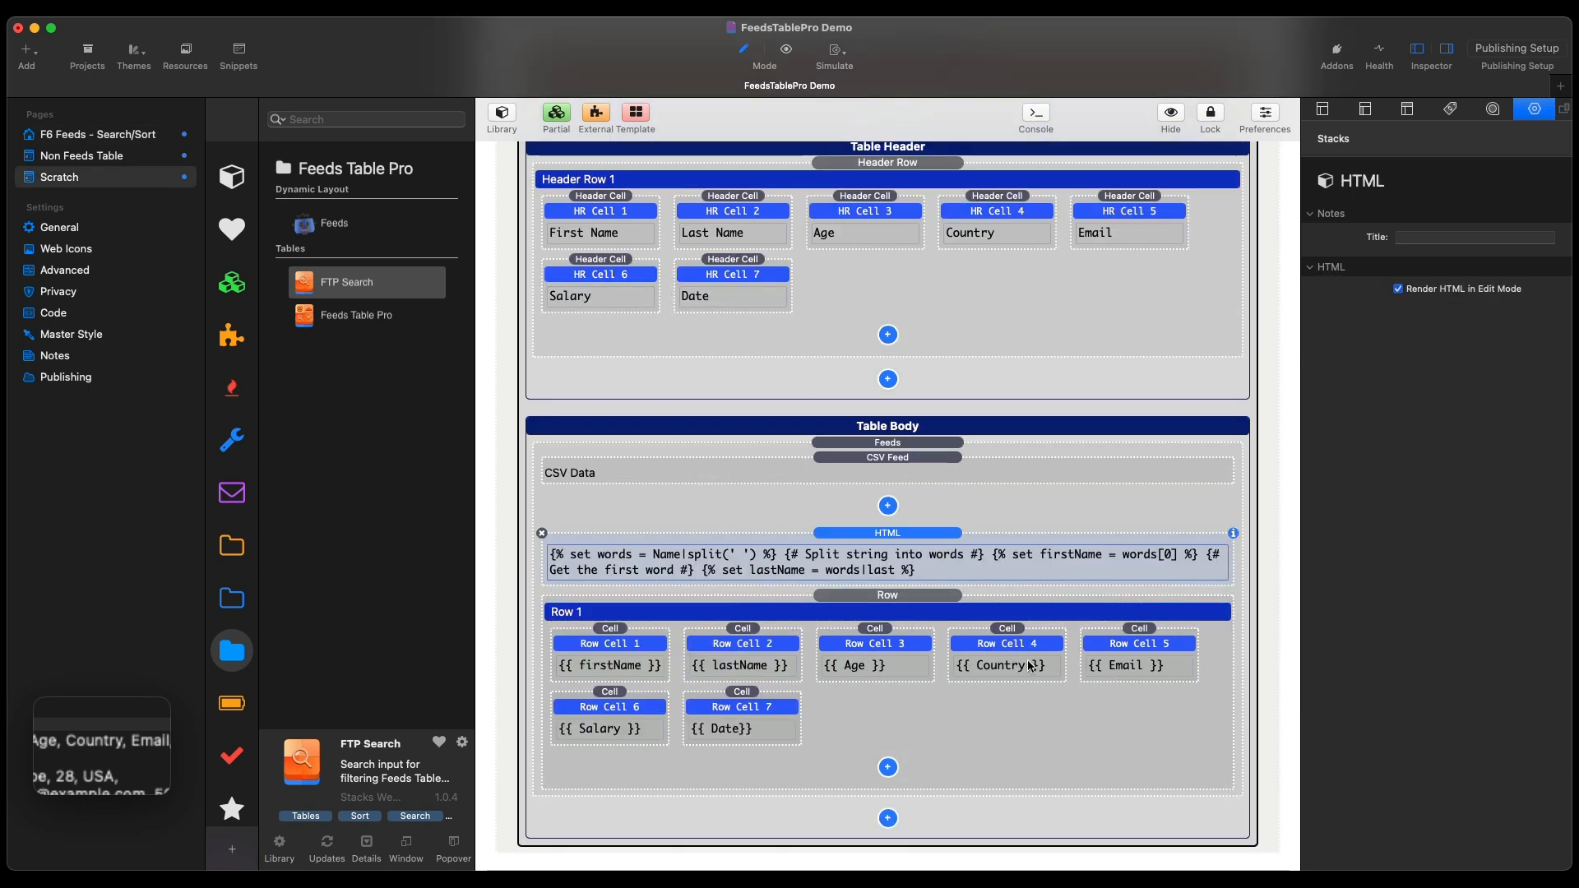
click(599, 734)
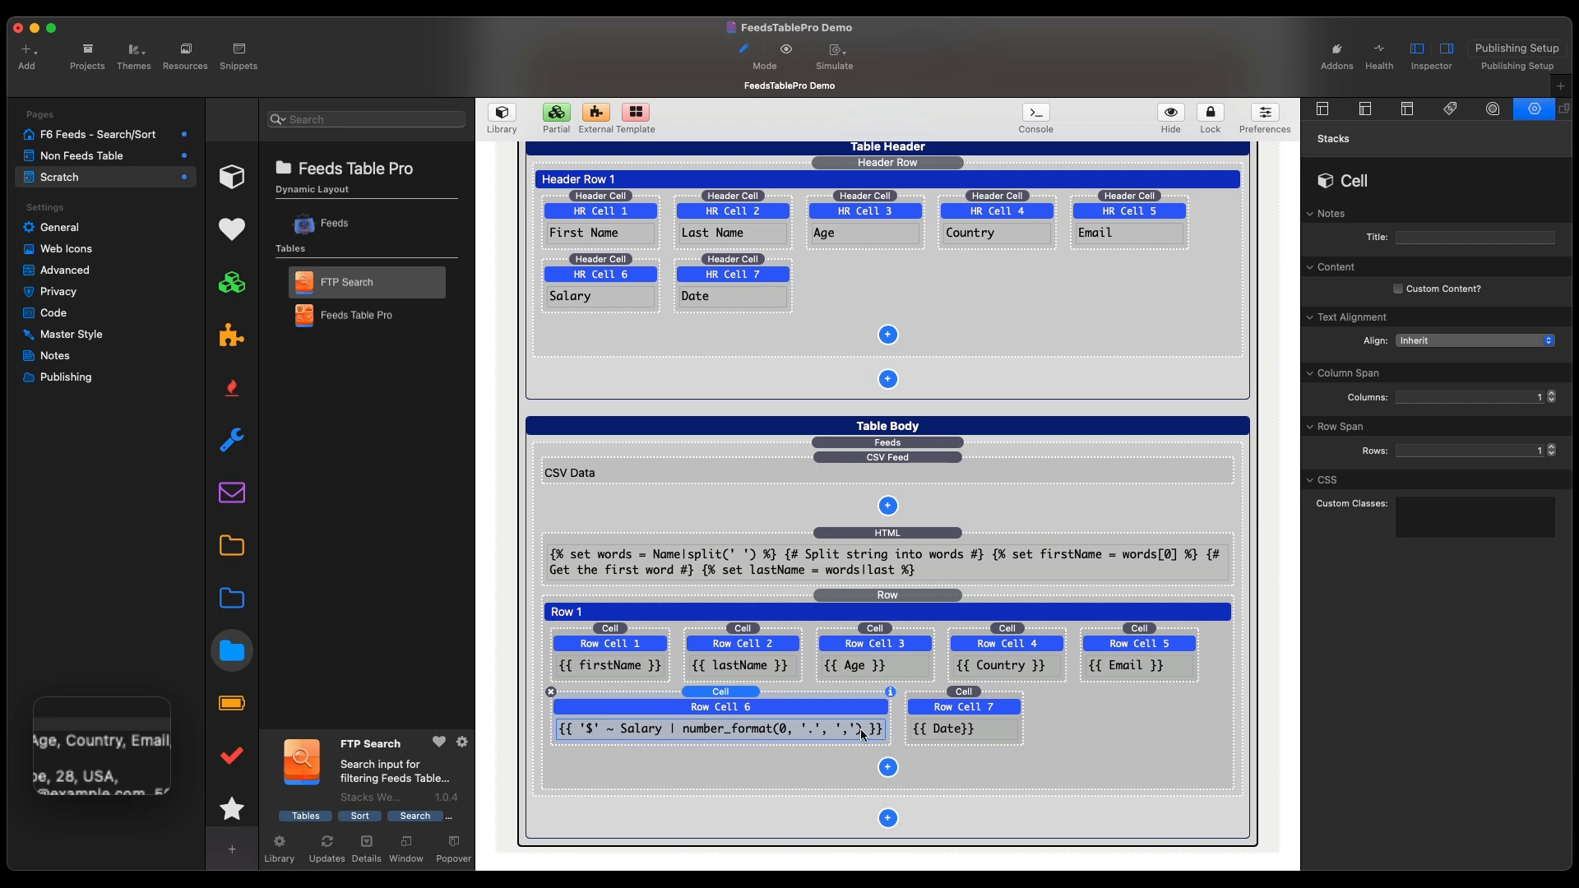
click(788, 51)
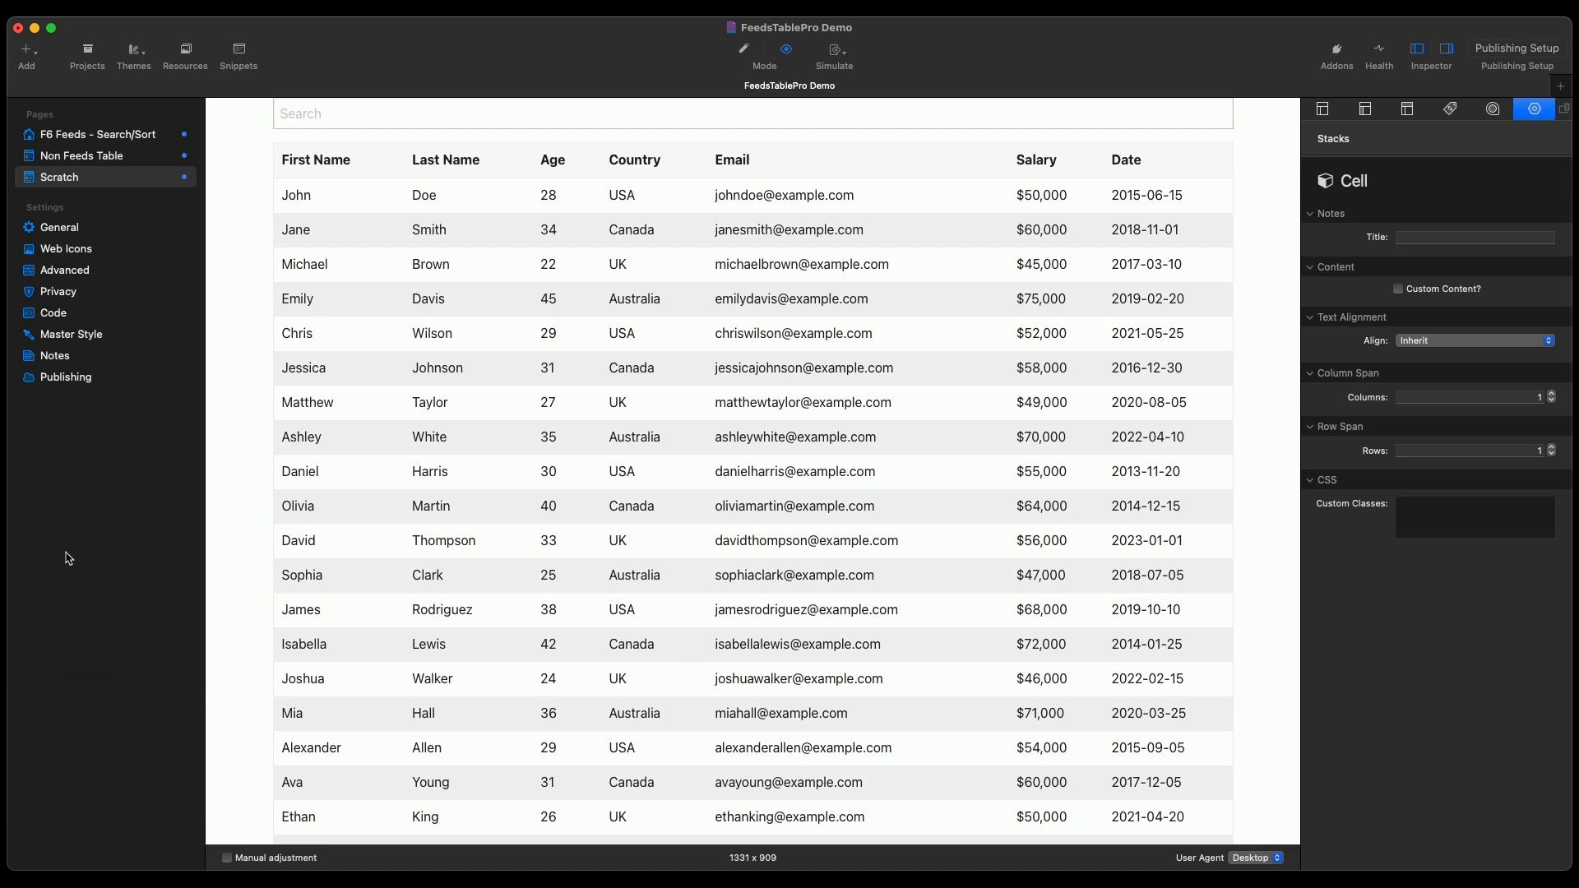
- Sort the previewed table by Salary in both directions, finishing with ascending order
click(1056, 165)
click(1057, 165)
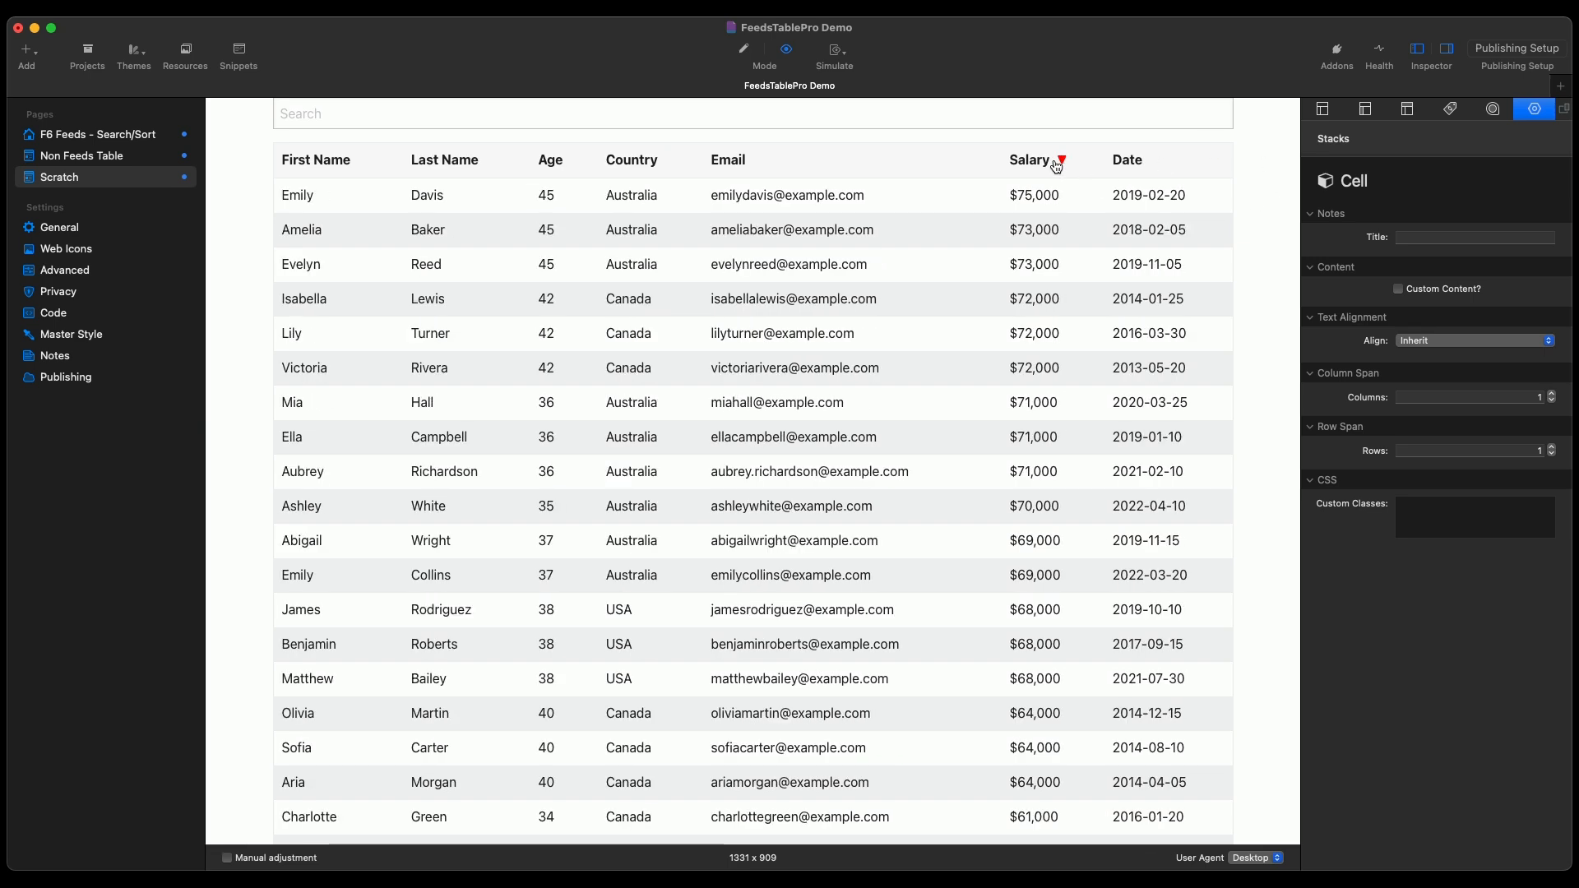
click(1057, 165)
click(1057, 165)
click(1057, 164)
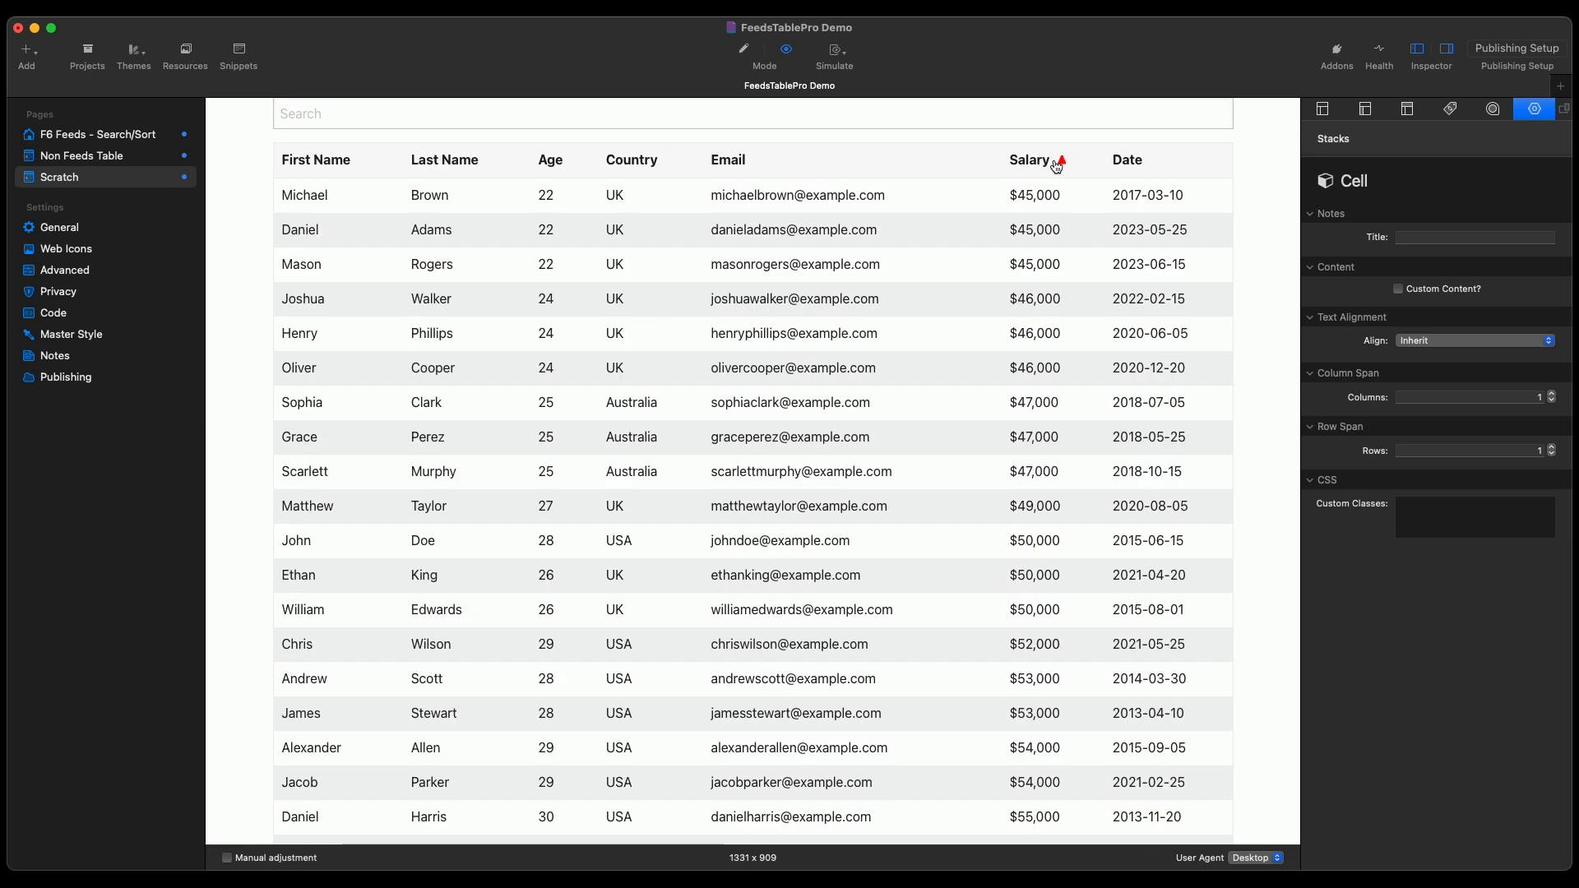
- Search the previewed table for 50,000 and clear the search
click(762, 122)
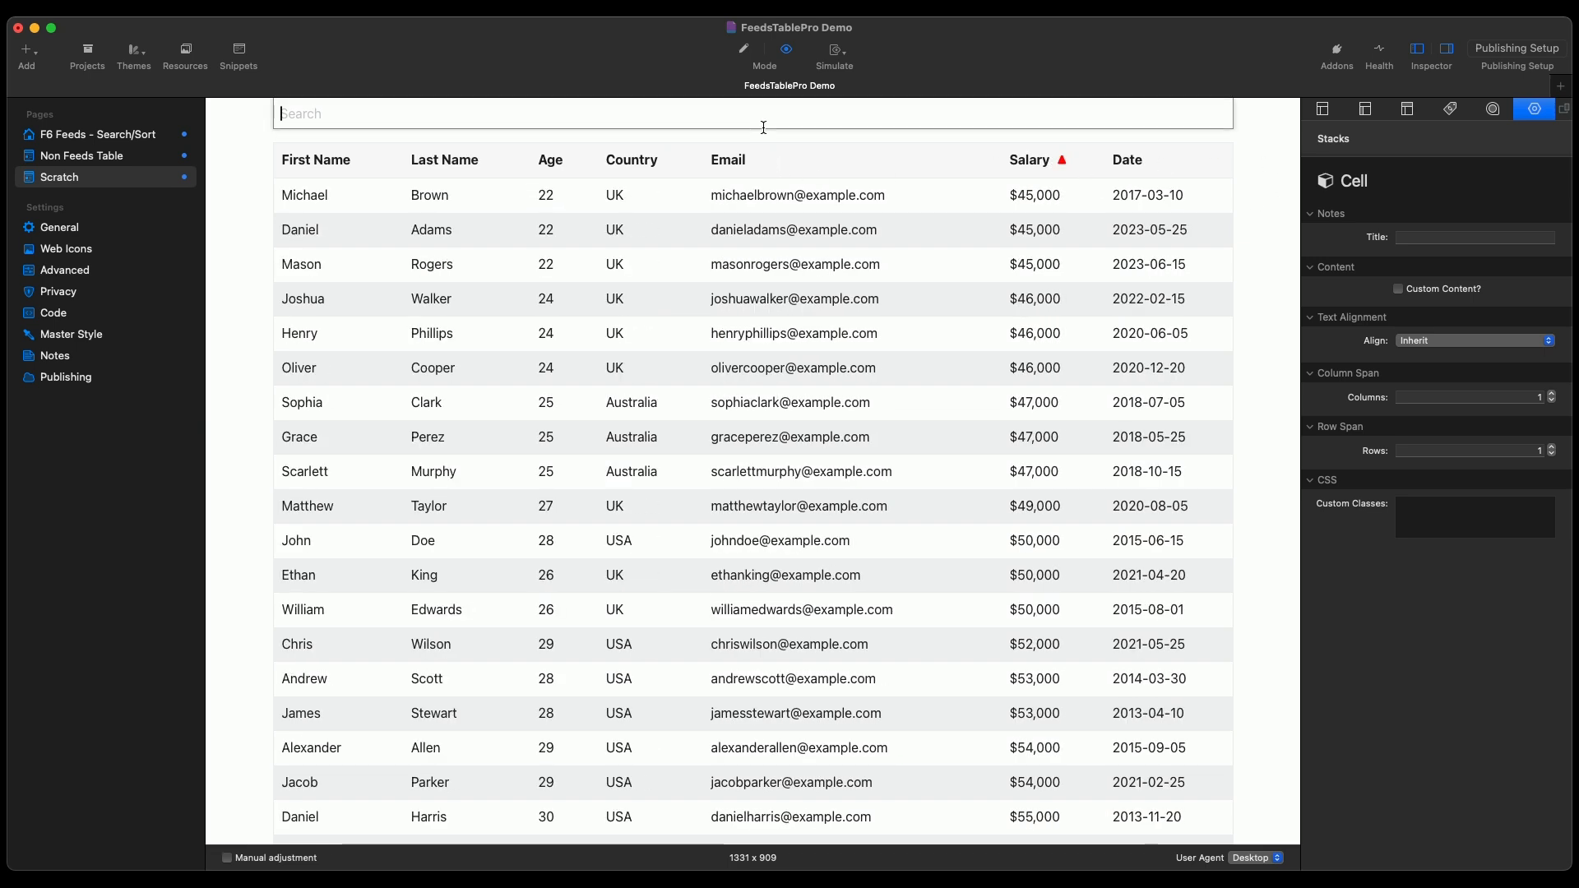
text(50,00)
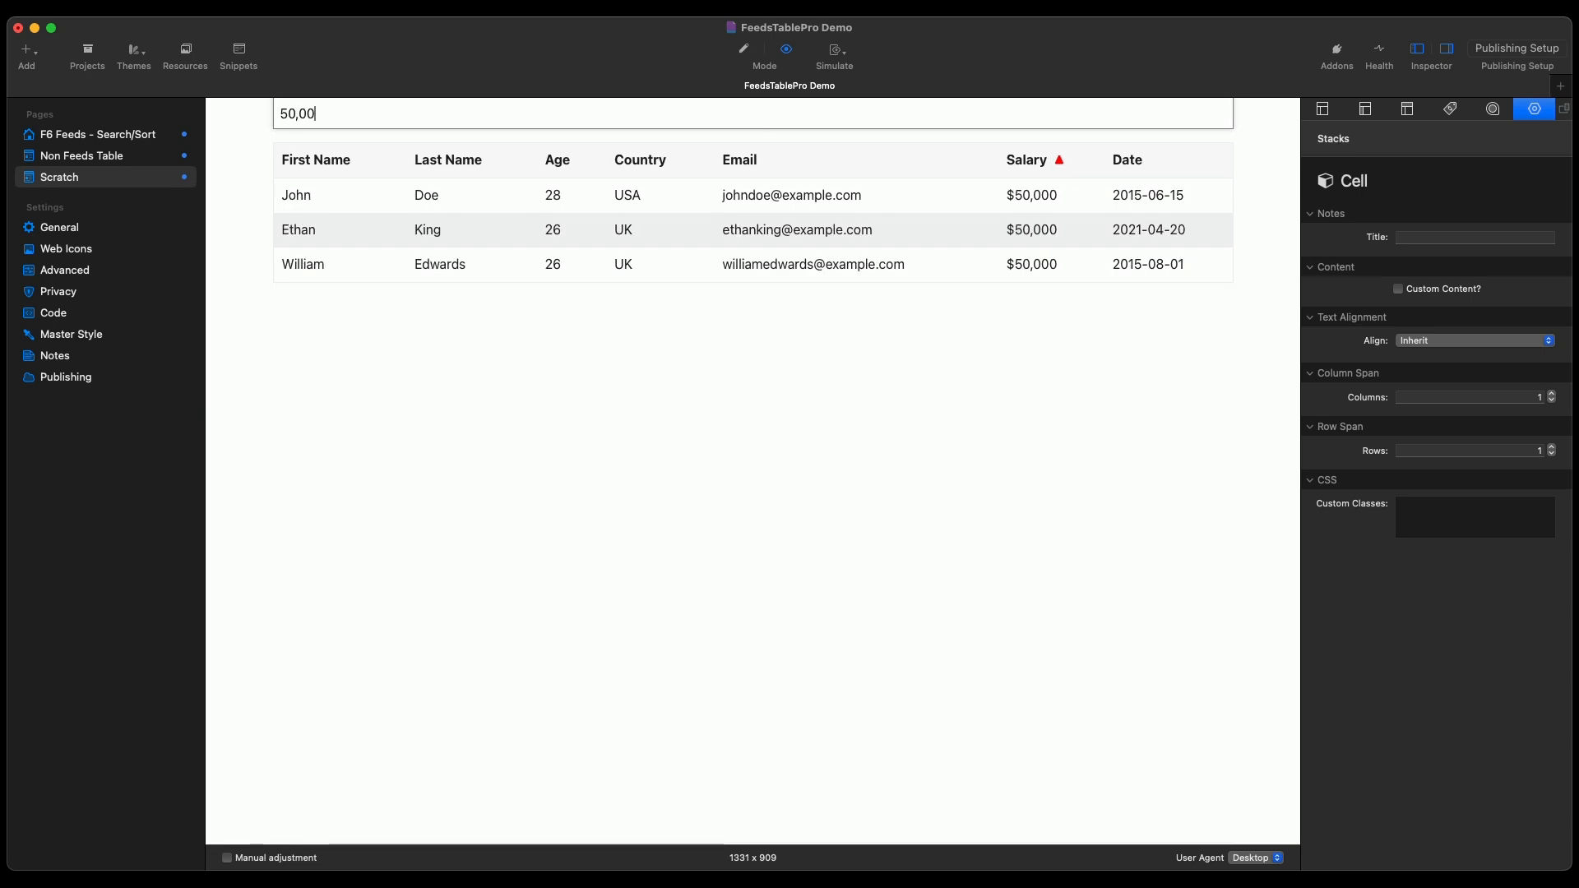
text(0)
key(BackSpace)
key(BackSpace)
key(BackSpace)
key(BackSpace)
key(BackSpace)
key(BackSpace)
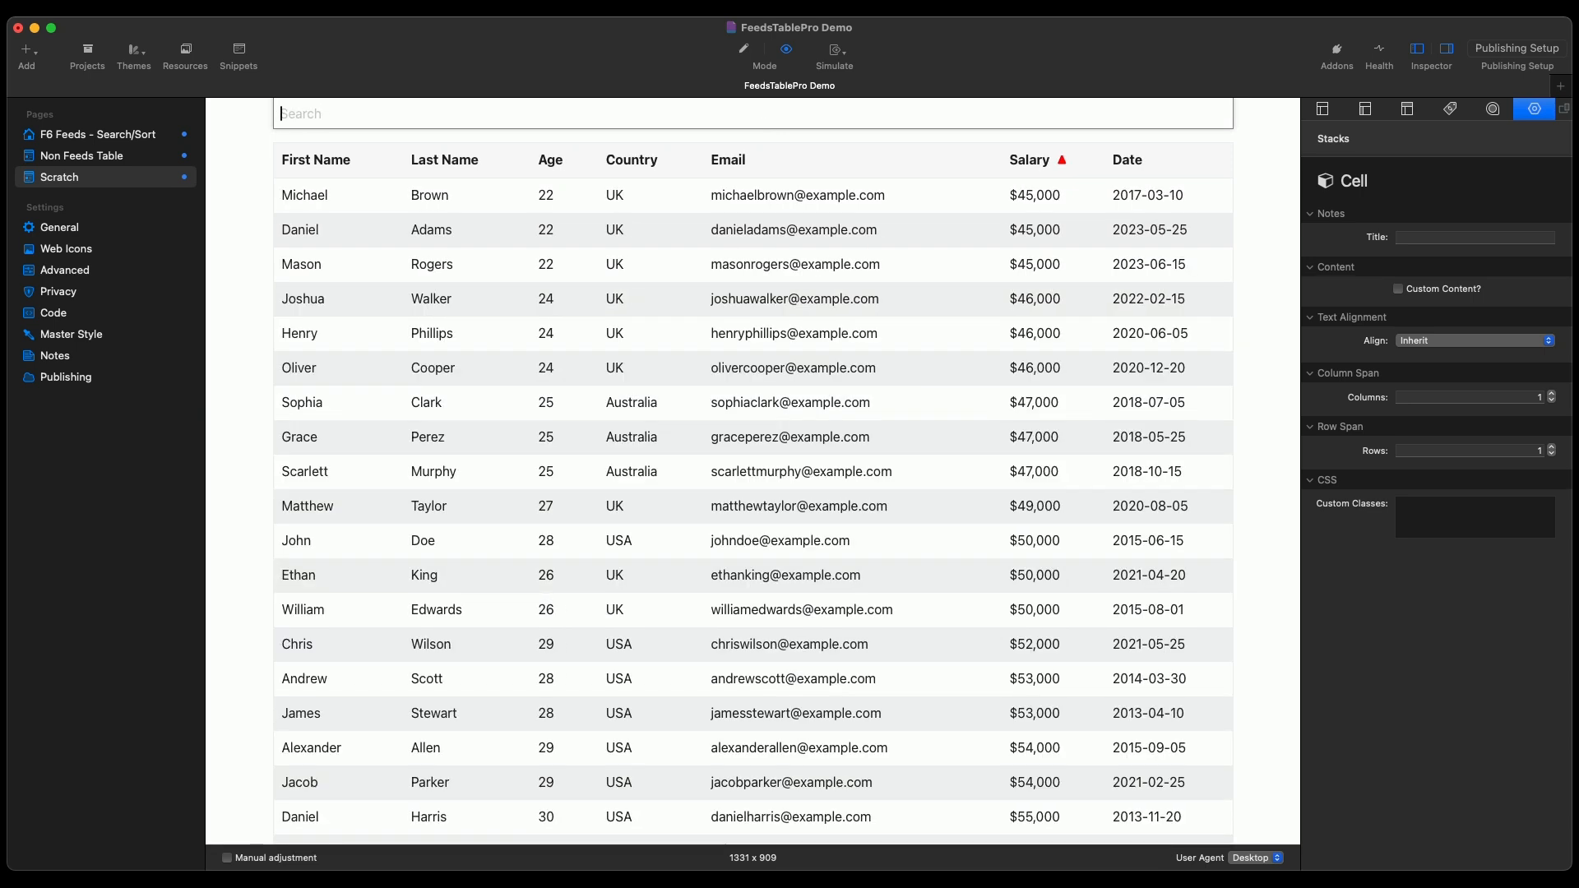
- Search the previewed table by date for the years 2020, 2021, 2022, 2023 and 2024 in turn
text(2020)
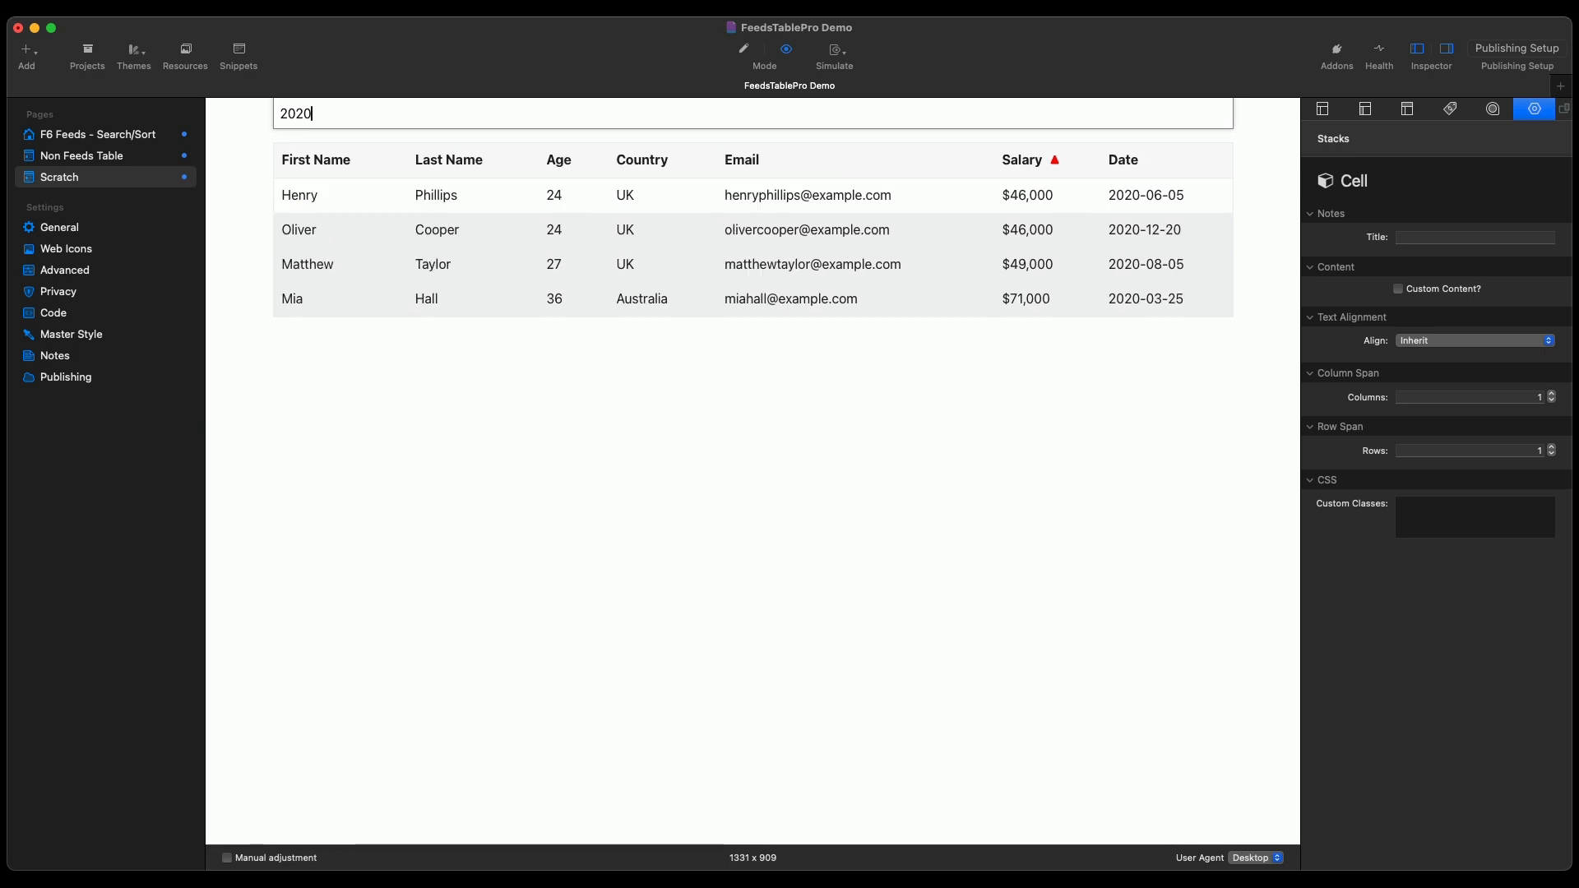
key(BackSpace)
text(1)
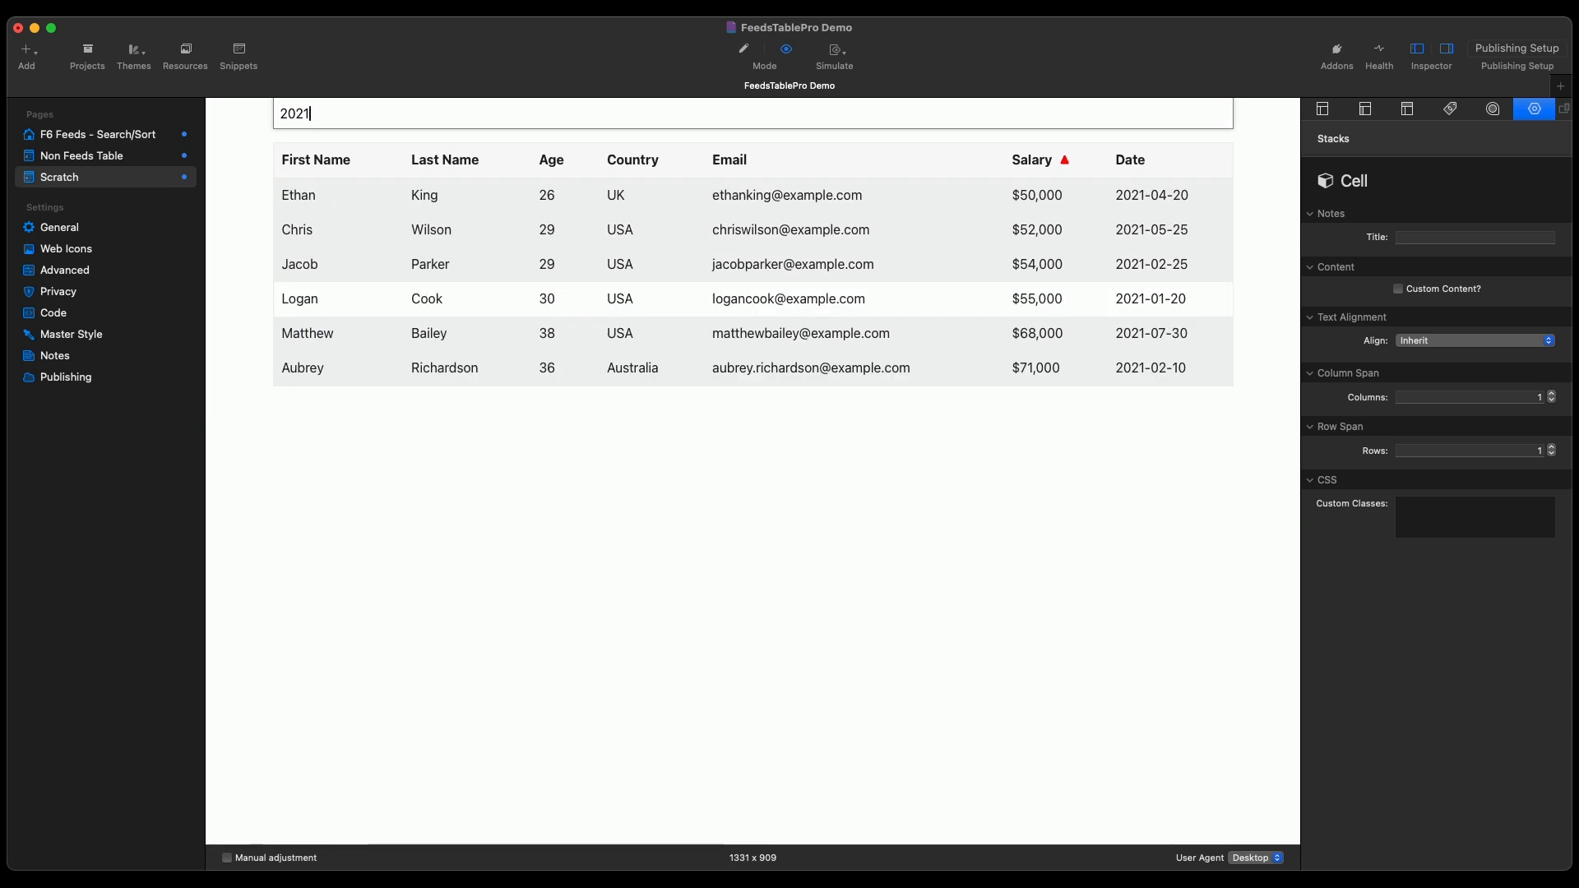
key(BackSpace)
text(2)
key(BackSpace)
text(3)
key(BackSpace)
text(4)
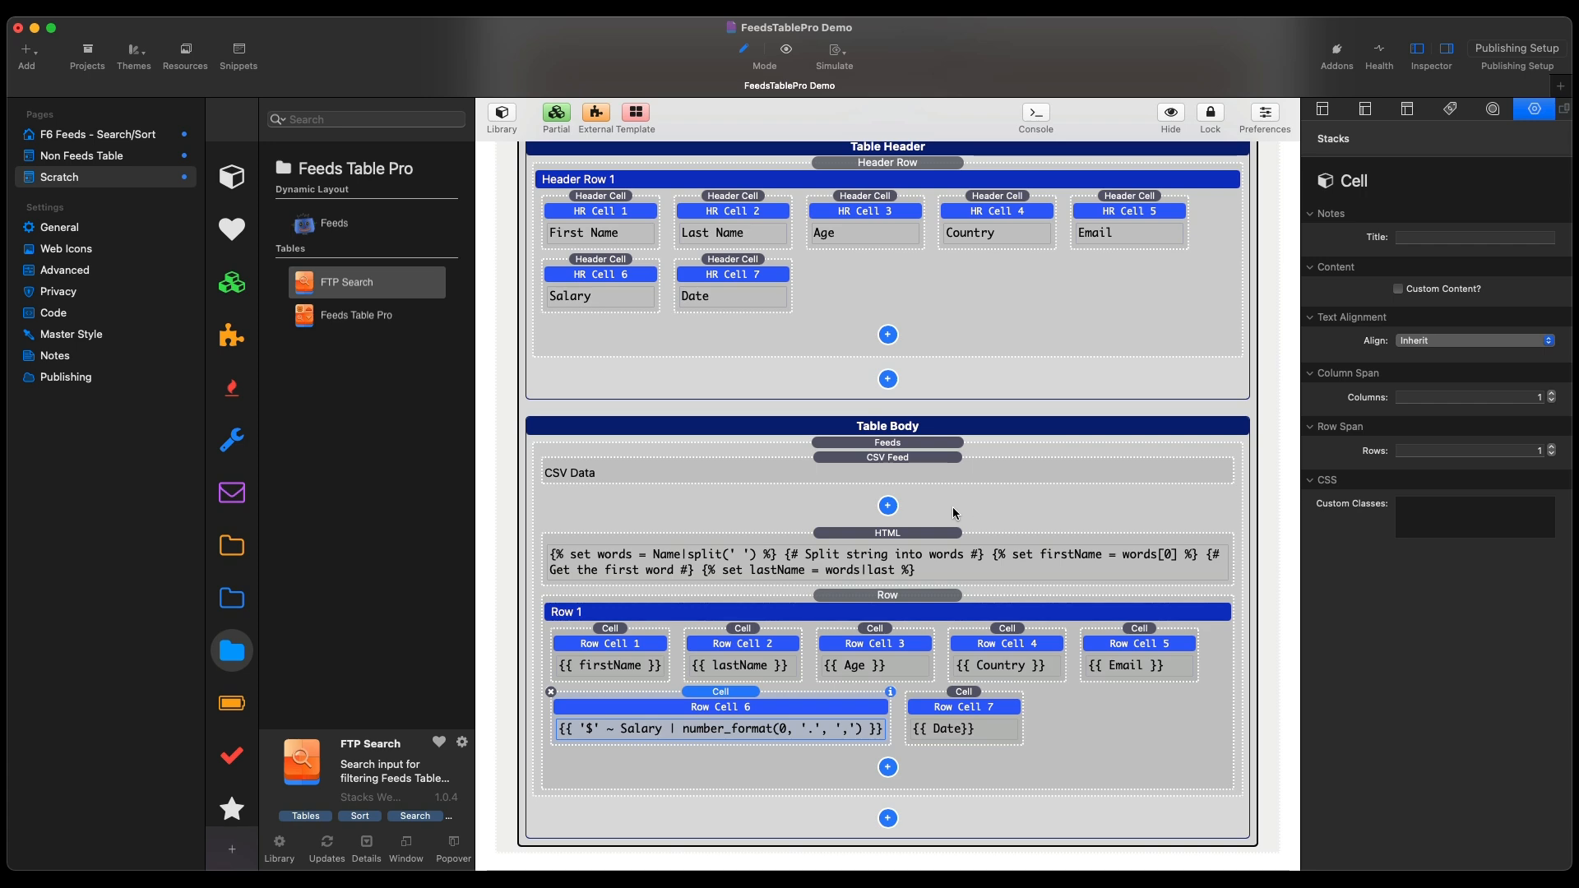
- Review the table's structure in edit mode and examine its automatic column widths in preview
scroll(962, 510, up, 5)
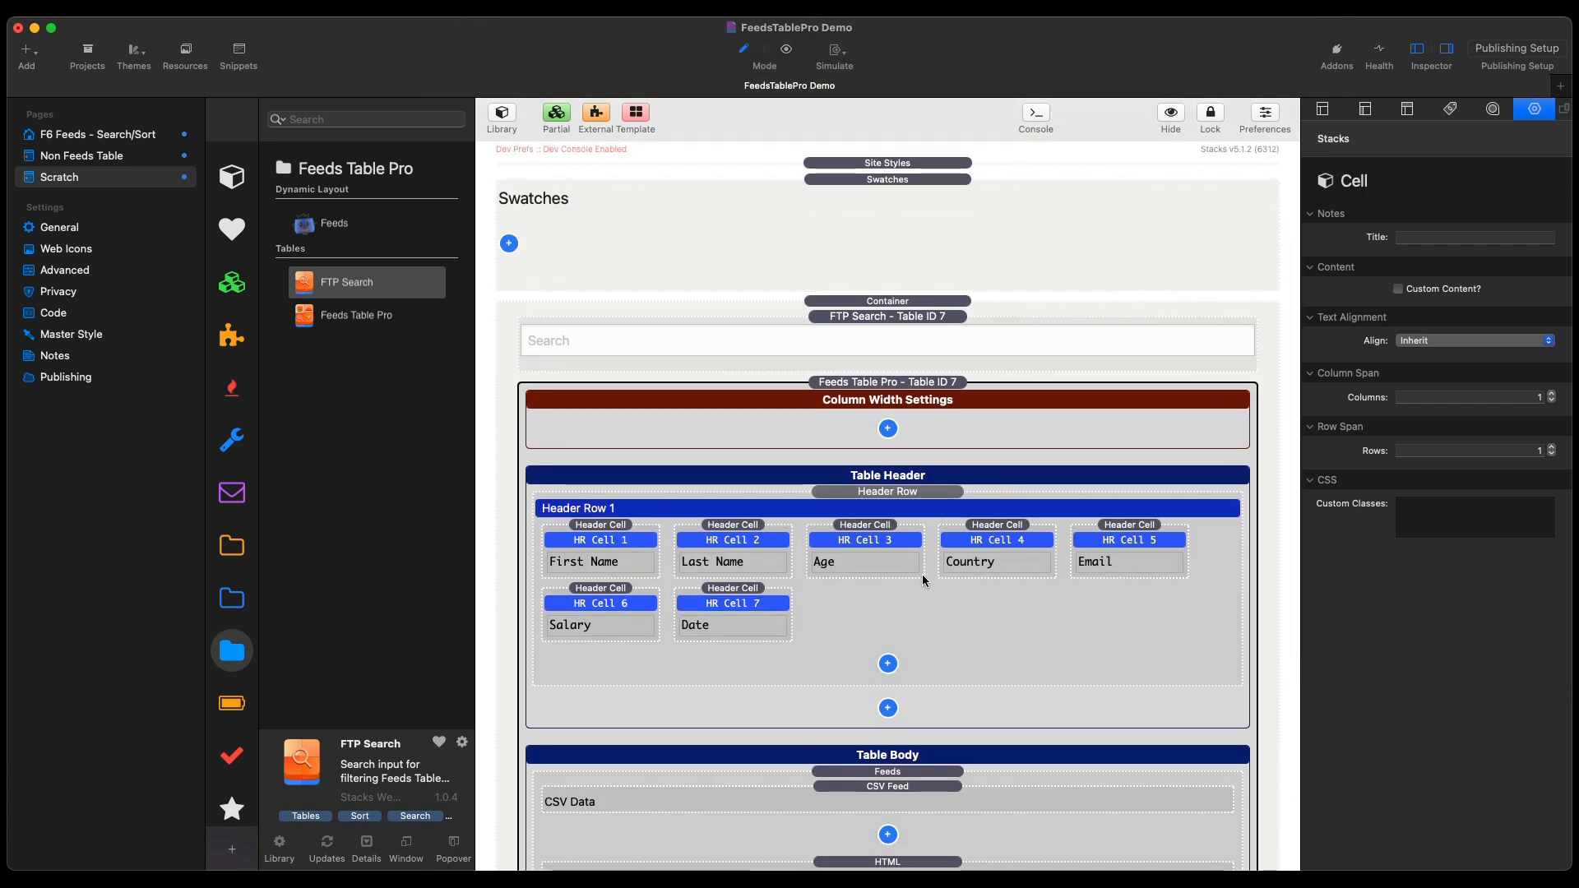
scroll(922, 580, down, 4)
click(785, 48)
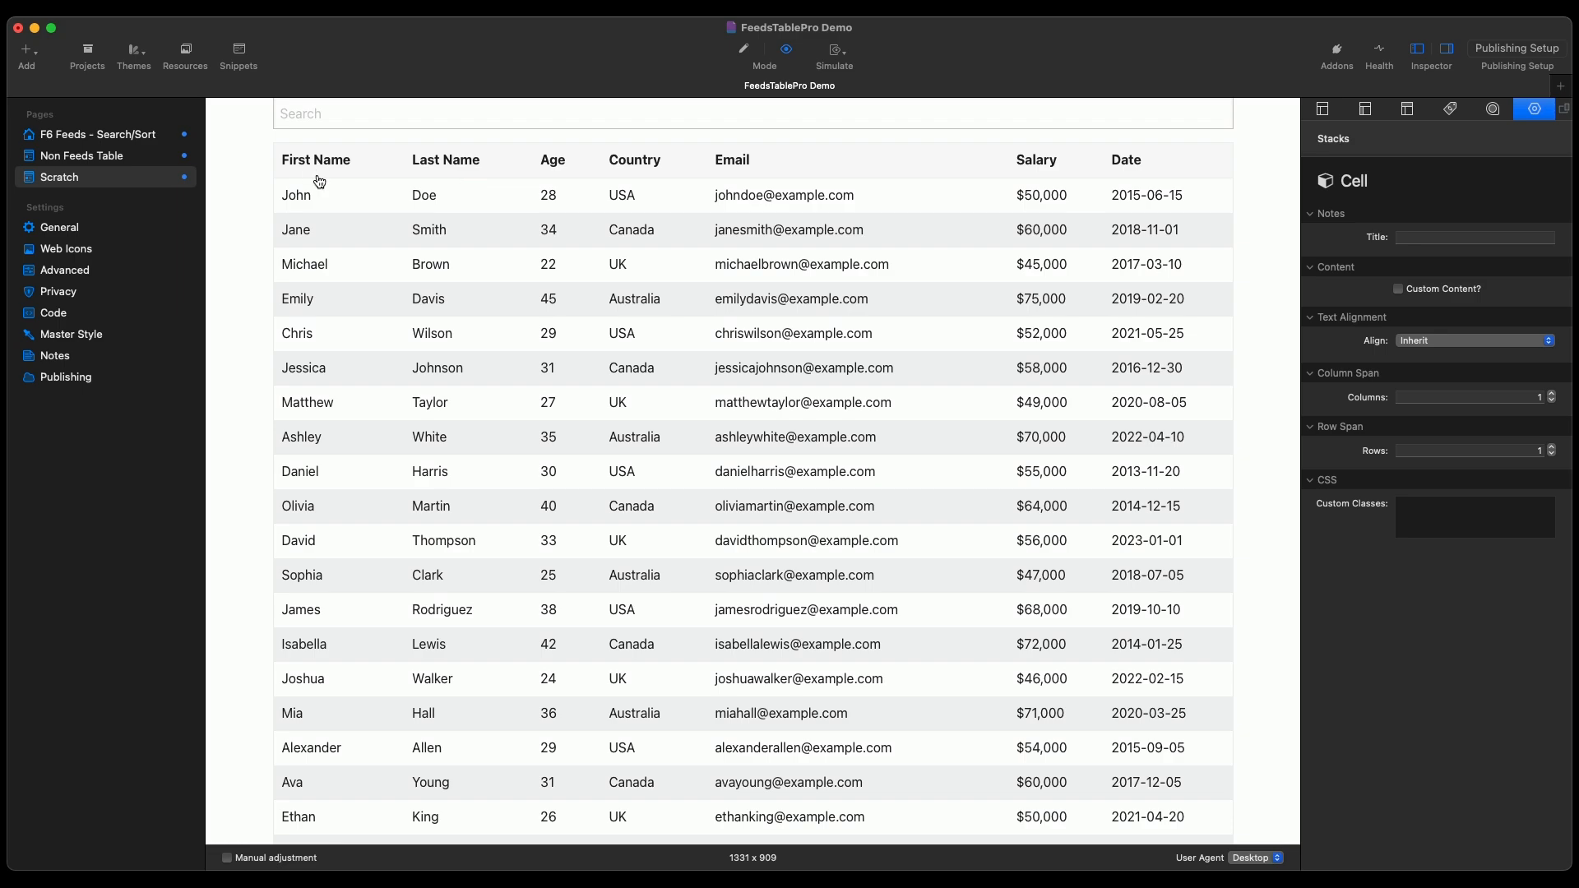
scroll(321, 182, down, 12)
scroll(322, 181, up, 12)
scroll(382, 319, down, 6)
scroll(378, 312, up, 6)
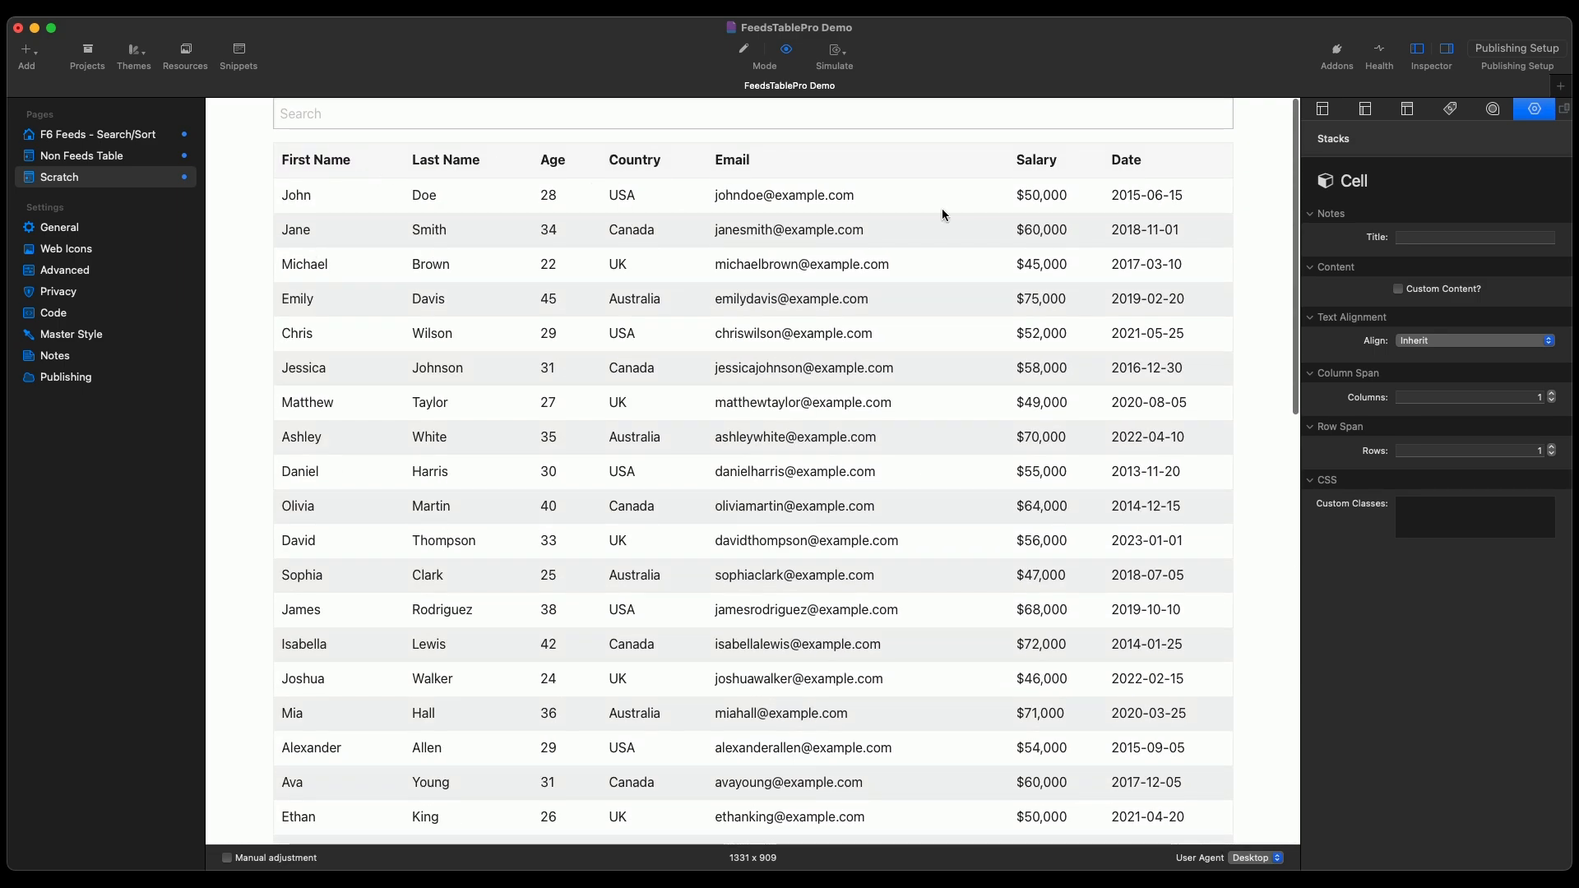
- Add two column settings items to the table's Column Width Settings in edit mode
click(744, 50)
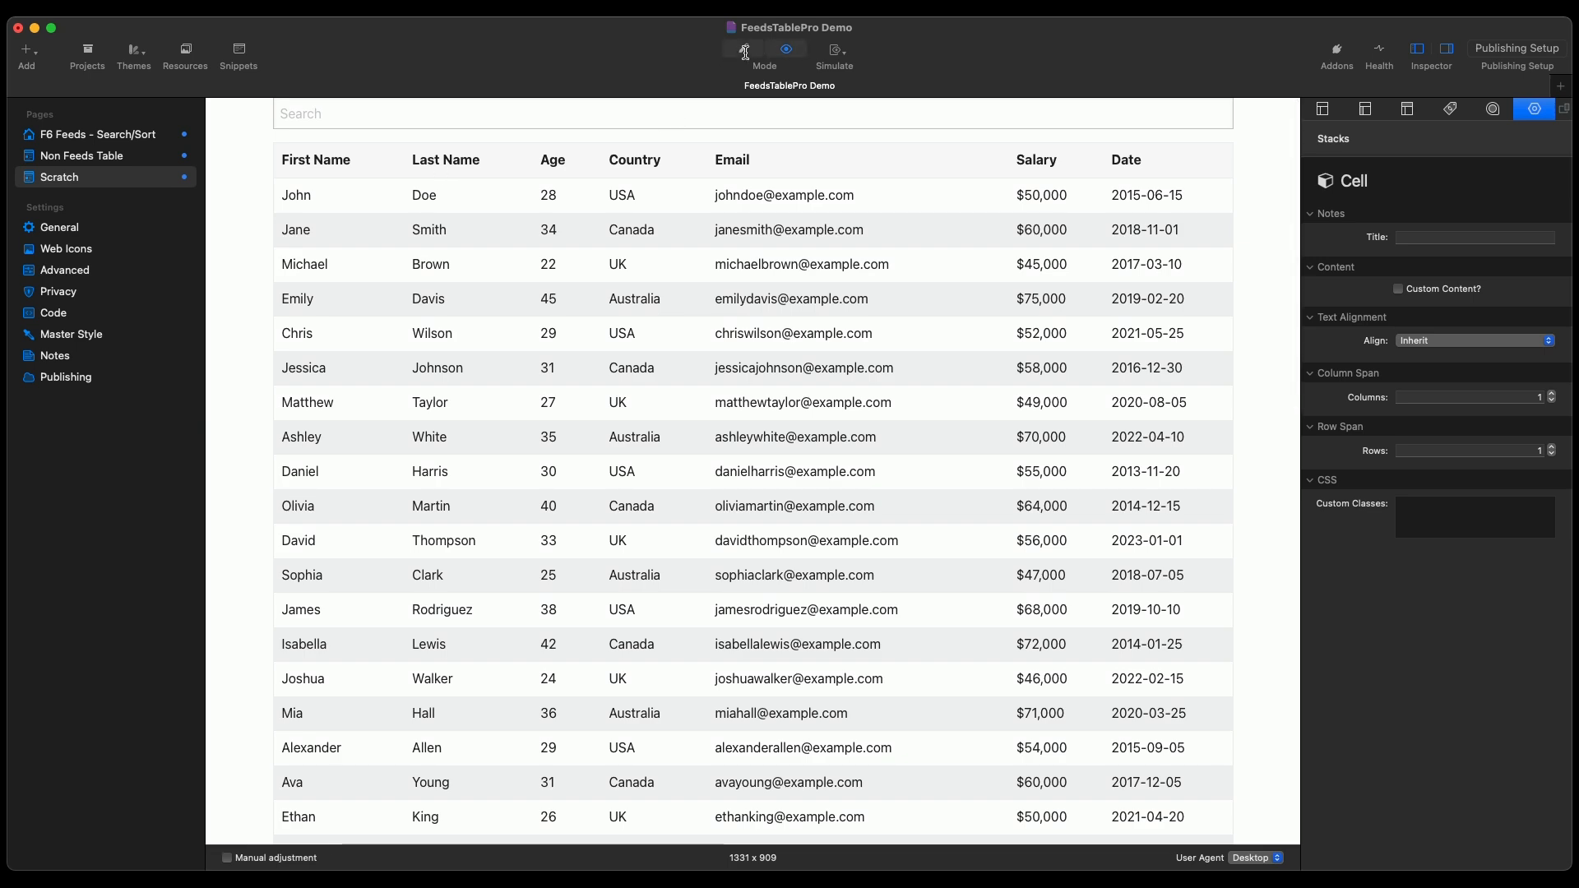
scroll(905, 244, up, 4)
click(888, 341)
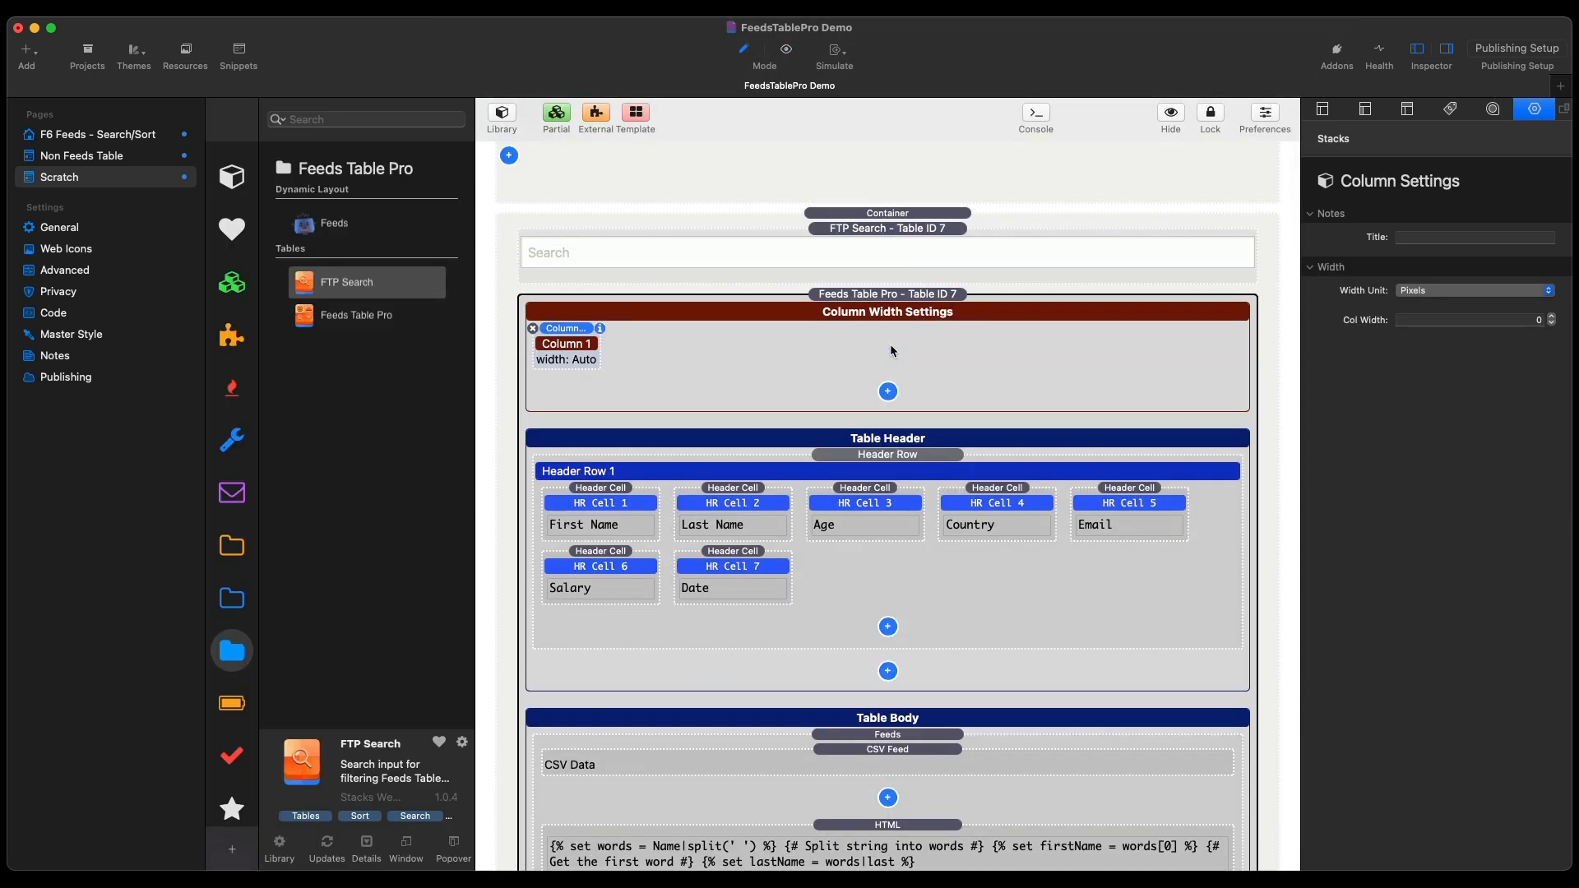
click(888, 391)
scroll(625, 653, down, 5)
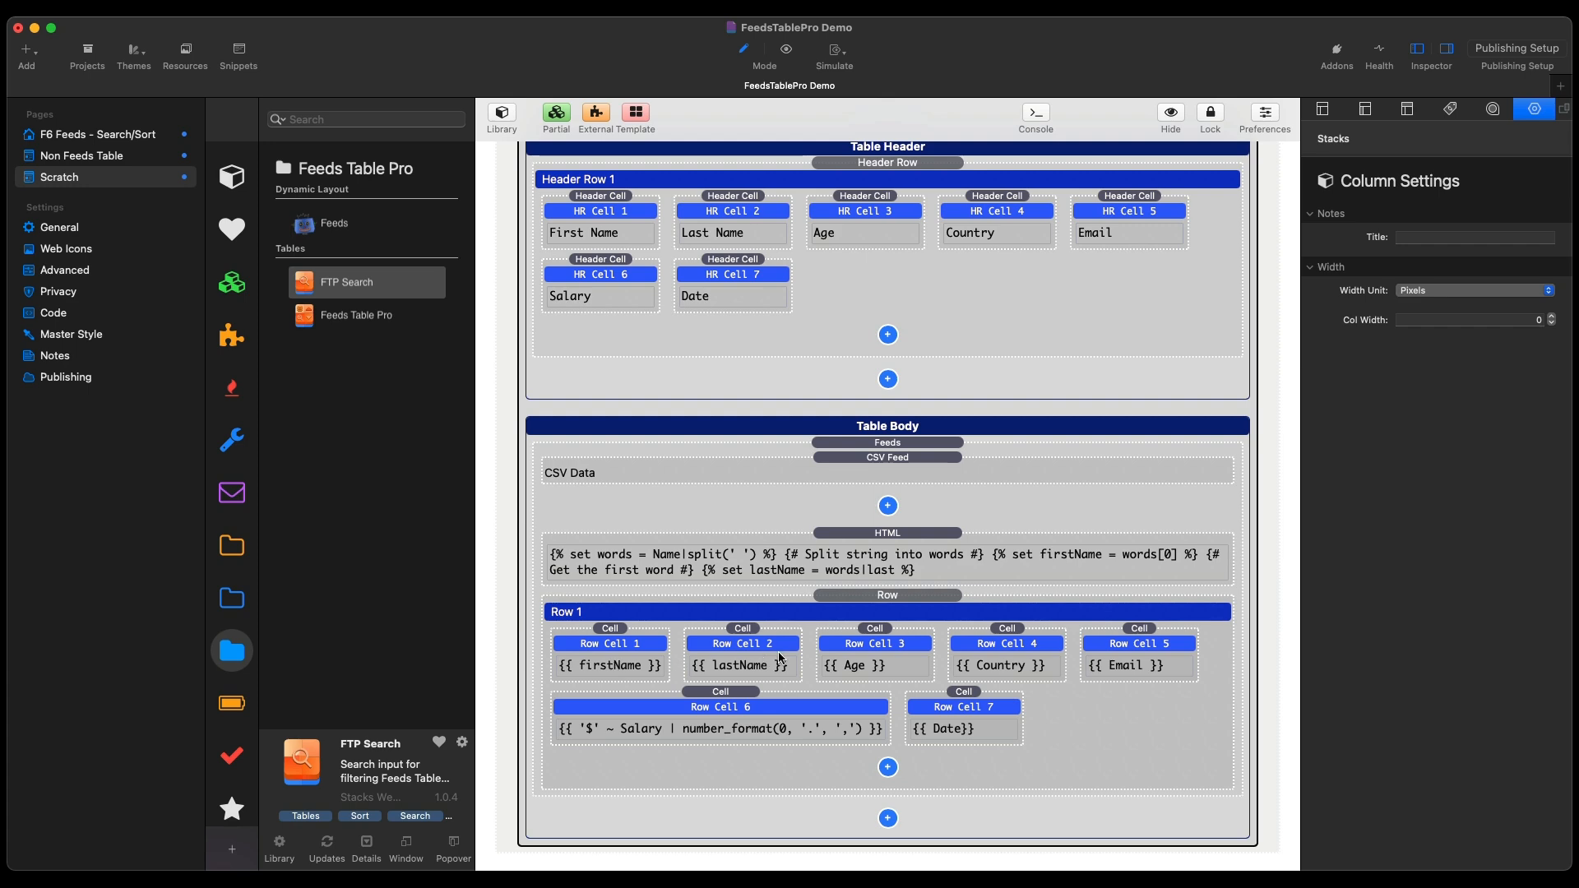
scroll(768, 645, up, 5)
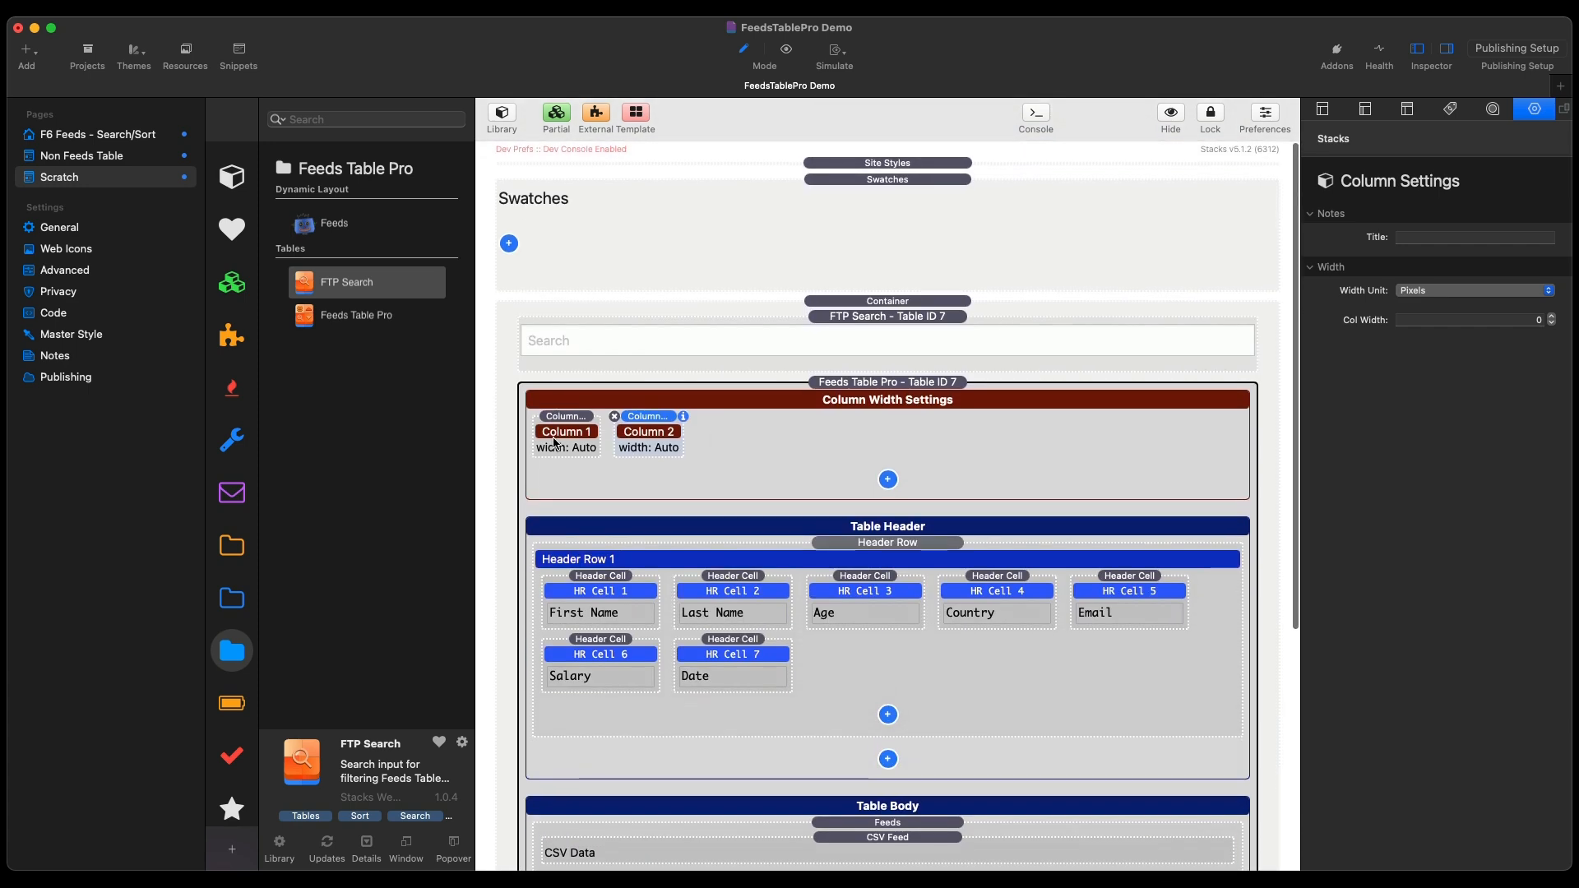
- Set Column 1's width to 150 pixels, preview the table, and try a width of 100 pixels
click(555, 444)
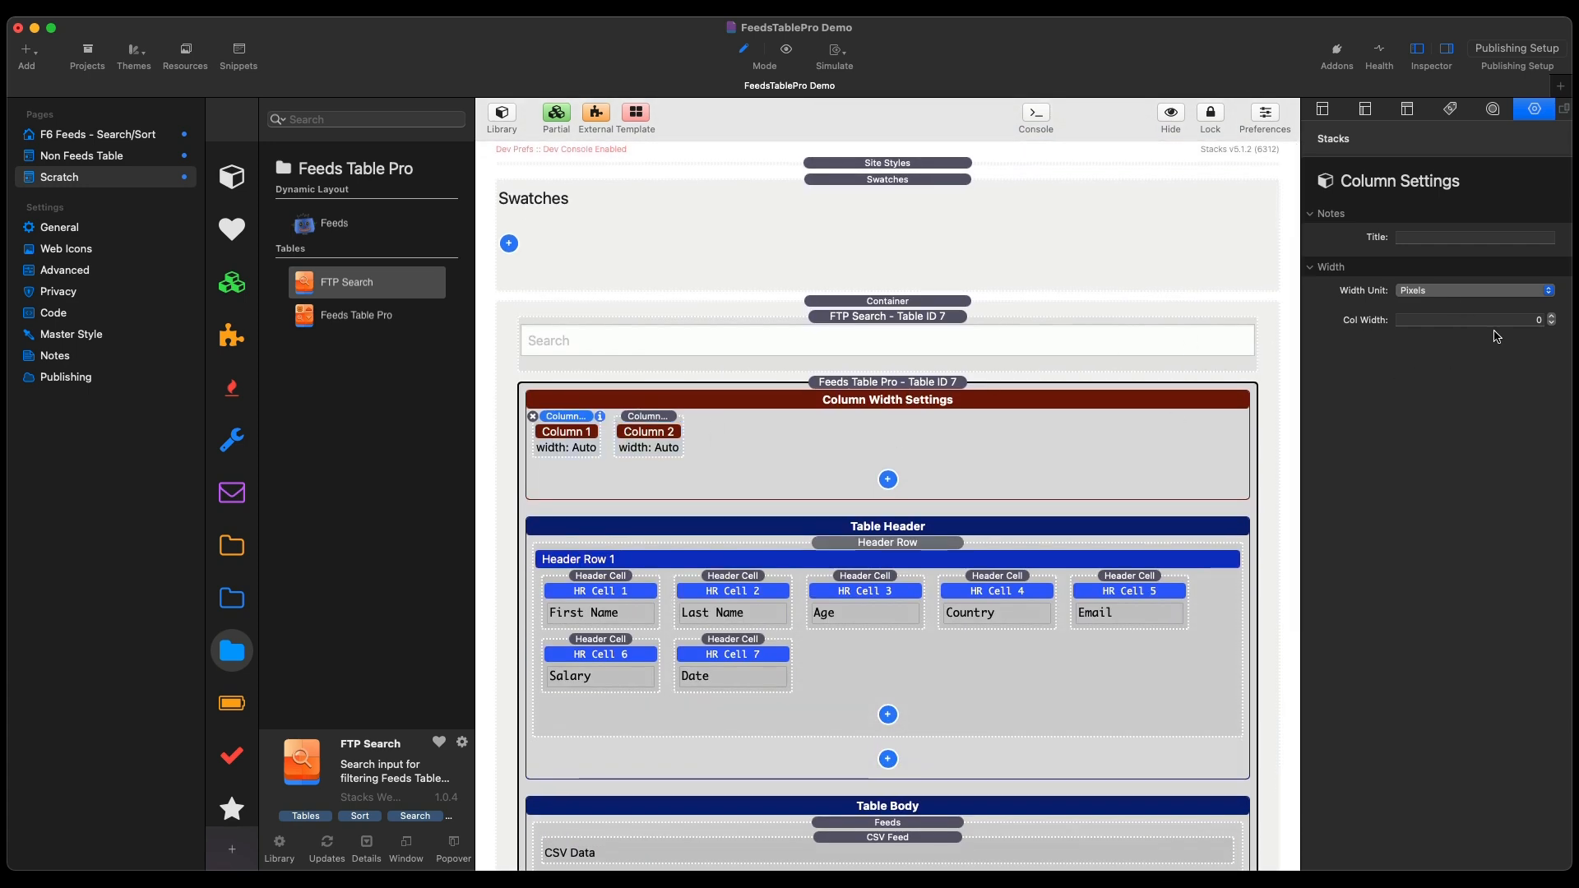
click(1485, 321)
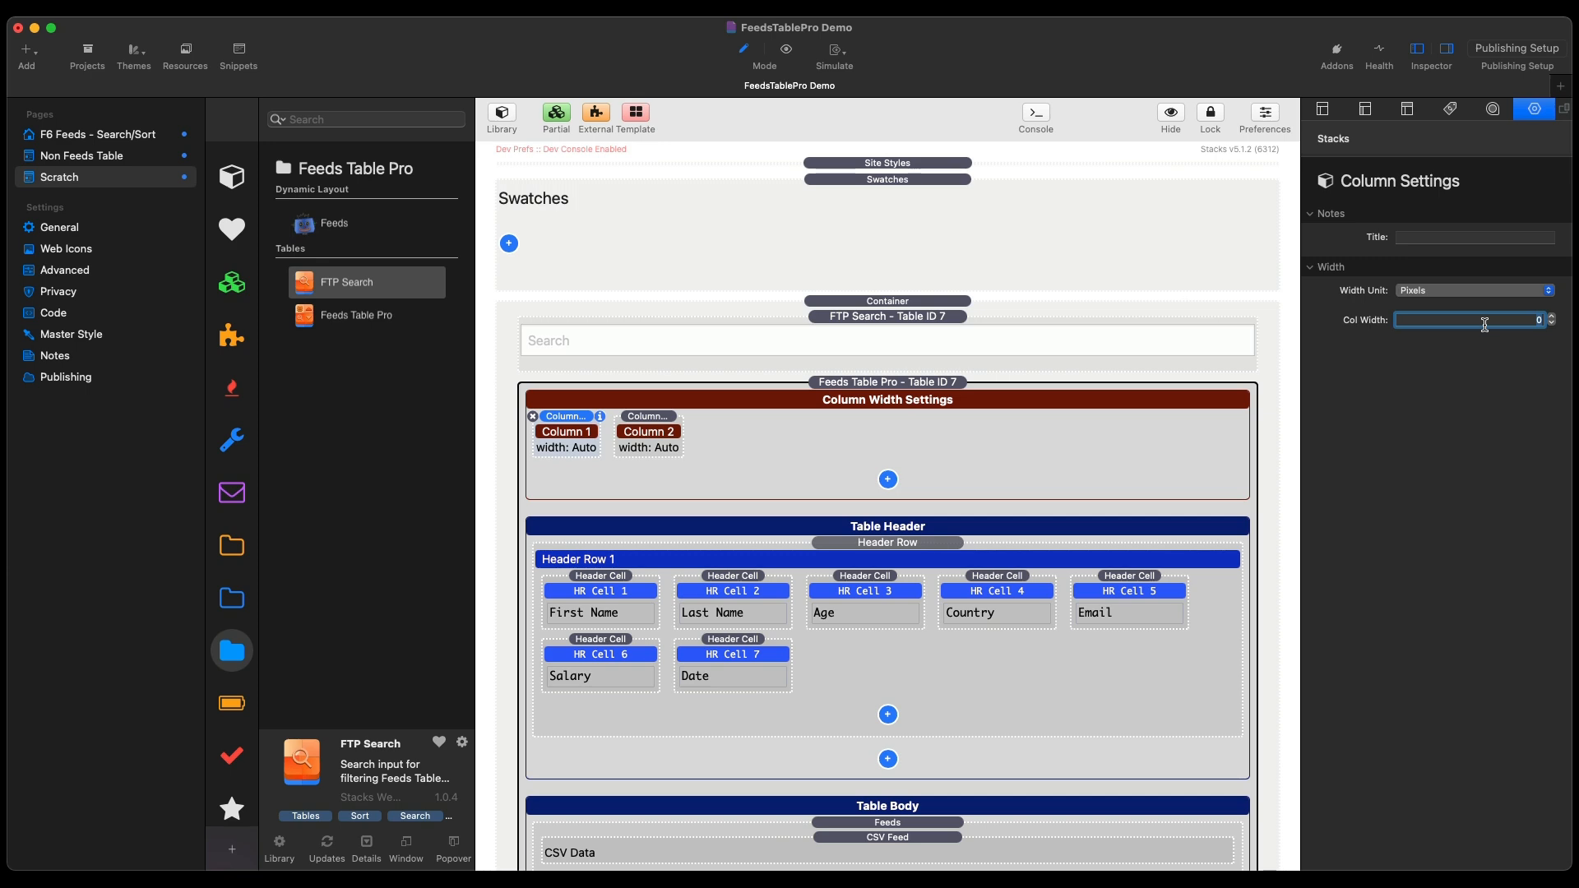
click(783, 51)
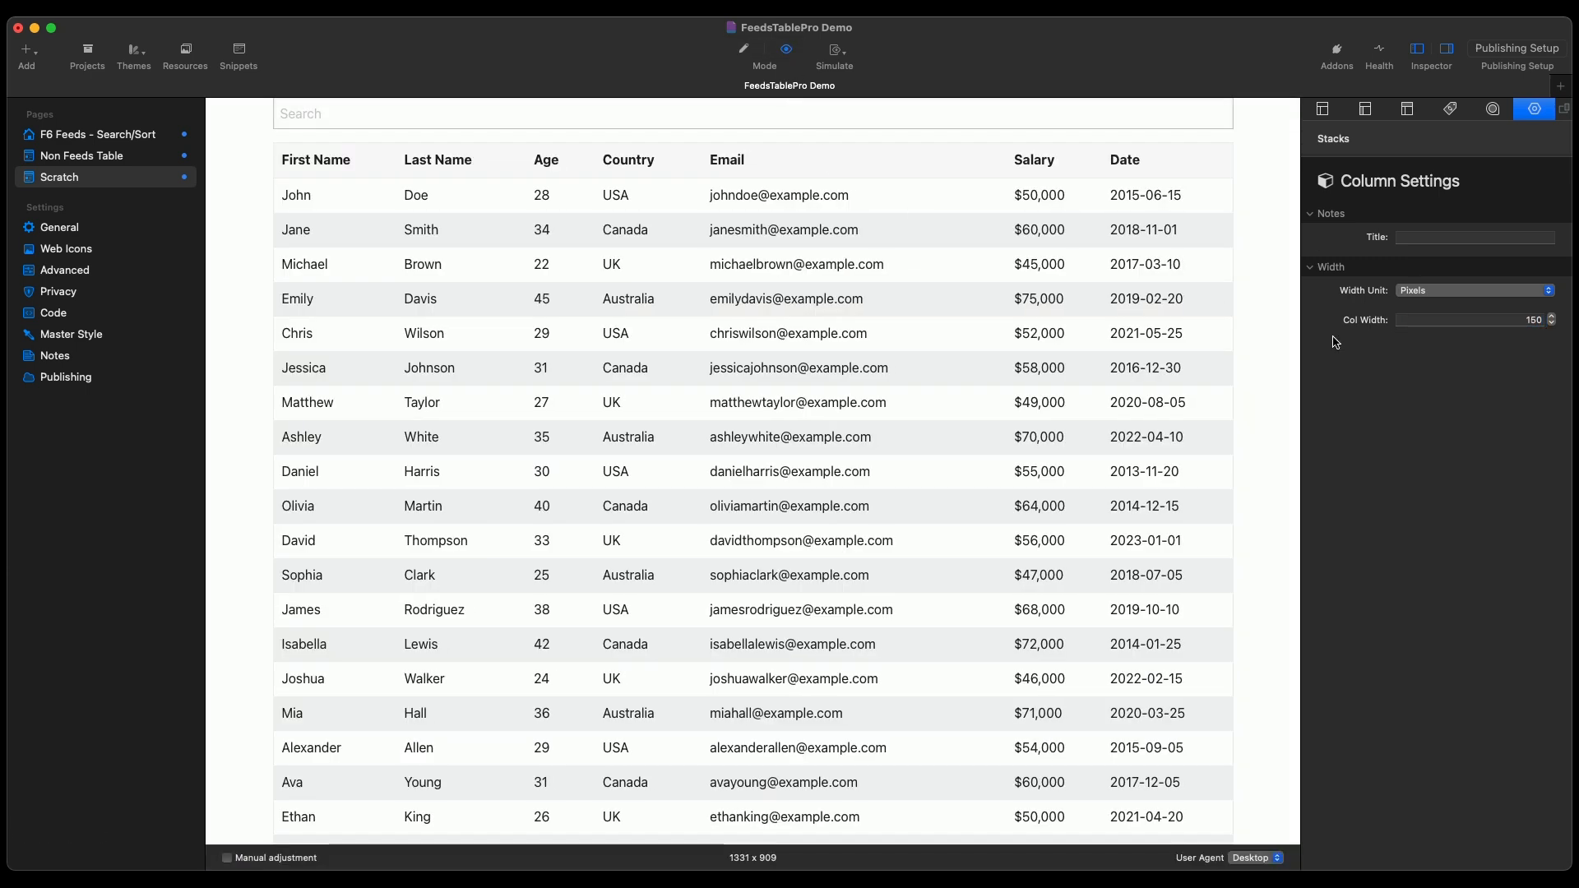
double_click(1465, 322)
text(10)
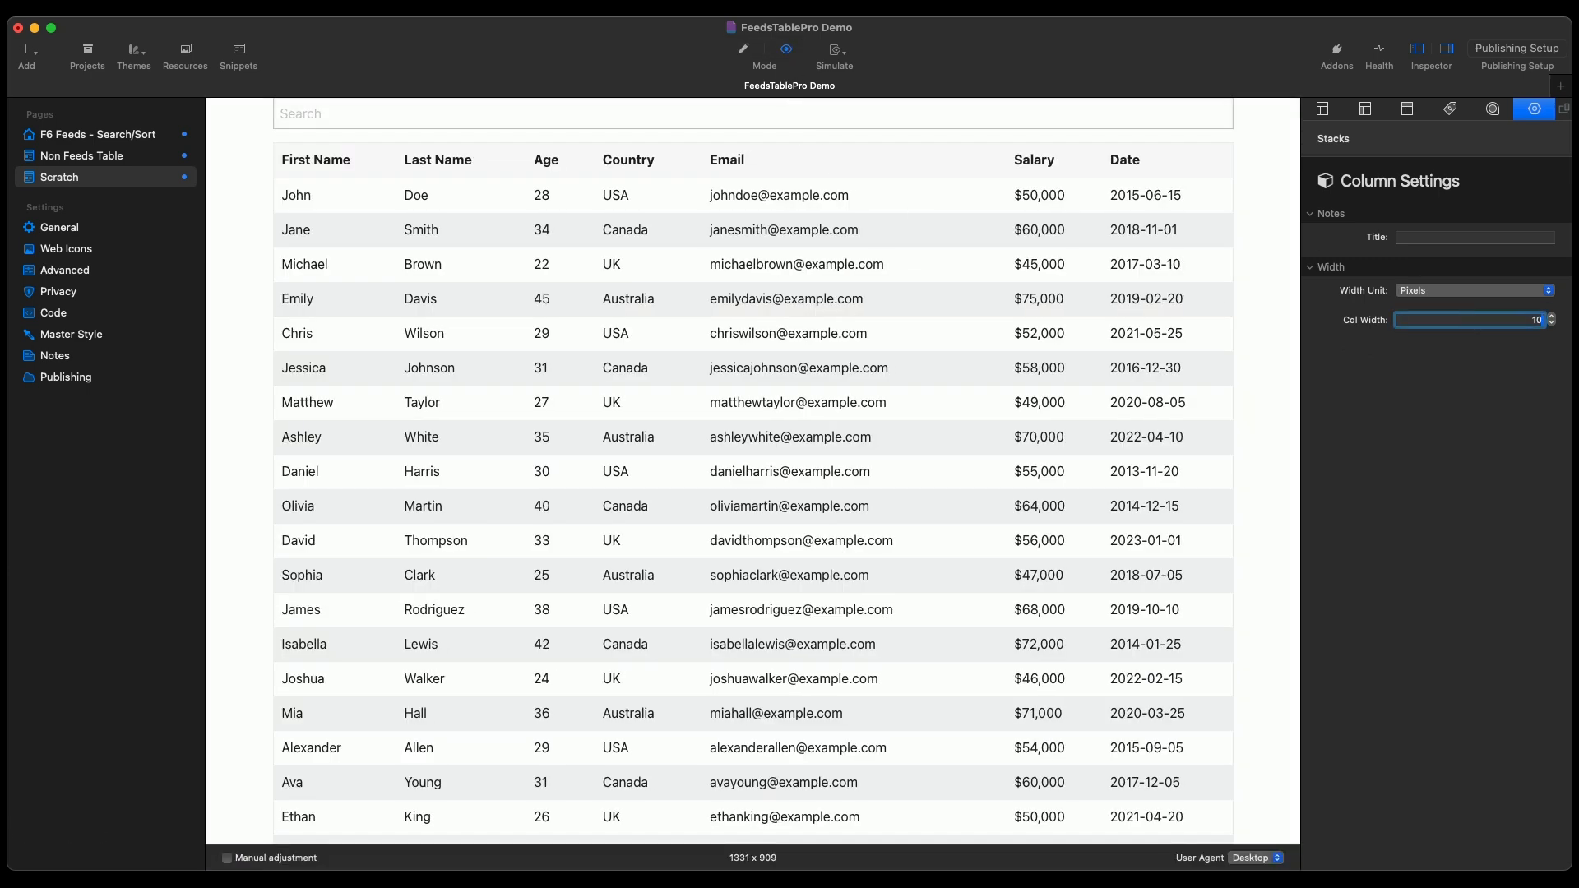
click(1483, 239)
- Set Column 1's width to 110 pixels and increase it gradually to 115 pixels in preview
double_click(1511, 320)
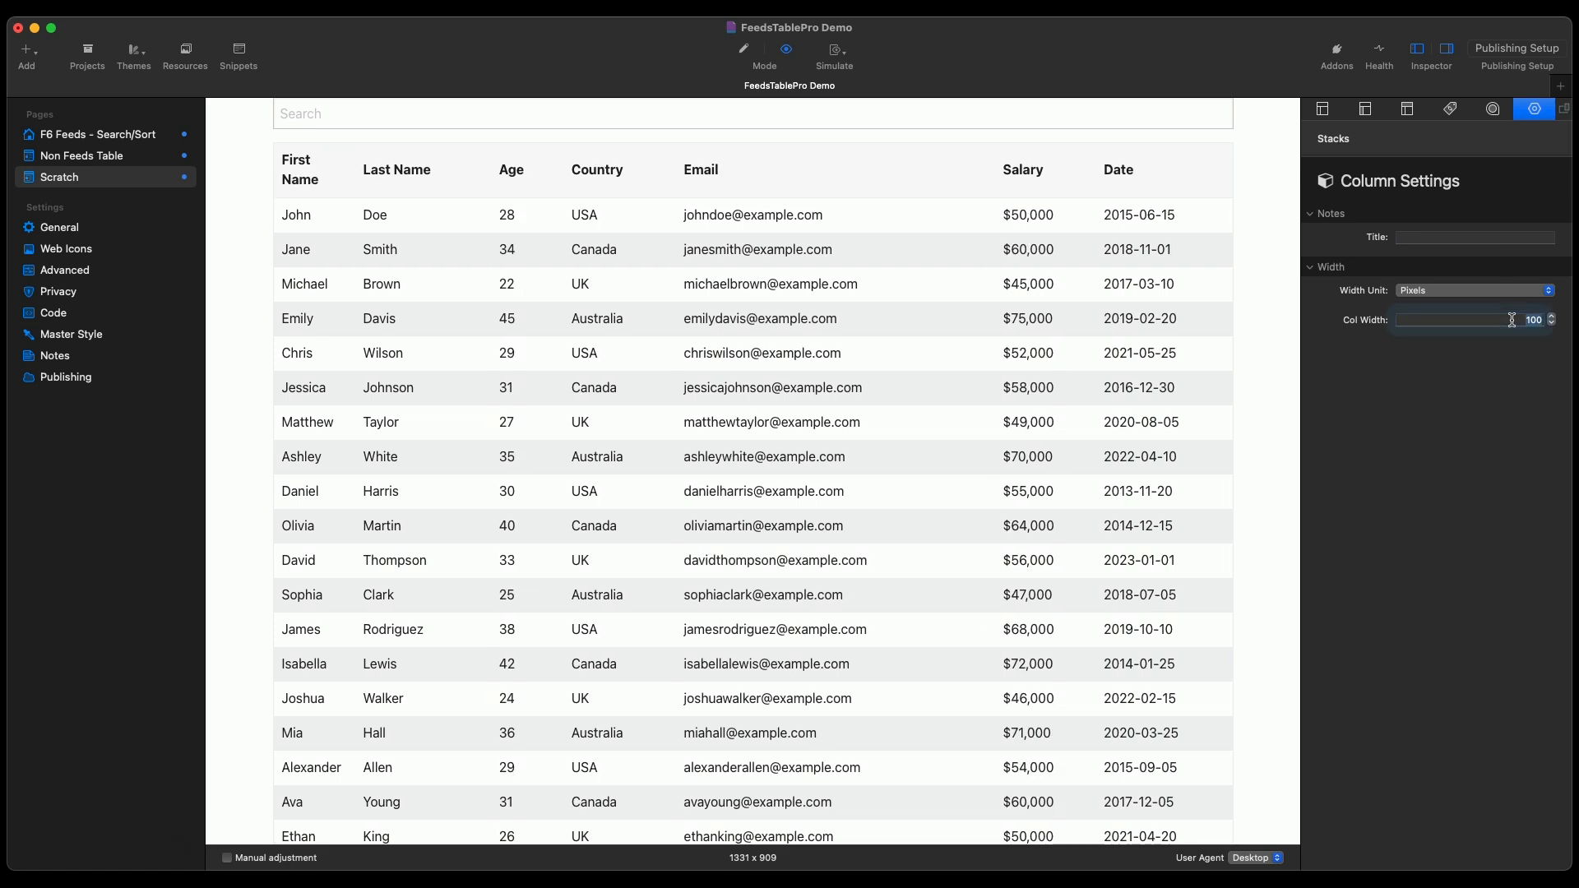
text(11)
text(10)
click(1493, 235)
click(1551, 318)
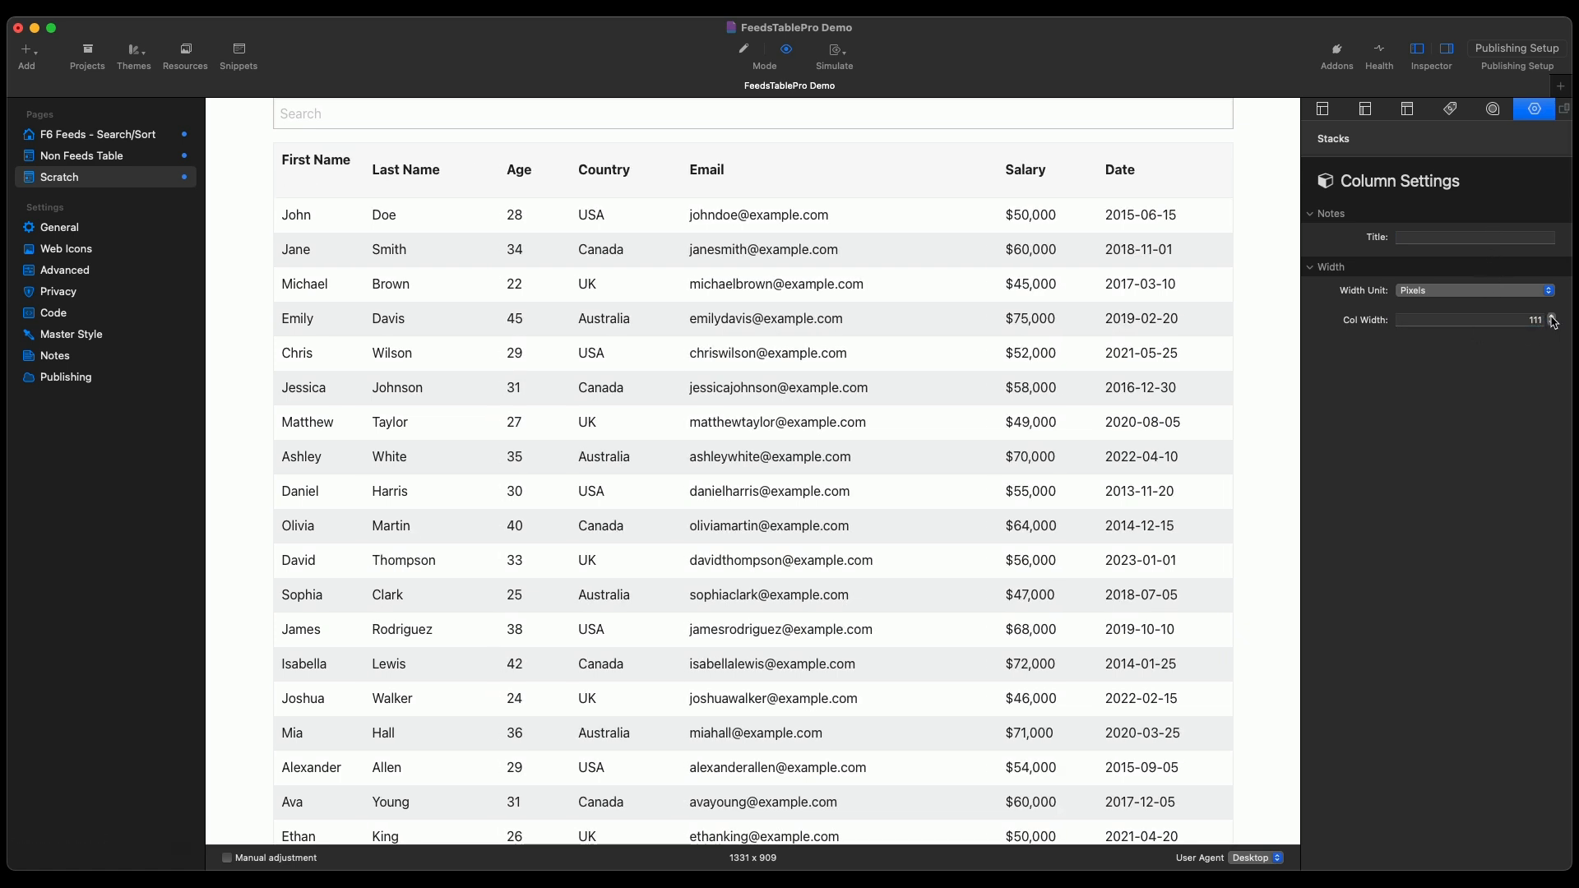
click(1551, 317)
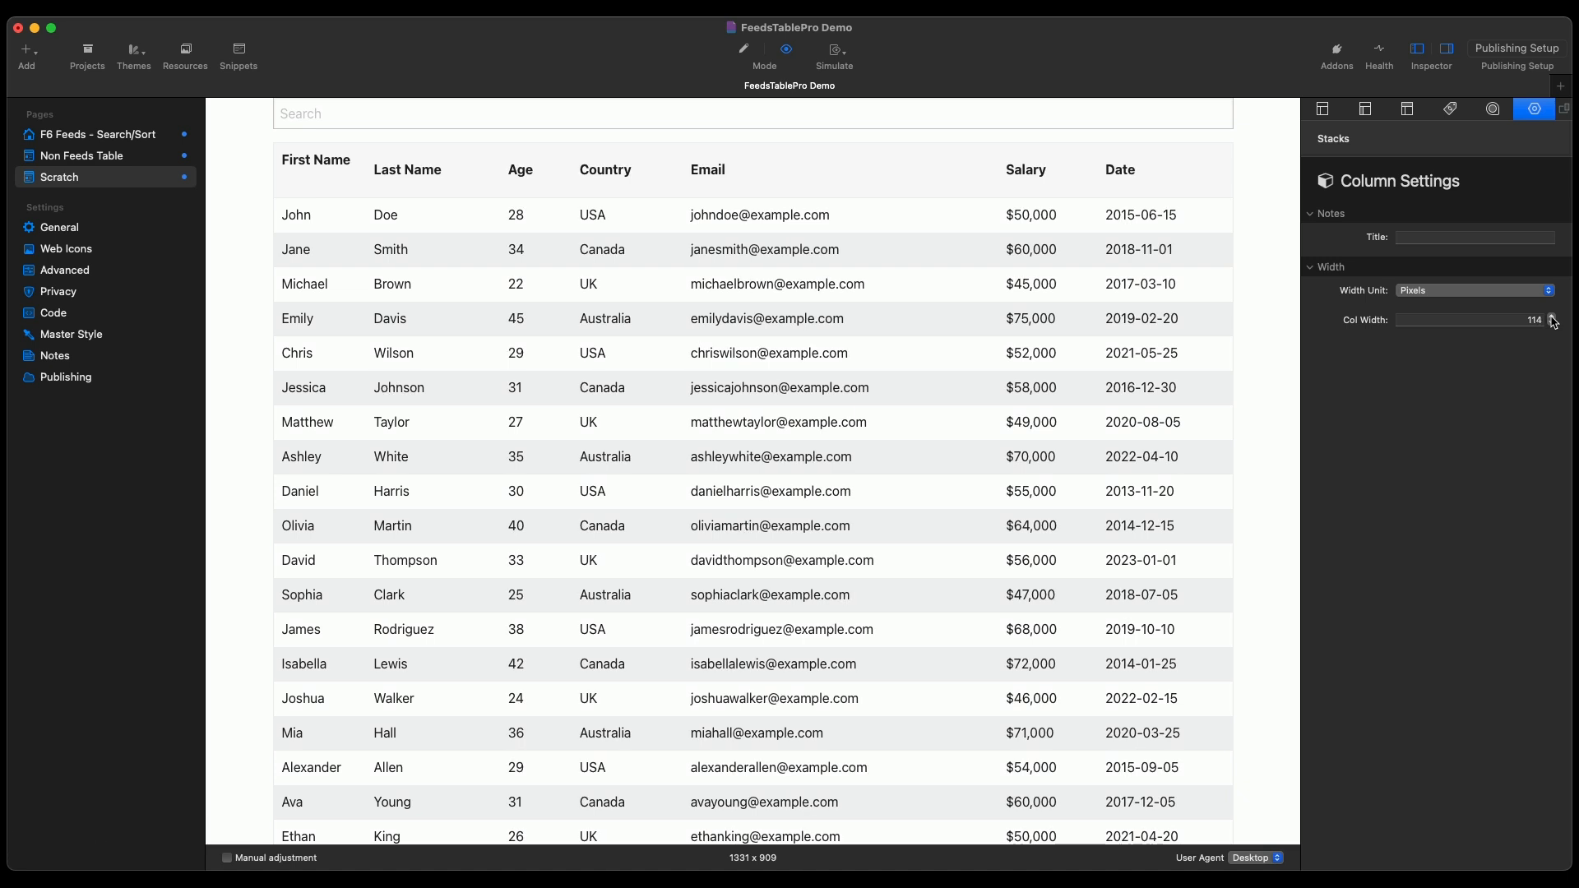
click(1551, 318)
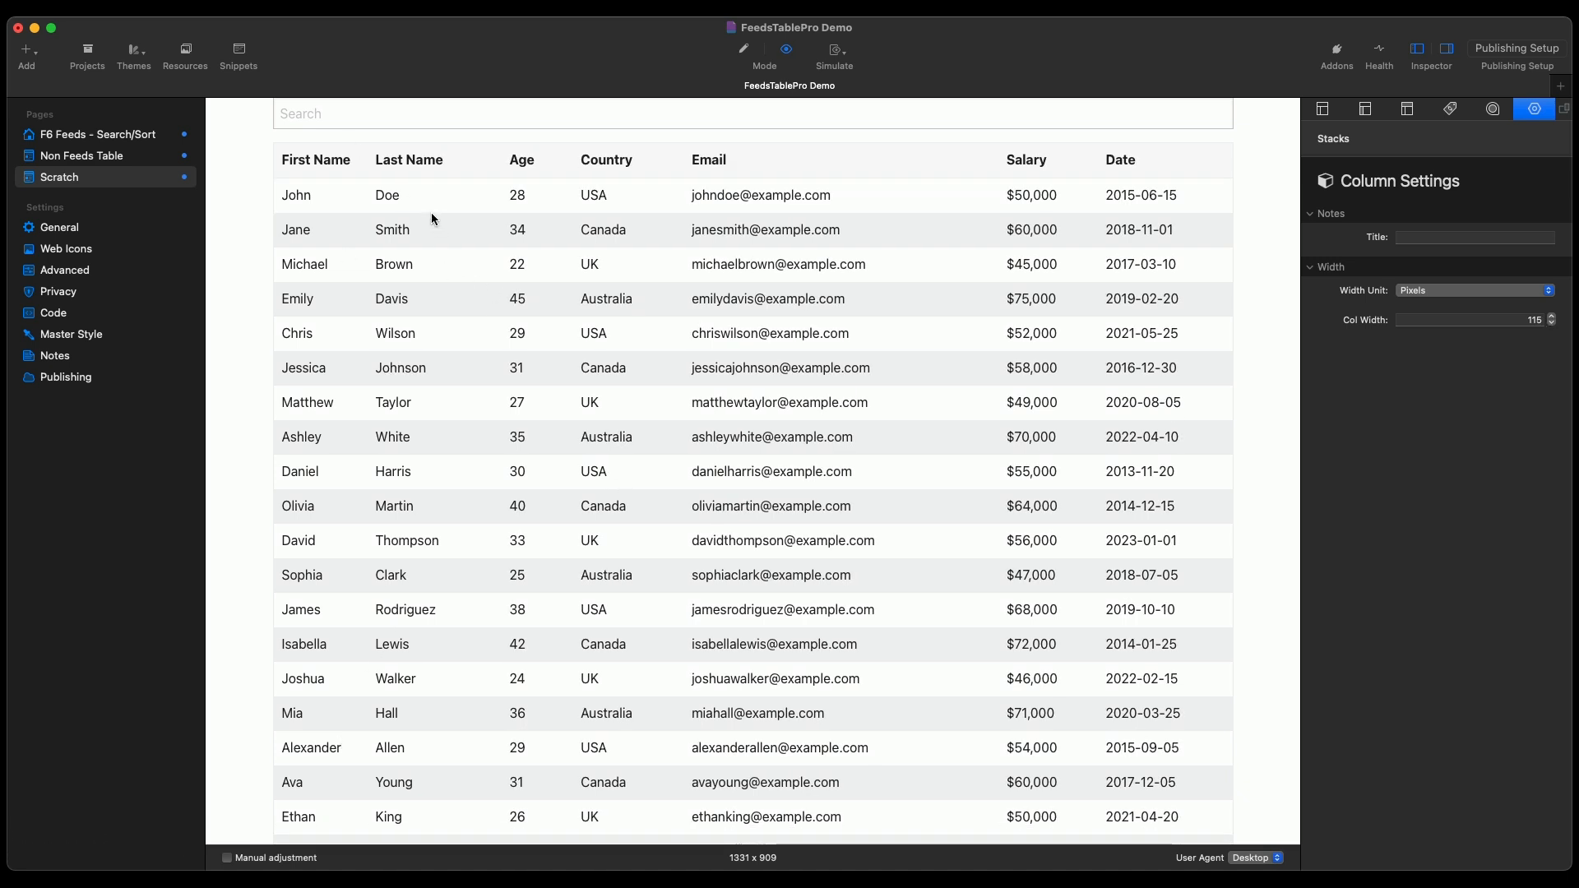
- Set Column 2's width to 115 pixels in edit mode and preview the table's rows
click(745, 55)
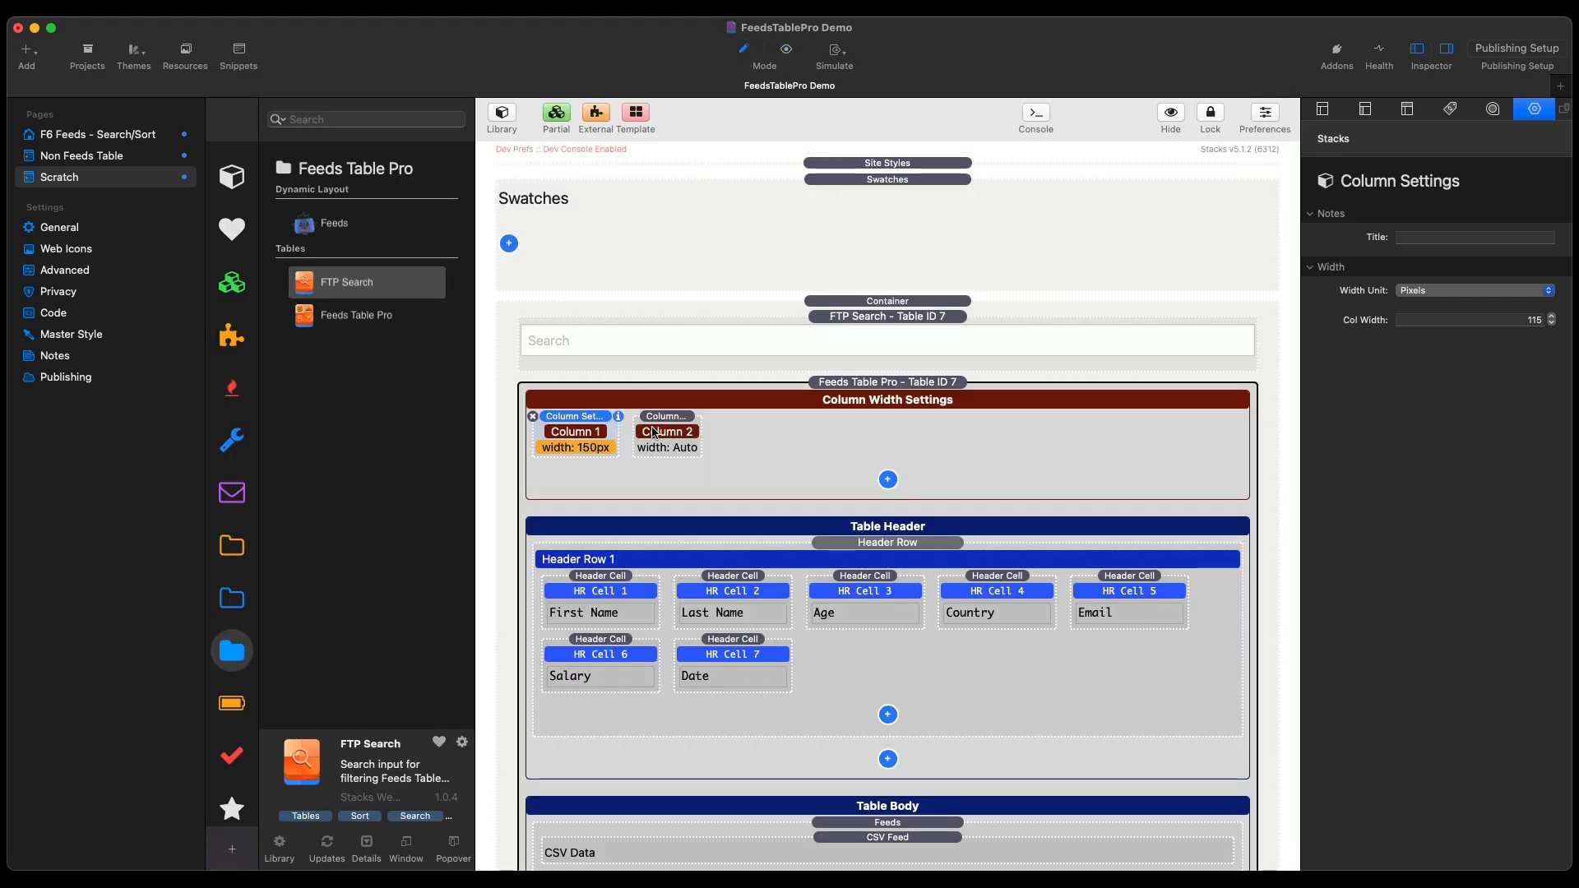
click(654, 432)
click(1474, 319)
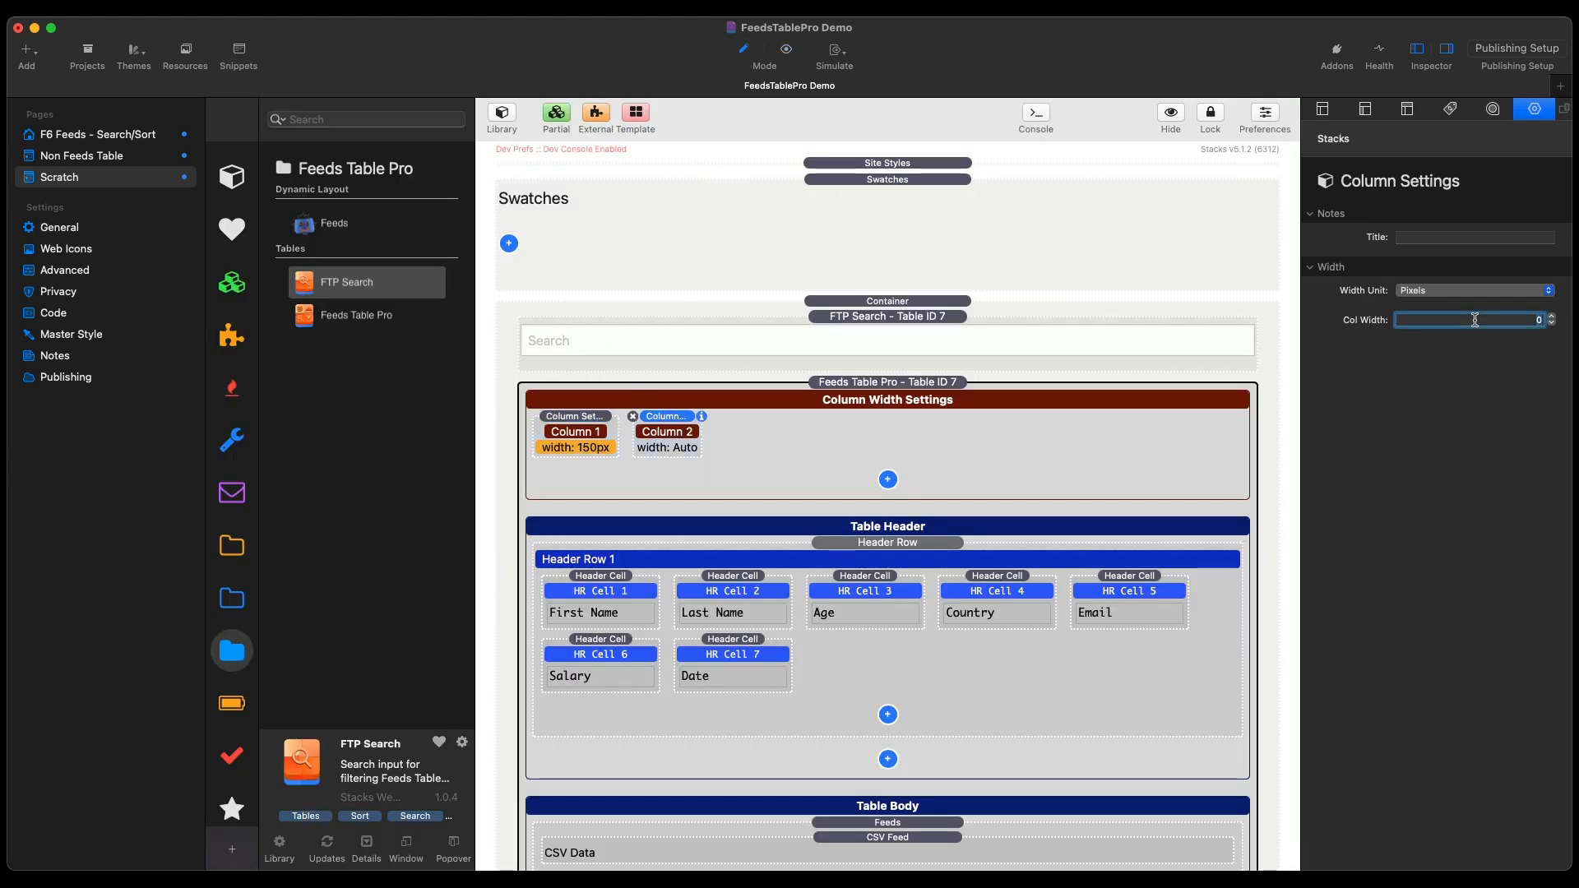
text(115)
key(Return)
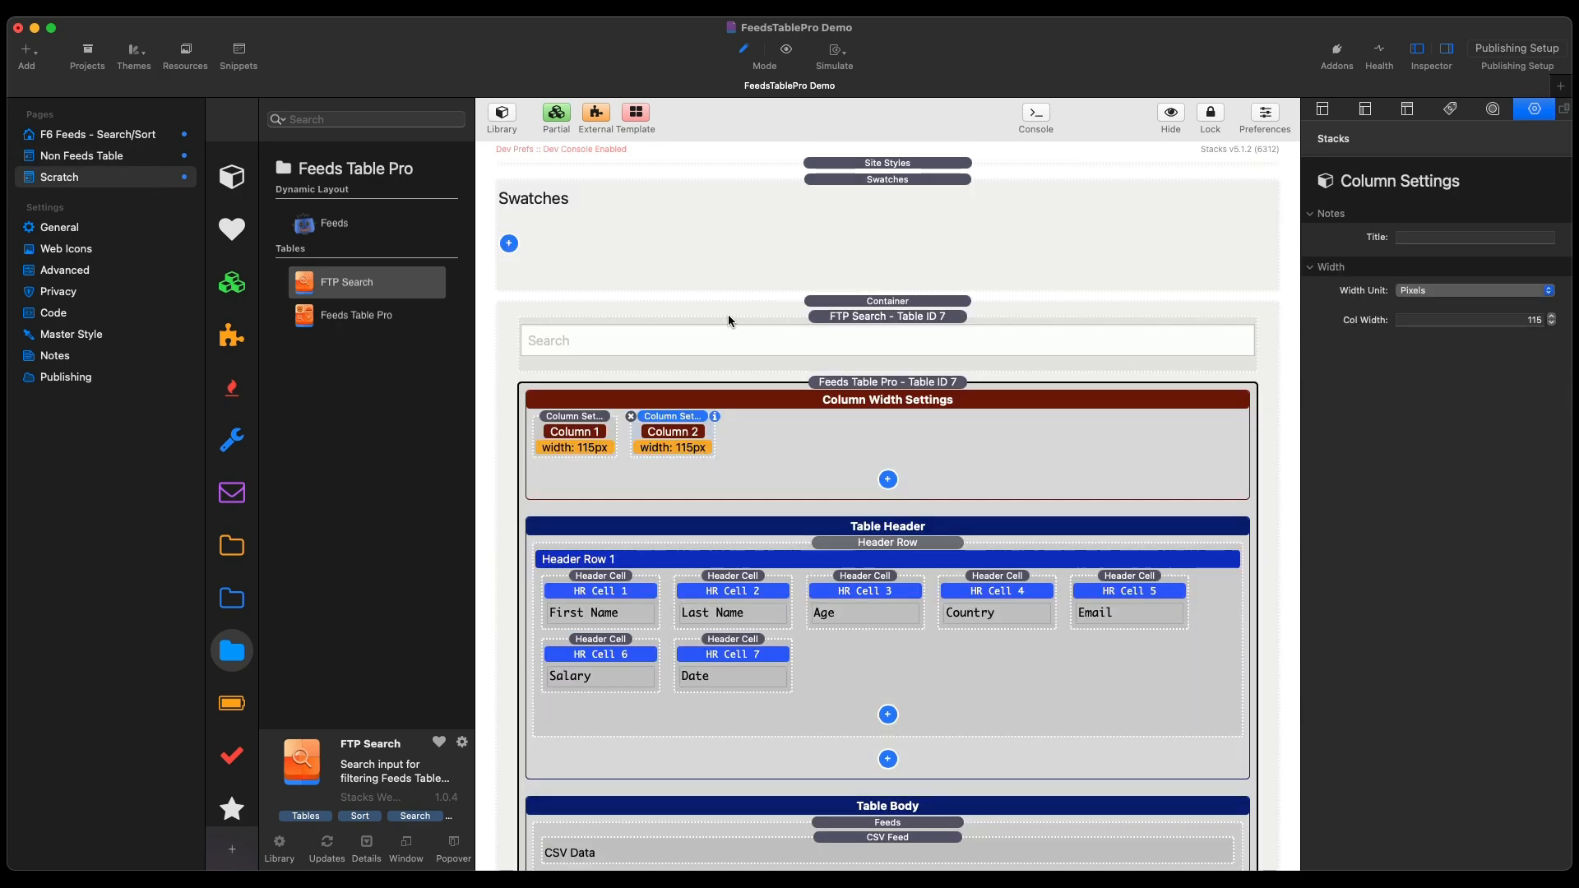
click(788, 53)
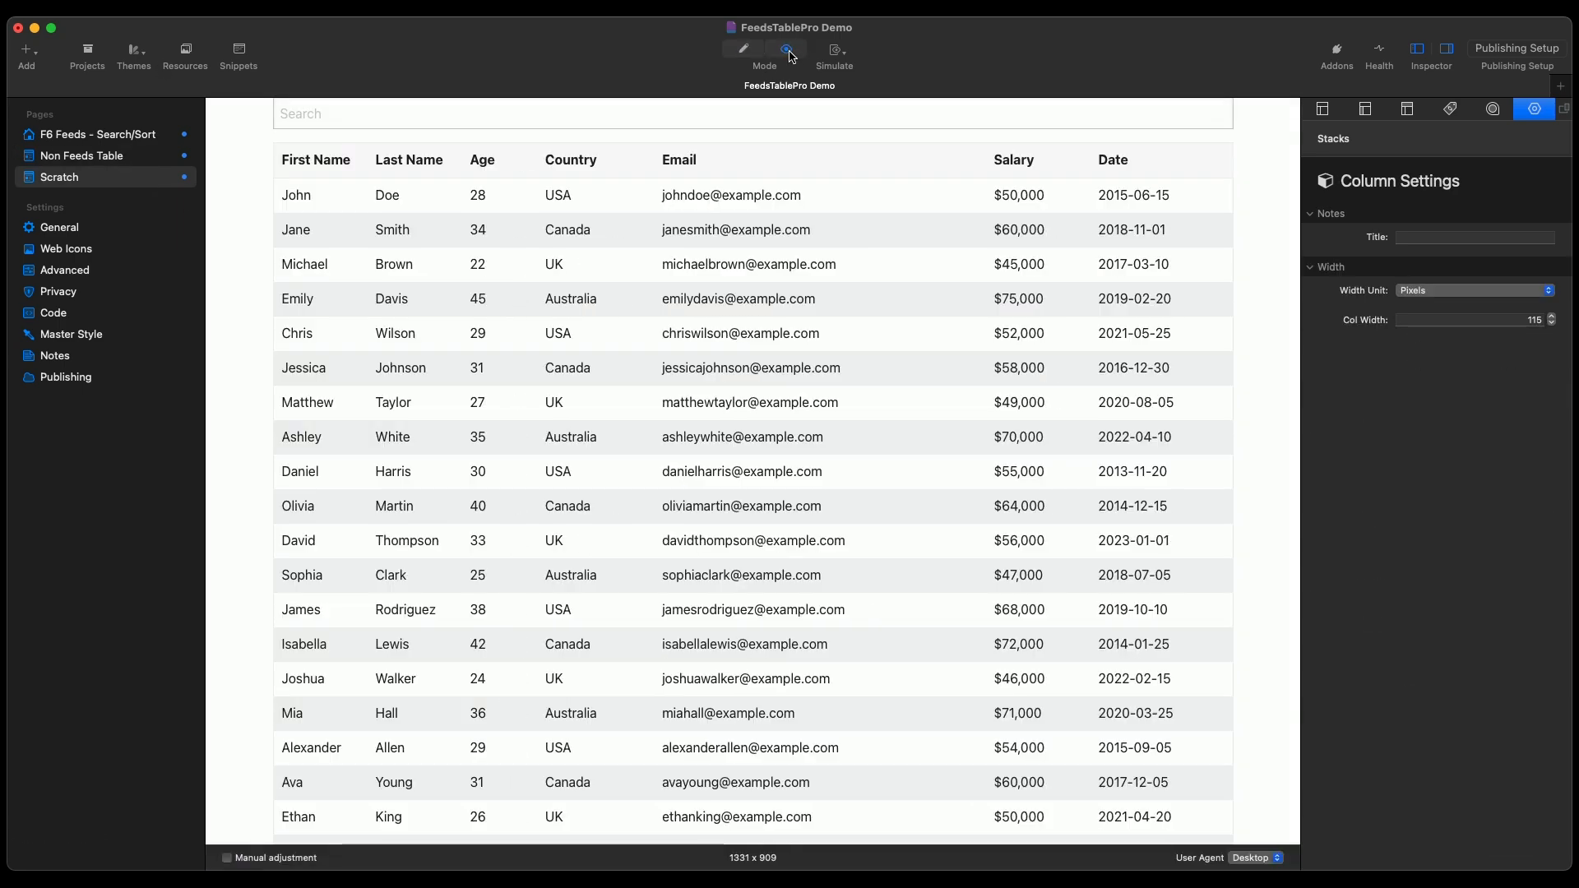
scroll(442, 556, down, 10)
scroll(437, 575, up, 9)
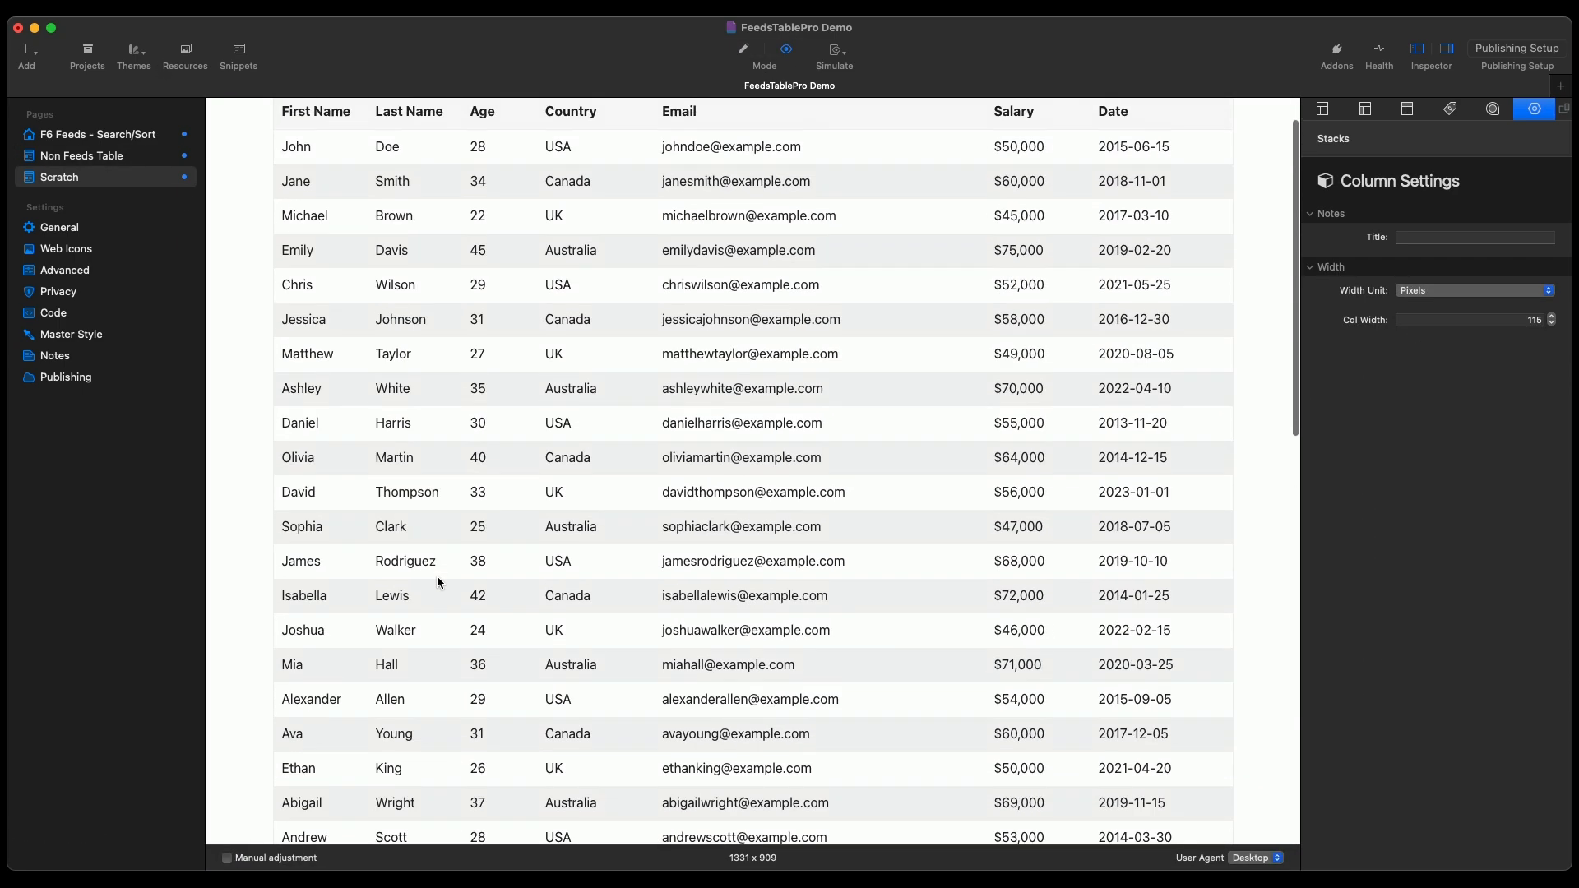
scroll(437, 576, up, 2)
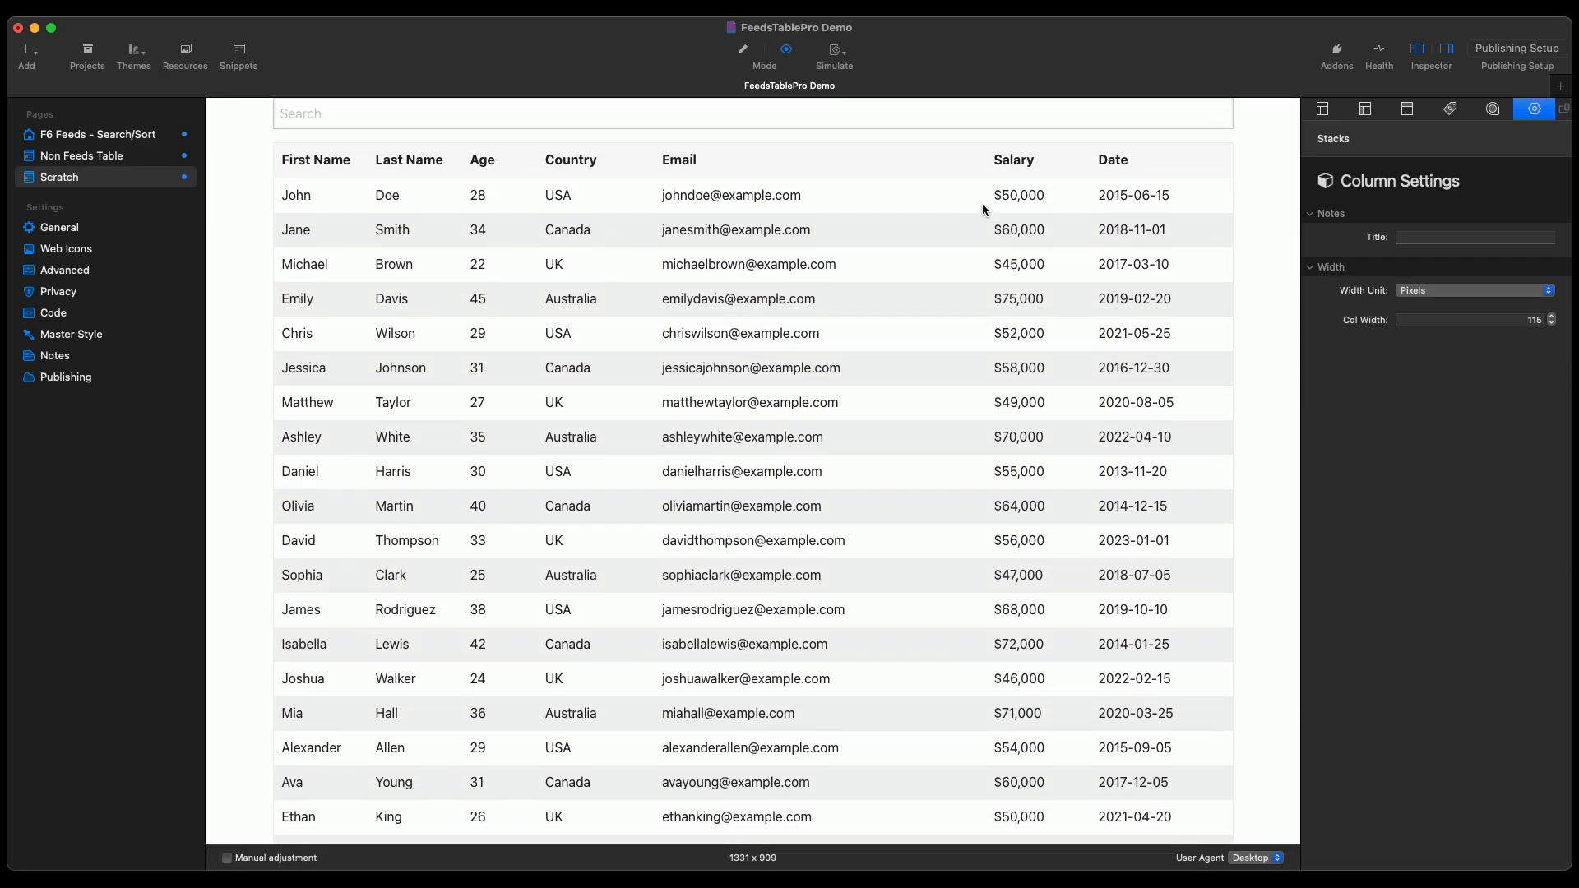
- Add five more column settings items to Column Width Settings, covering Columns 3 to 7
click(744, 51)
click(749, 672)
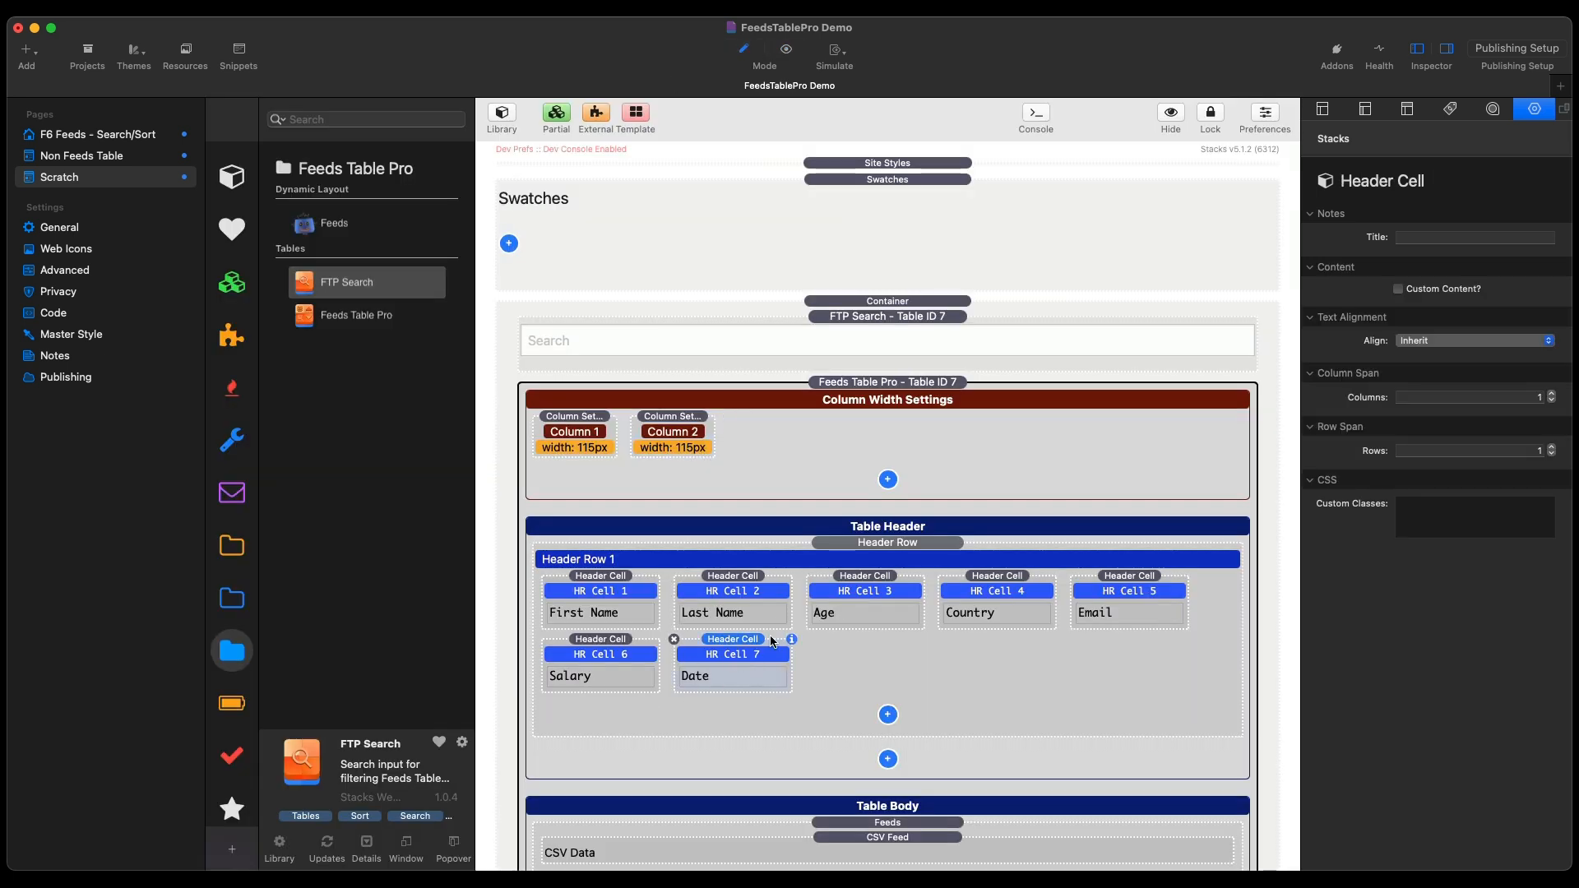
click(888, 479)
click(888, 480)
click(888, 479)
click(888, 480)
click(888, 479)
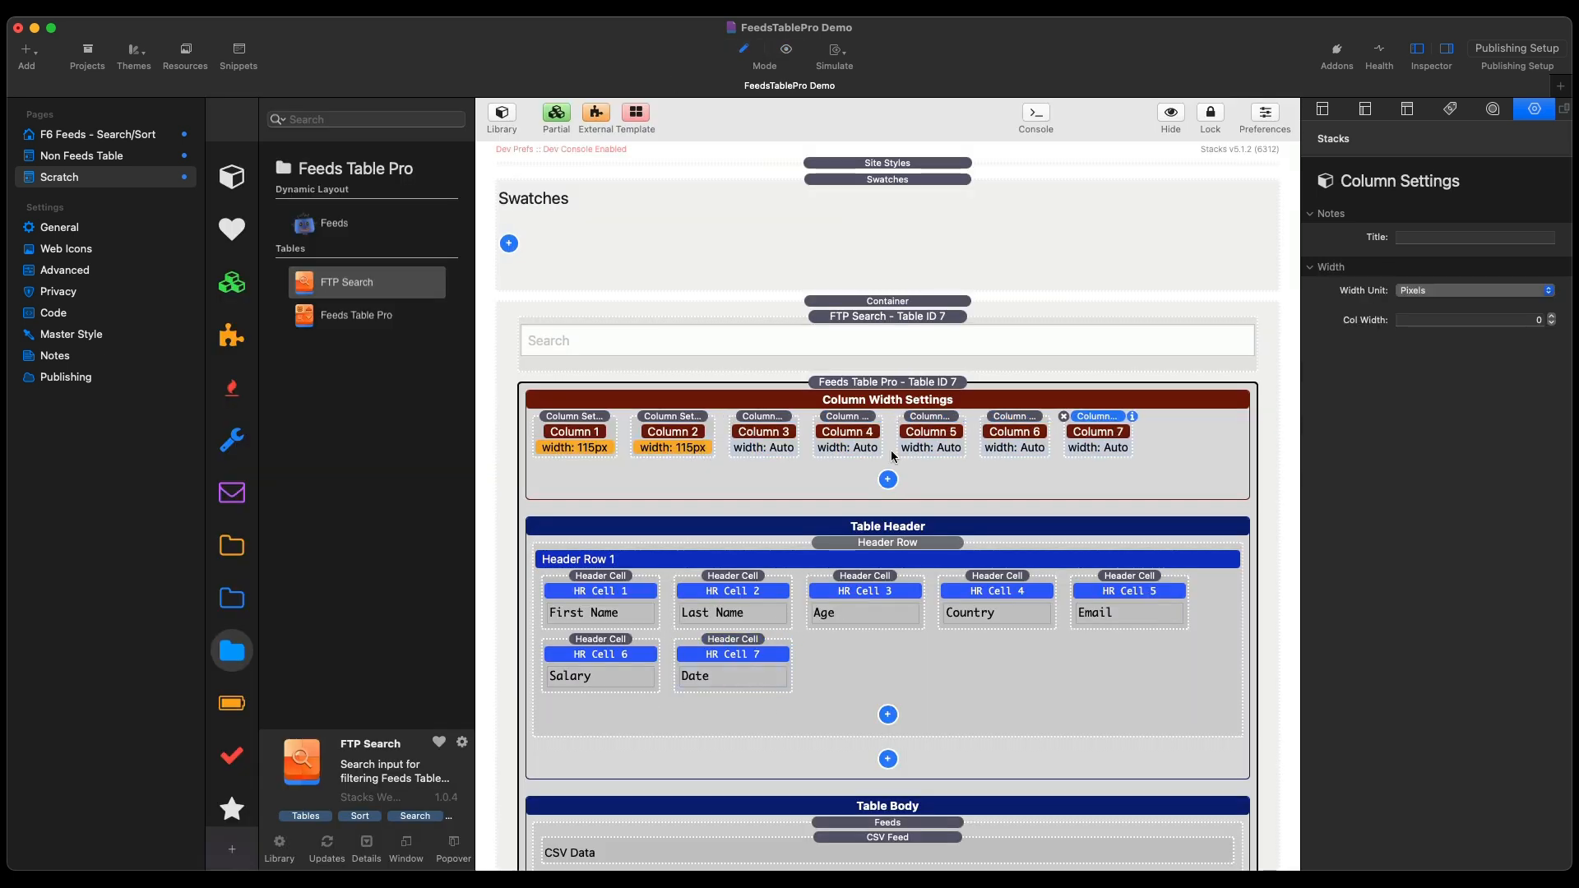
- Set Column 7's width to 200 pixels, keeping the Pixels unit, and preview the table
click(1457, 291)
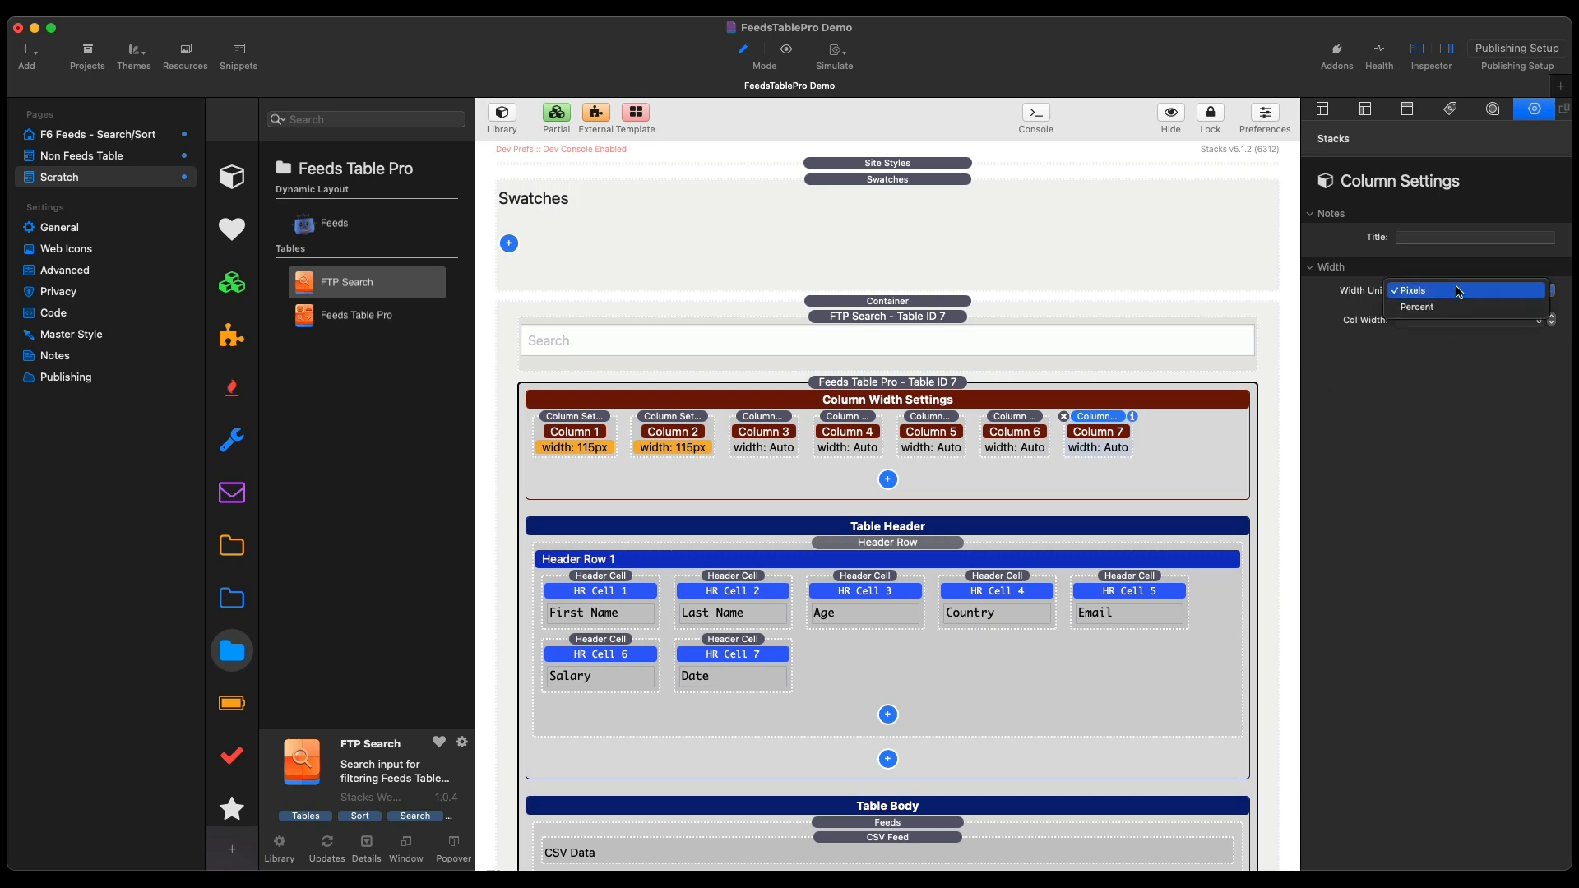
click(1457, 291)
click(1506, 318)
click(786, 51)
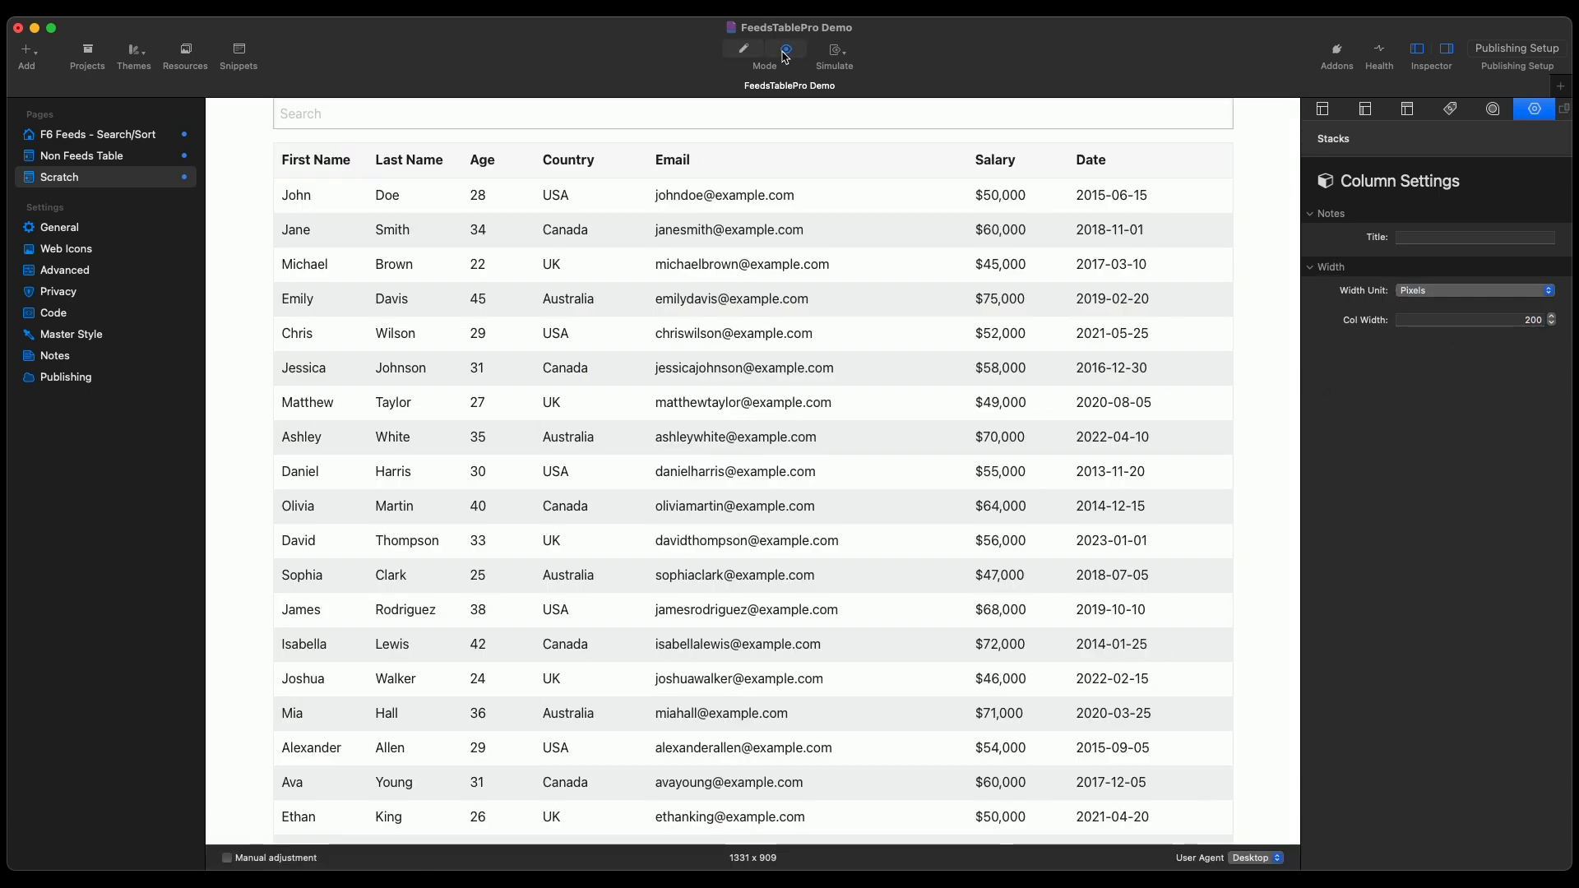
- Try a width of 100 pixels for Column 7, set it to 120 pixels, and check the rows in preview
click(1496, 324)
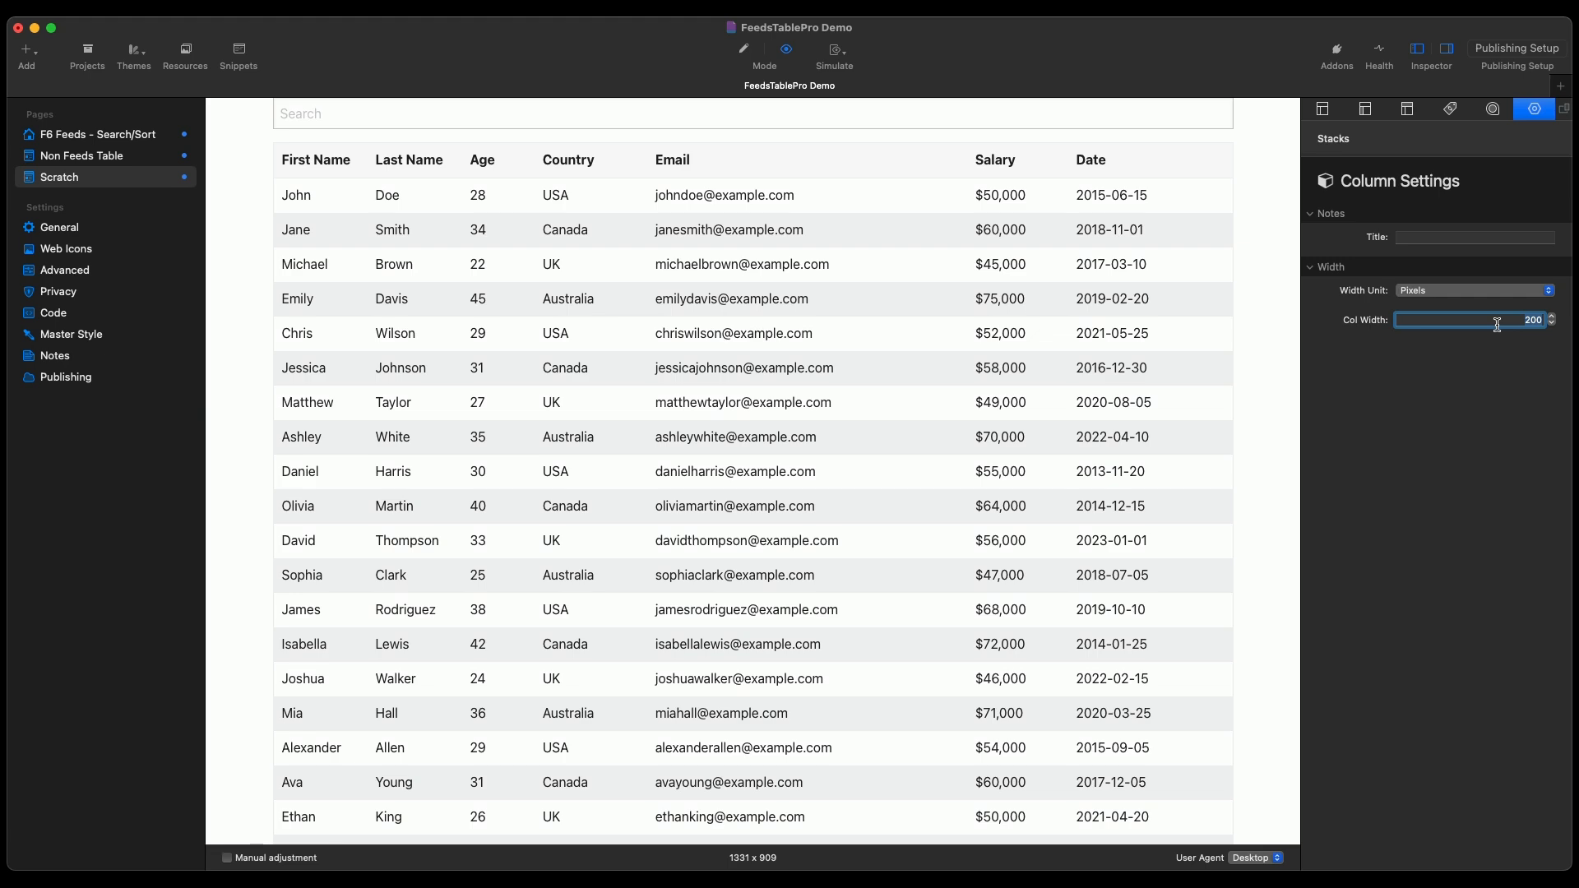
text(100)
key(Return)
click(1498, 320)
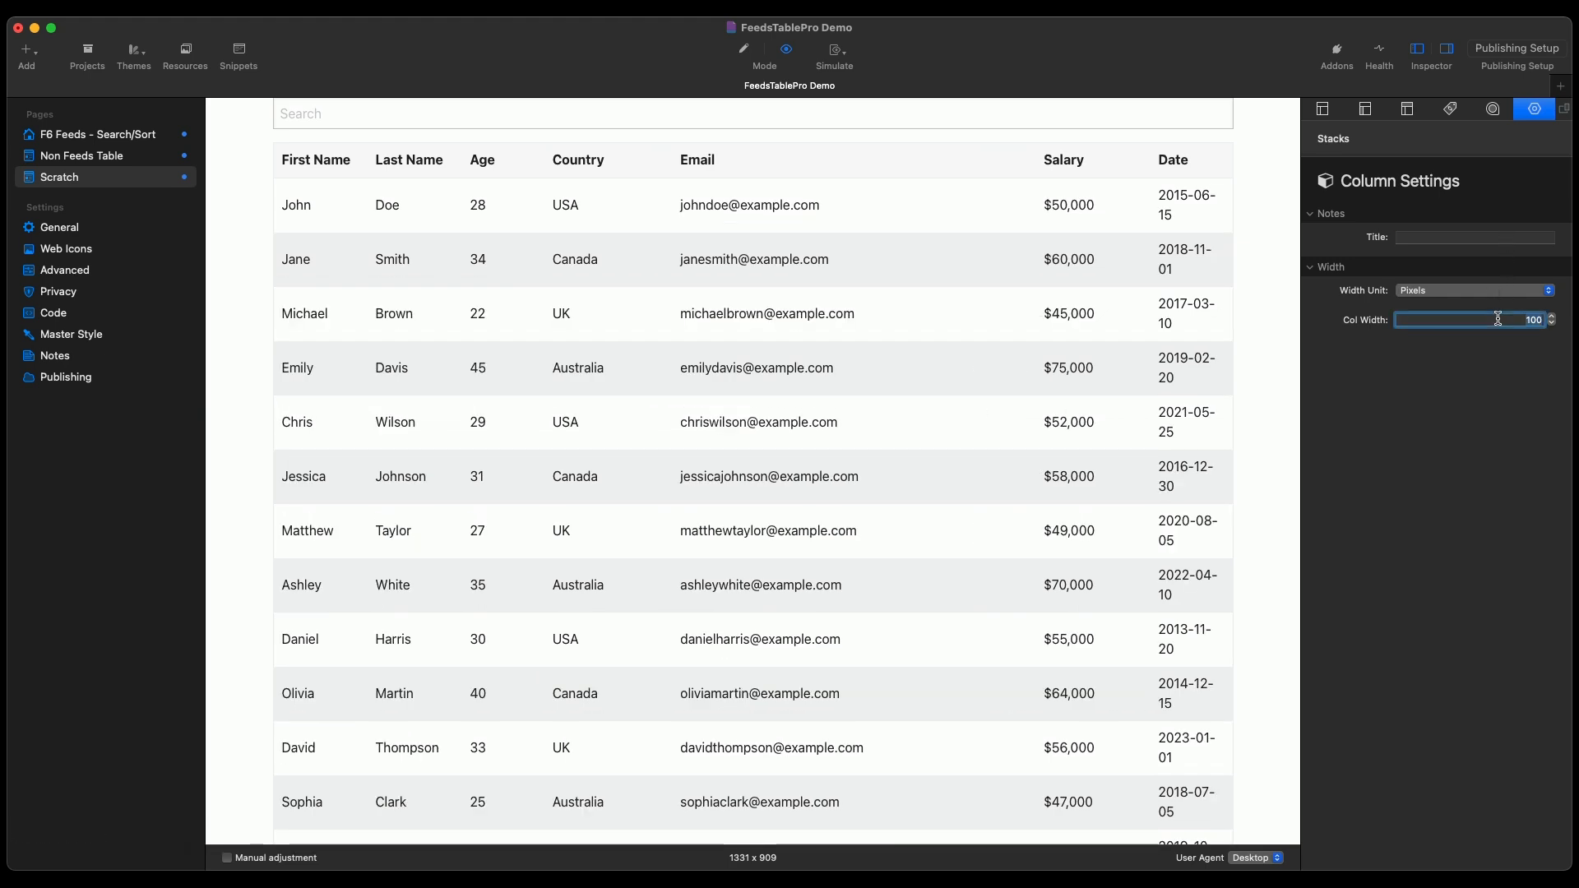
text(120)
key(Return)
scroll(1170, 291, down, 10)
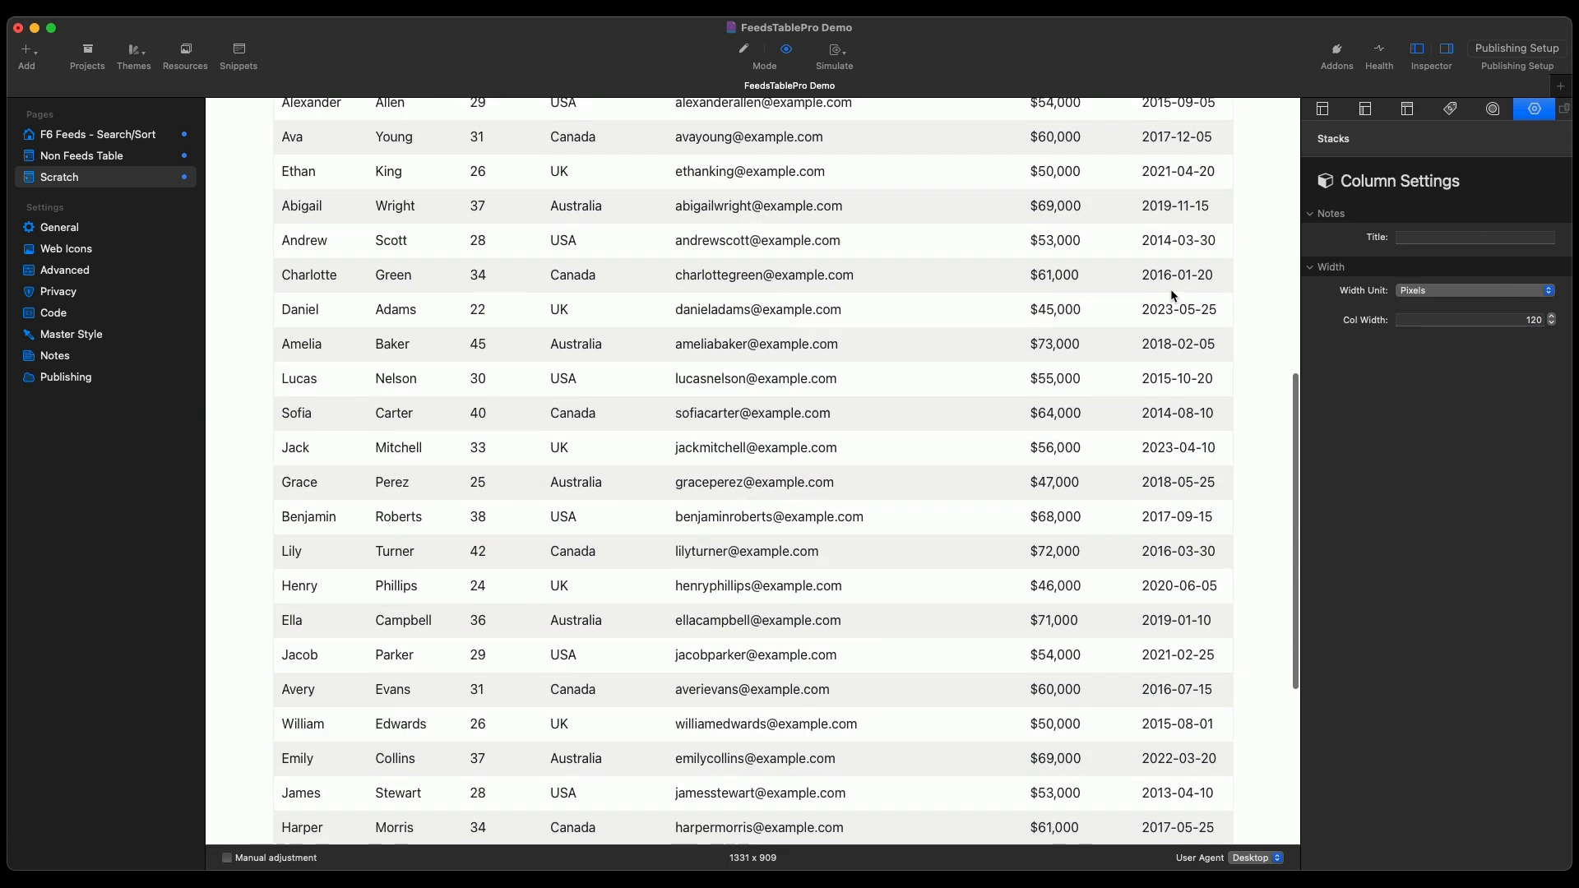
scroll(1171, 289, up, 10)
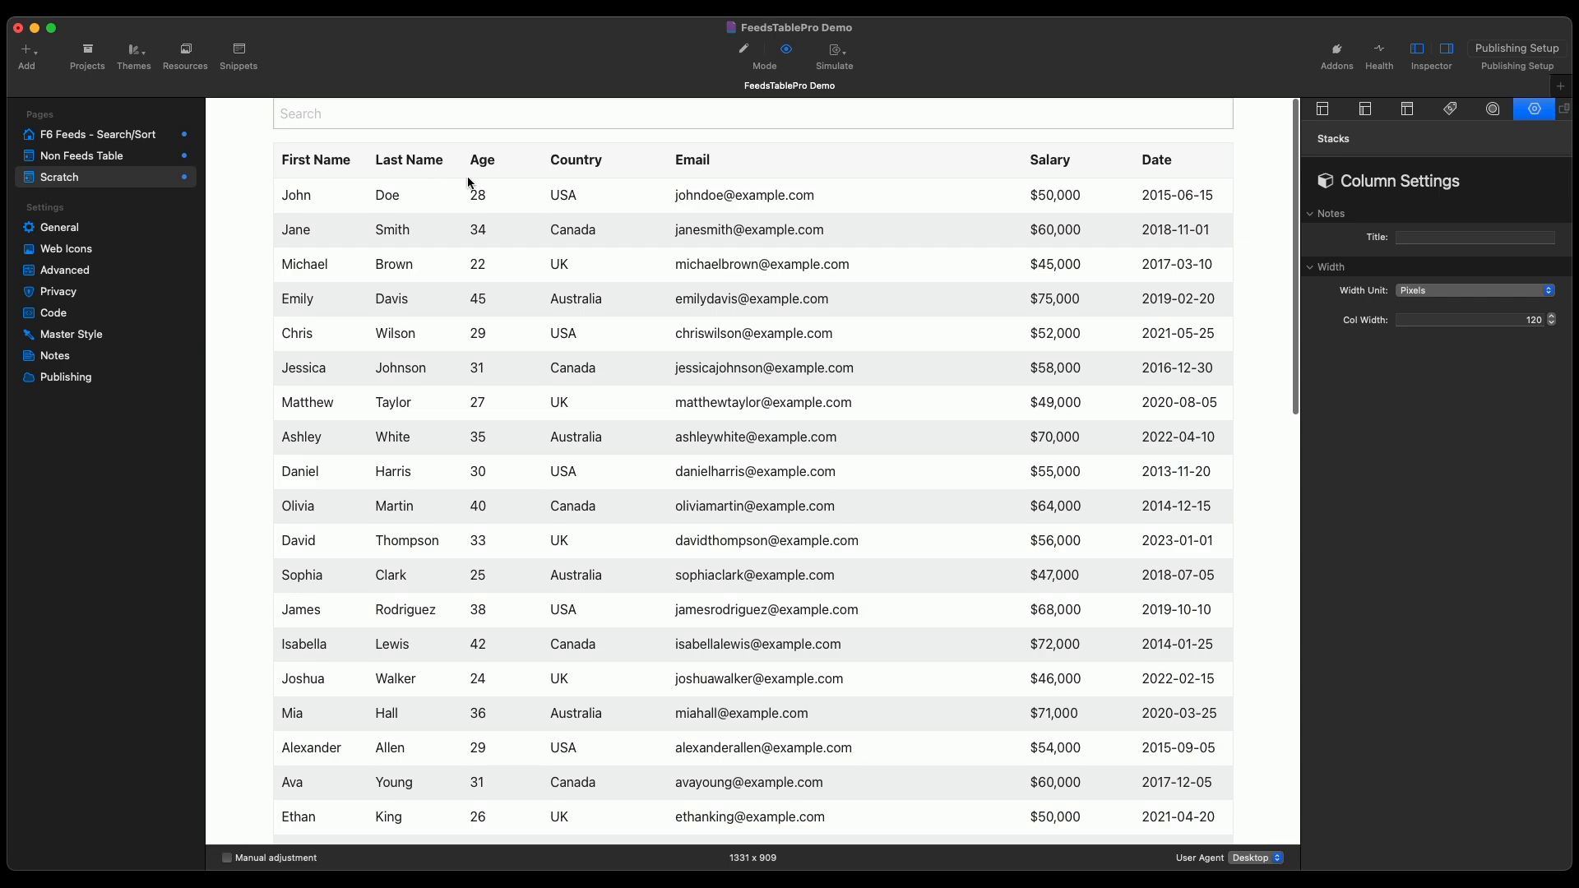
- Enable manual adjustment of the preview size and narrow the page to about 877 pixels to check the columns' fit
click(245, 860)
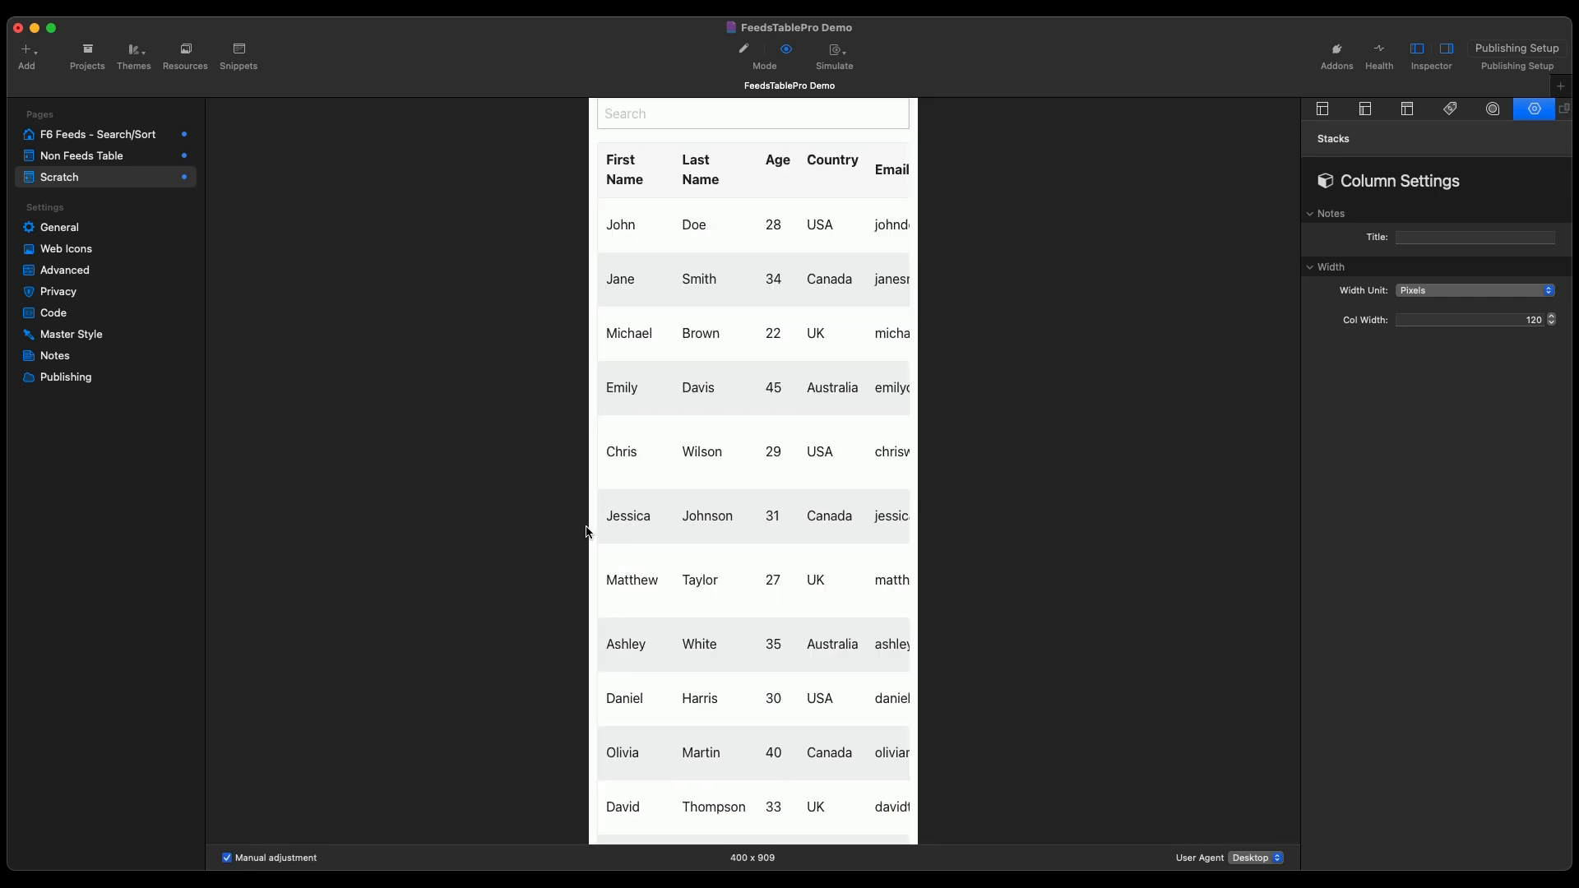
drag(587, 532, 307, 551)
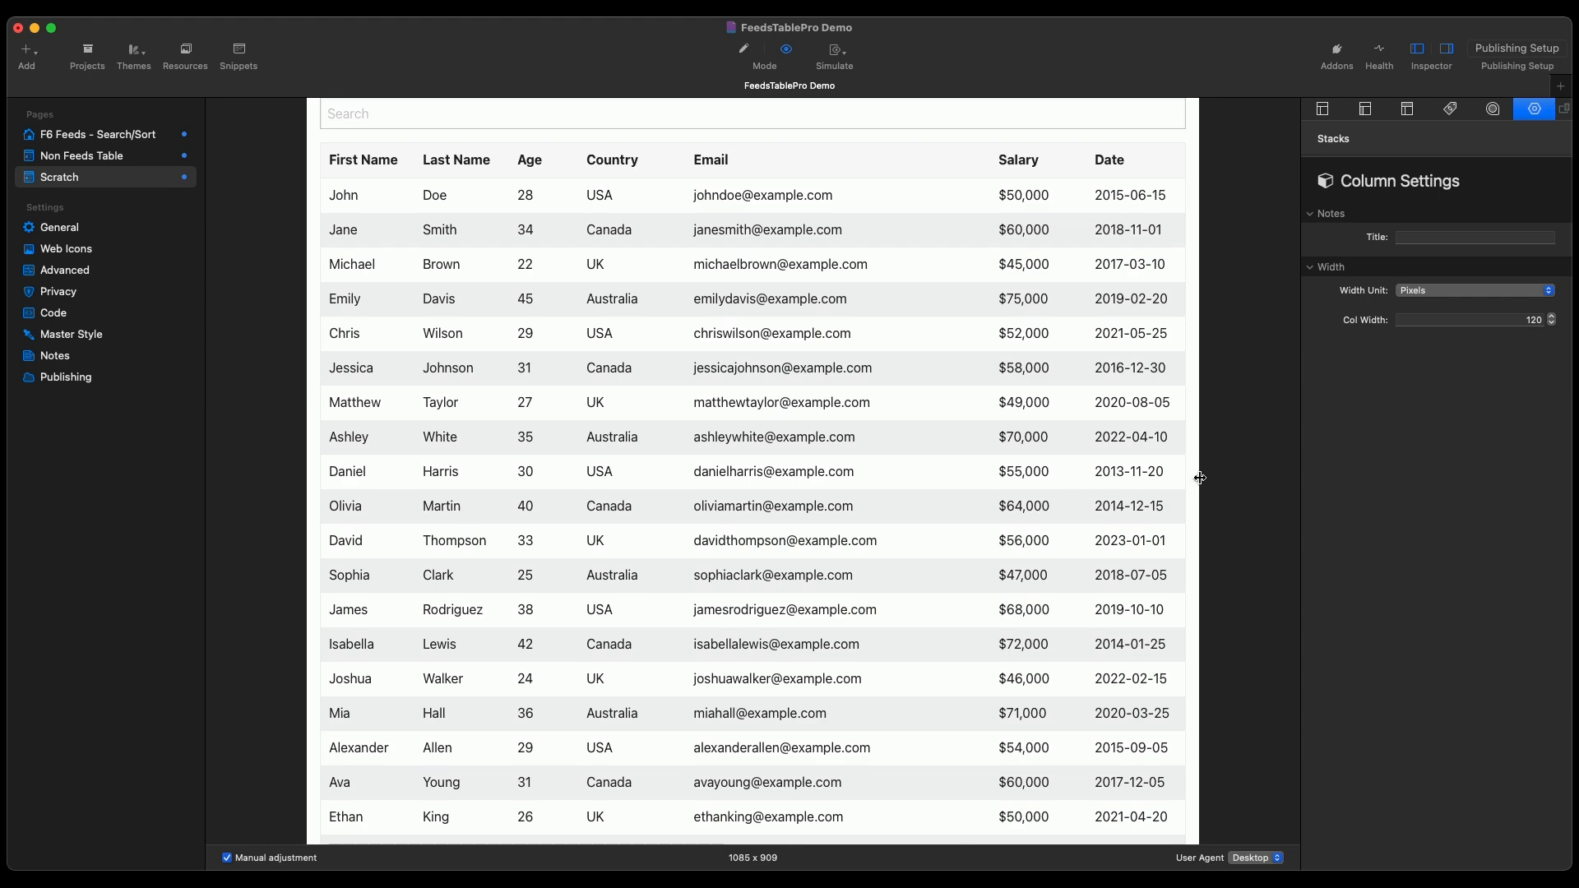
drag(1198, 472, 1115, 499)
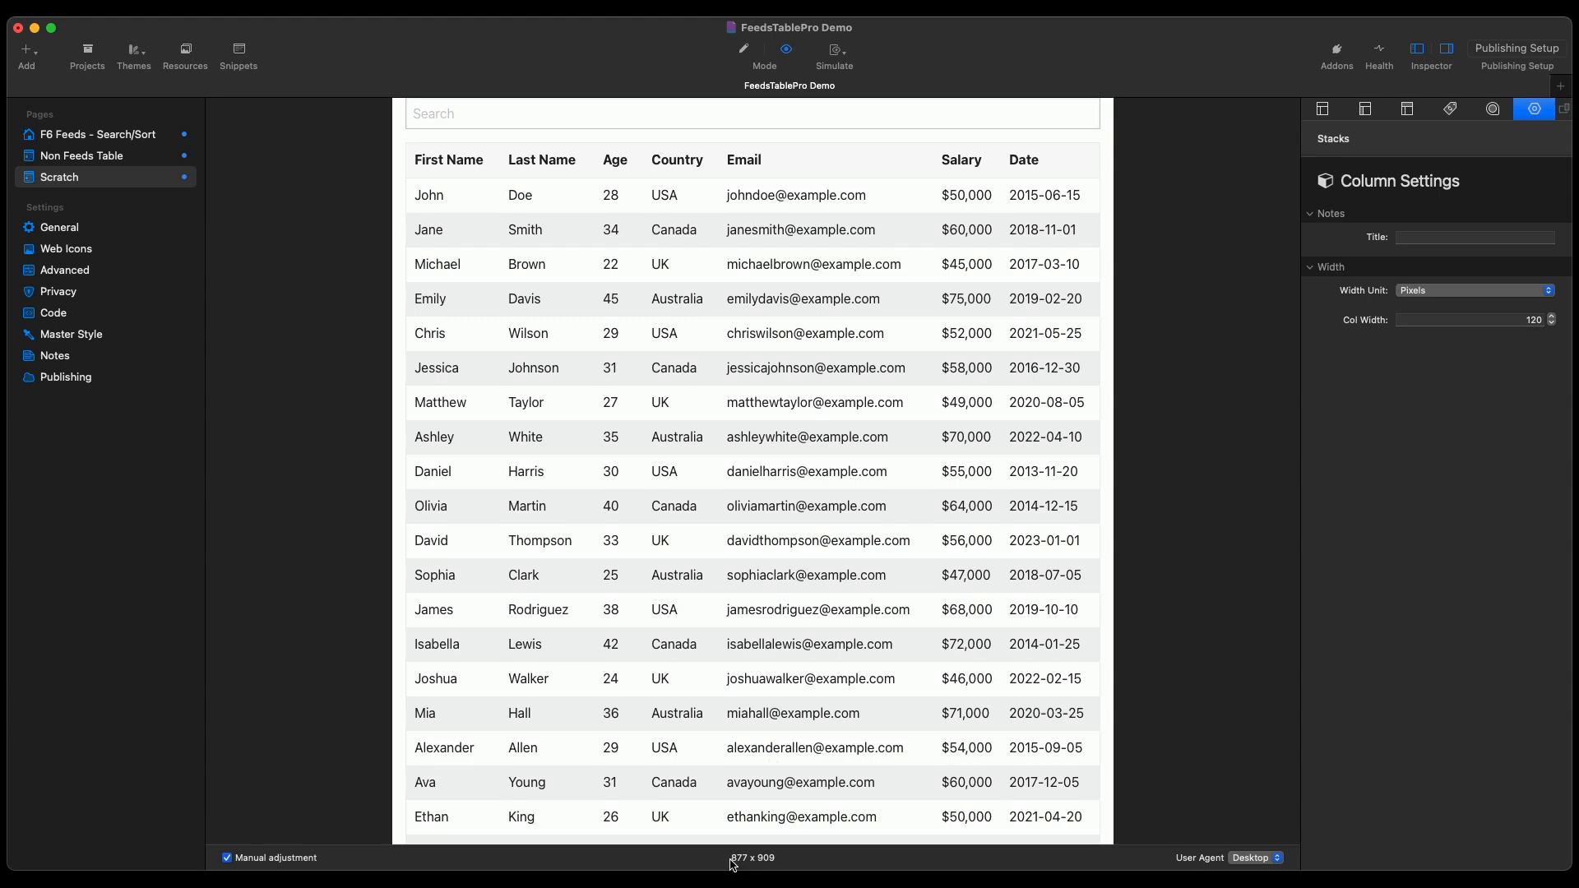
drag(1112, 355, 1147, 355)
- Enable a minimum width on the Feeds Table Pro table in edit mode and set it to 870 pixels
click(742, 48)
click(940, 385)
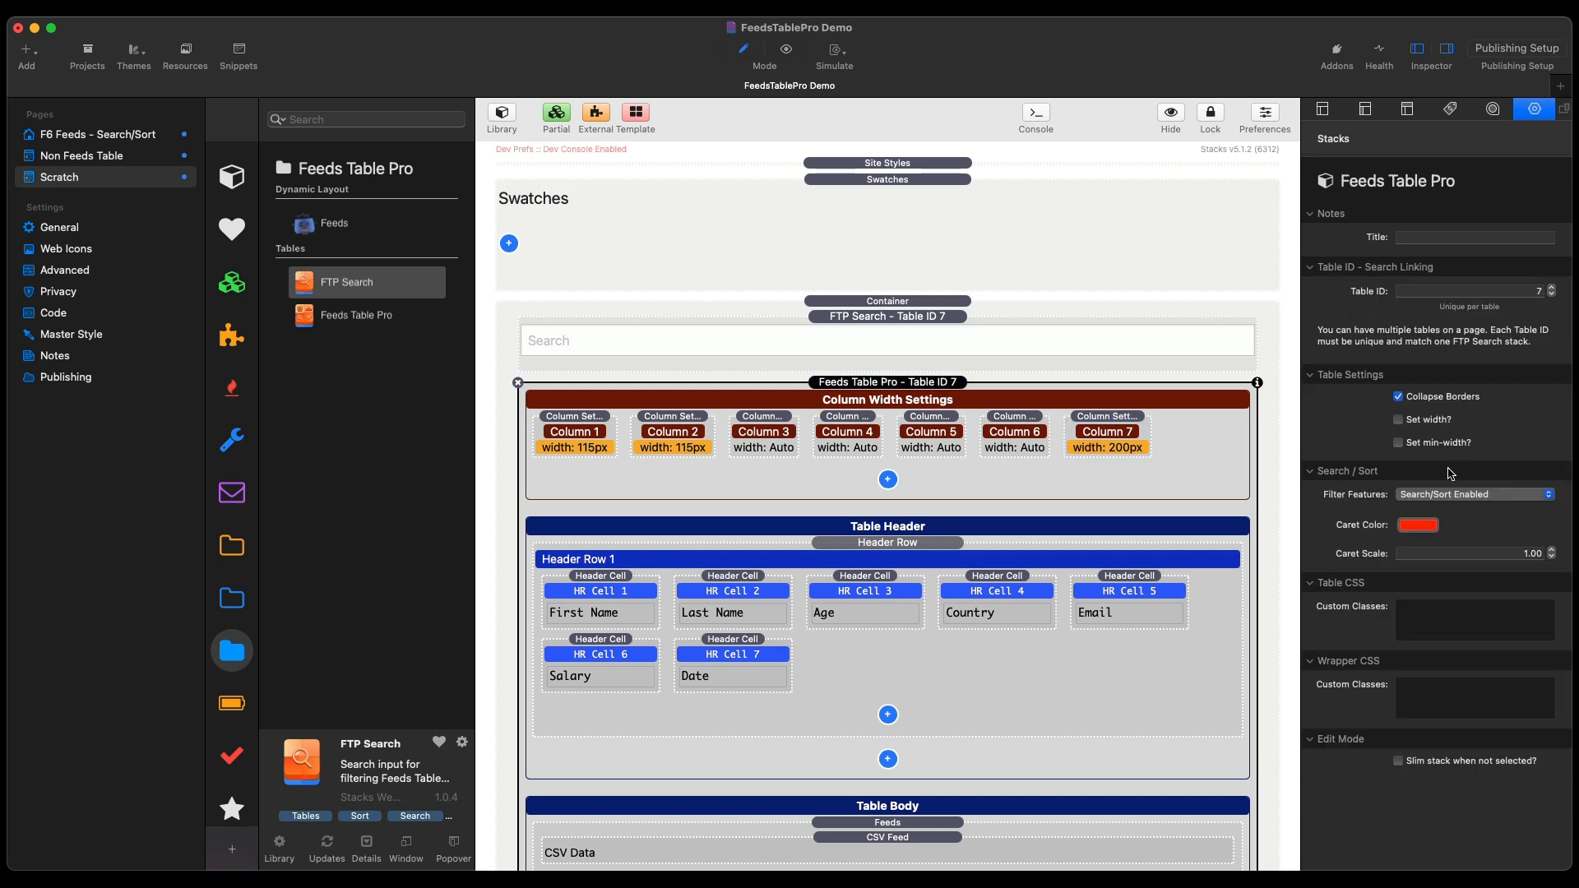
click(1436, 445)
double_click(1465, 508)
text(870)
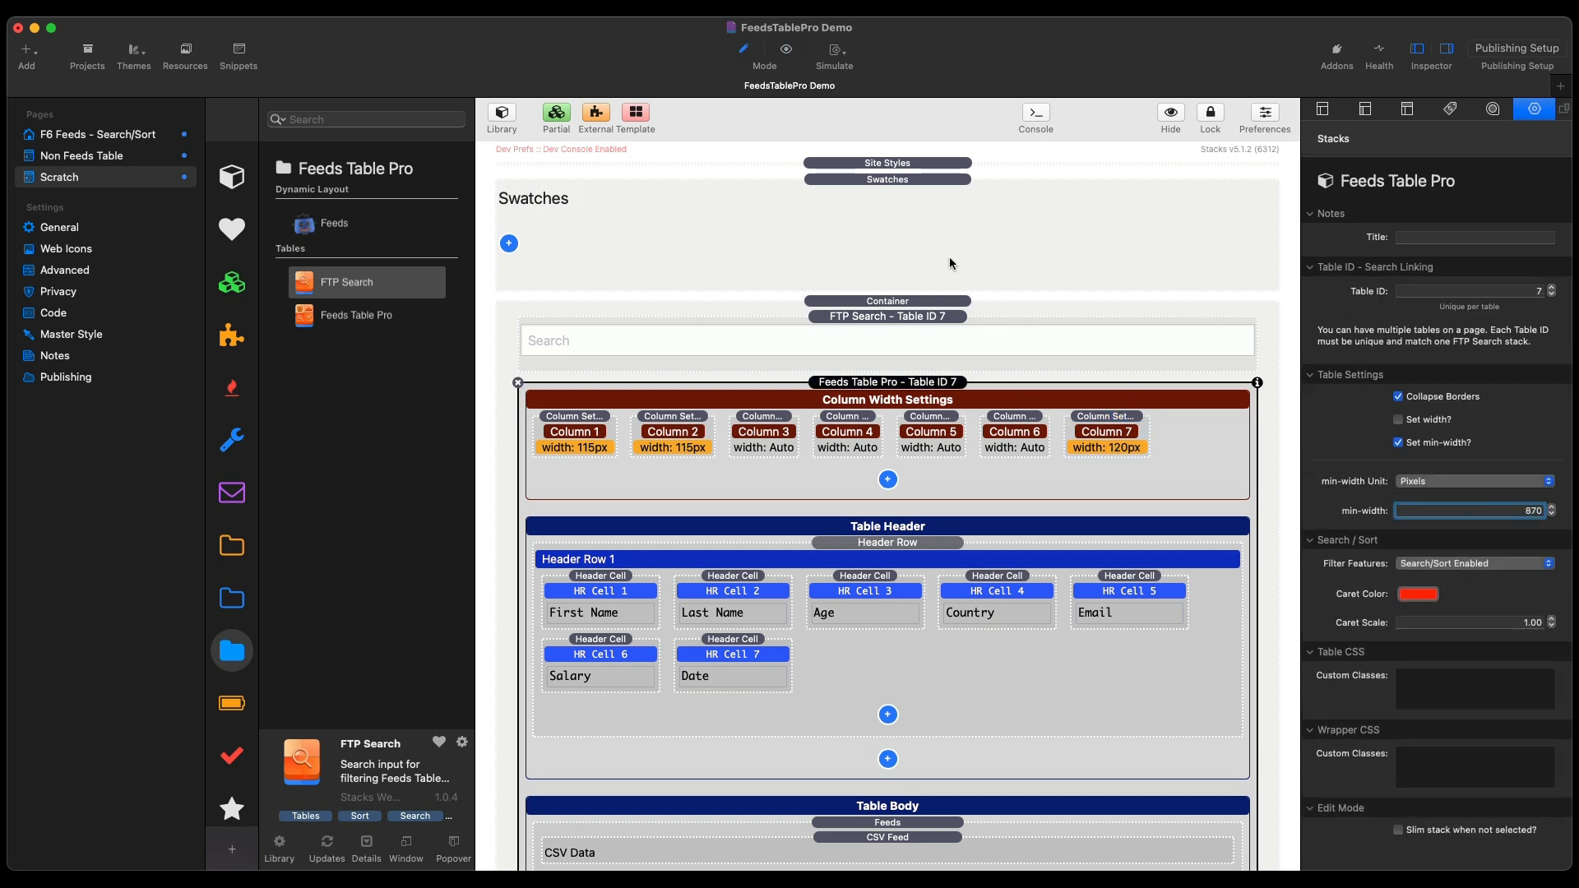
- Preview the table in a page about 733 pixels wide and examine its horizontal and vertical scrolling
click(785, 49)
drag(1145, 268, 1054, 312)
scroll(564, 493, right, 3)
scroll(564, 493, left, 3)
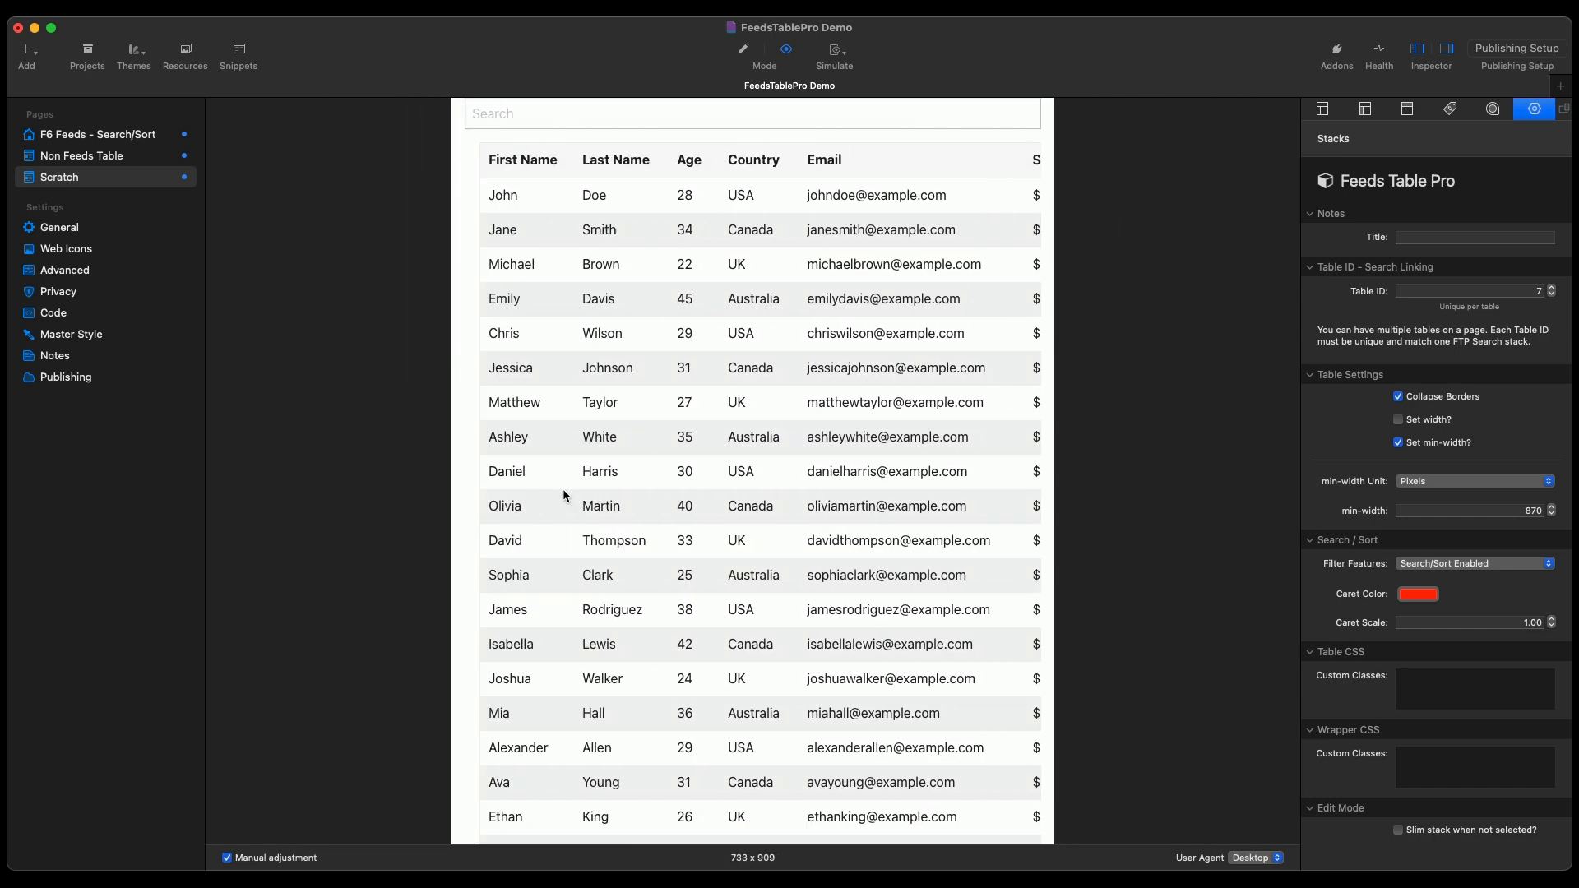
scroll(564, 495, right, 3)
scroll(576, 498, down, 8)
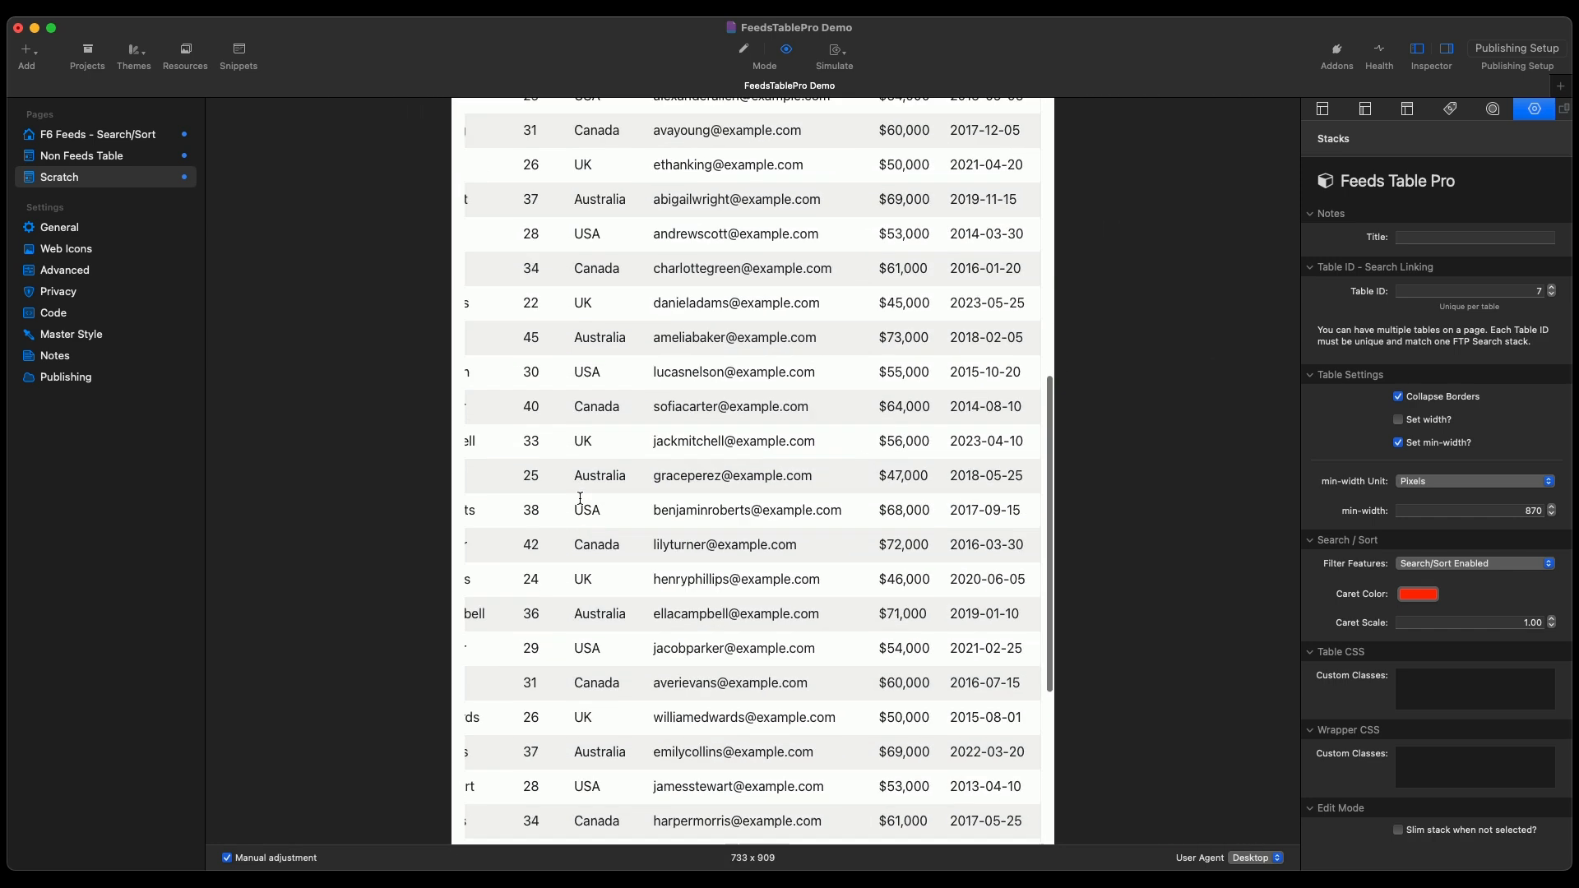
scroll(579, 498, down, 5)
scroll(658, 517, left, 3)
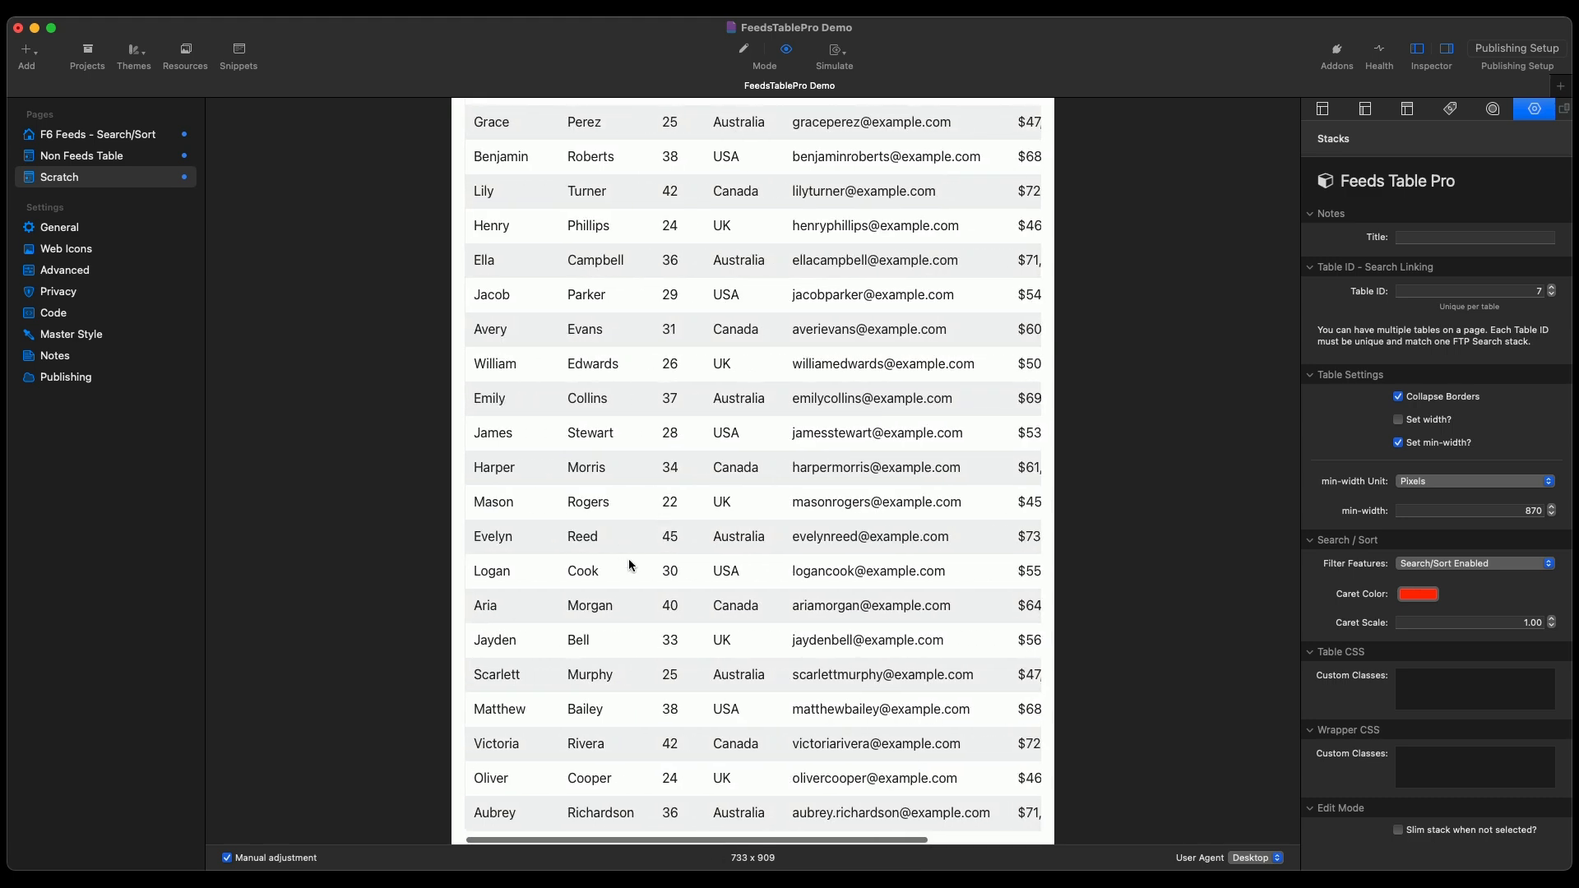
scroll(628, 561, up, 15)
scroll(610, 407, right, 3)
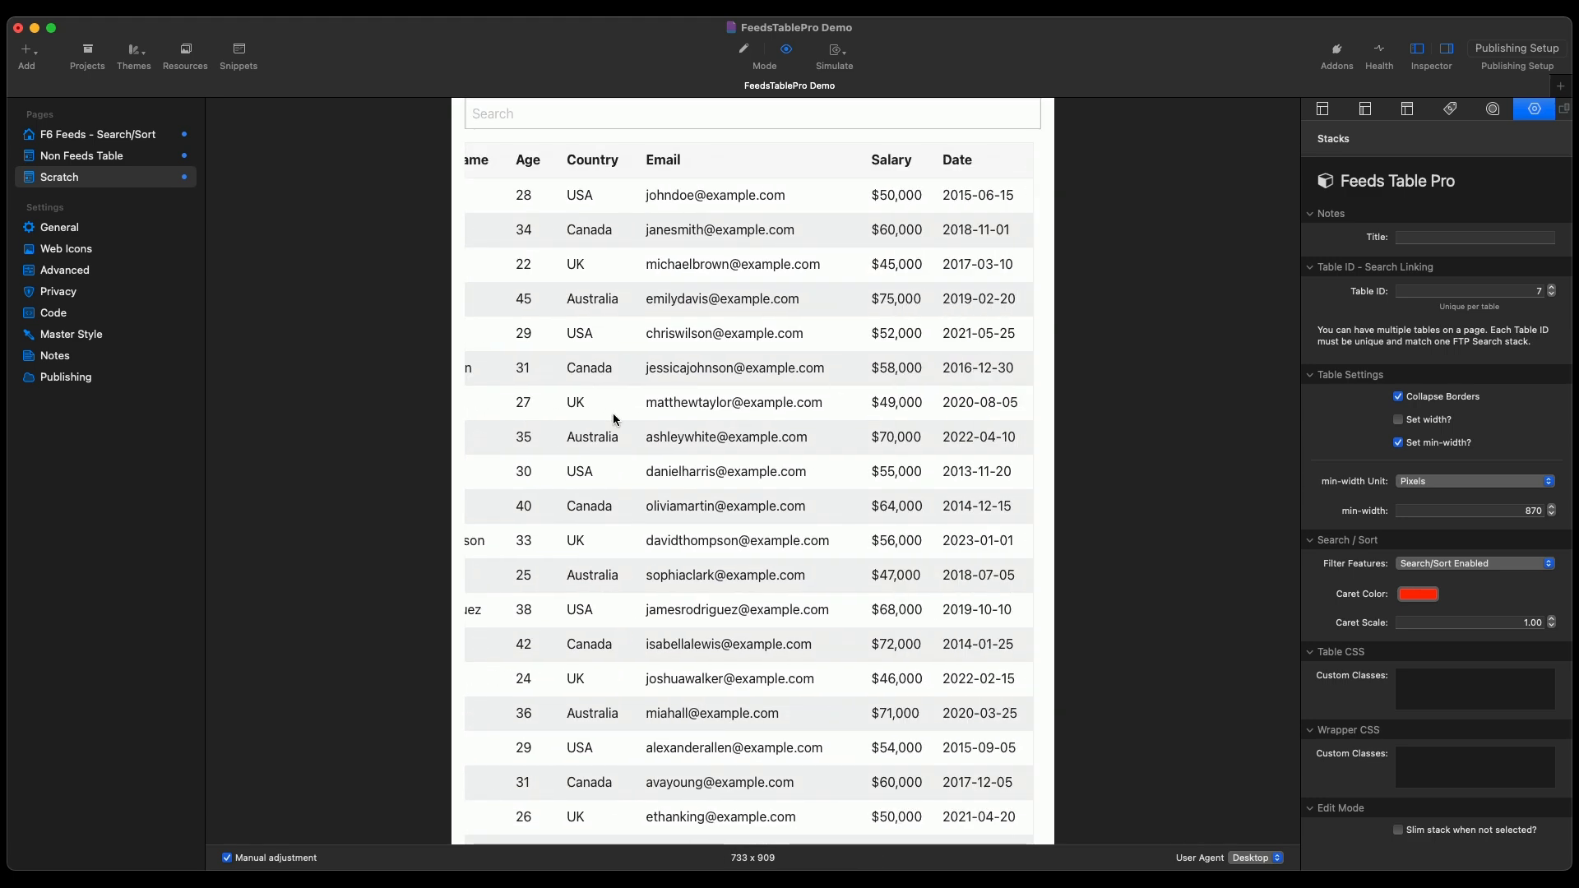
scroll(613, 418, left, 3)
scroll(613, 418, right, 3)
scroll(613, 418, left, 3)
scroll(613, 418, right, 3)
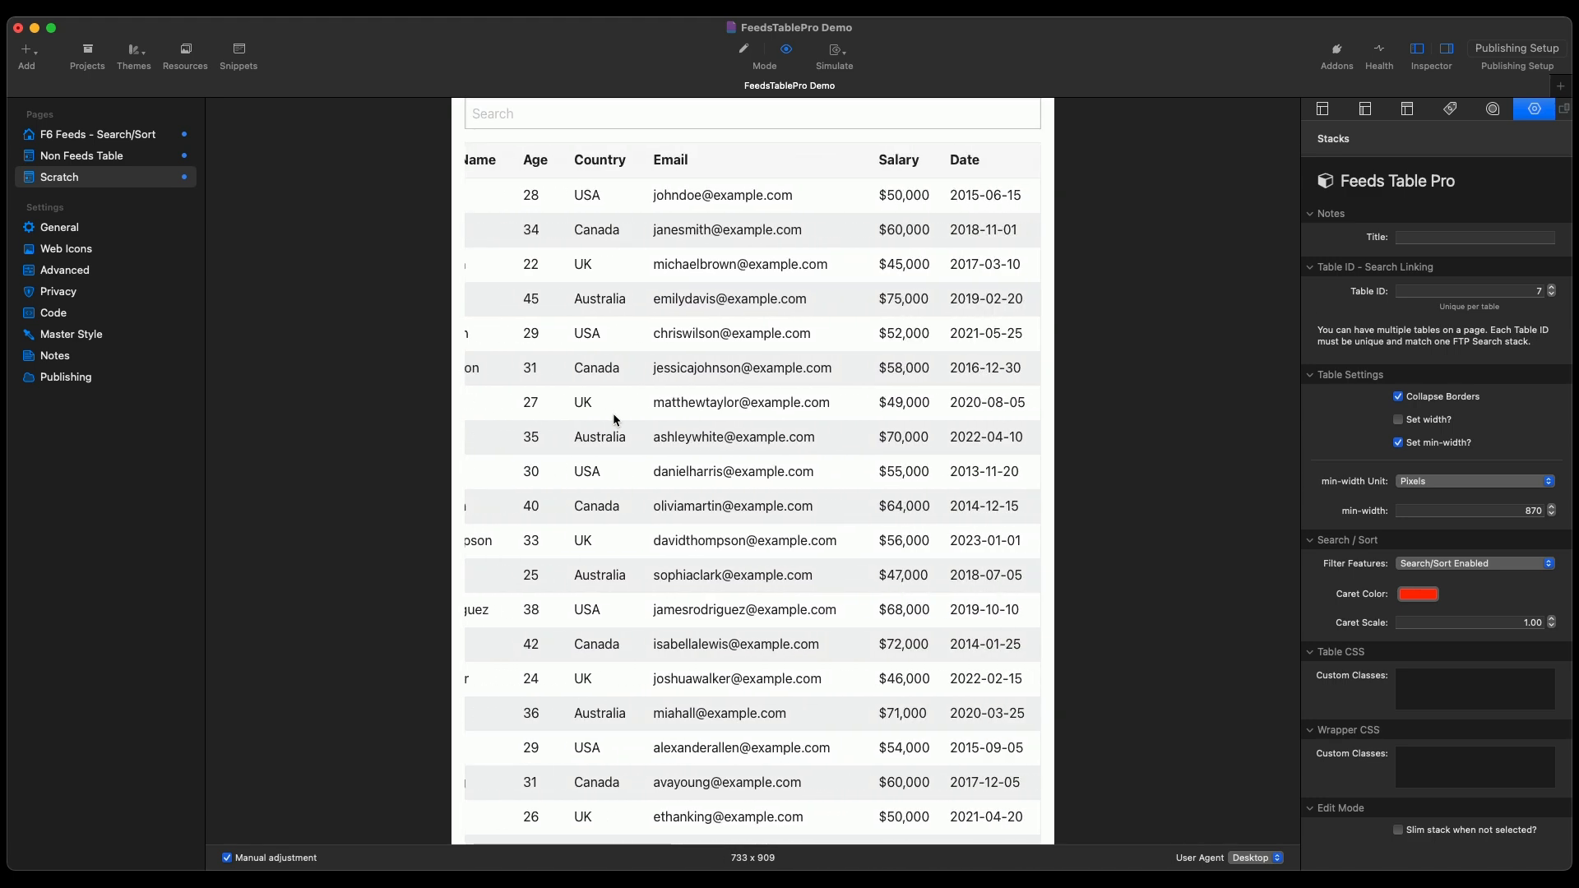
scroll(614, 417, left, 3)
scroll(614, 418, right, 3)
scroll(614, 418, left, 3)
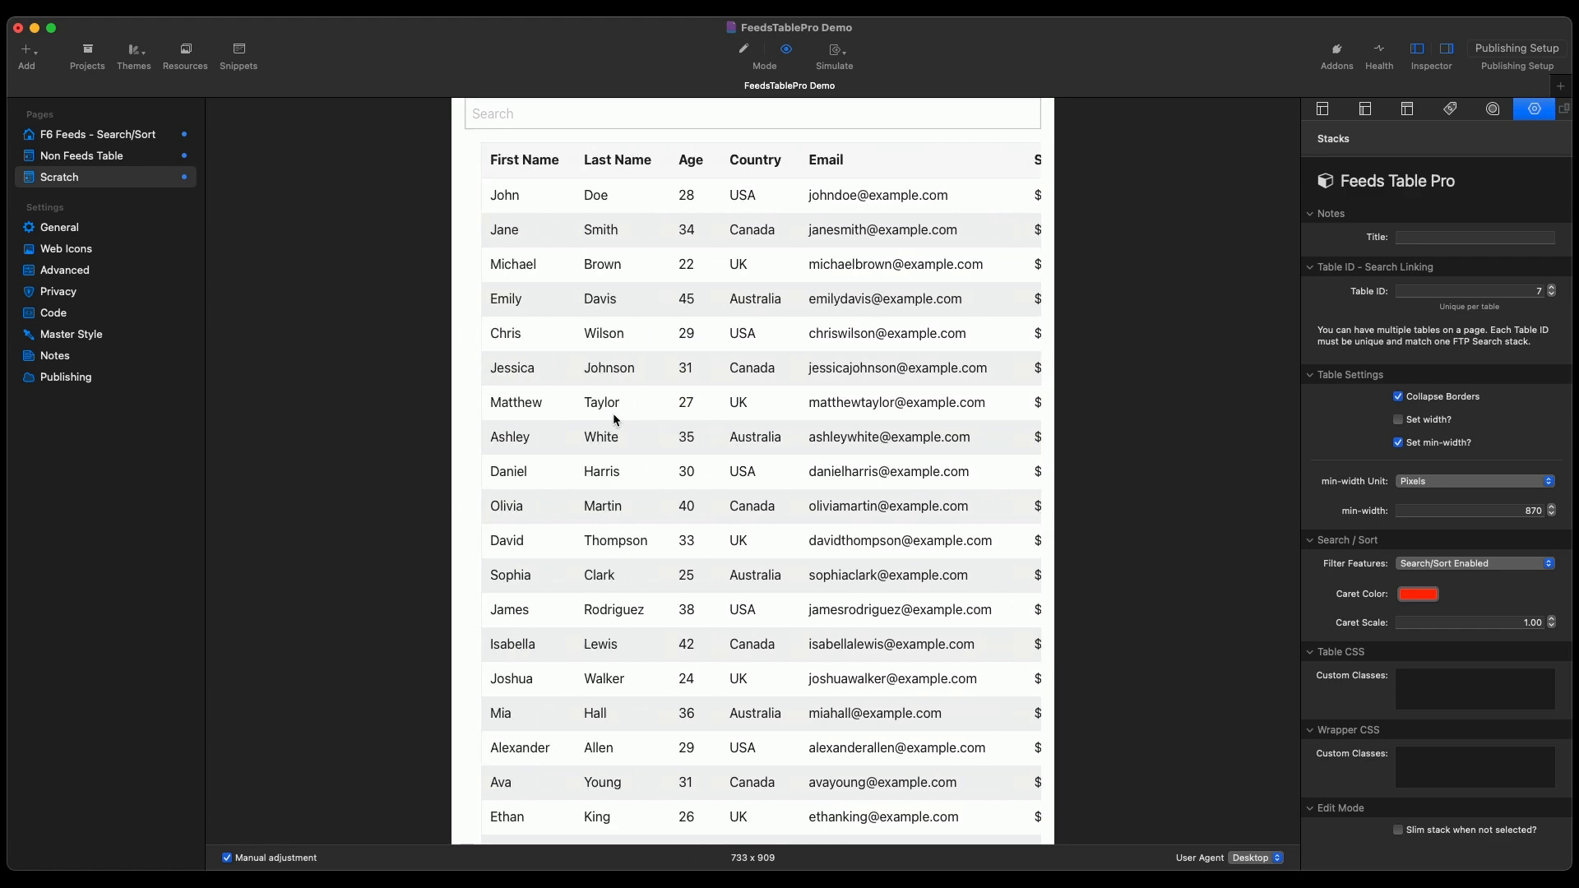
scroll(613, 418, right, 3)
- Search the table for 28 in a preview about 359 pixels wide, clear the search, and widen the preview to about 1025 pixels
drag(1060, 418, 906, 418)
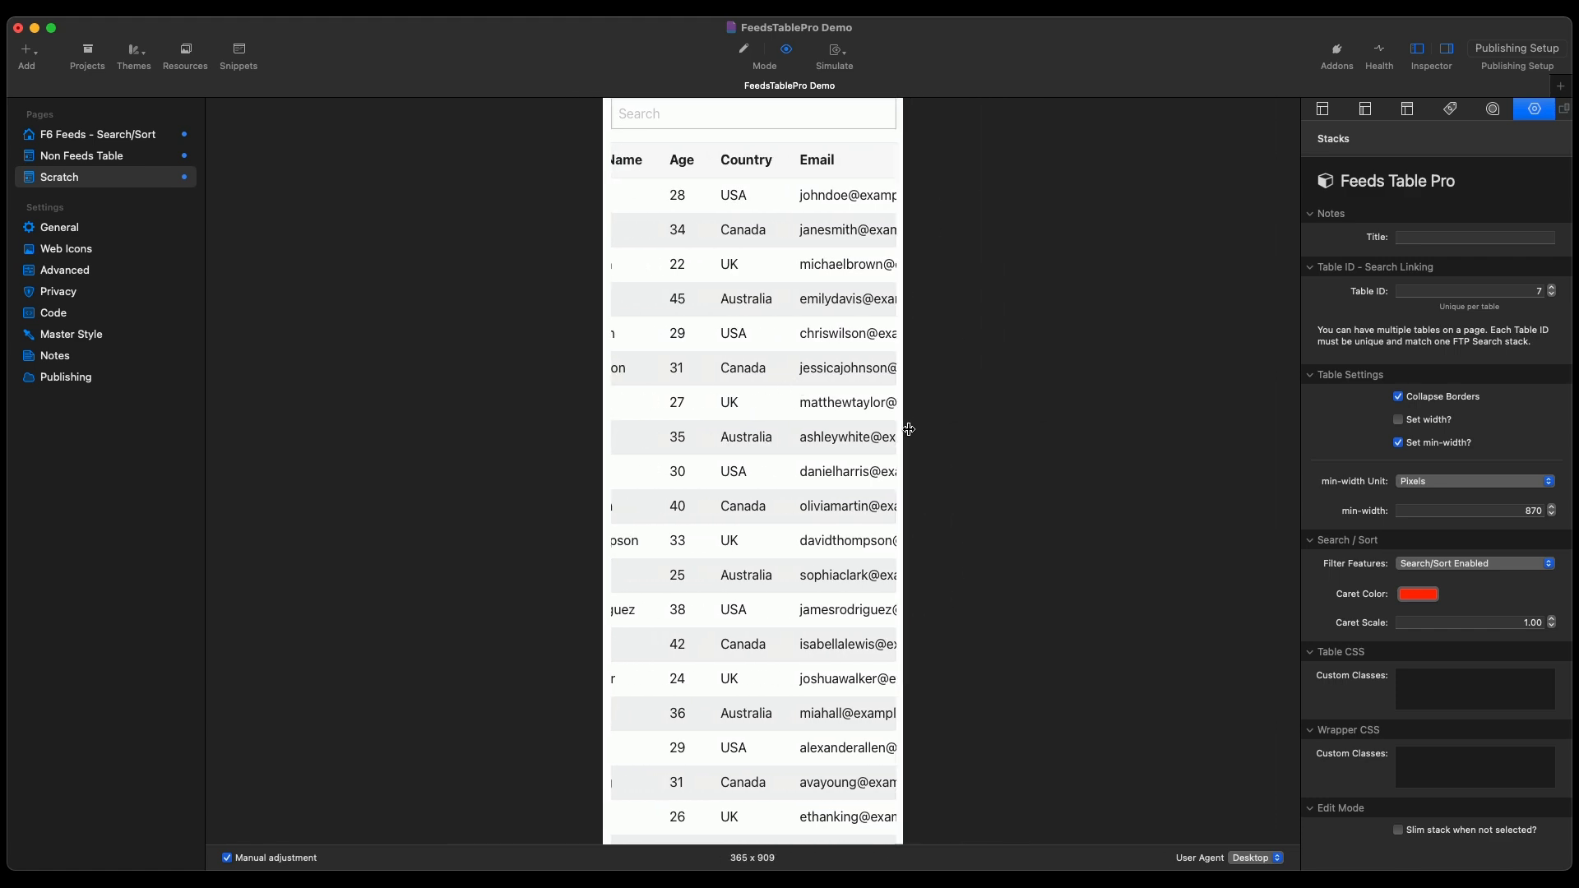
scroll(776, 439, left, 3)
click(751, 116)
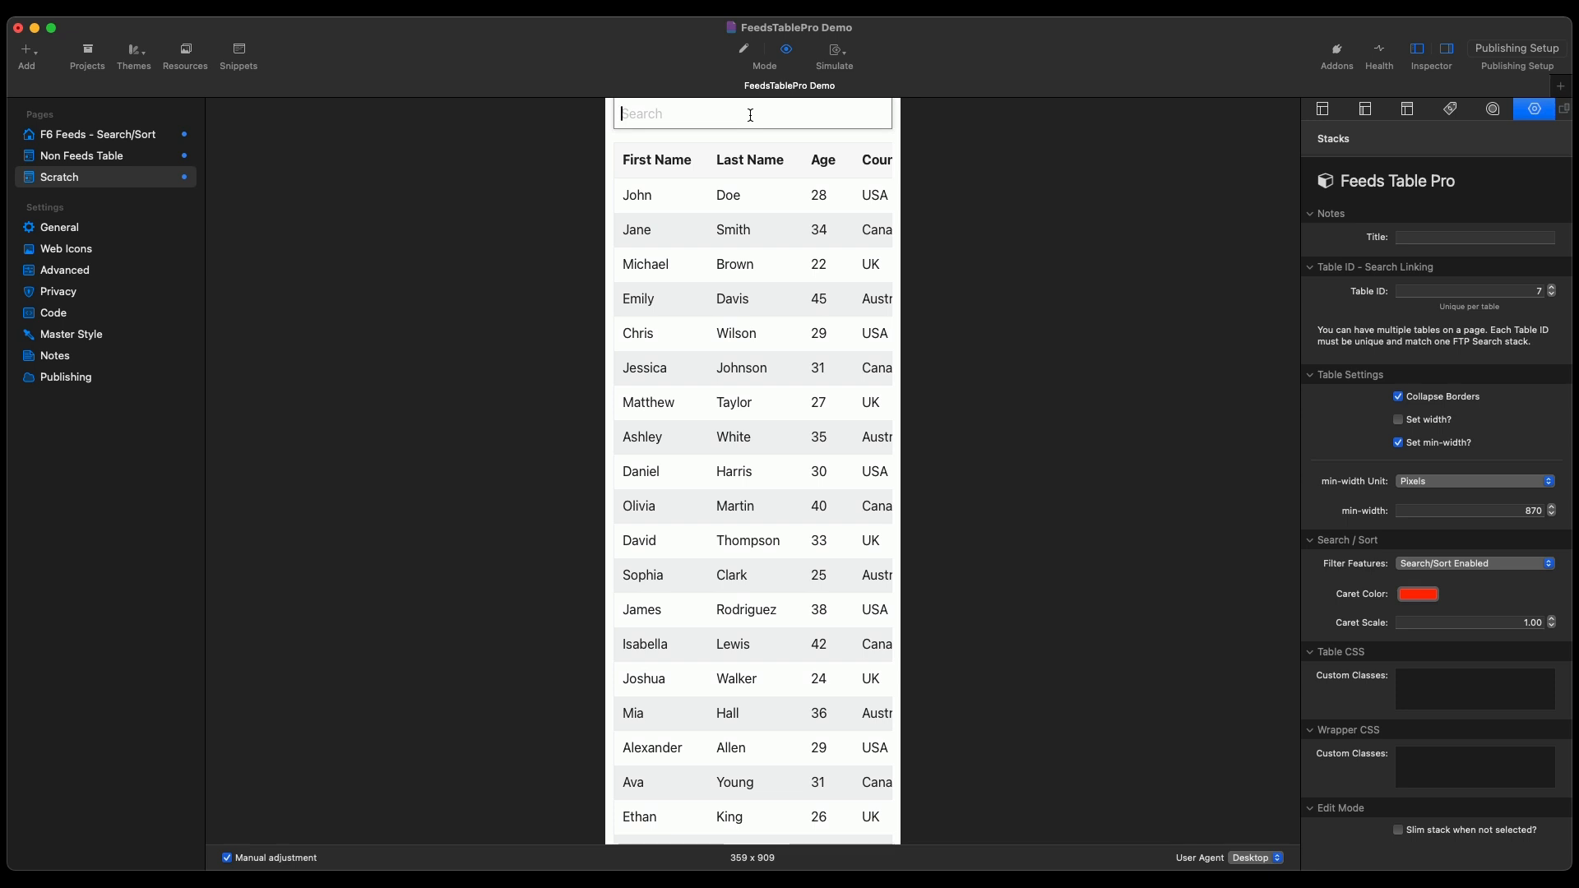
text(28)
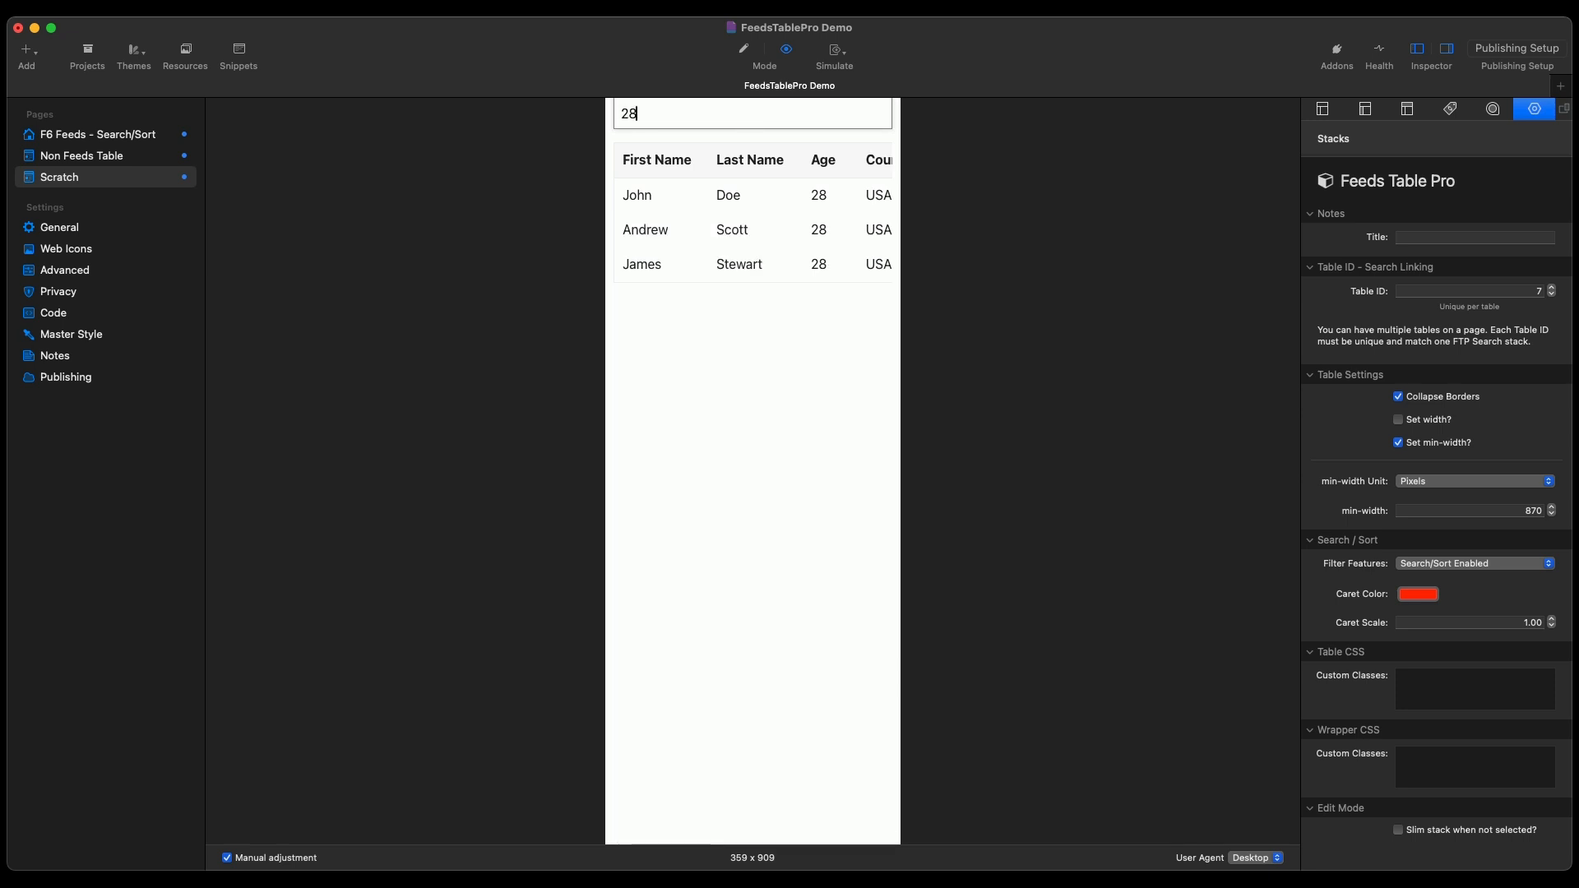
key(BackSpace)
key(BackSpace)
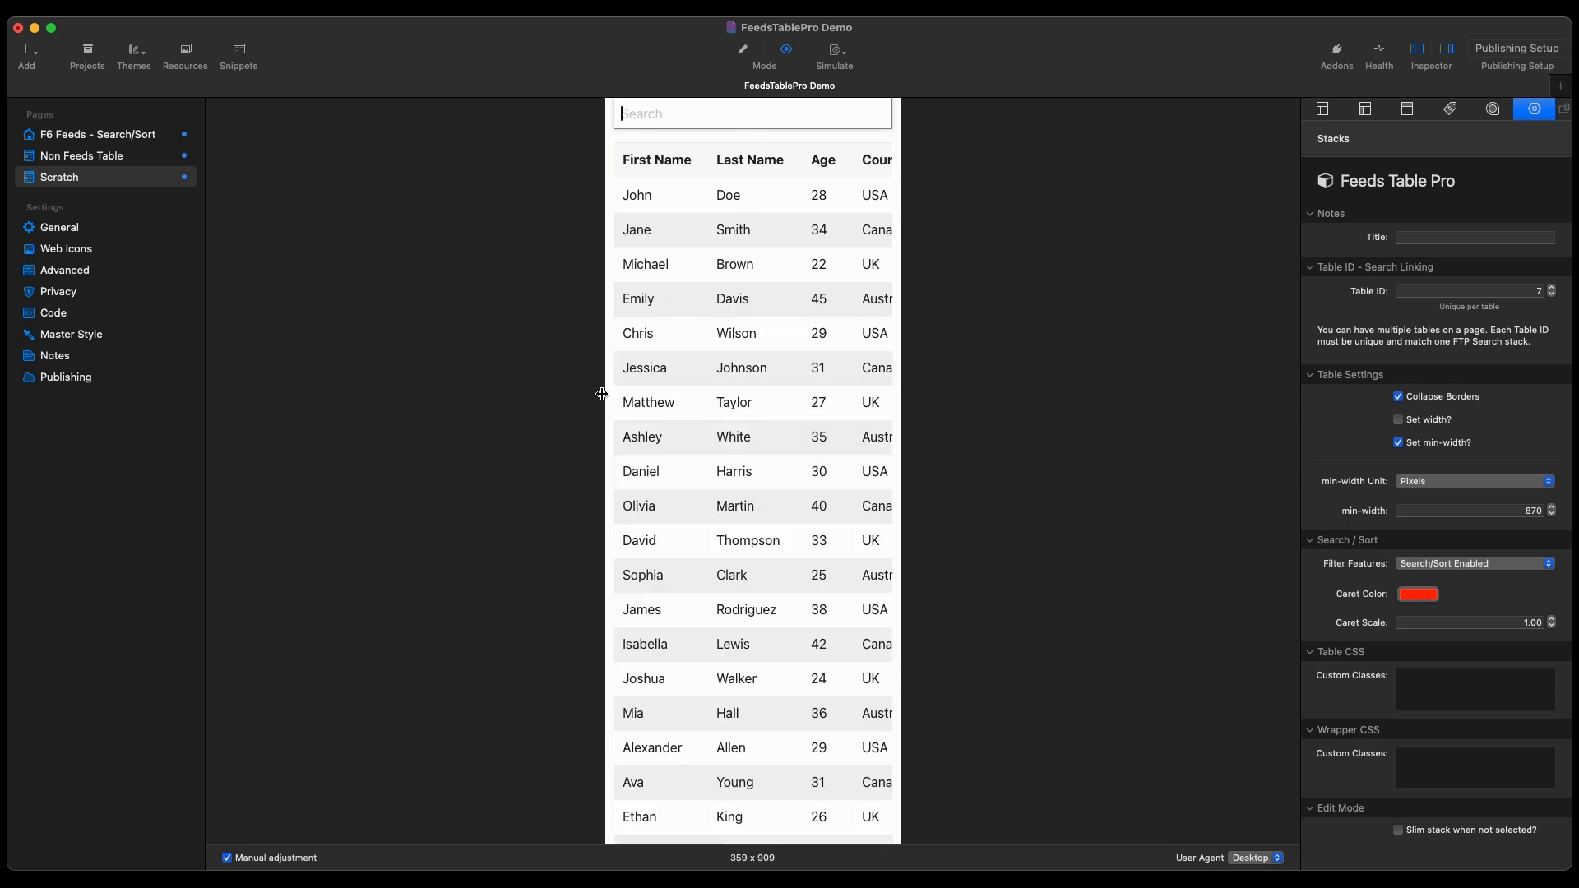
drag(603, 396, 328, 420)
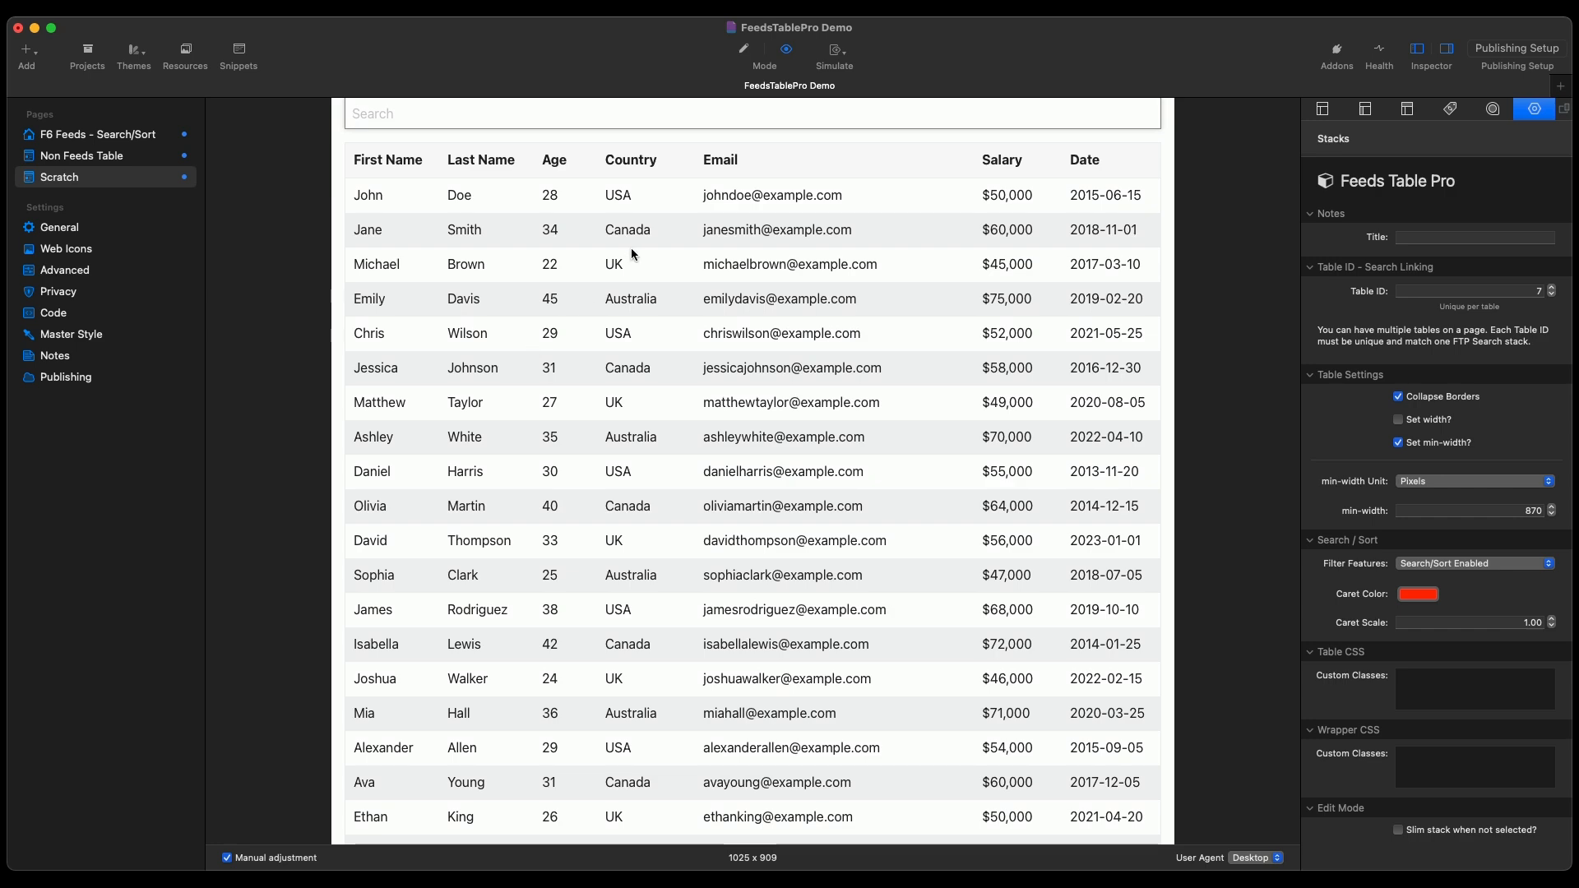
- Return to edit mode and add a Table Styles swatch to the page's Swatches area
click(744, 51)
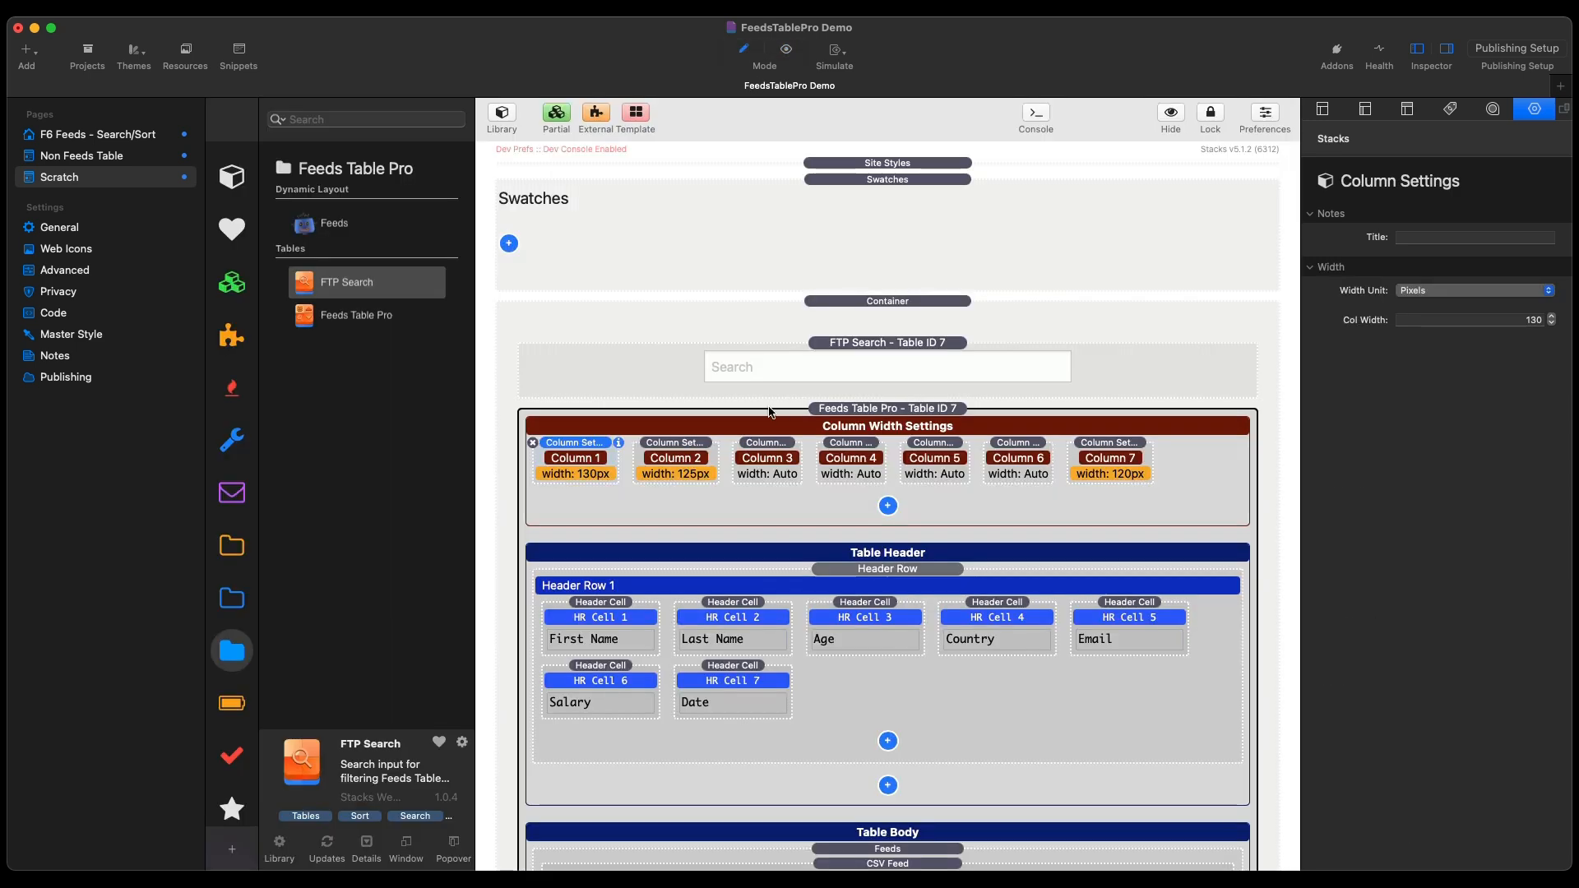
click(509, 244)
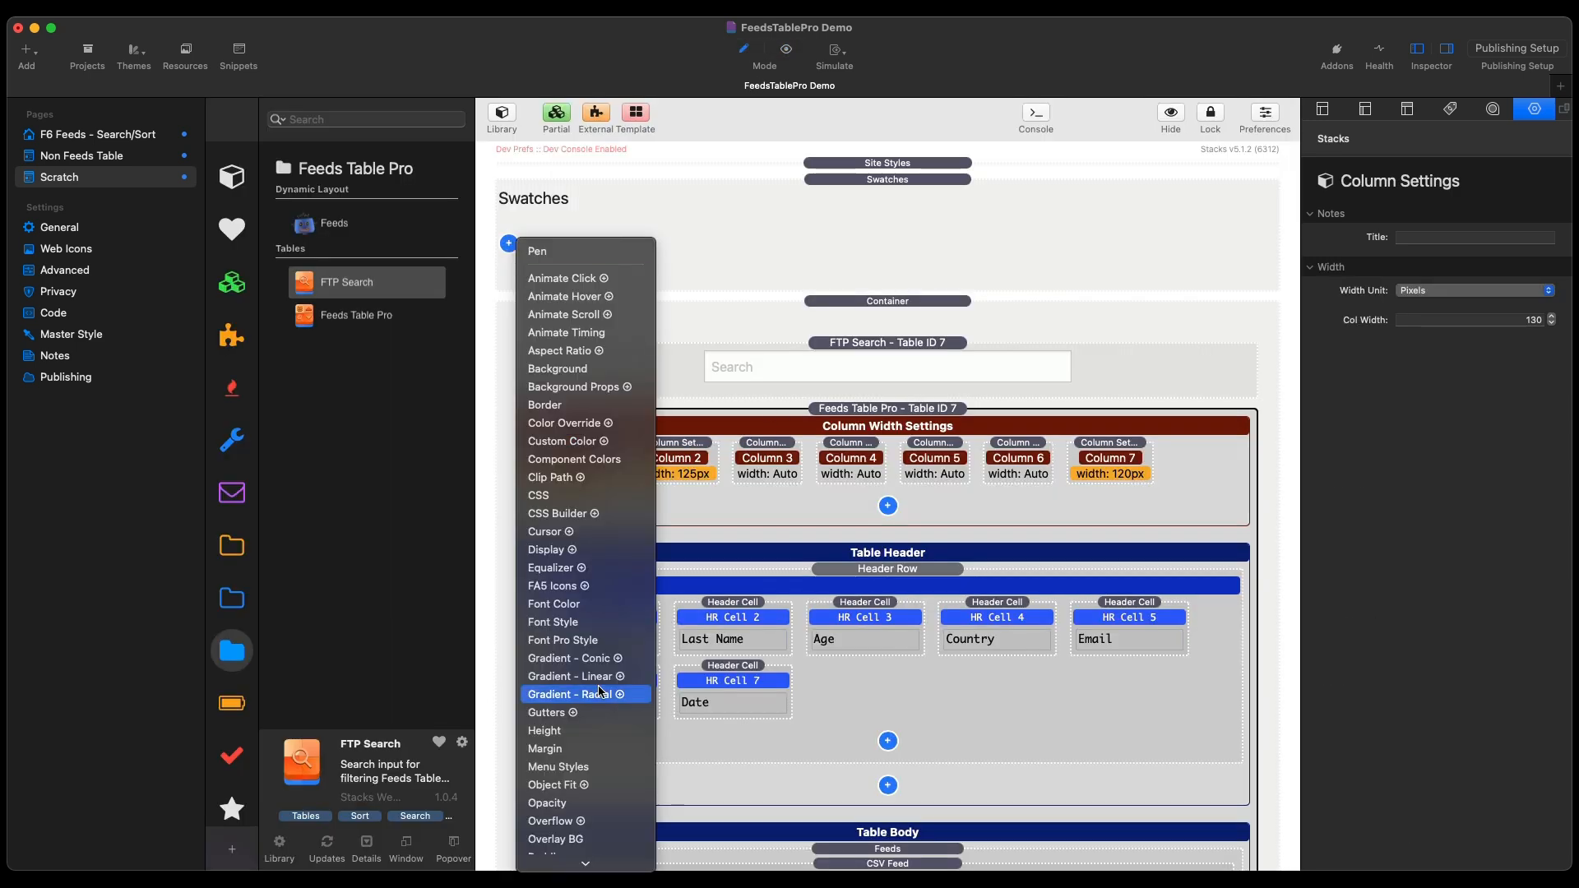
scroll(559, 693, down, 4)
click(561, 623)
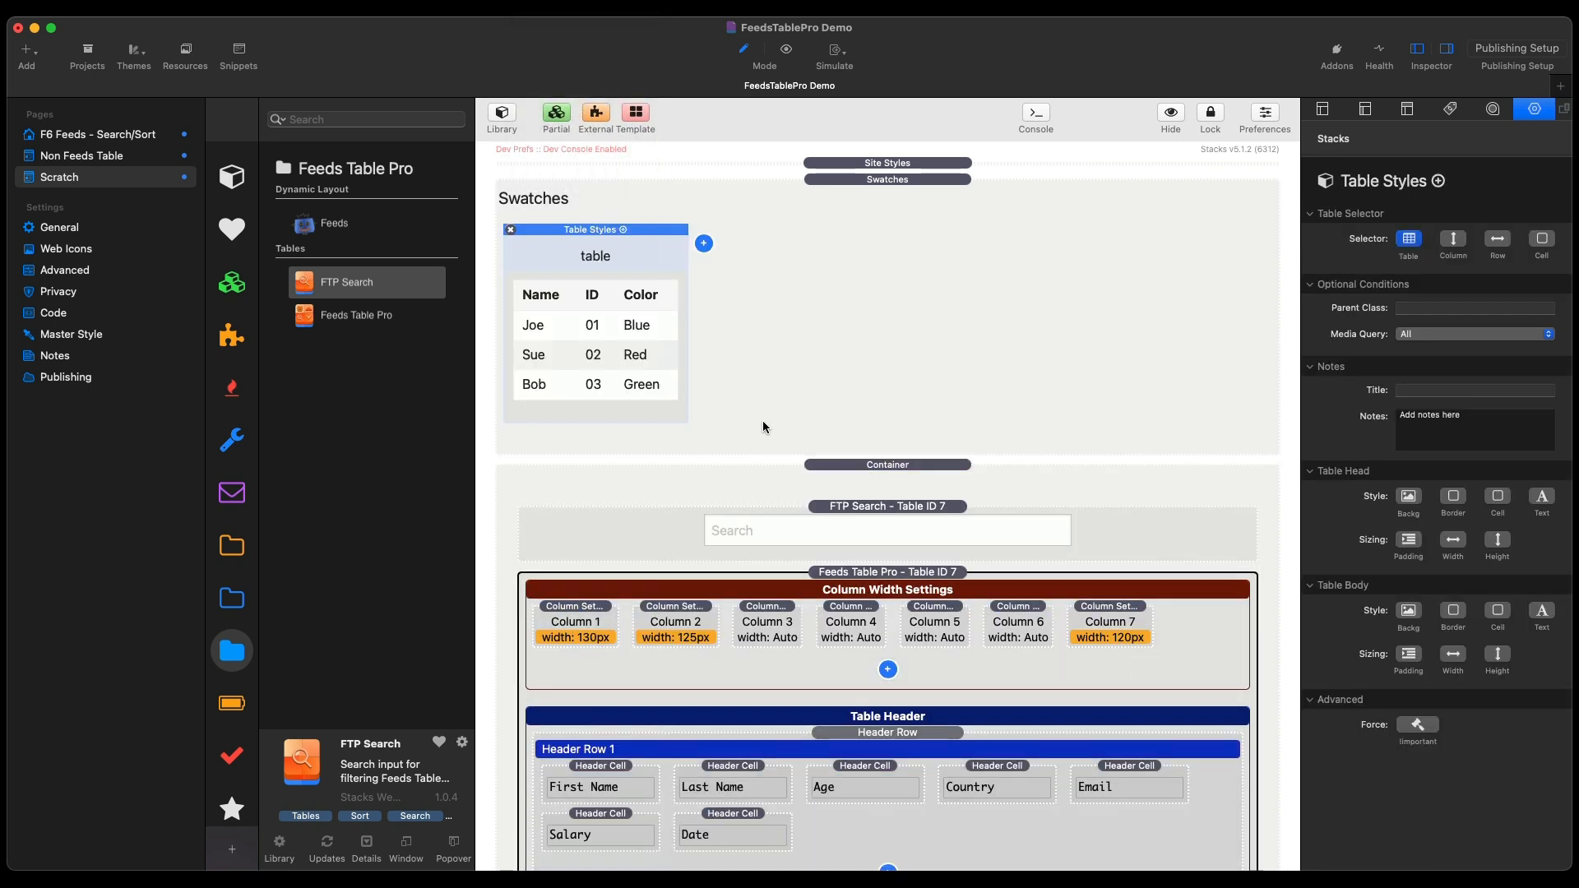
- Check the Container's custom classes and set the Table Styles swatch's parent class to styles
click(826, 465)
scroll(1435, 494, down, 2)
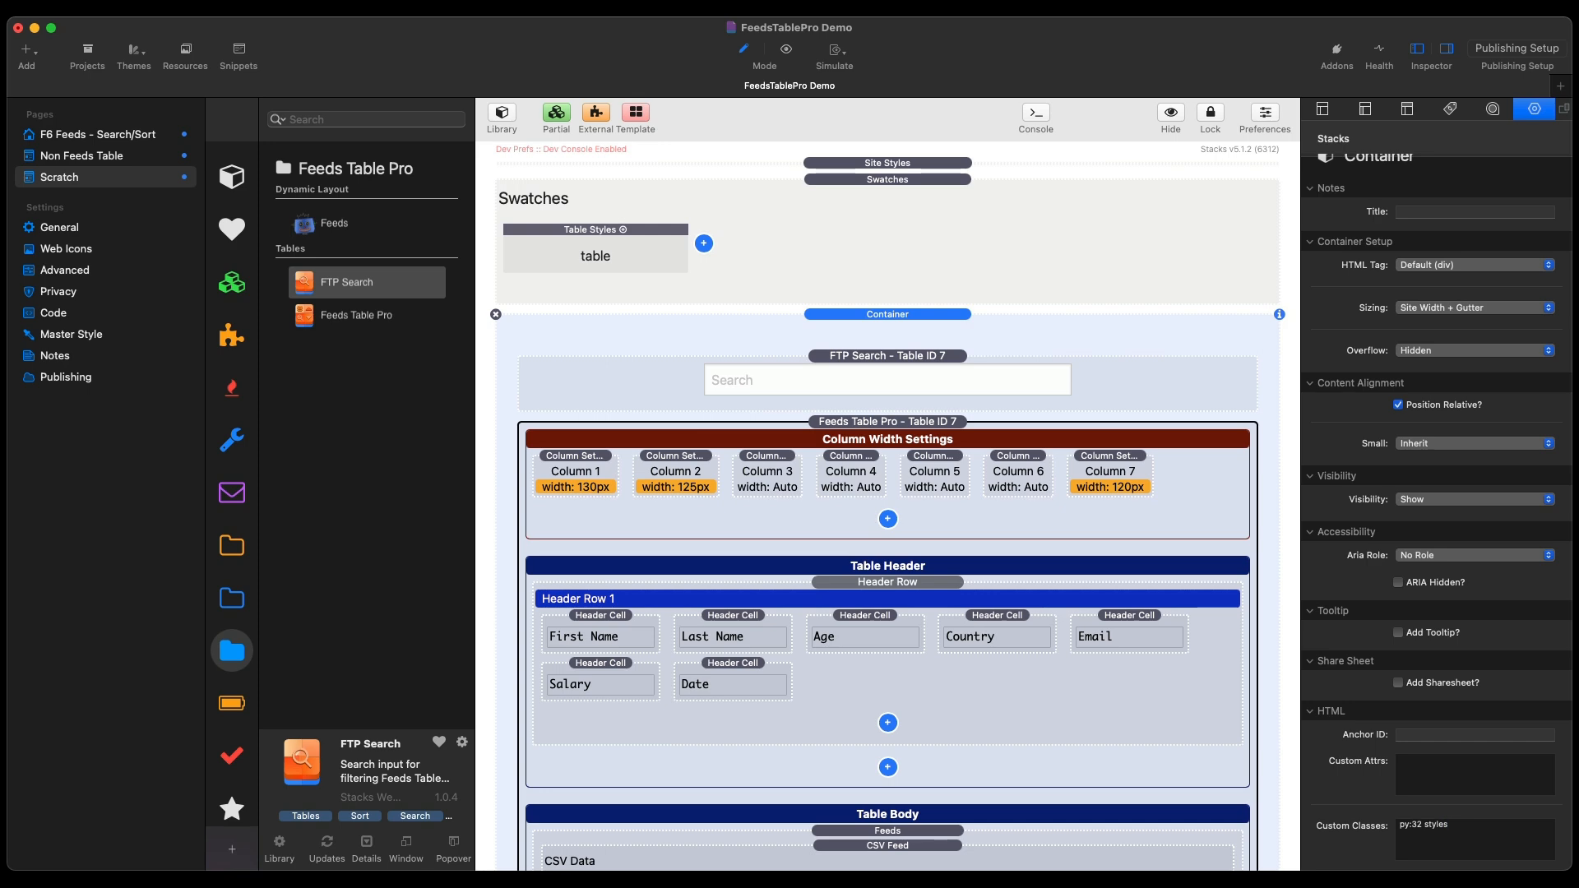
click(614, 239)
click(1470, 307)
text(syl)
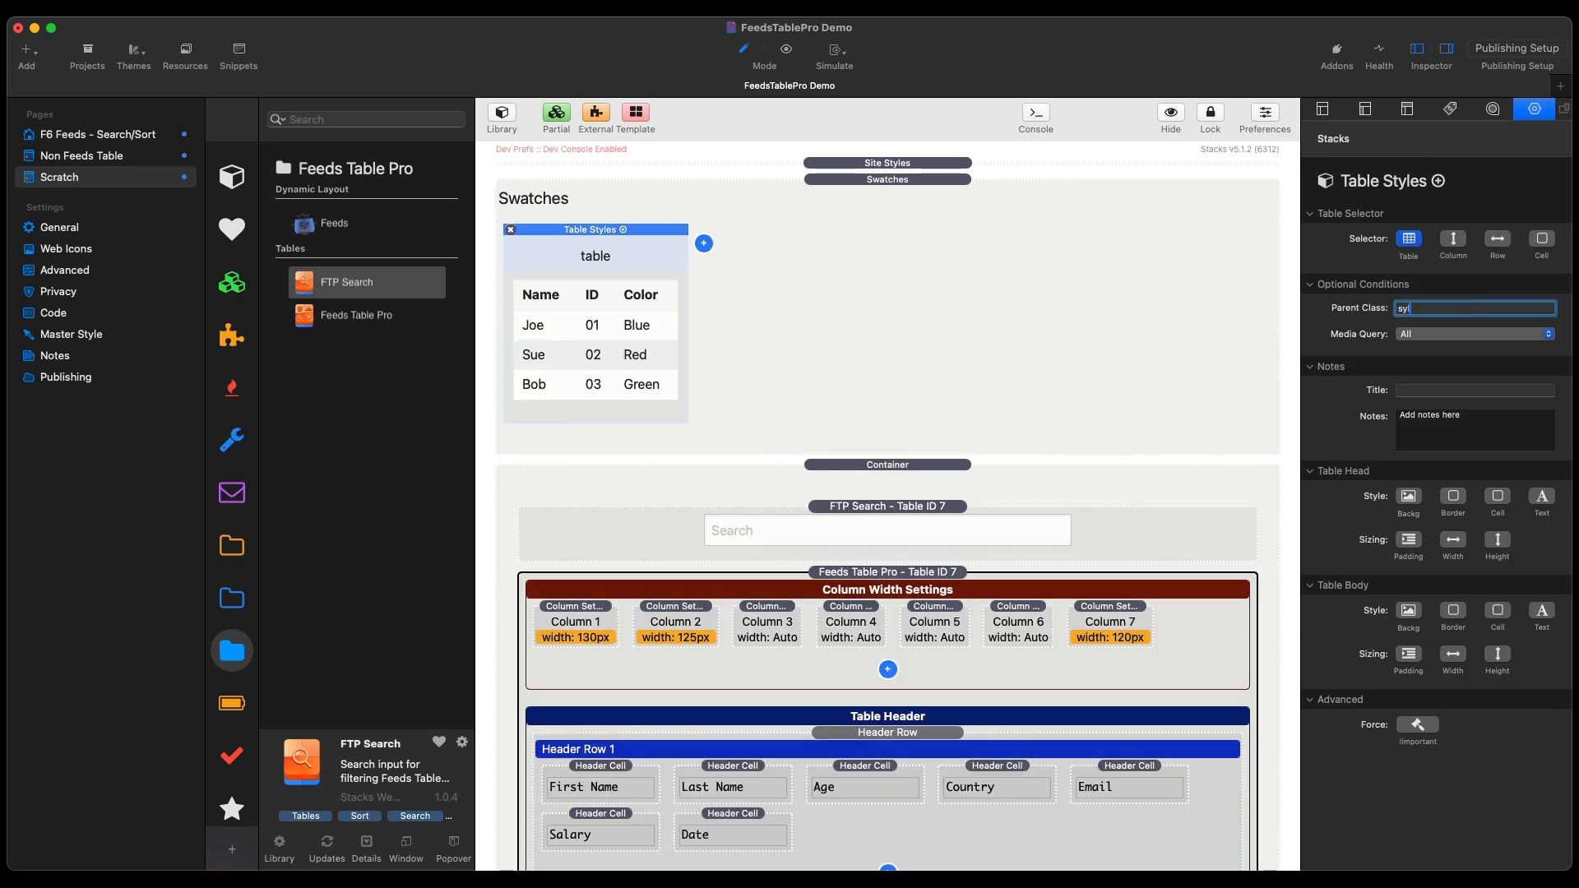
text(es)
key(Tab)
click(1402, 307)
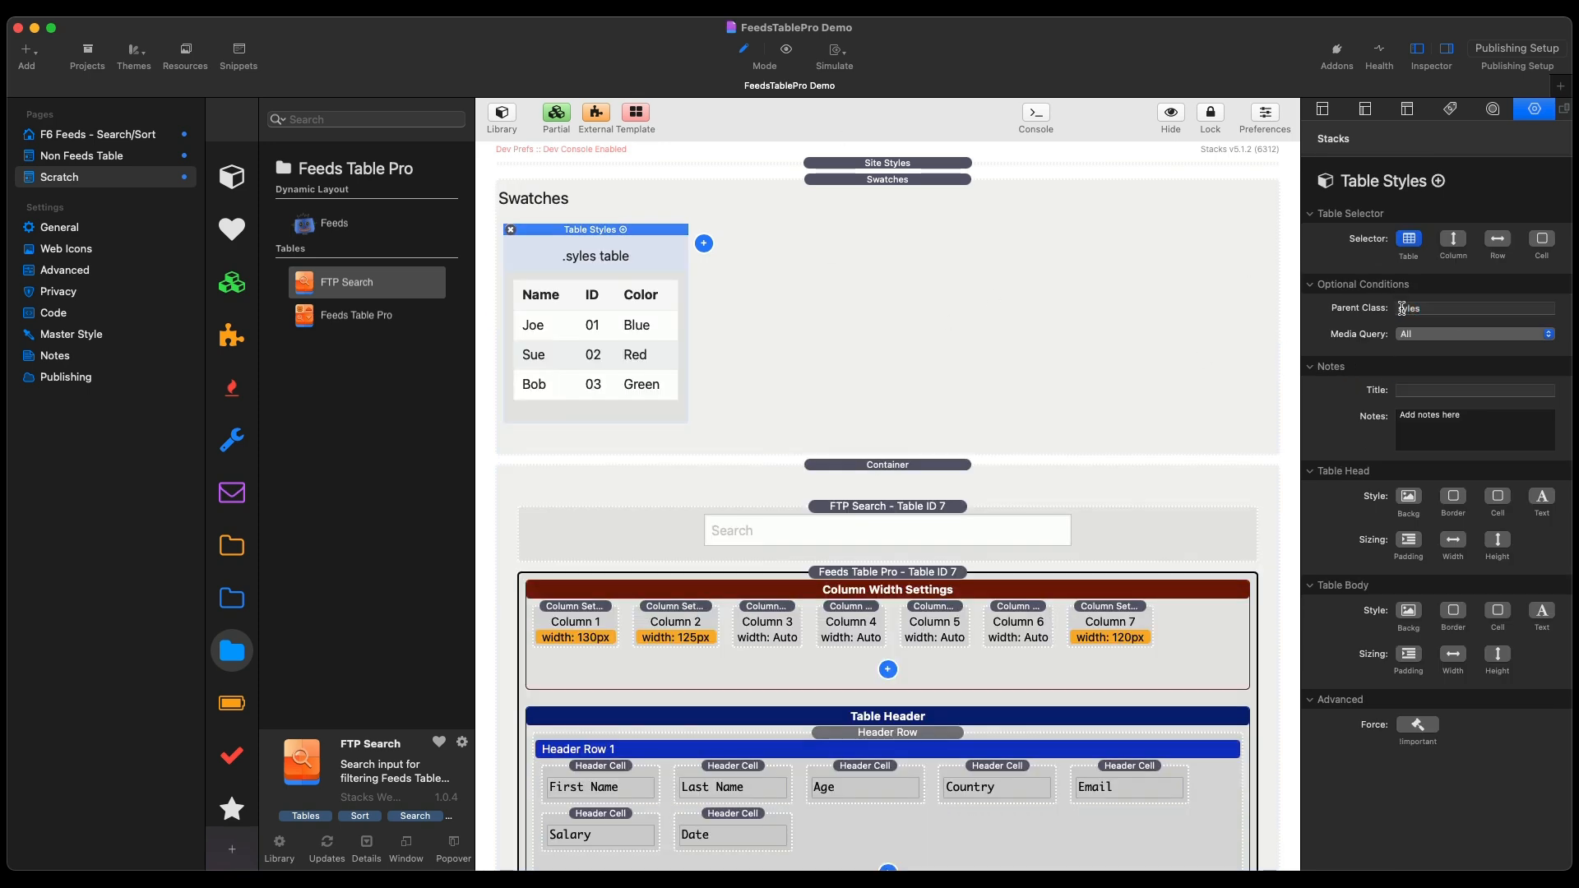
text(t)
click(854, 594)
- Enable text styling for the table body in Table Styles, set its font size to 13 px, and preview the page
click(622, 259)
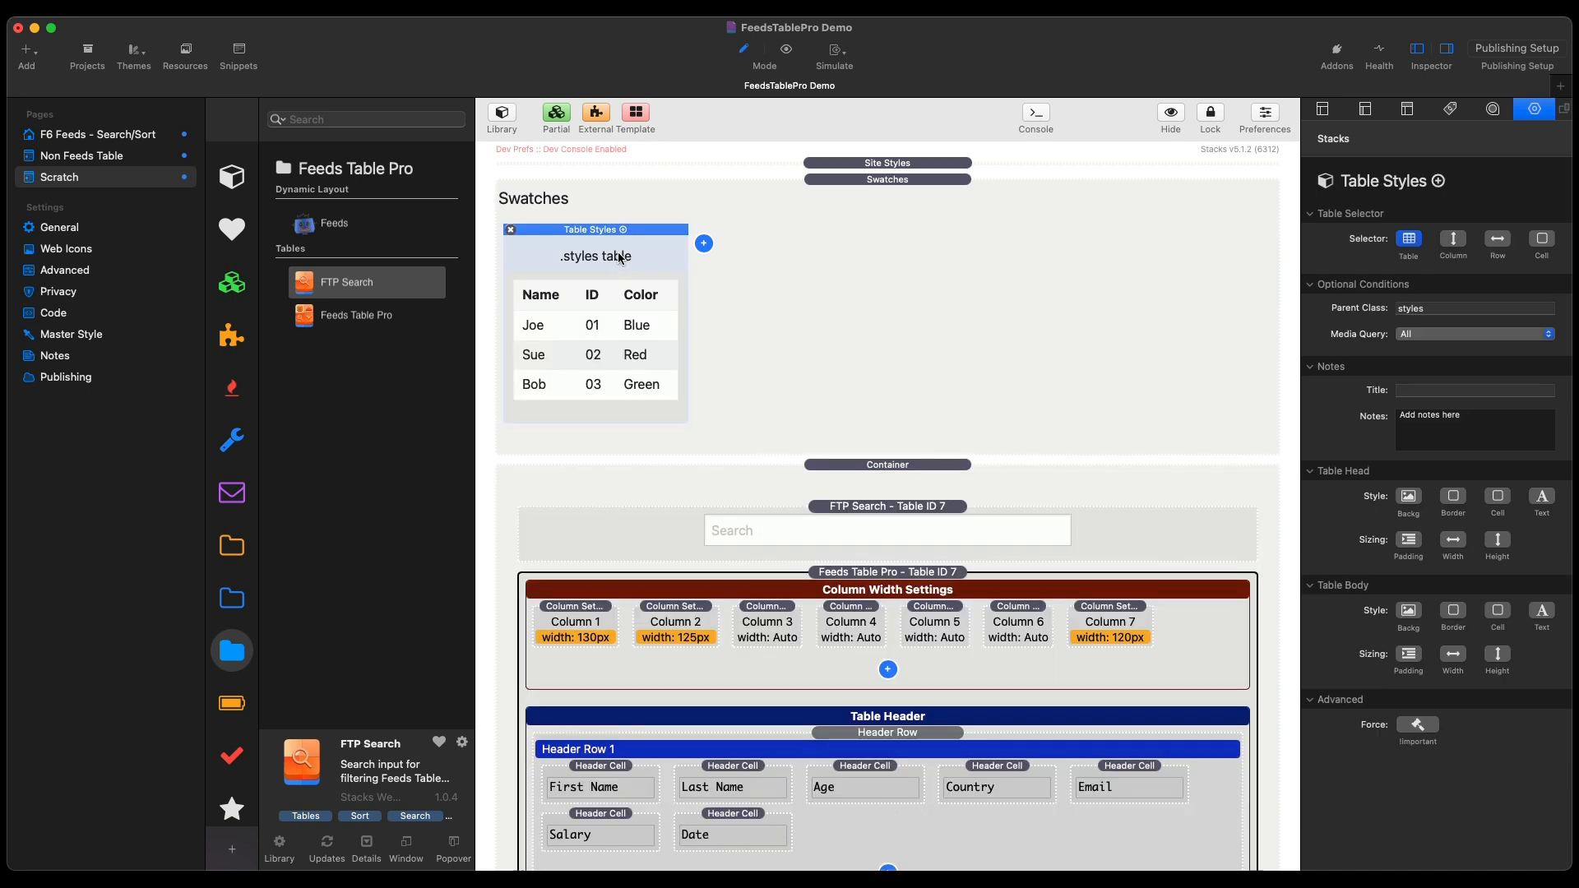
scroll(1184, 542, down, 4)
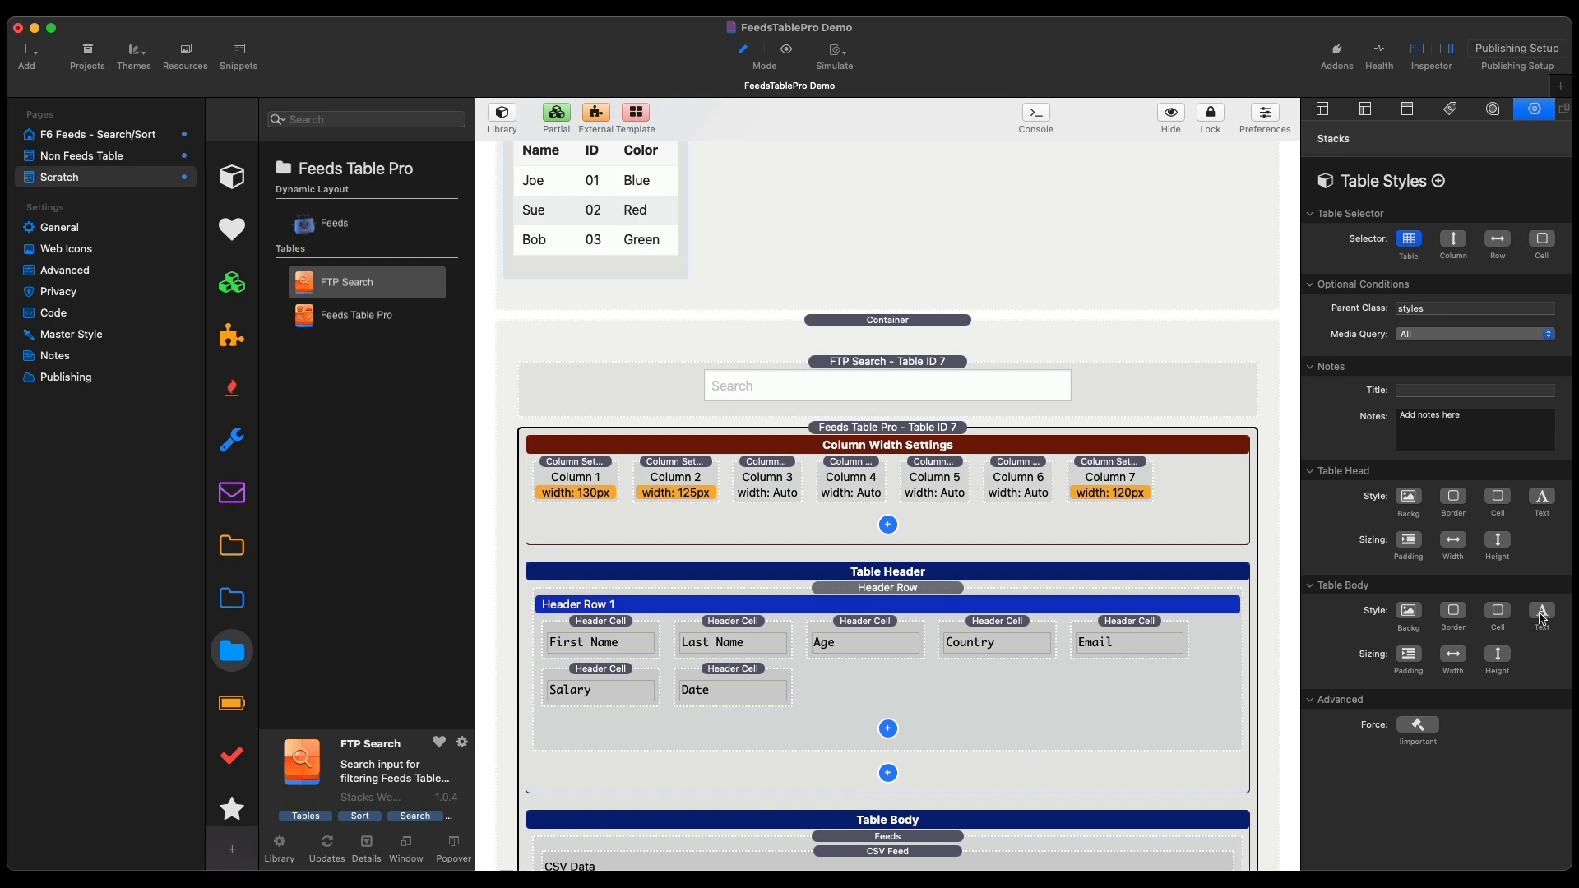
click(1542, 613)
click(1551, 758)
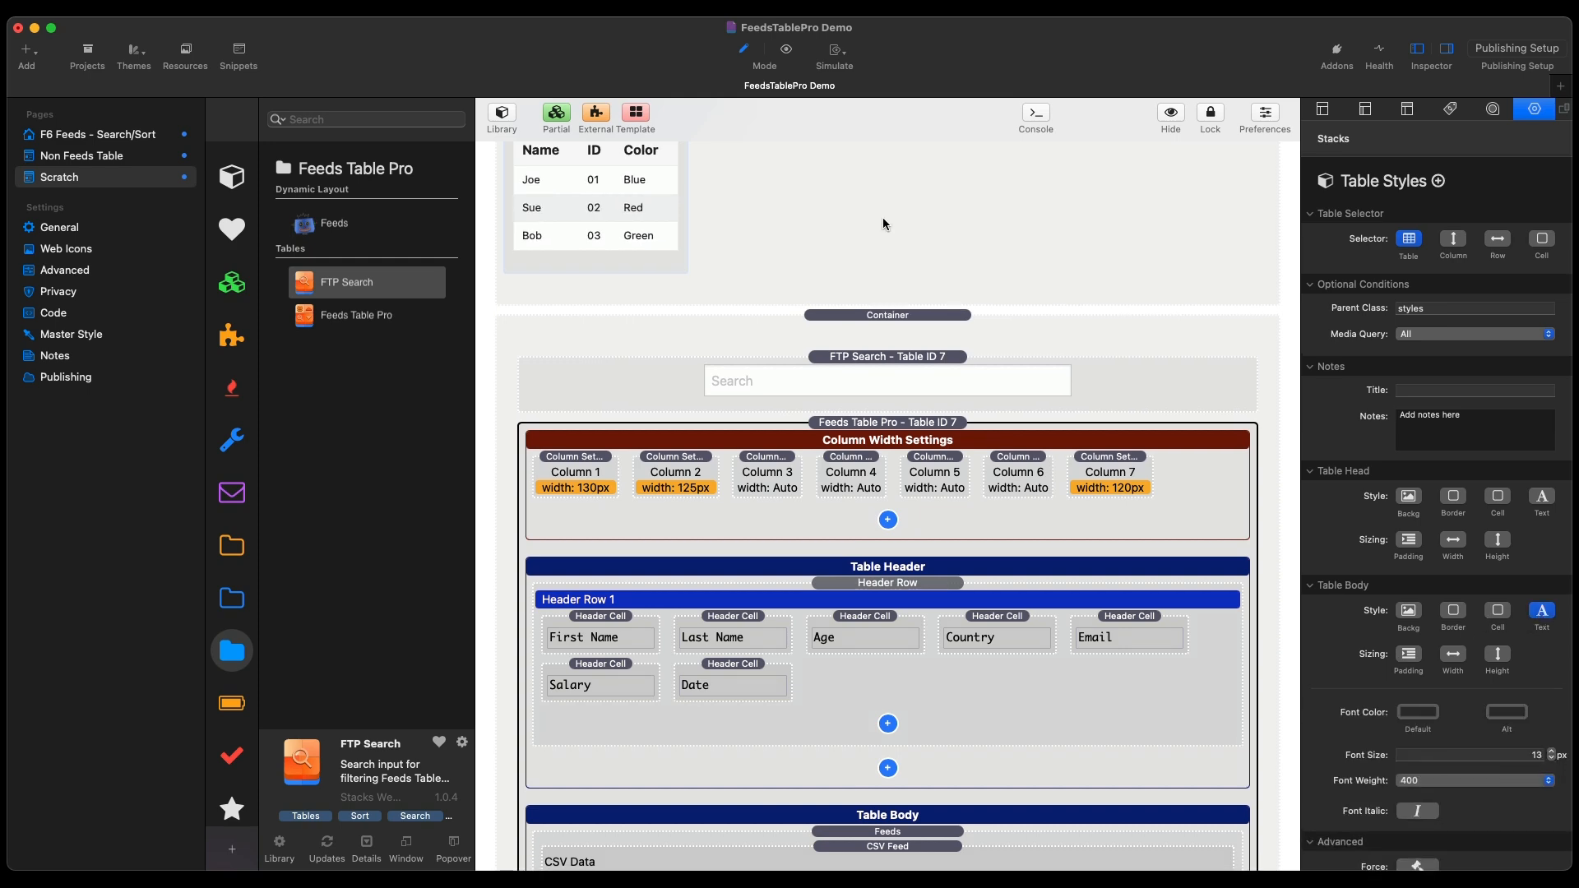
click(788, 52)
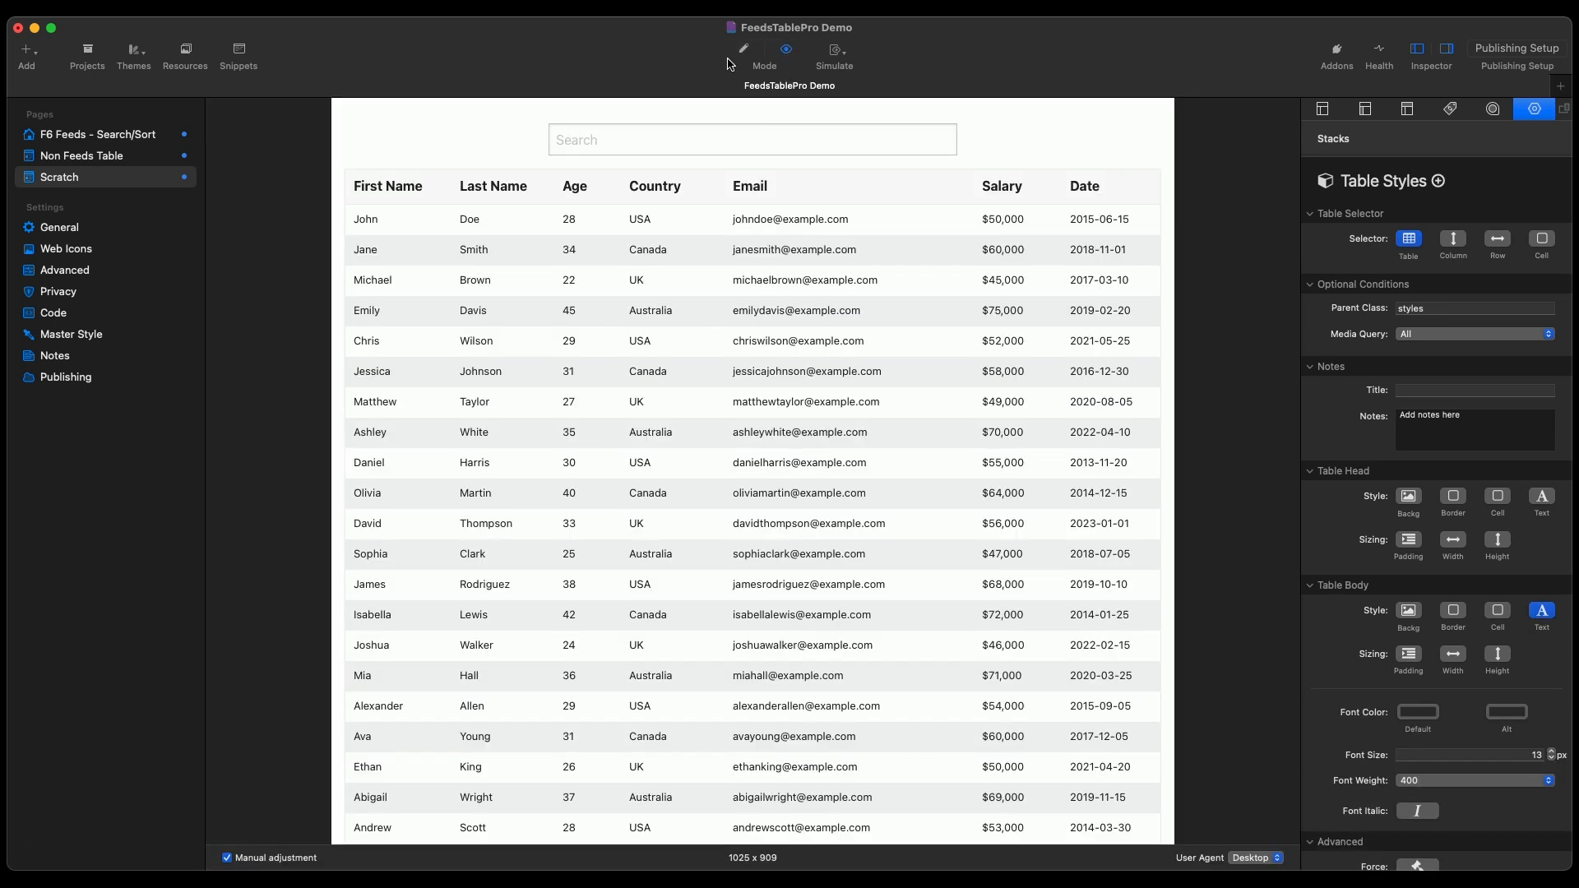
- Enable text styling for the table head with font size 13 px and weight 800, and review the table in preview
click(1544, 498)
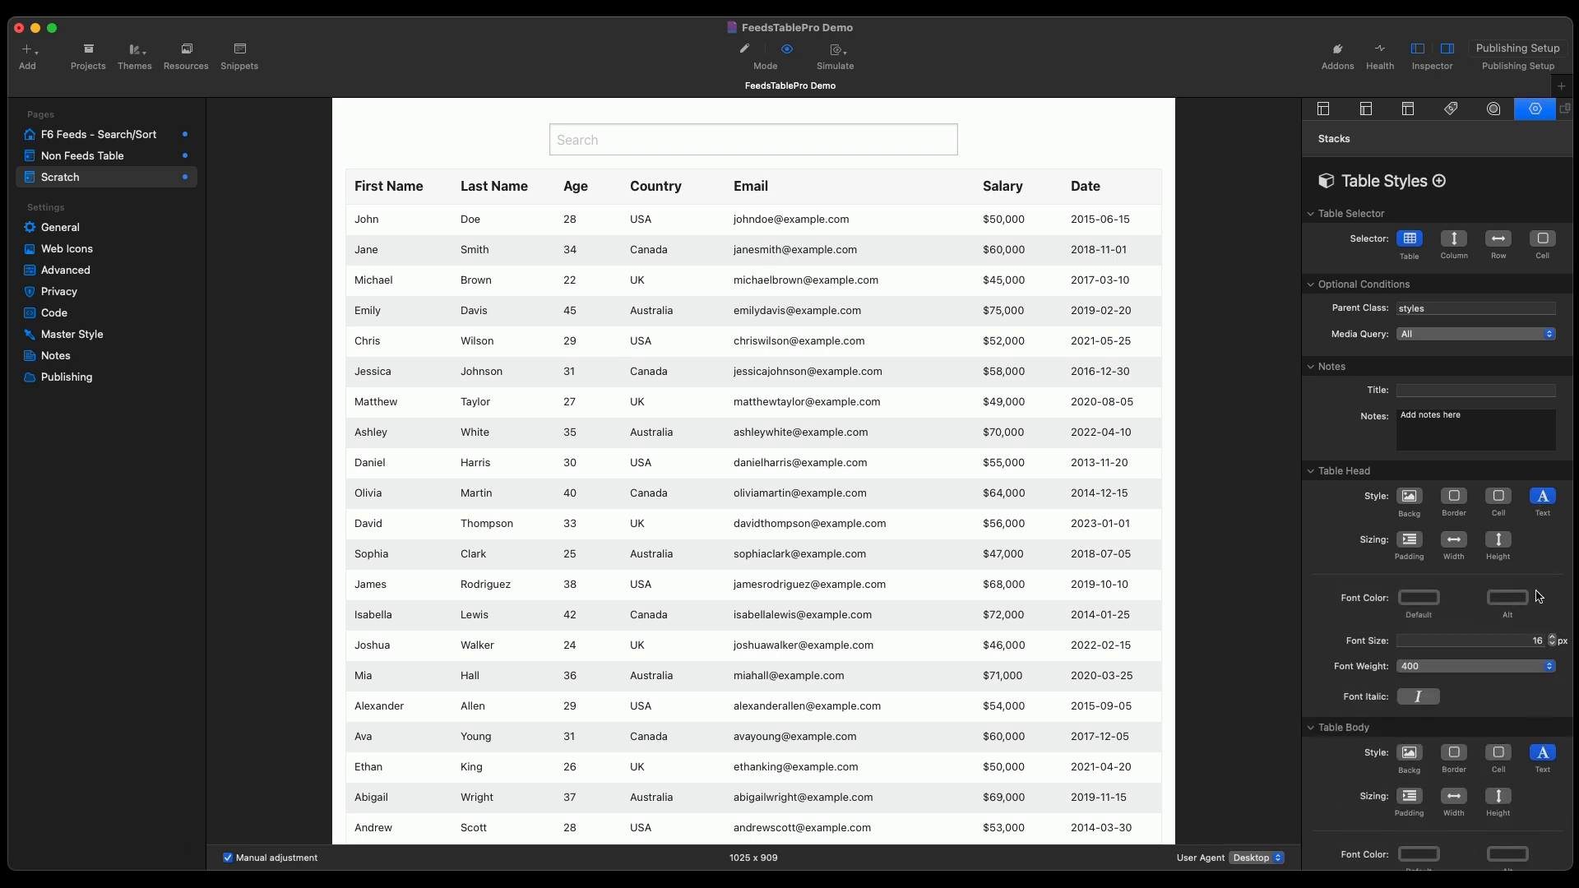
click(1553, 645)
click(1554, 646)
click(1517, 666)
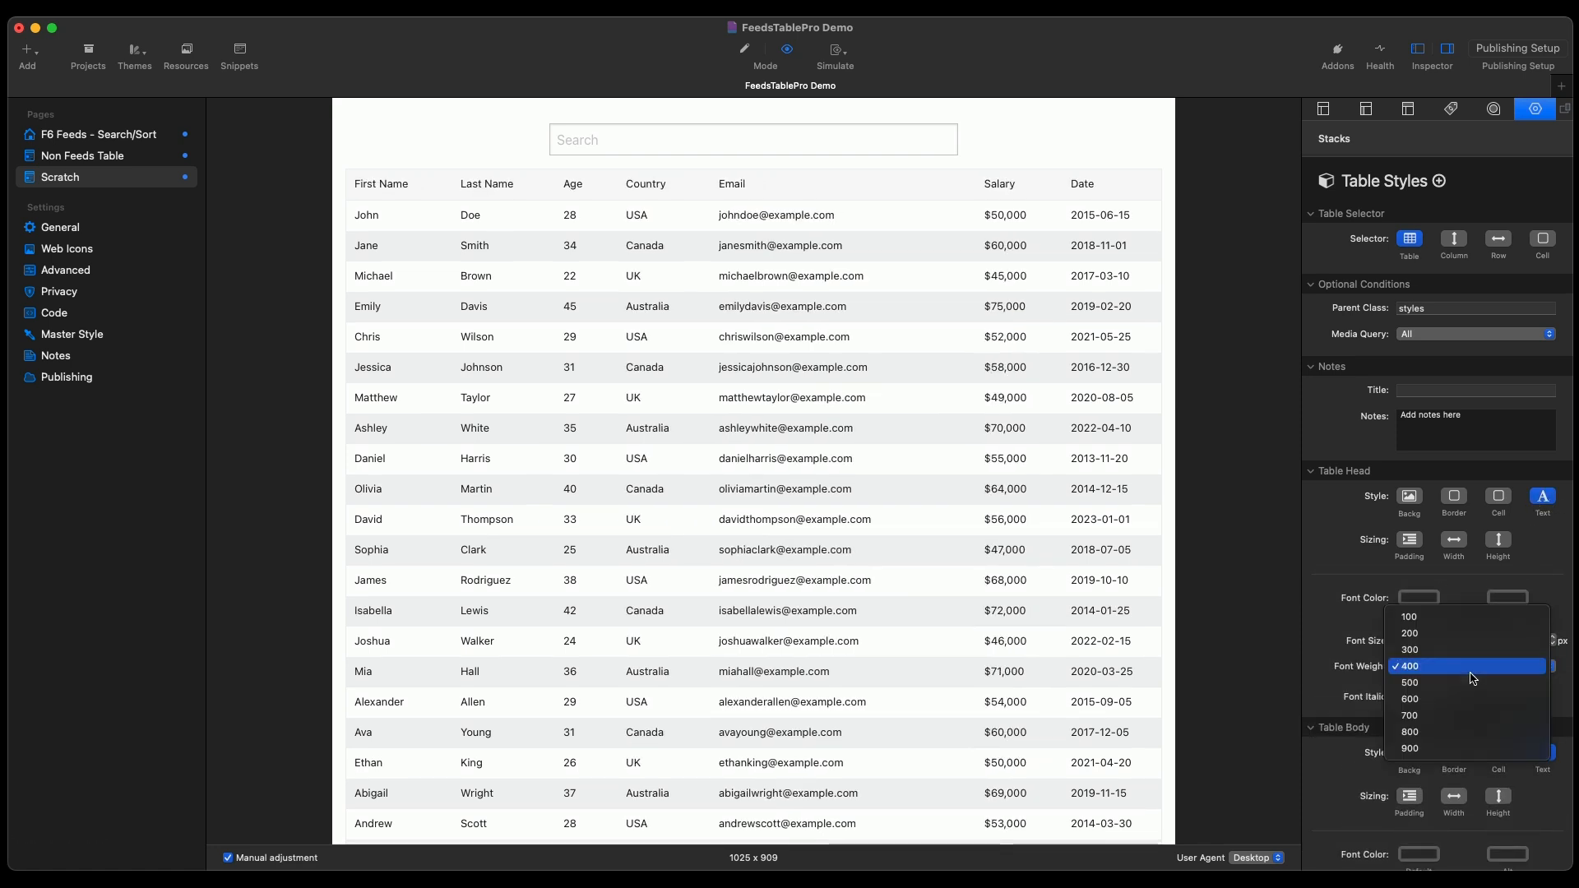
click(1455, 732)
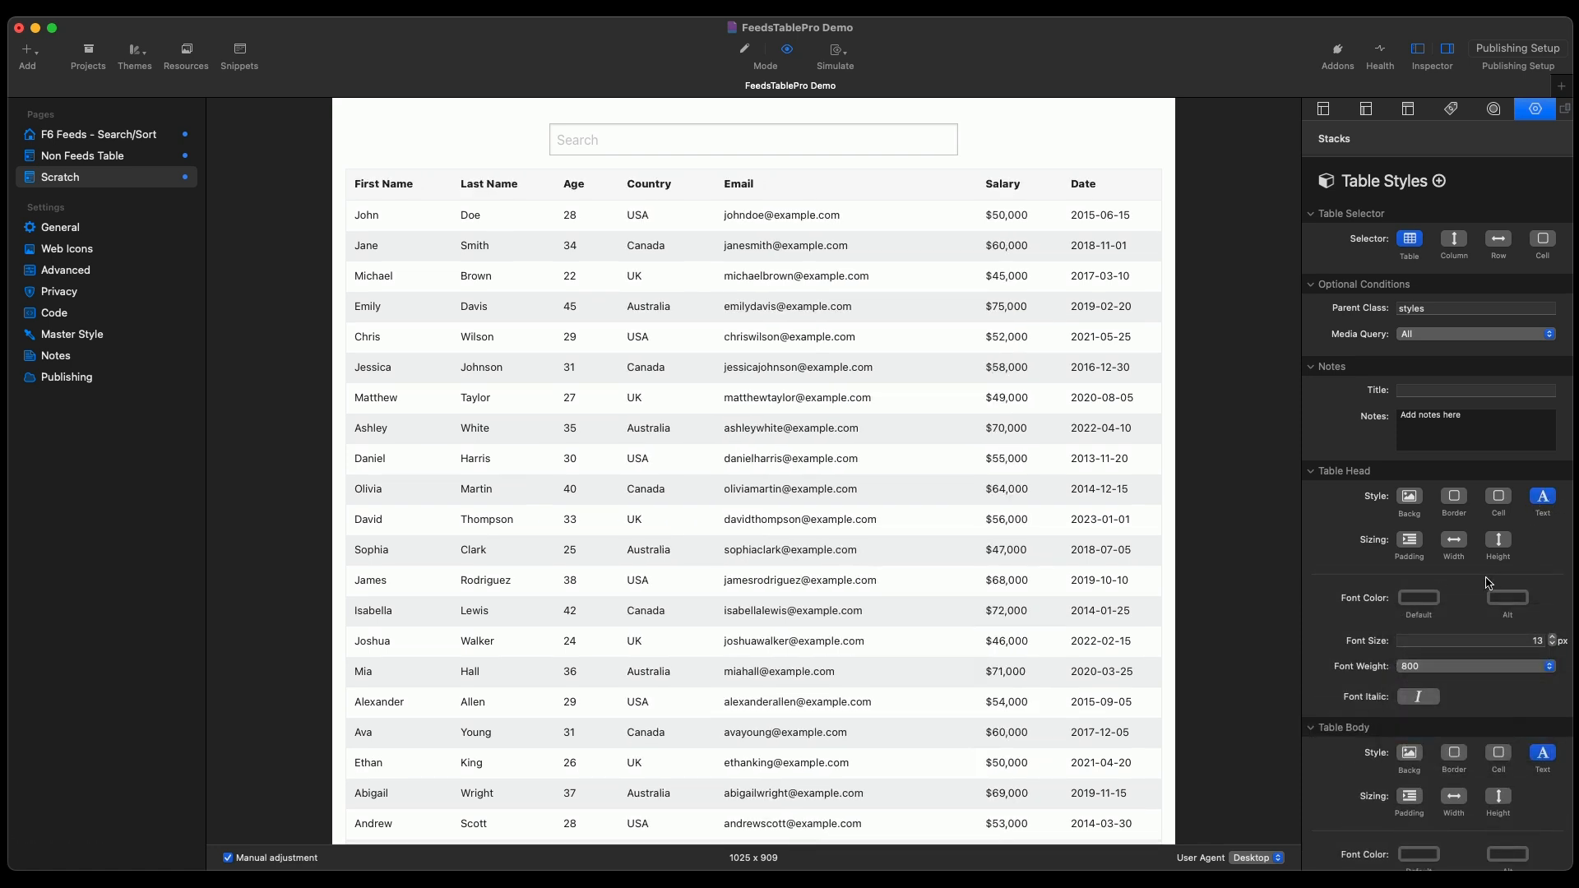
scroll(765, 446, down, 10)
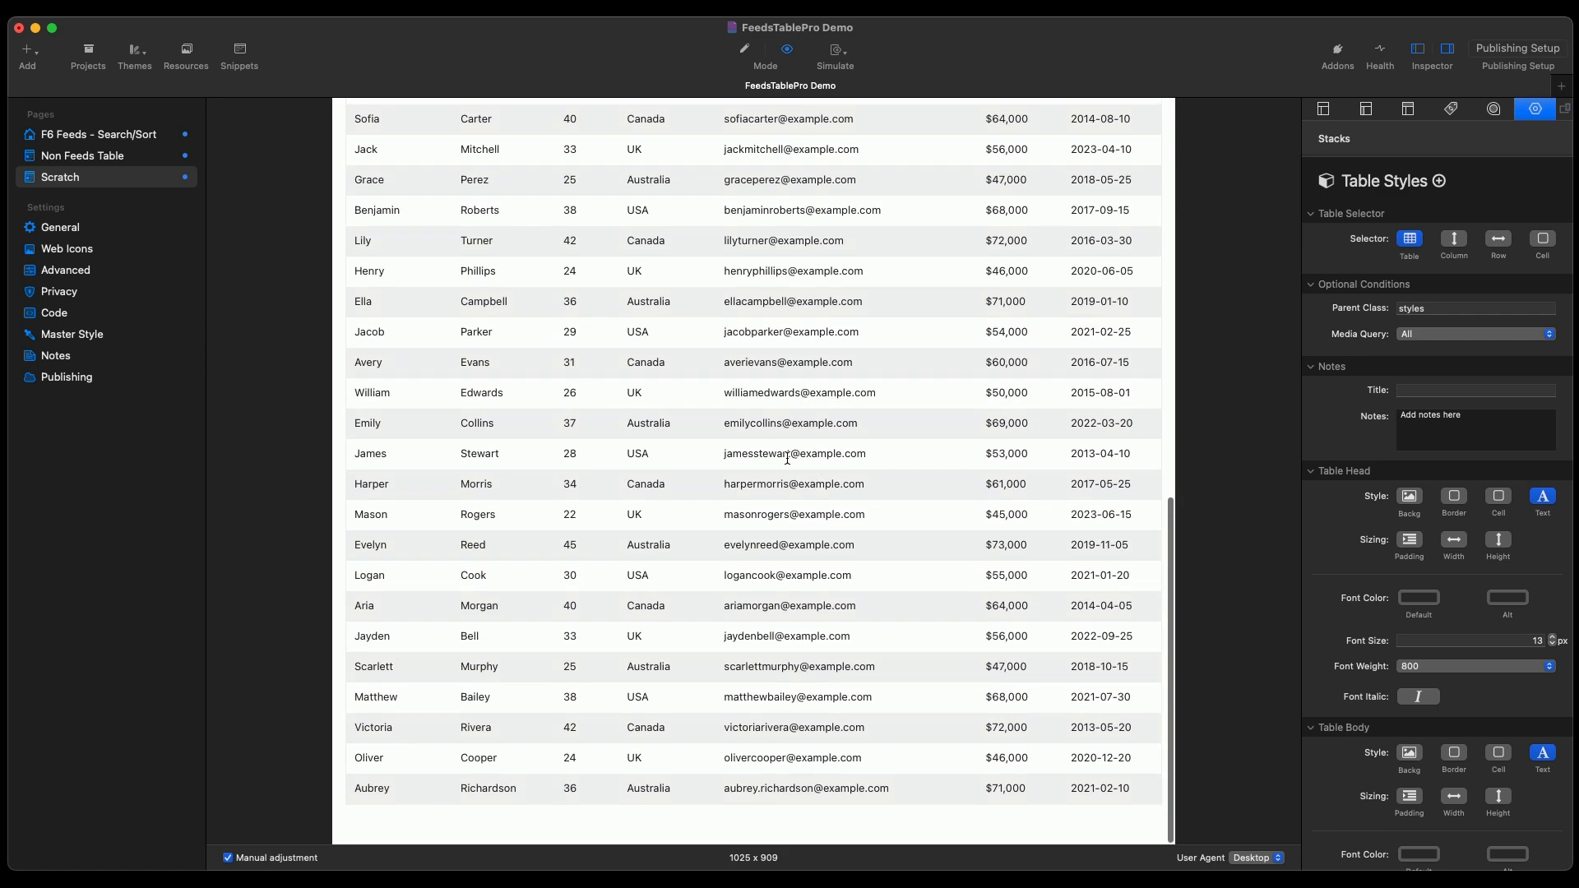
scroll(823, 465, up, 10)
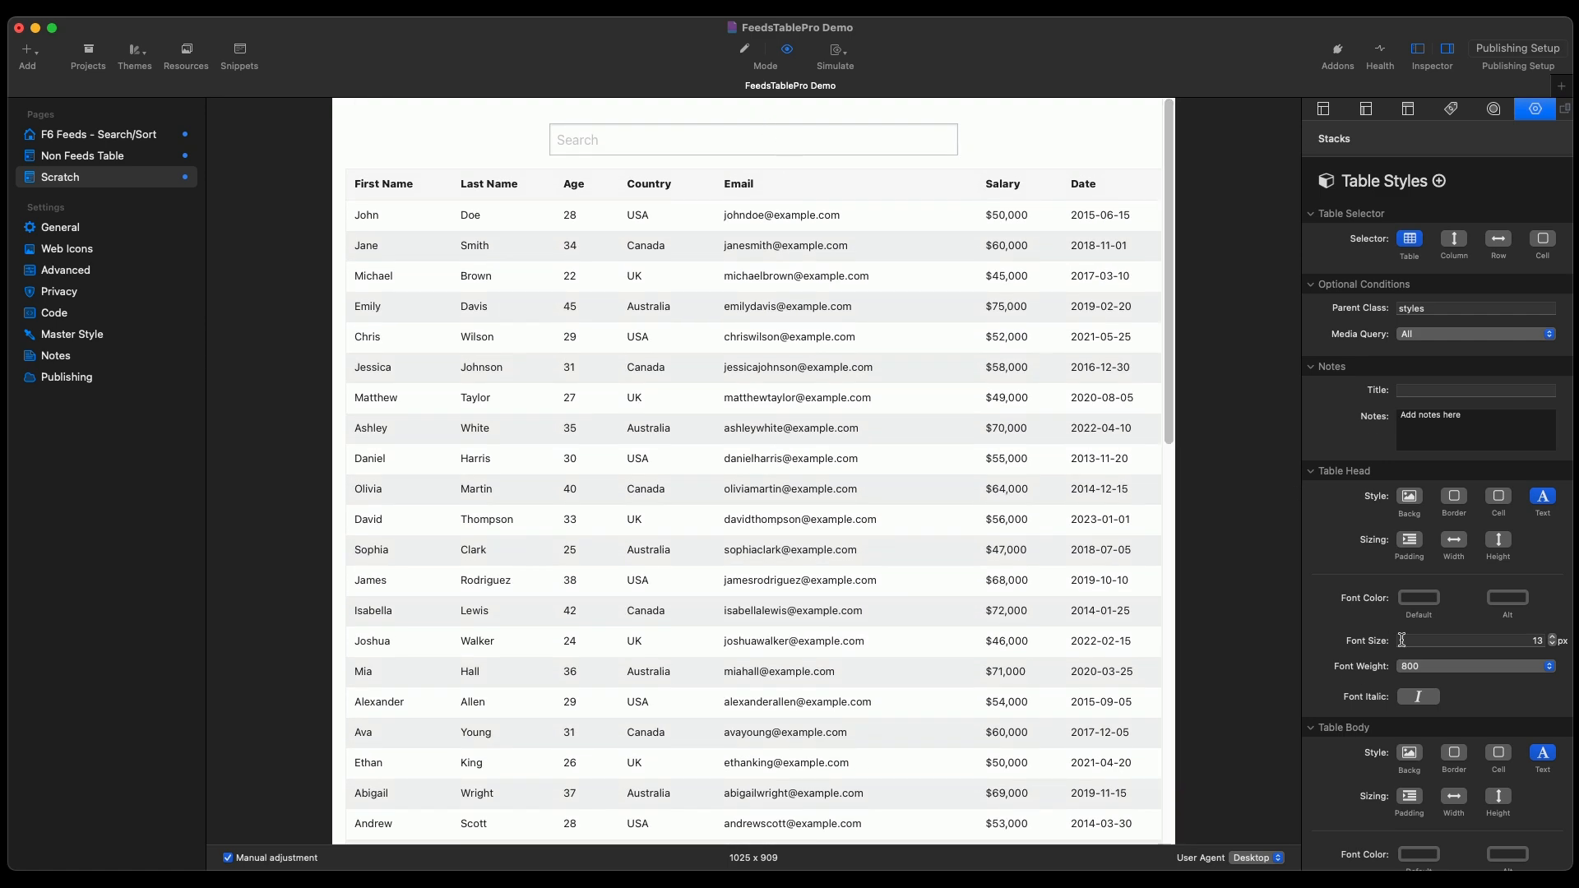
- Enable the table head background in Table Styles and set its default colour to red E43345
click(1408, 496)
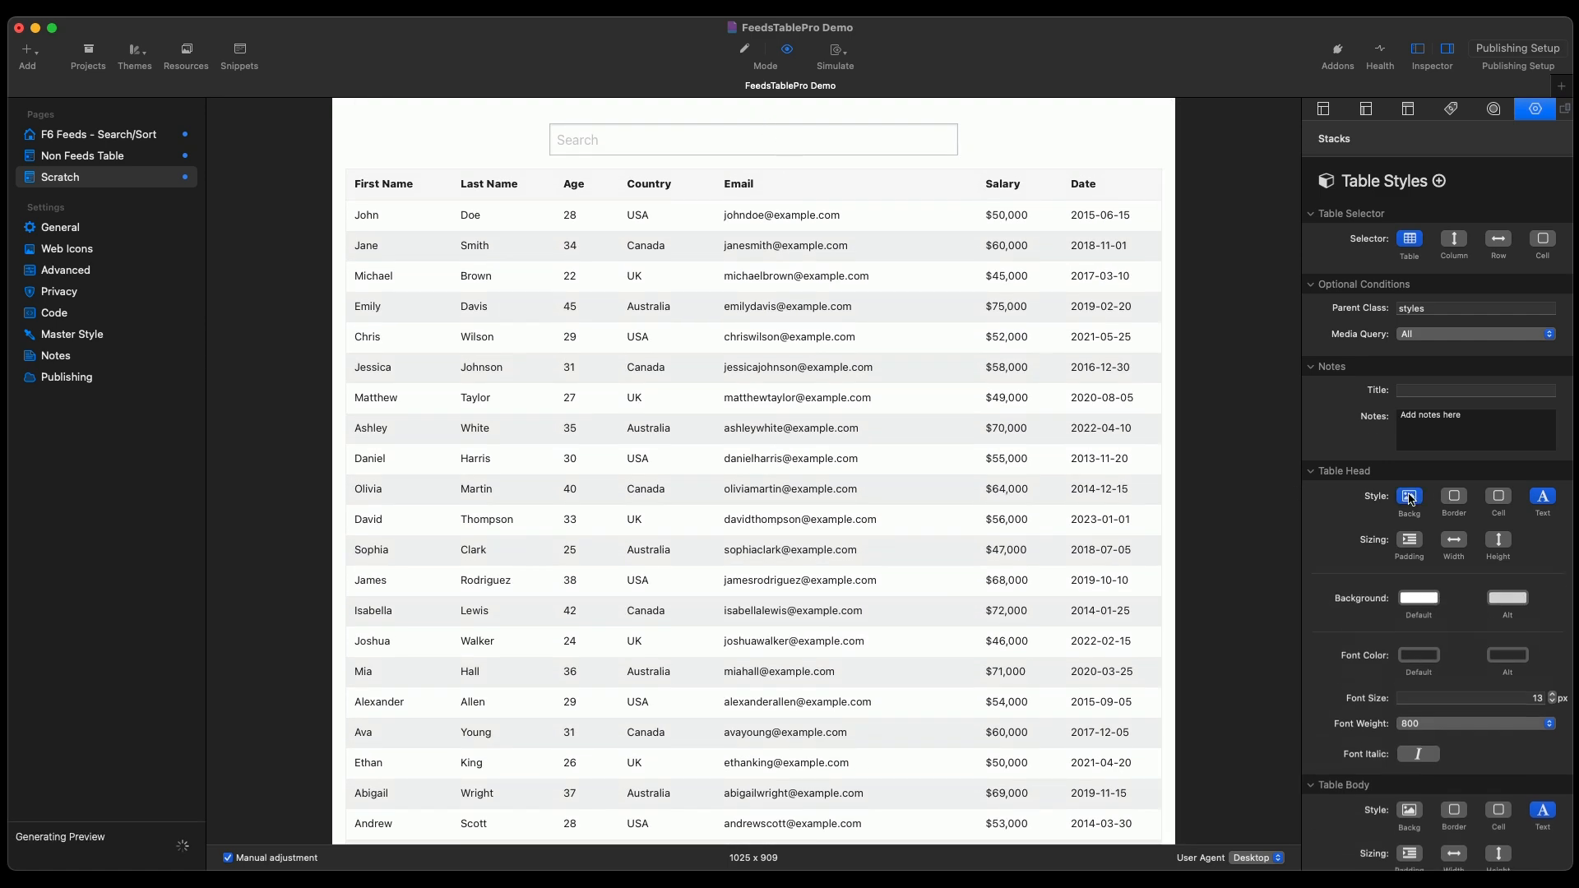
click(1418, 601)
click(1416, 369)
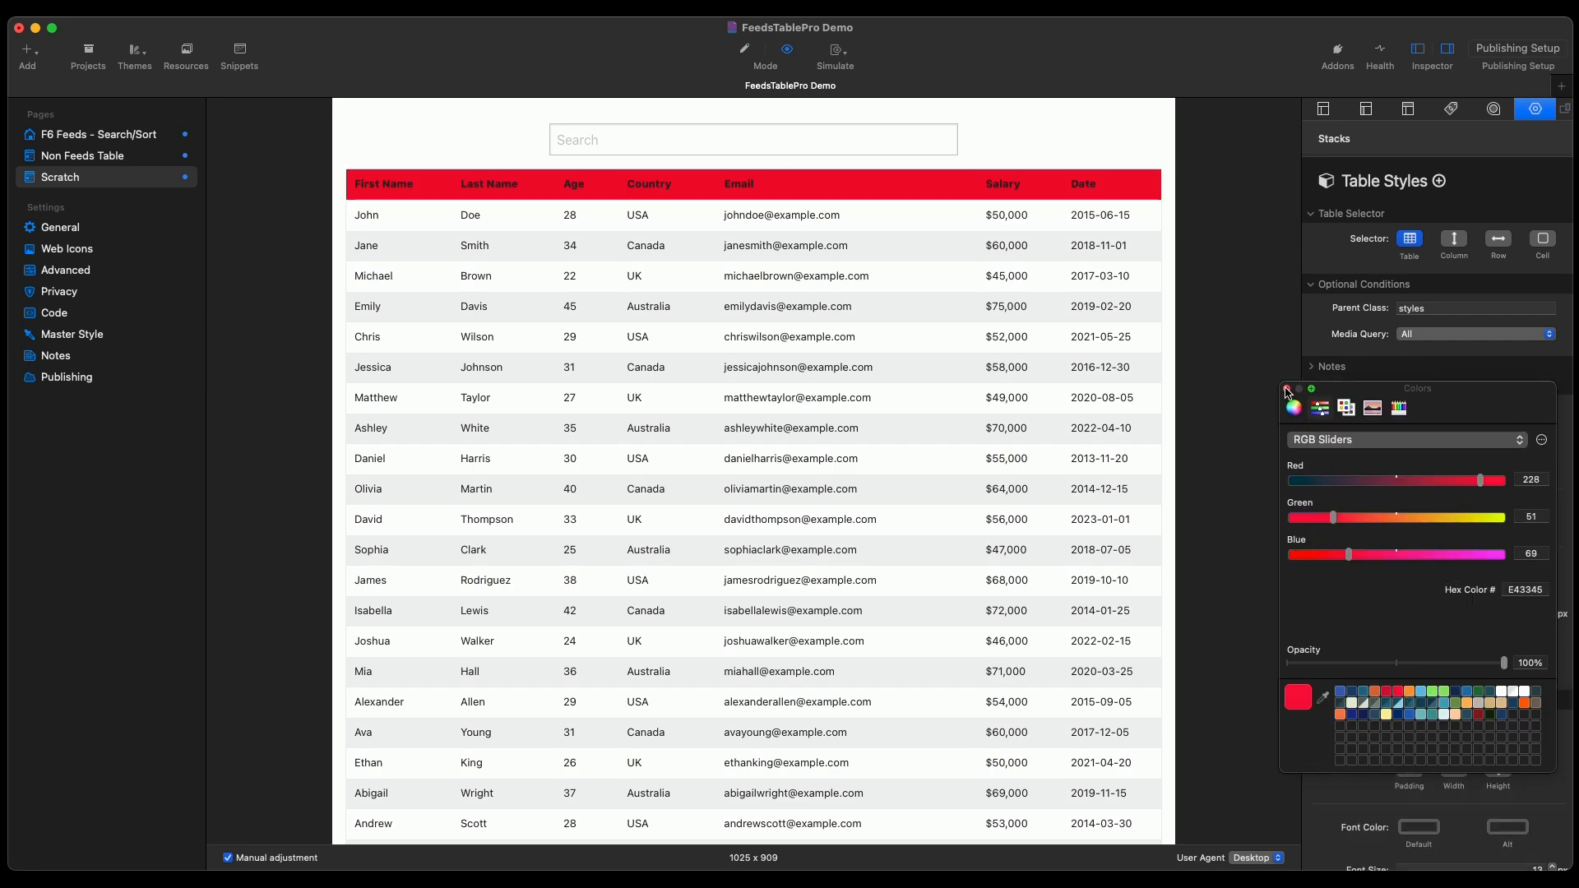
- Enable the table body background and set its default colour to red C12D3D at 12% opacity
scroll(1416, 369, down, 4)
click(1507, 364)
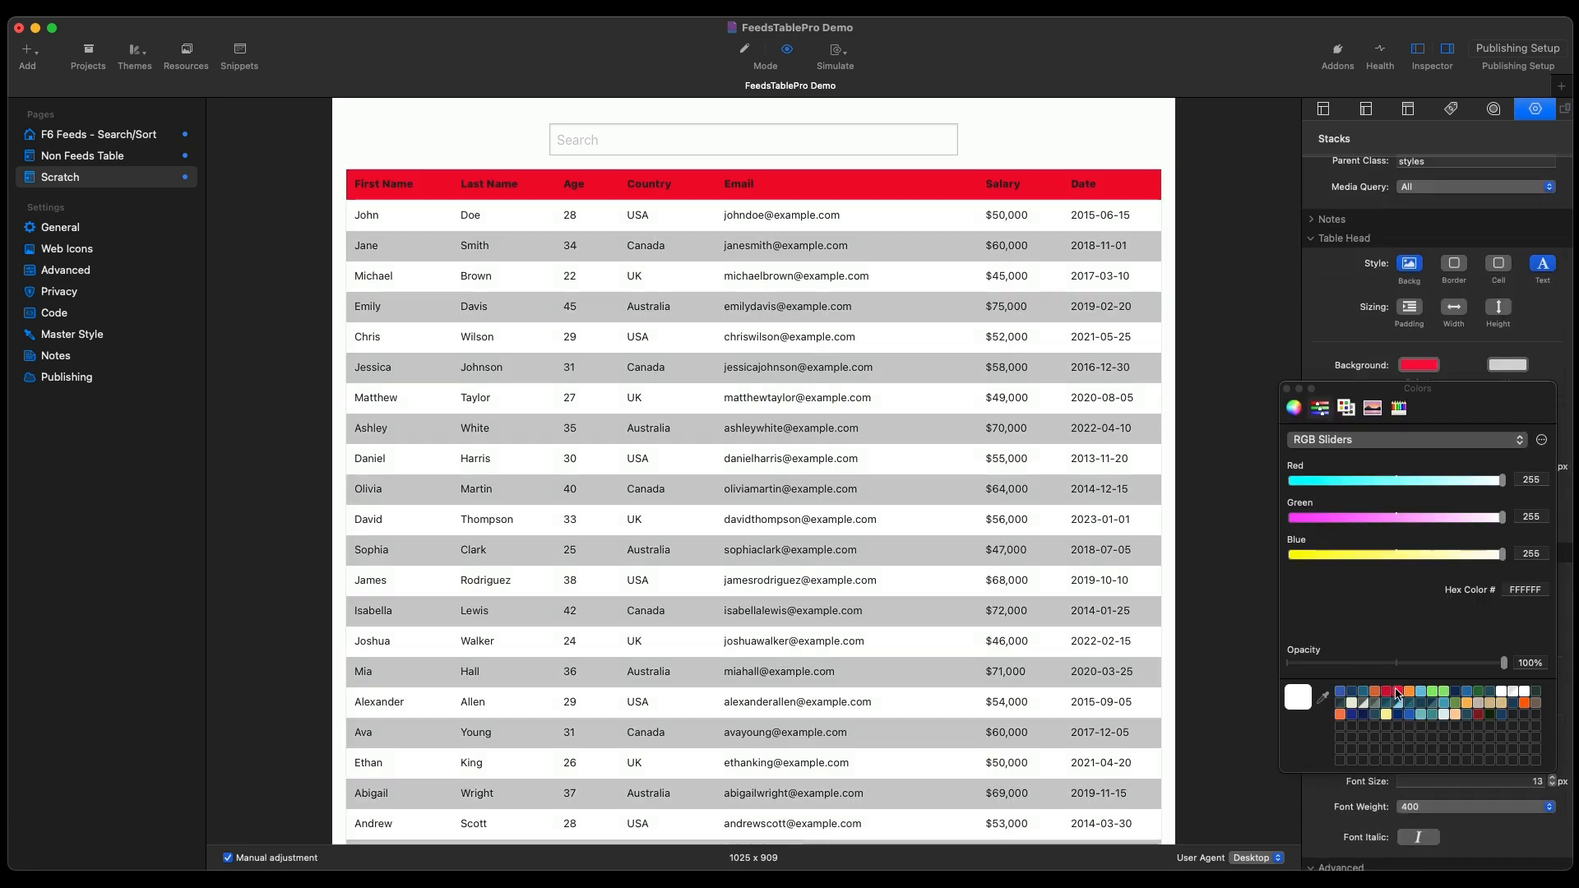
click(1398, 693)
drag(1478, 666, 1316, 668)
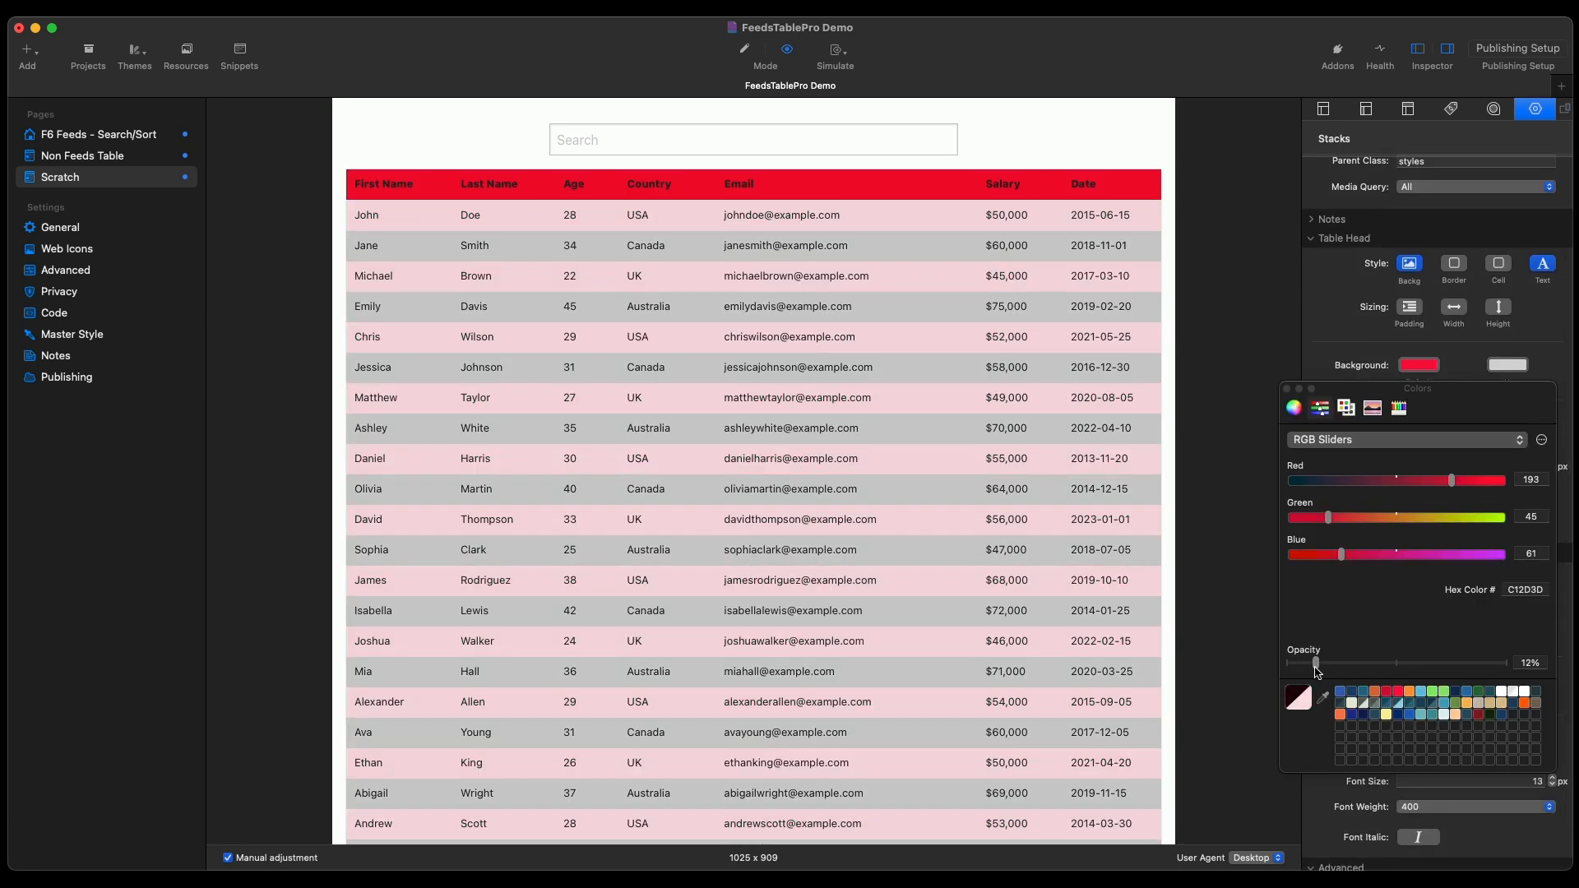
click(1286, 388)
- Set the table body's alternate background colour to orange F09D4B at 22% opacity
click(1410, 655)
click(1408, 690)
drag(1485, 663, 1336, 670)
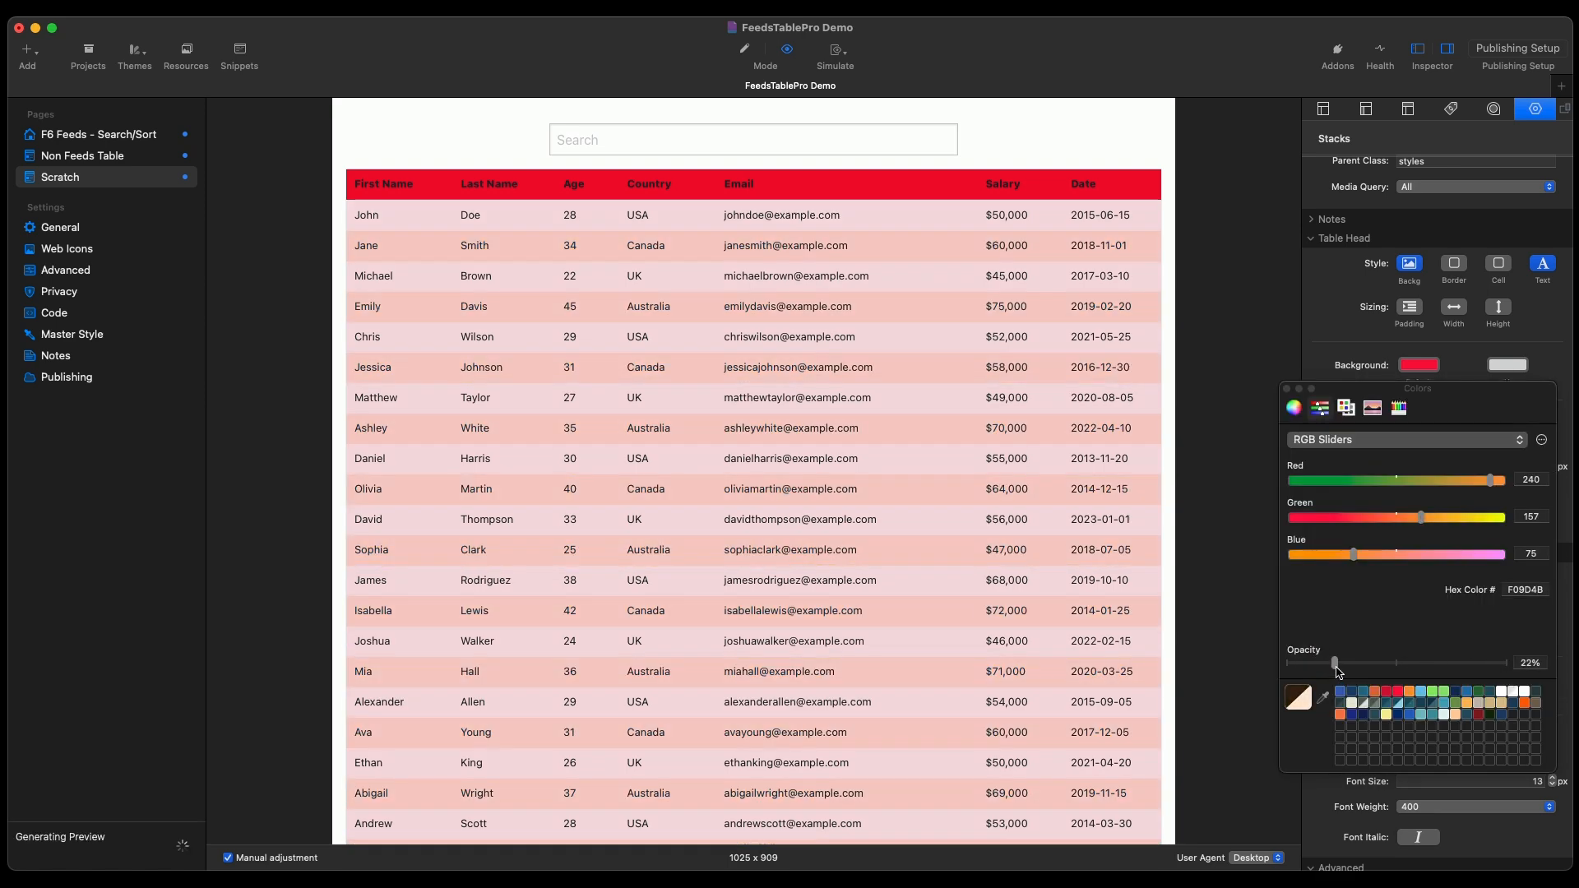
click(1287, 388)
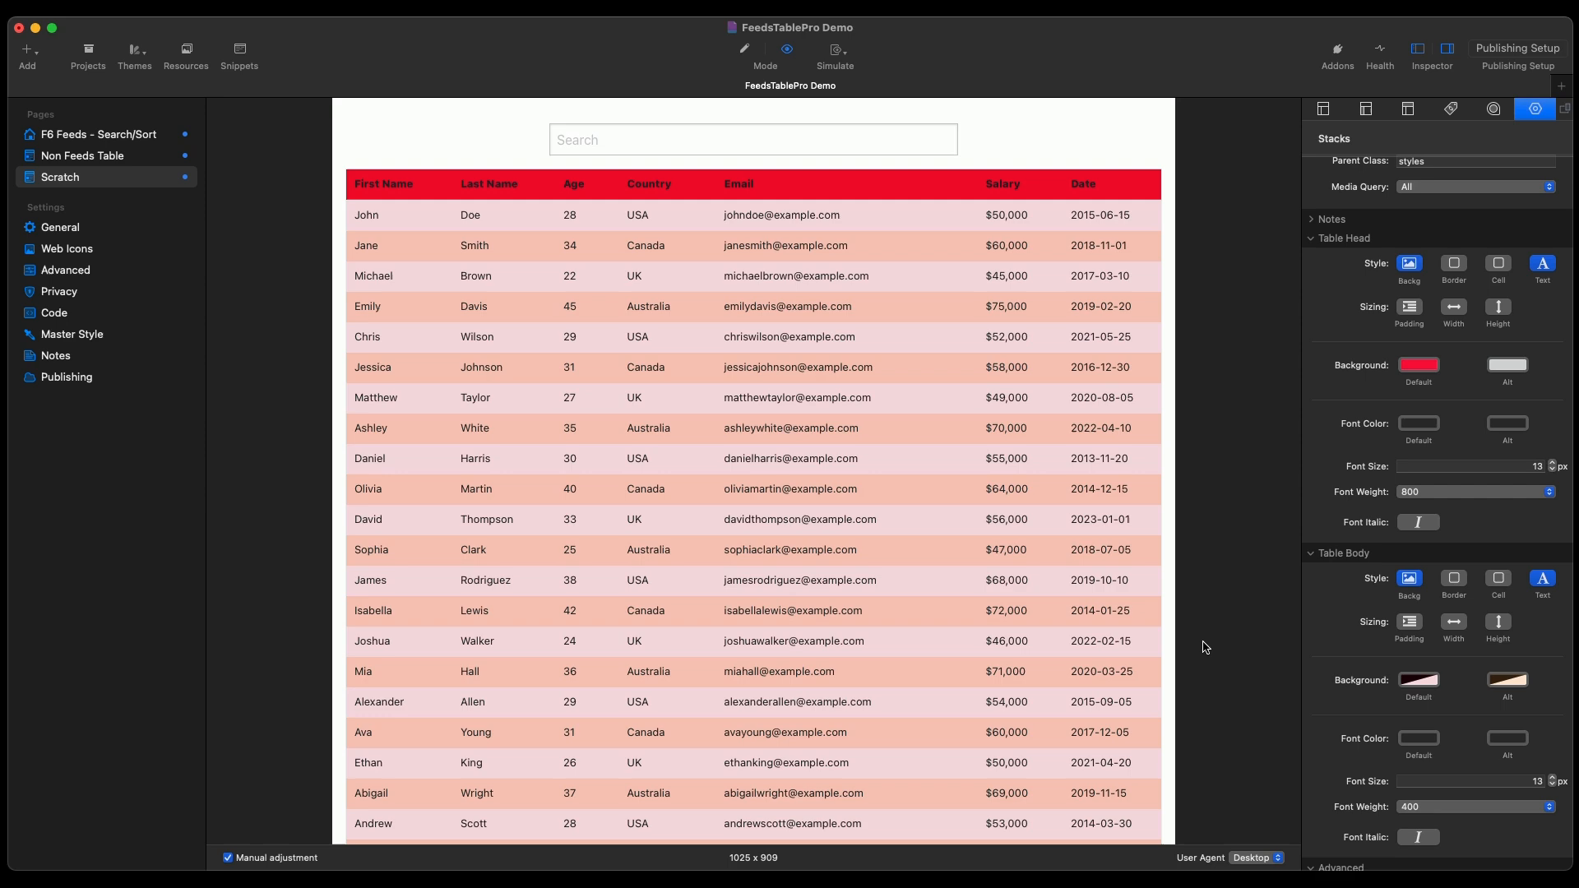
- Return to edit mode, center the text of the Age header cell and Age body cell, and preview the page
key(super+r)
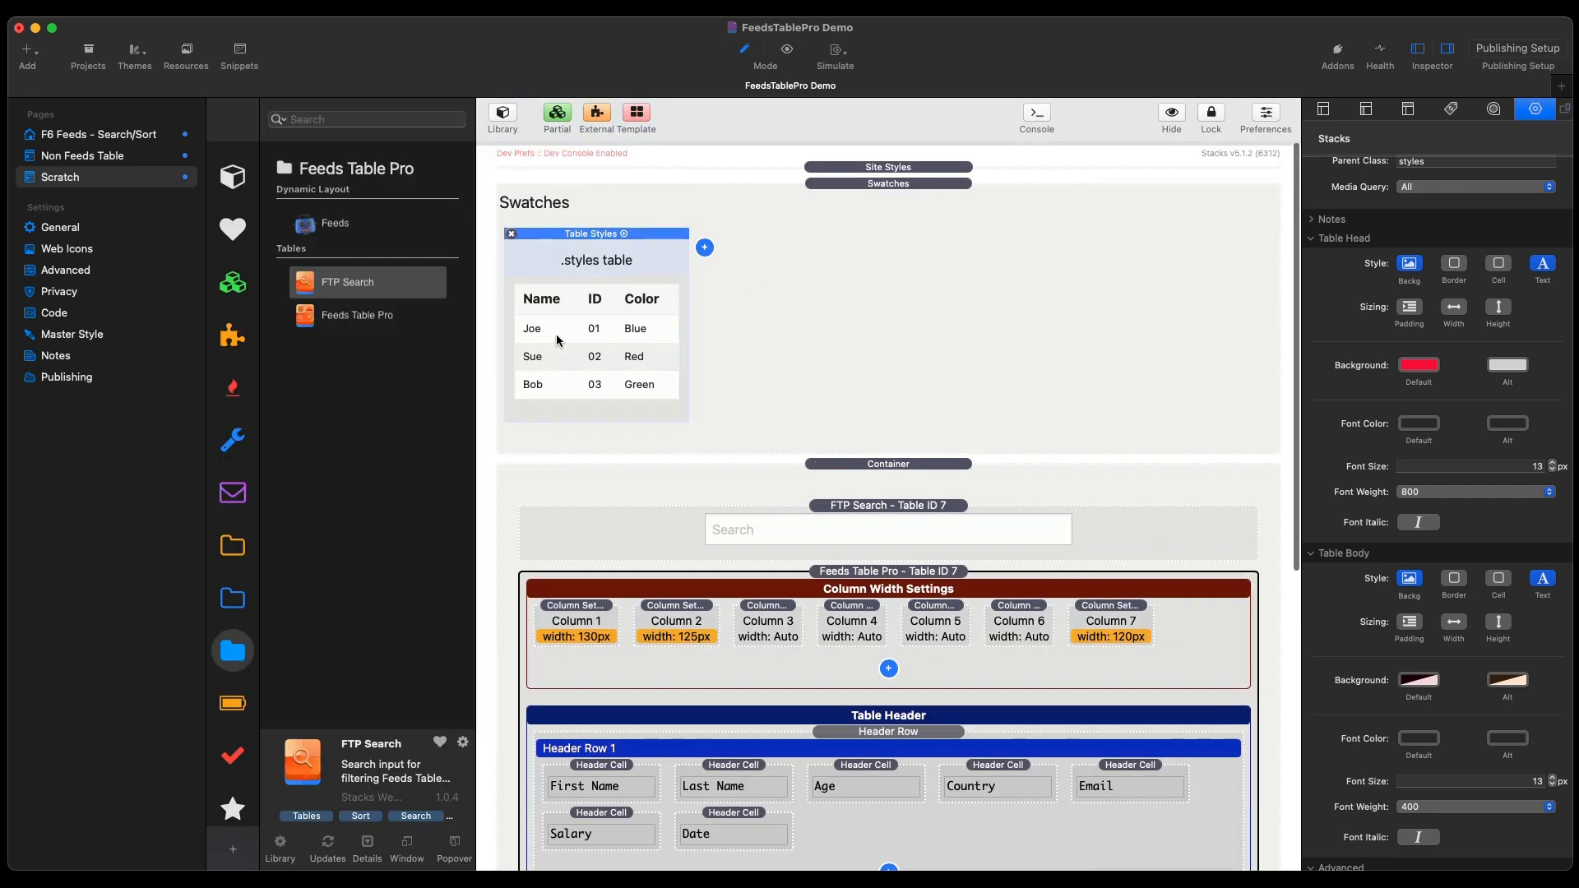
scroll(777, 370, down, 8)
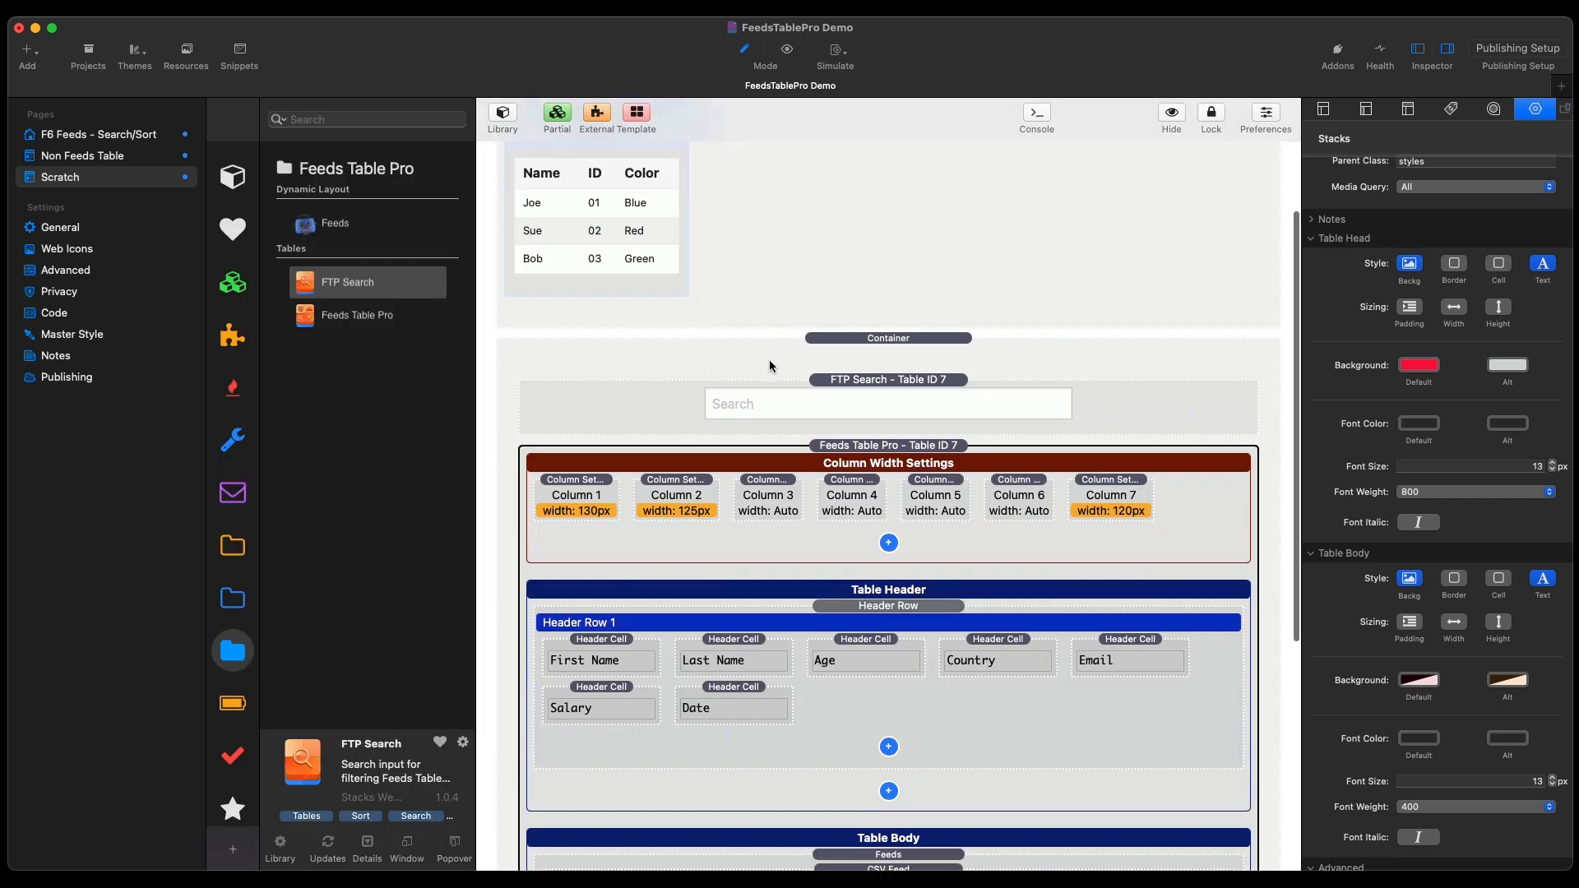
click(623, 282)
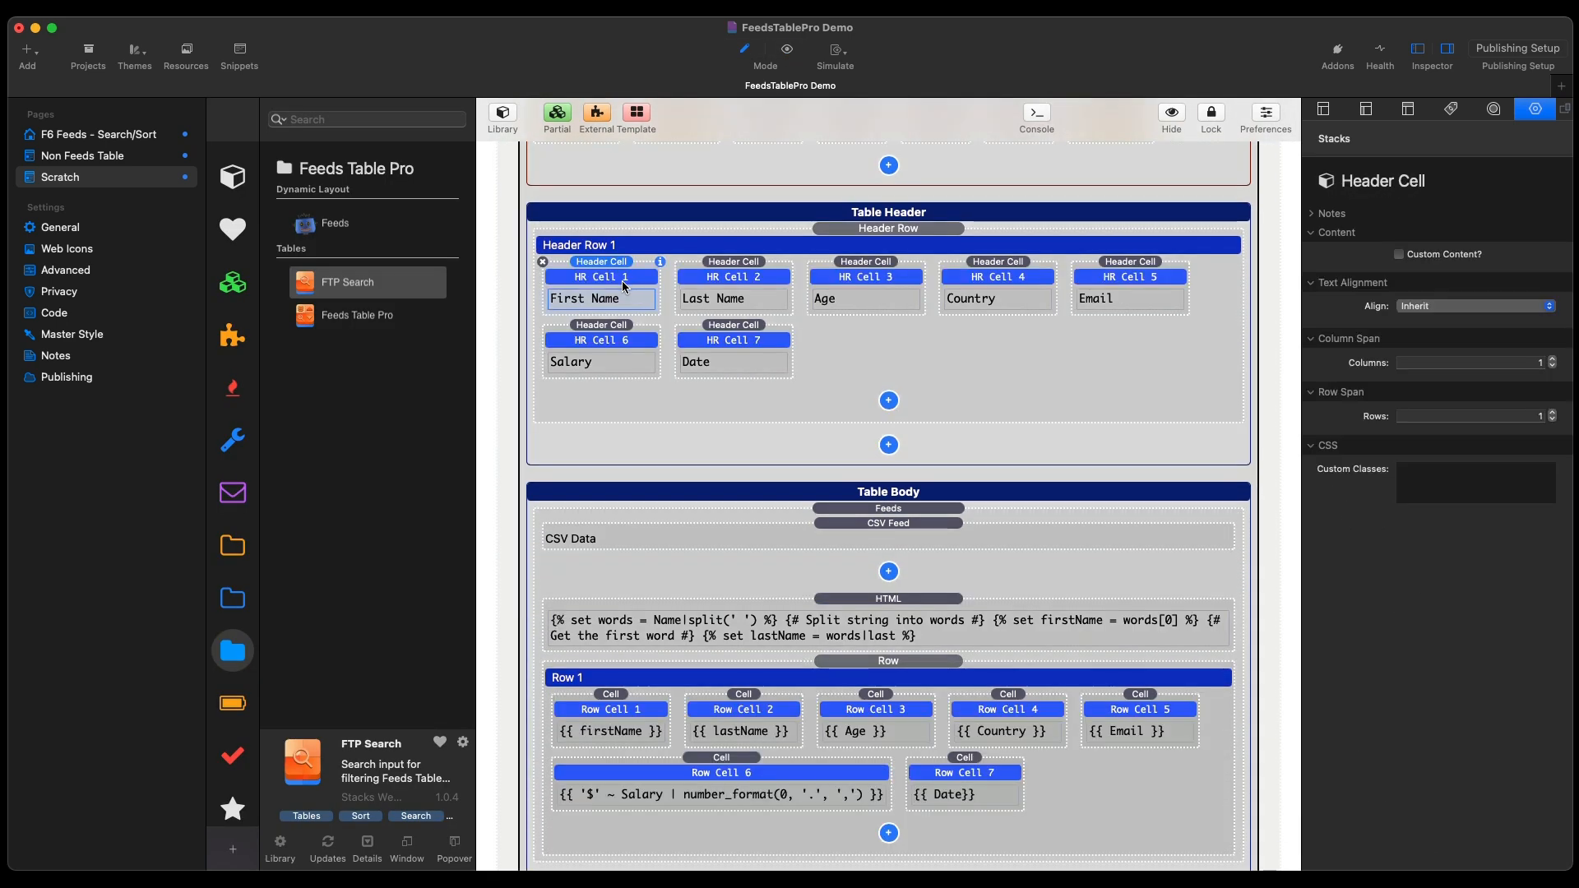
click(874, 293)
click(1474, 305)
click(1452, 338)
click(874, 748)
click(1475, 305)
click(1452, 338)
scroll(819, 457, down, 2)
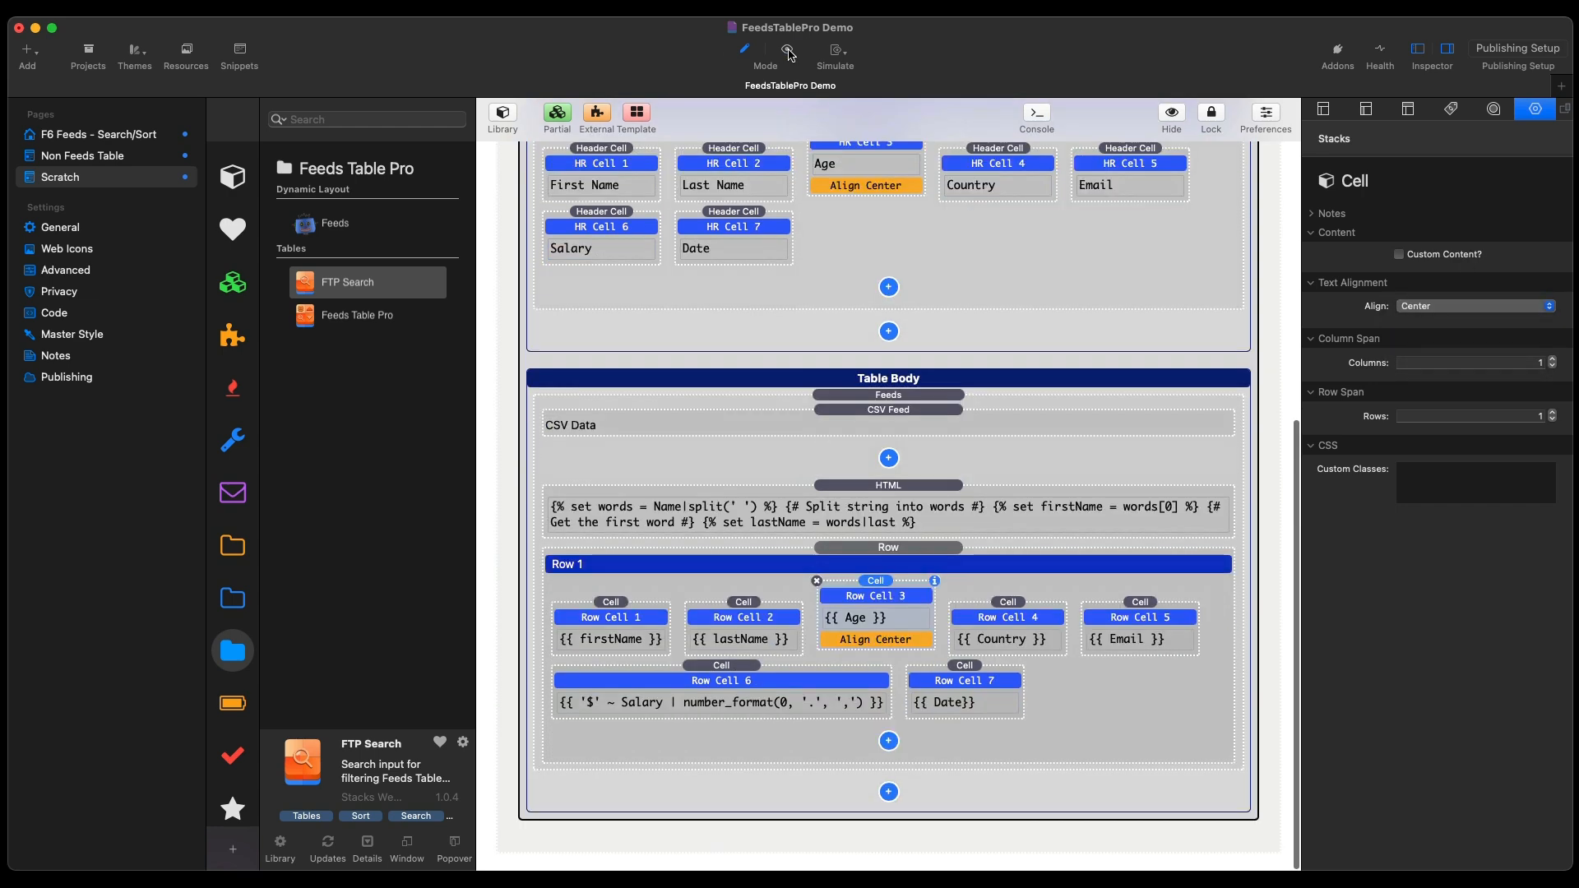
click(788, 51)
- Return to edit mode and set the text alignment of the Age header cell and Age body cell back to Inherit
click(744, 51)
click(869, 300)
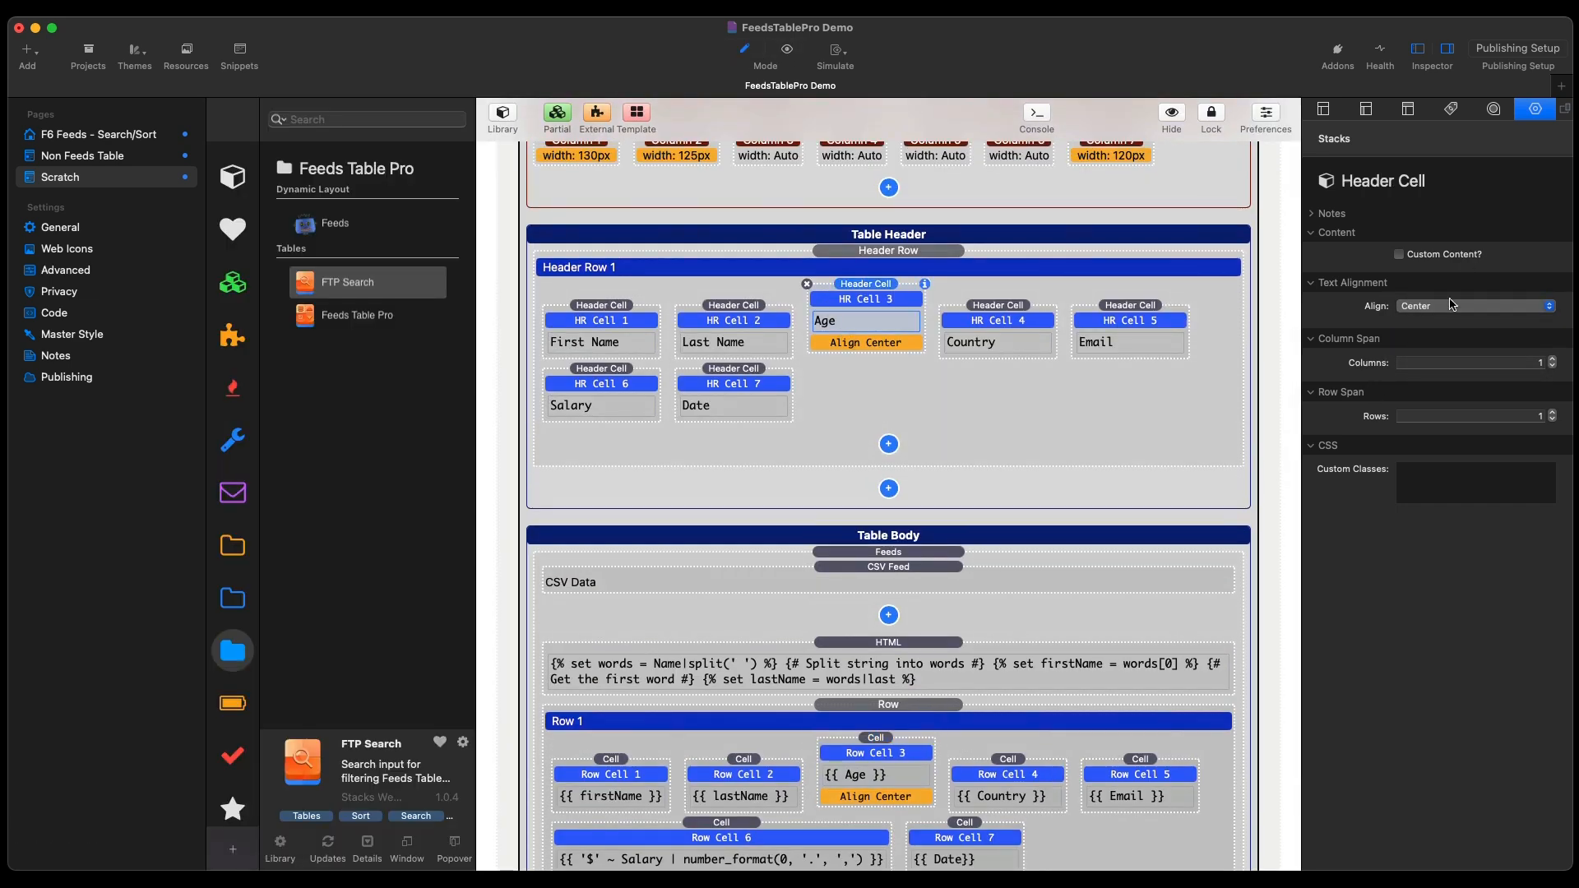
click(1452, 305)
click(1448, 272)
click(885, 773)
click(1452, 305)
click(1448, 273)
- Set the text alignment of the whole header row and the whole body row to Center
click(749, 262)
click(1437, 255)
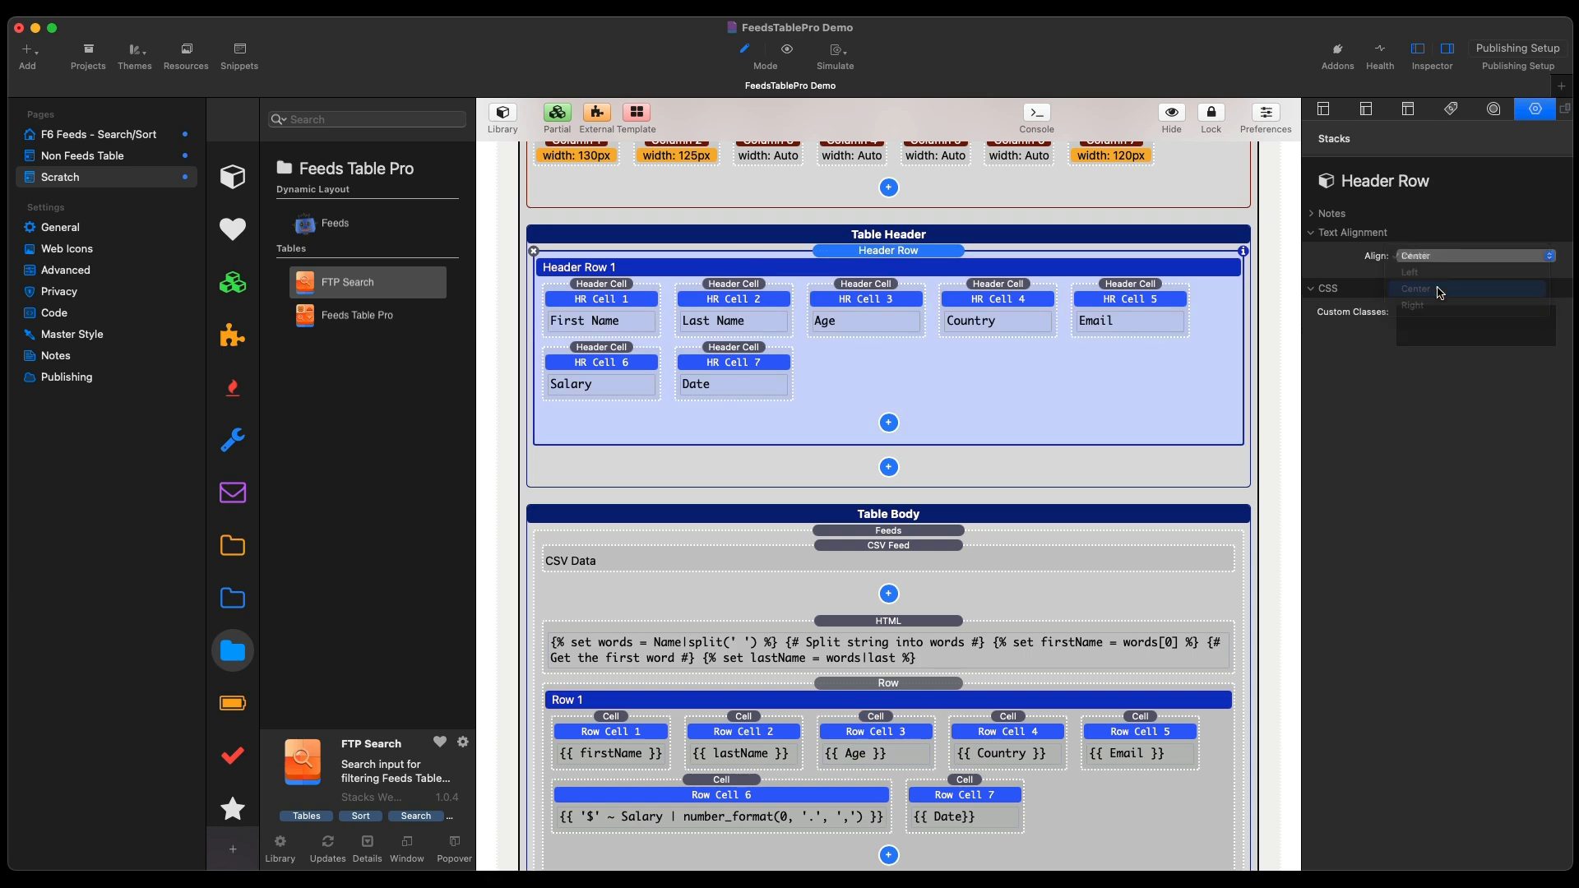
click(1439, 288)
click(750, 697)
click(1444, 255)
click(1443, 289)
- Preview the page and test sorting the table by last name, first name and date
click(787, 51)
click(522, 188)
click(521, 187)
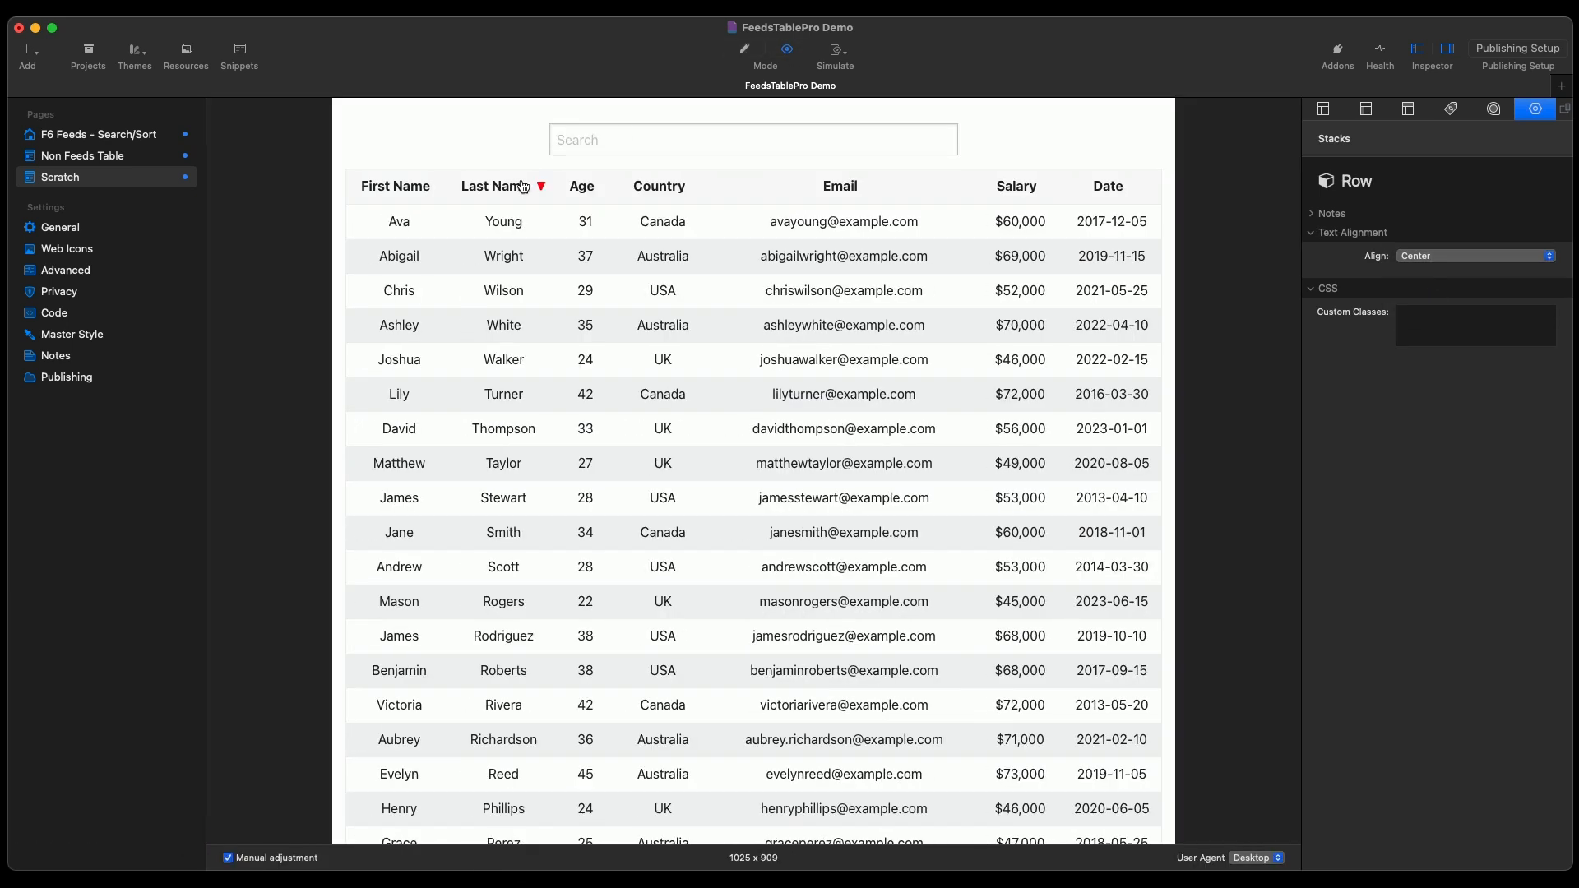
click(421, 186)
click(1121, 185)
click(1121, 184)
- Return to edit mode, set the Date header cell's text alignment to Right, and preview the page
click(743, 51)
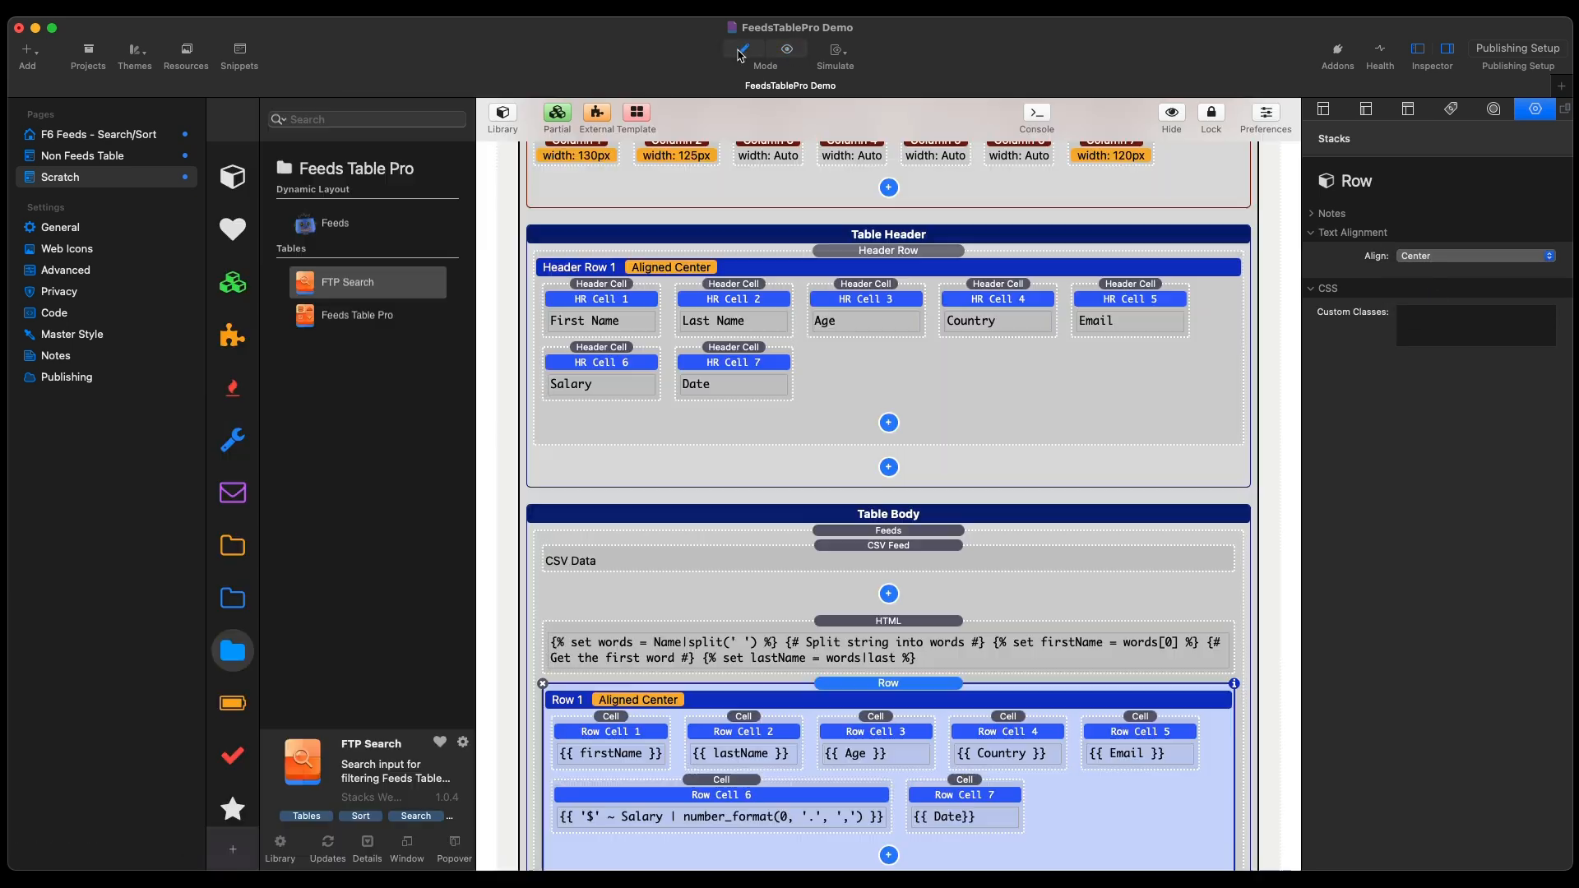
scroll(904, 575, down, 3)
click(963, 702)
click(732, 268)
click(1472, 305)
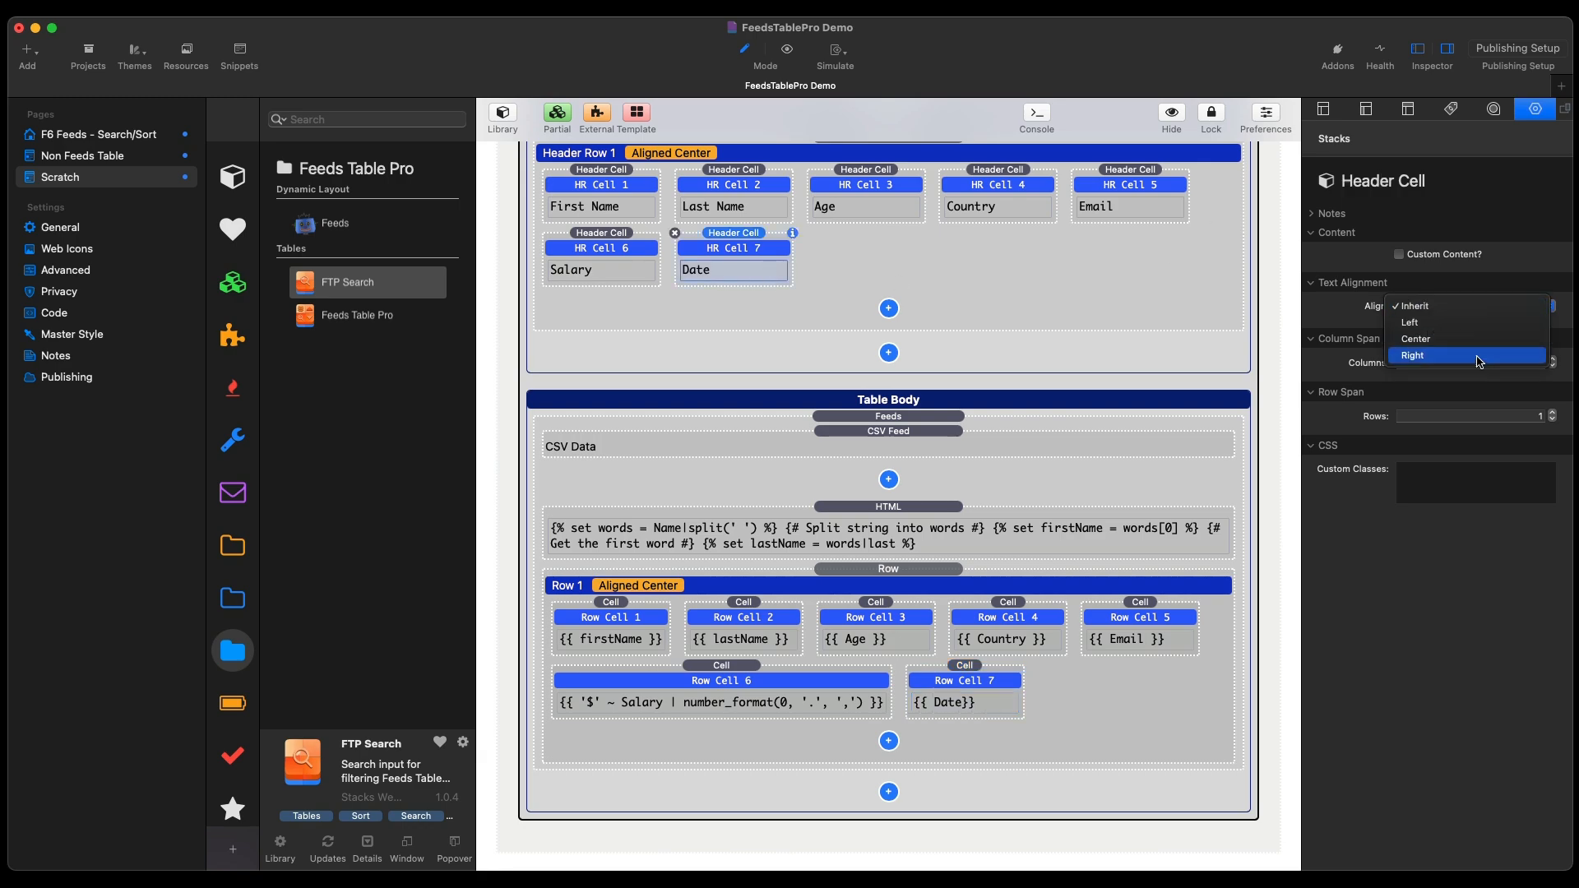
click(1447, 355)
click(787, 51)
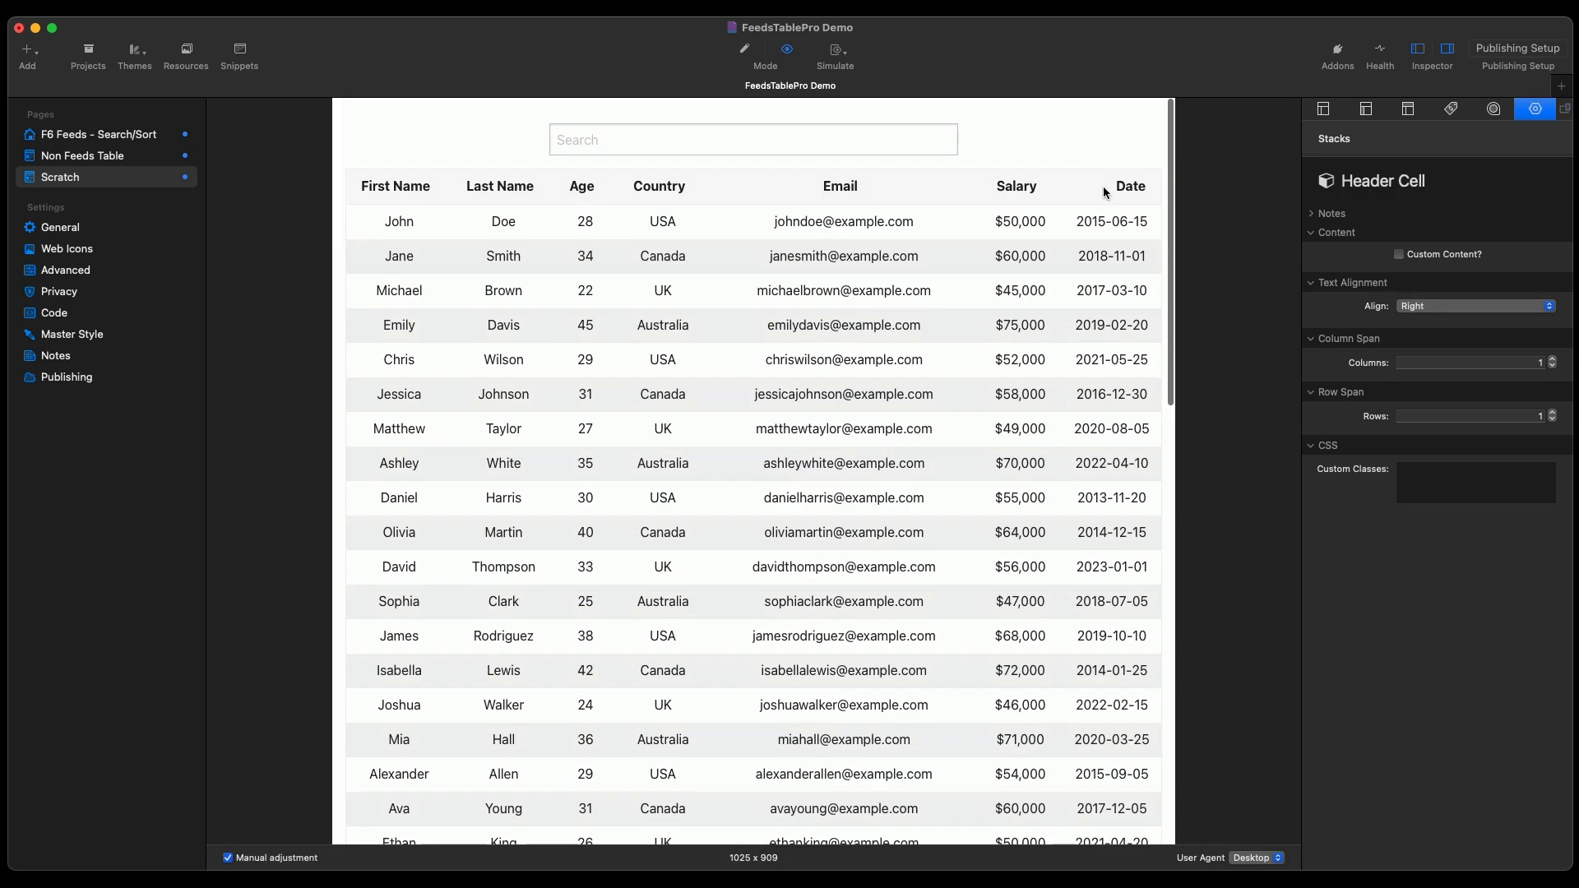
- Return to edit mode and collapse the contents of the table's body row and header row
key(super+e)
scroll(889, 602, down, 6)
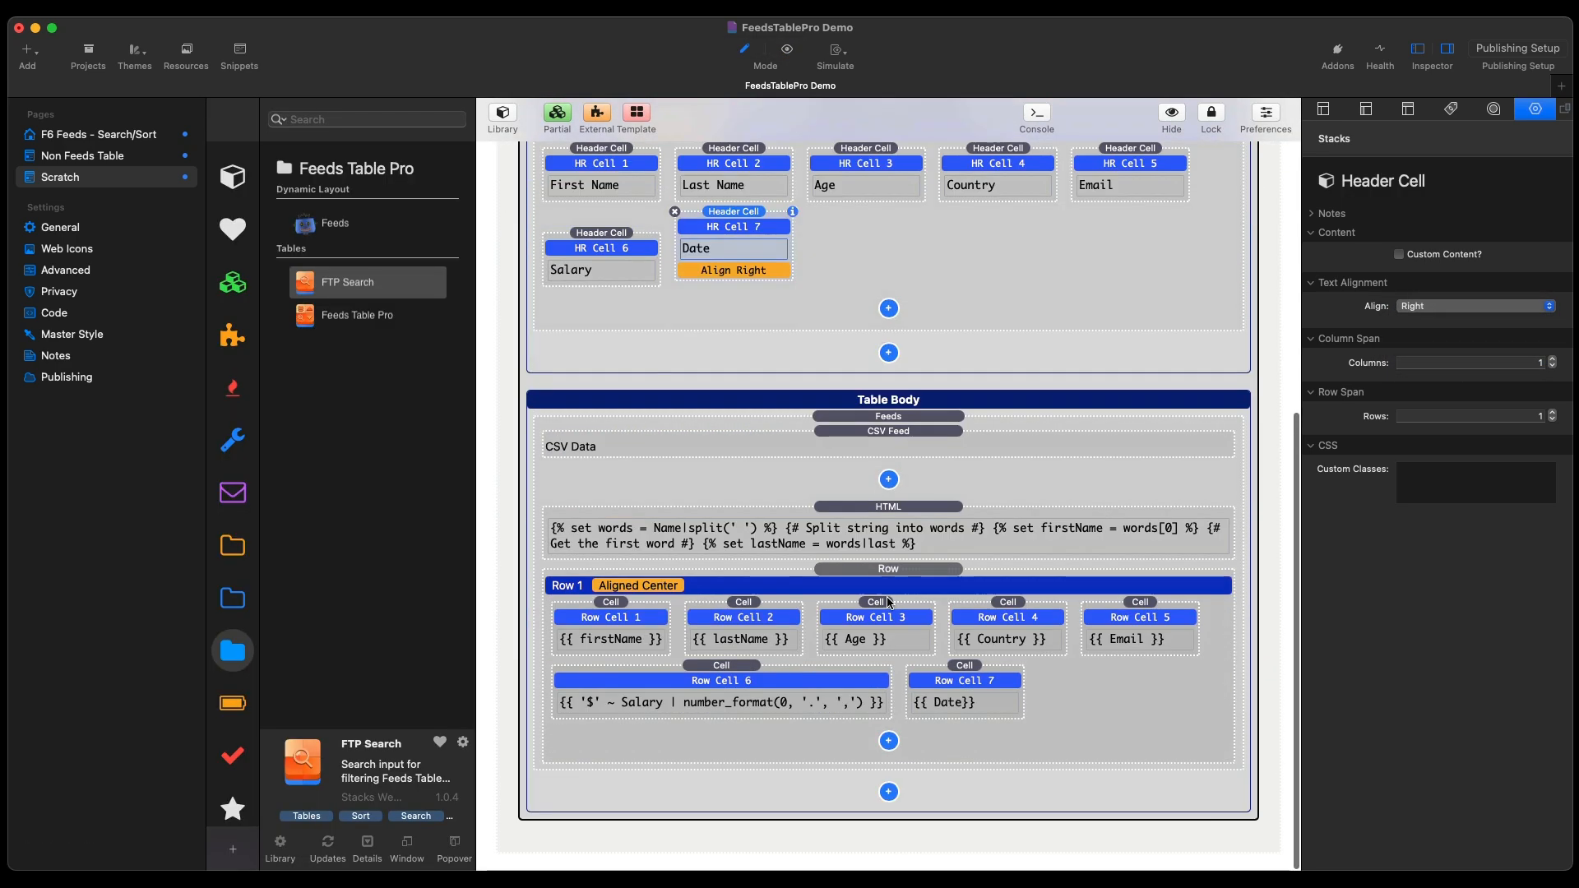
scroll(889, 602, up, 1)
double_click(876, 640)
double_click(890, 280)
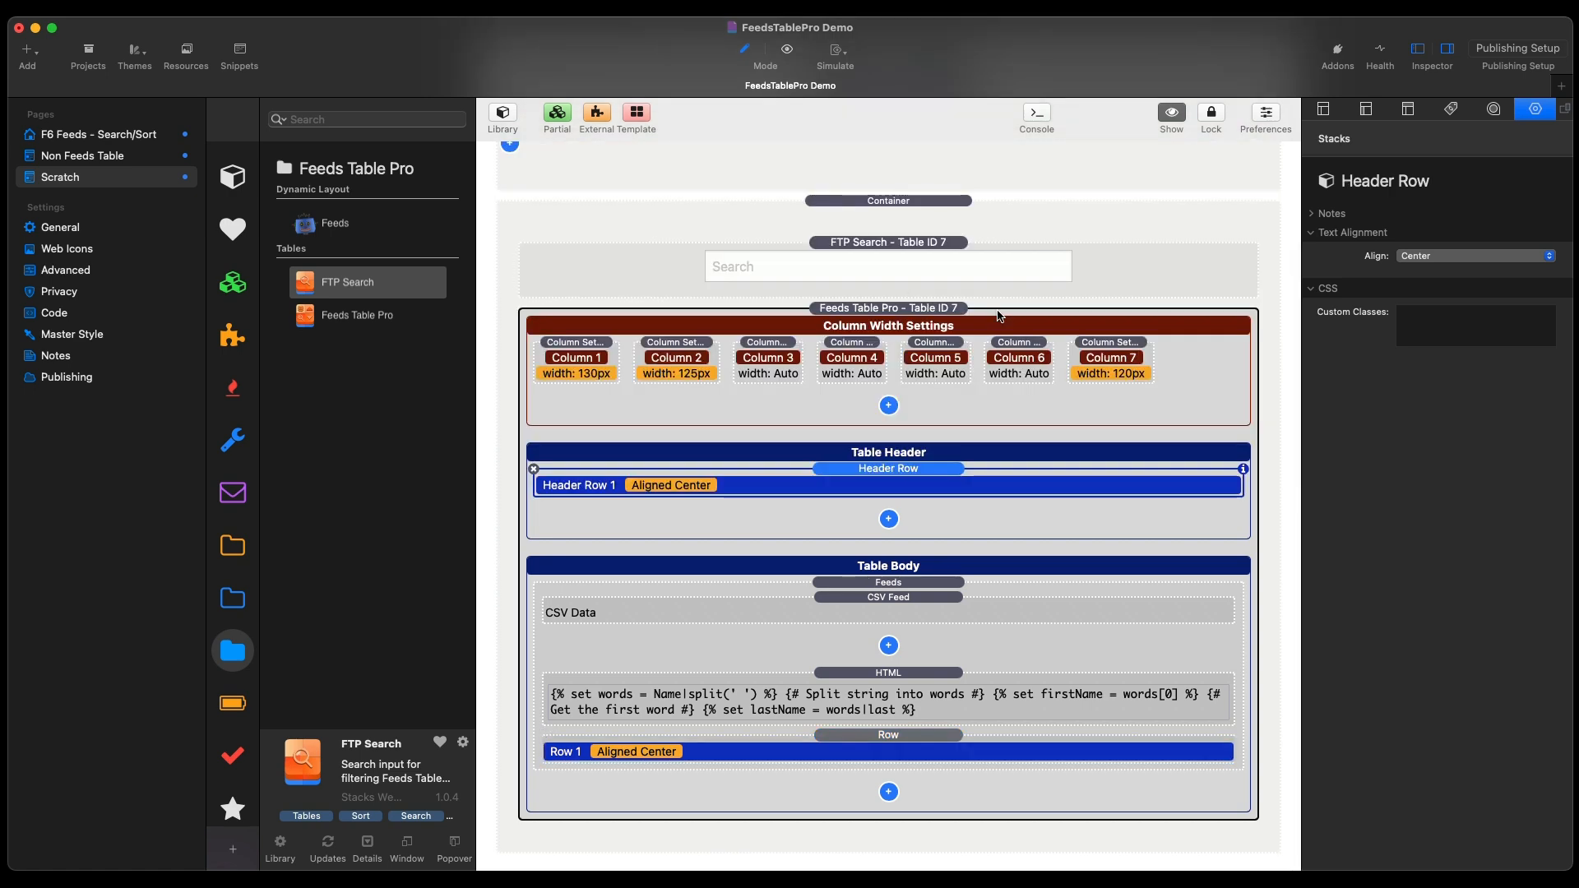
- Enable the slim display when not selected for the Feeds Table Pro stack, and select the FTP Search stack instead
click(992, 254)
click(975, 321)
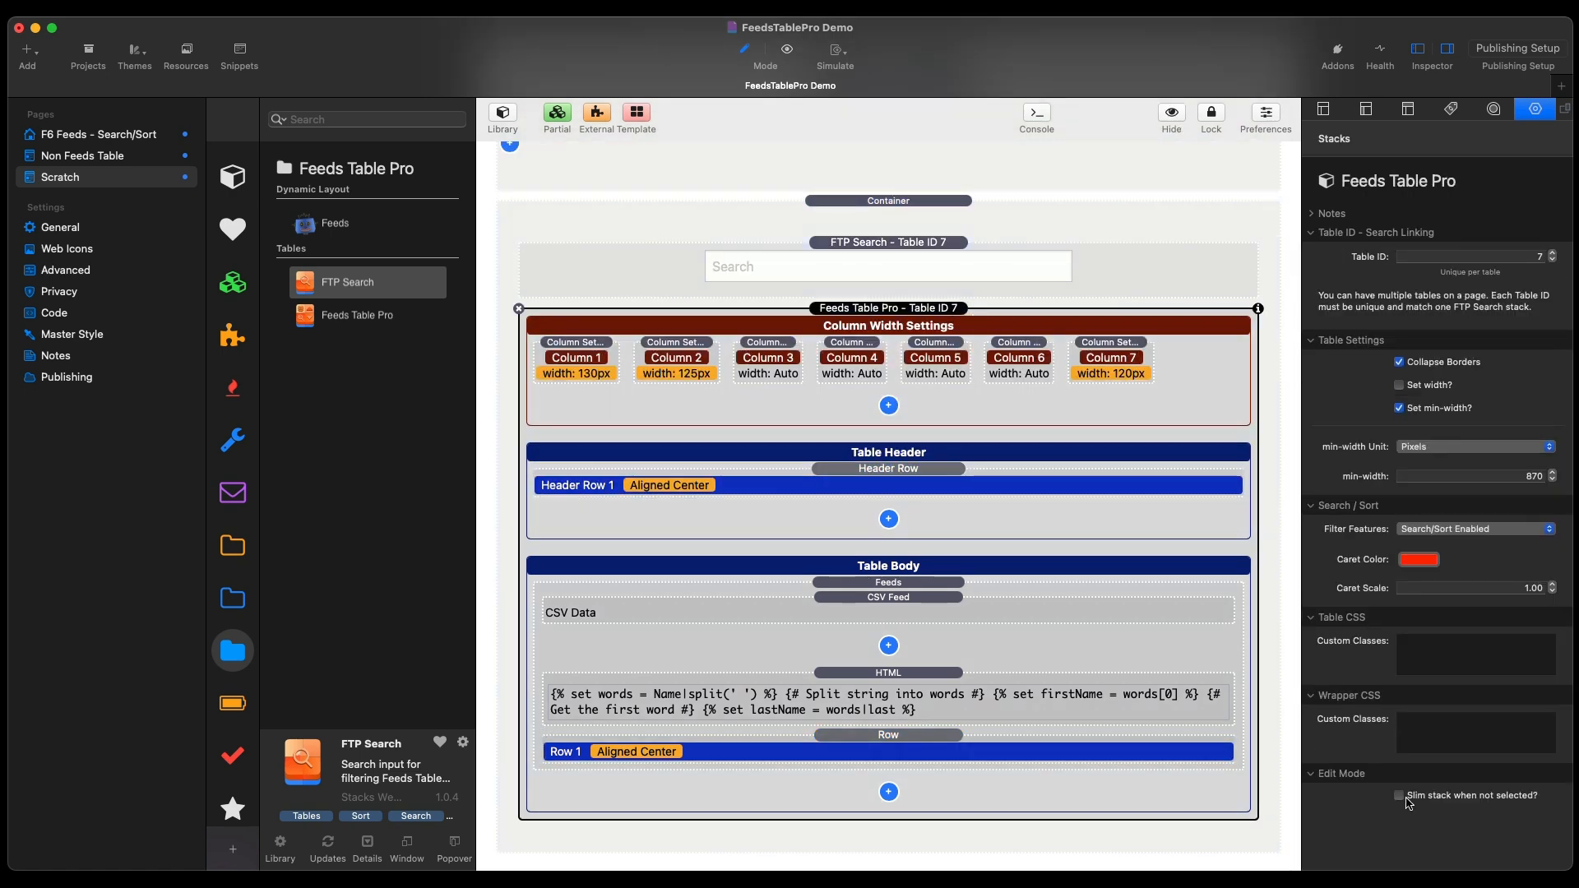
click(900, 263)
scroll(900, 263, up, 3)
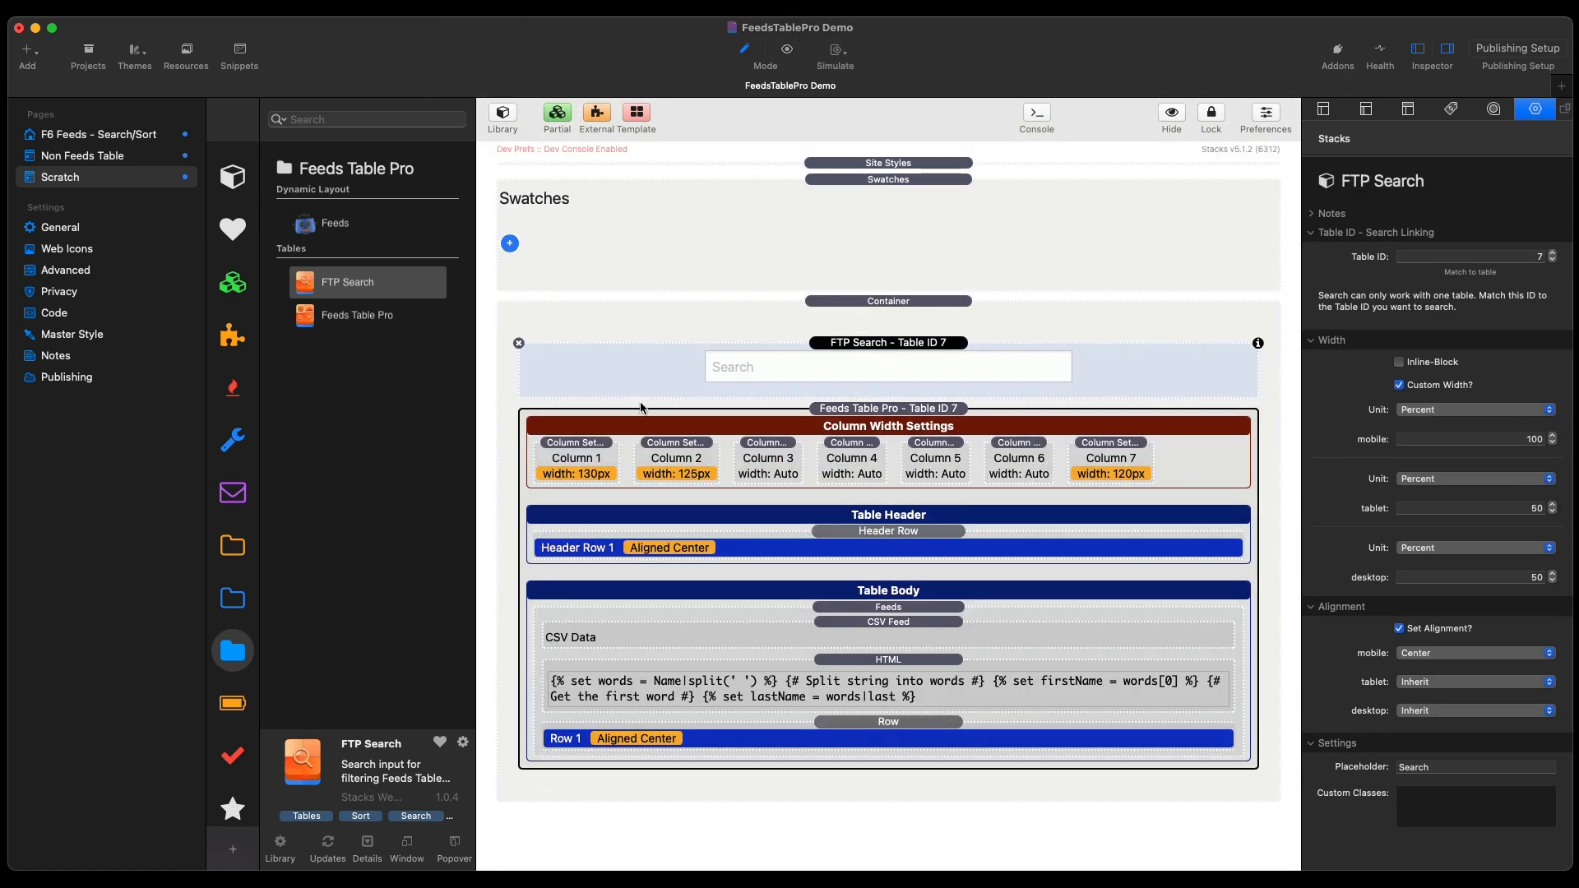